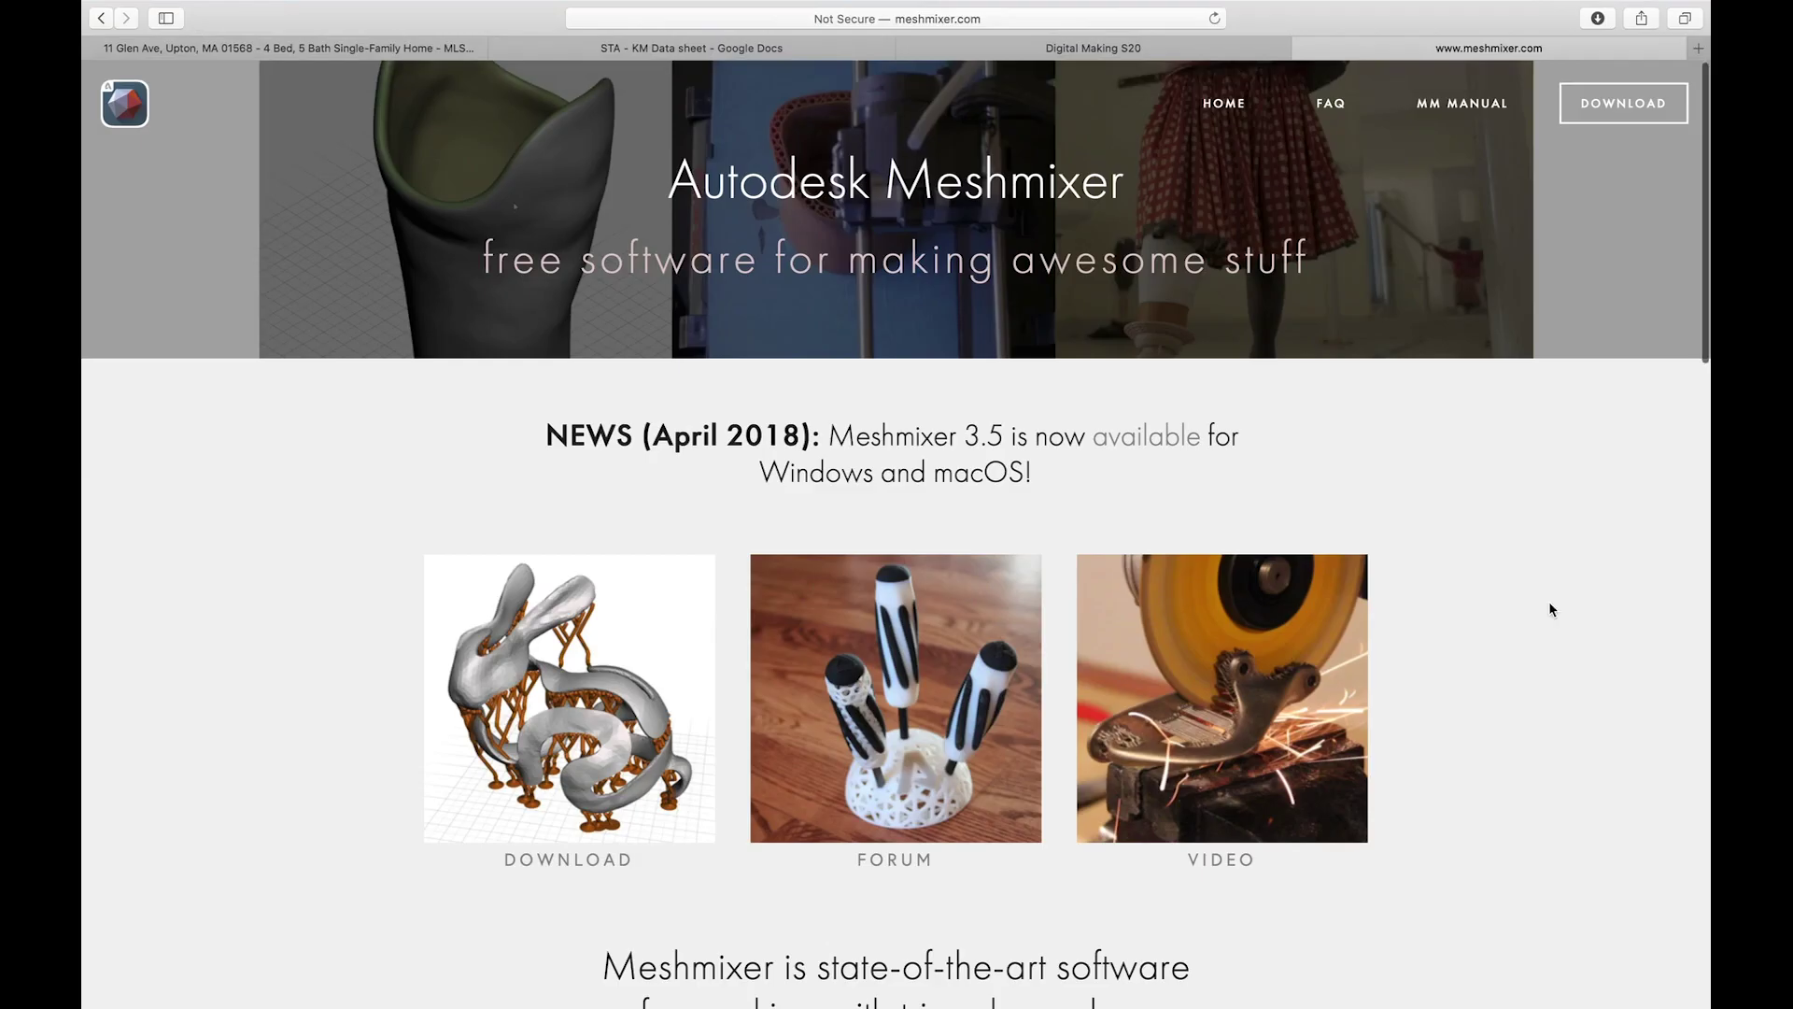
# - Launch Meshmixer from Spotlight search and move its window up and to the left
pyautogui.scroll(-1, 1550, 609)
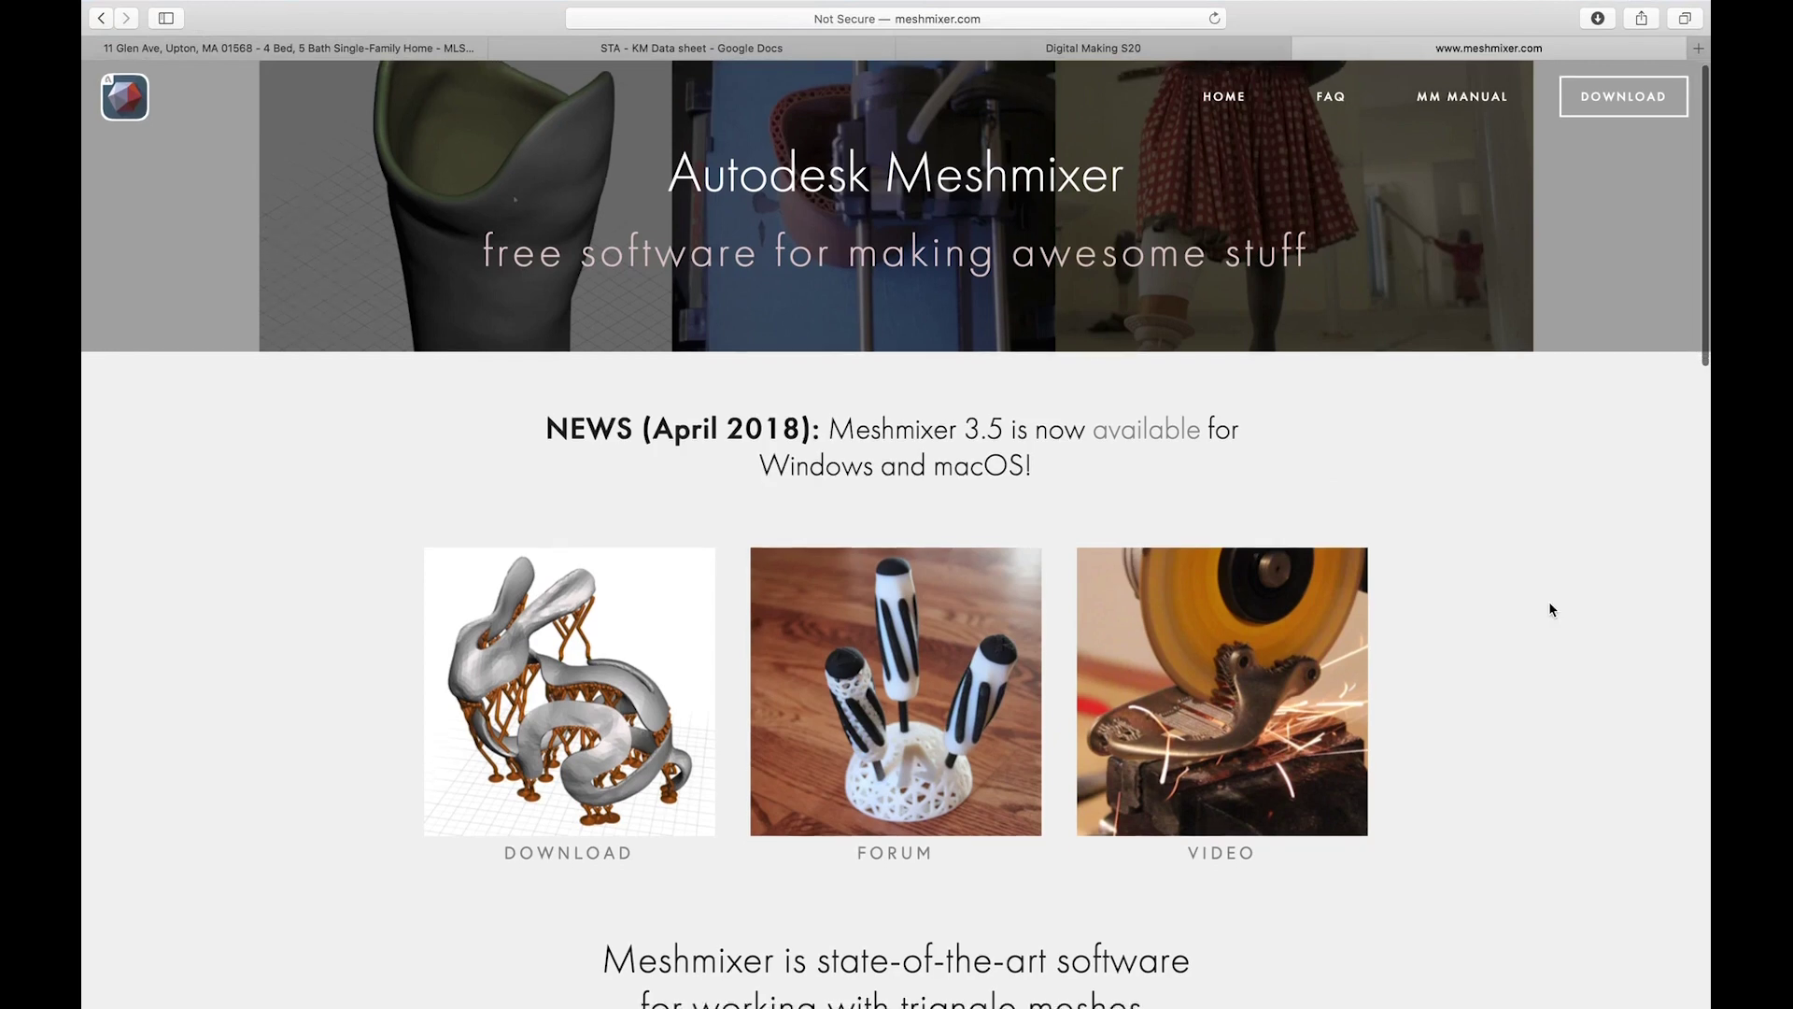
pyautogui.scroll(-1, 1550, 609)
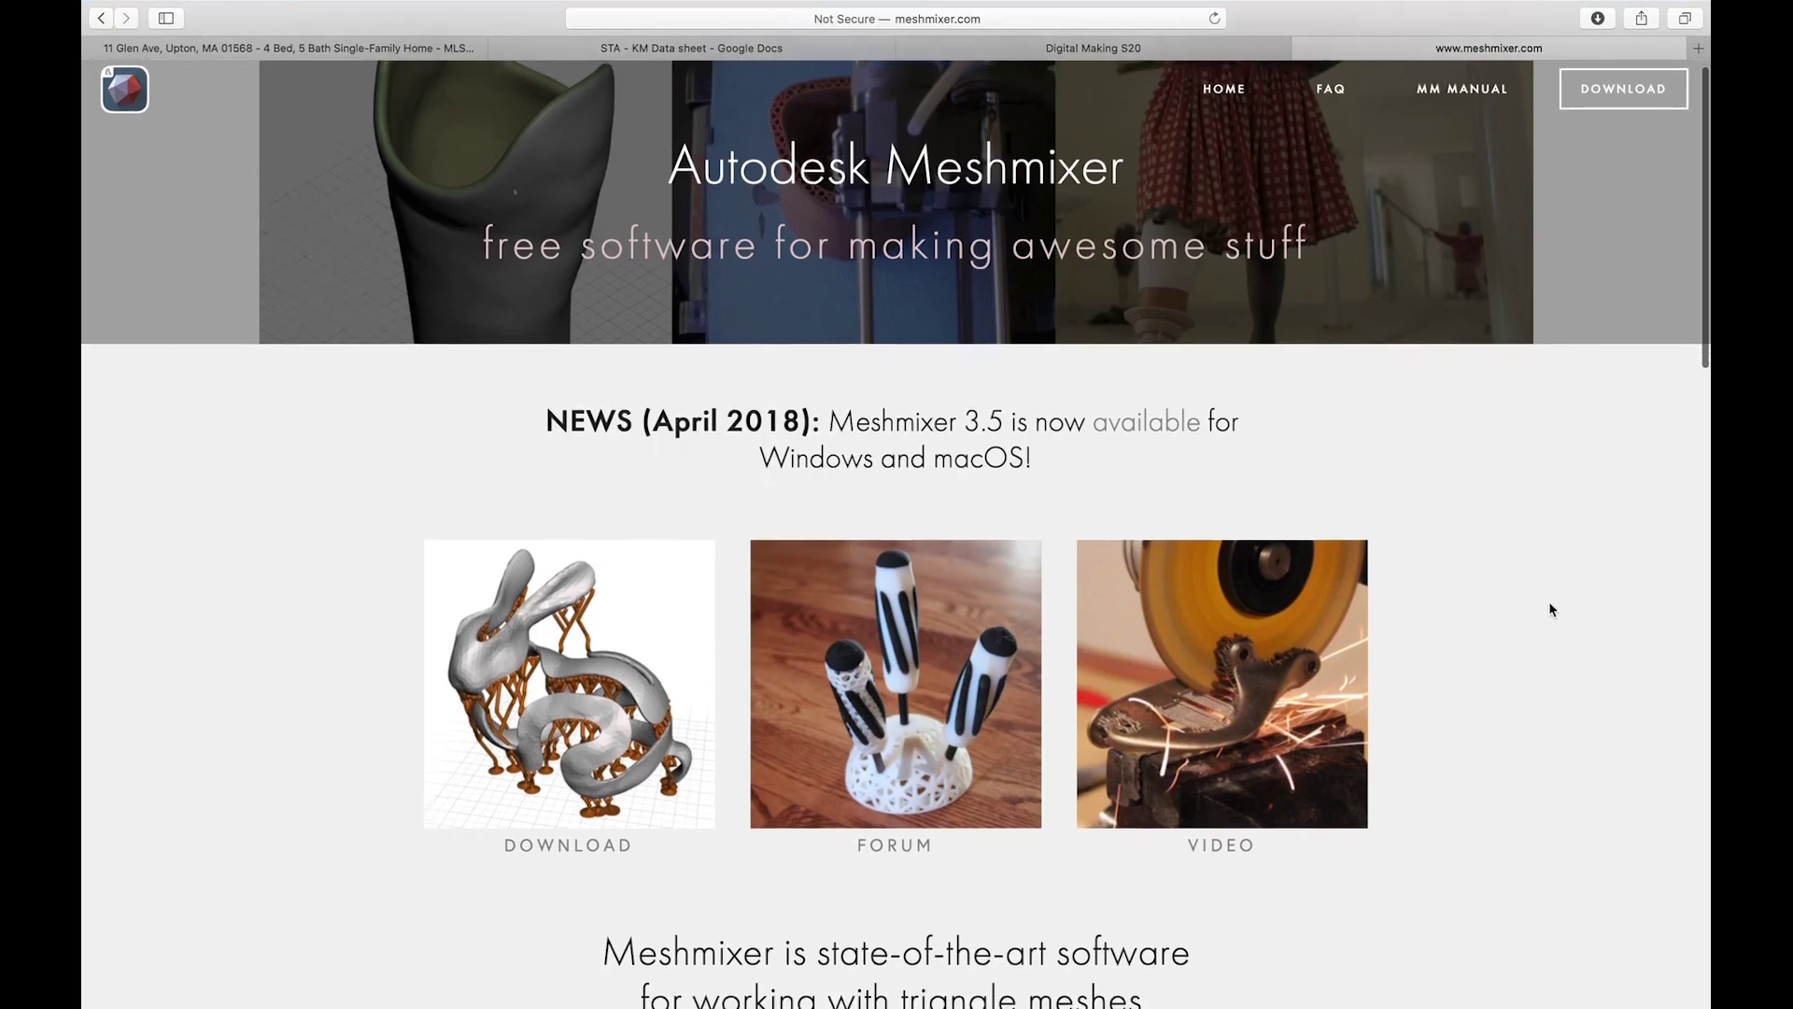
pyautogui.scroll(-1, 1549, 603)
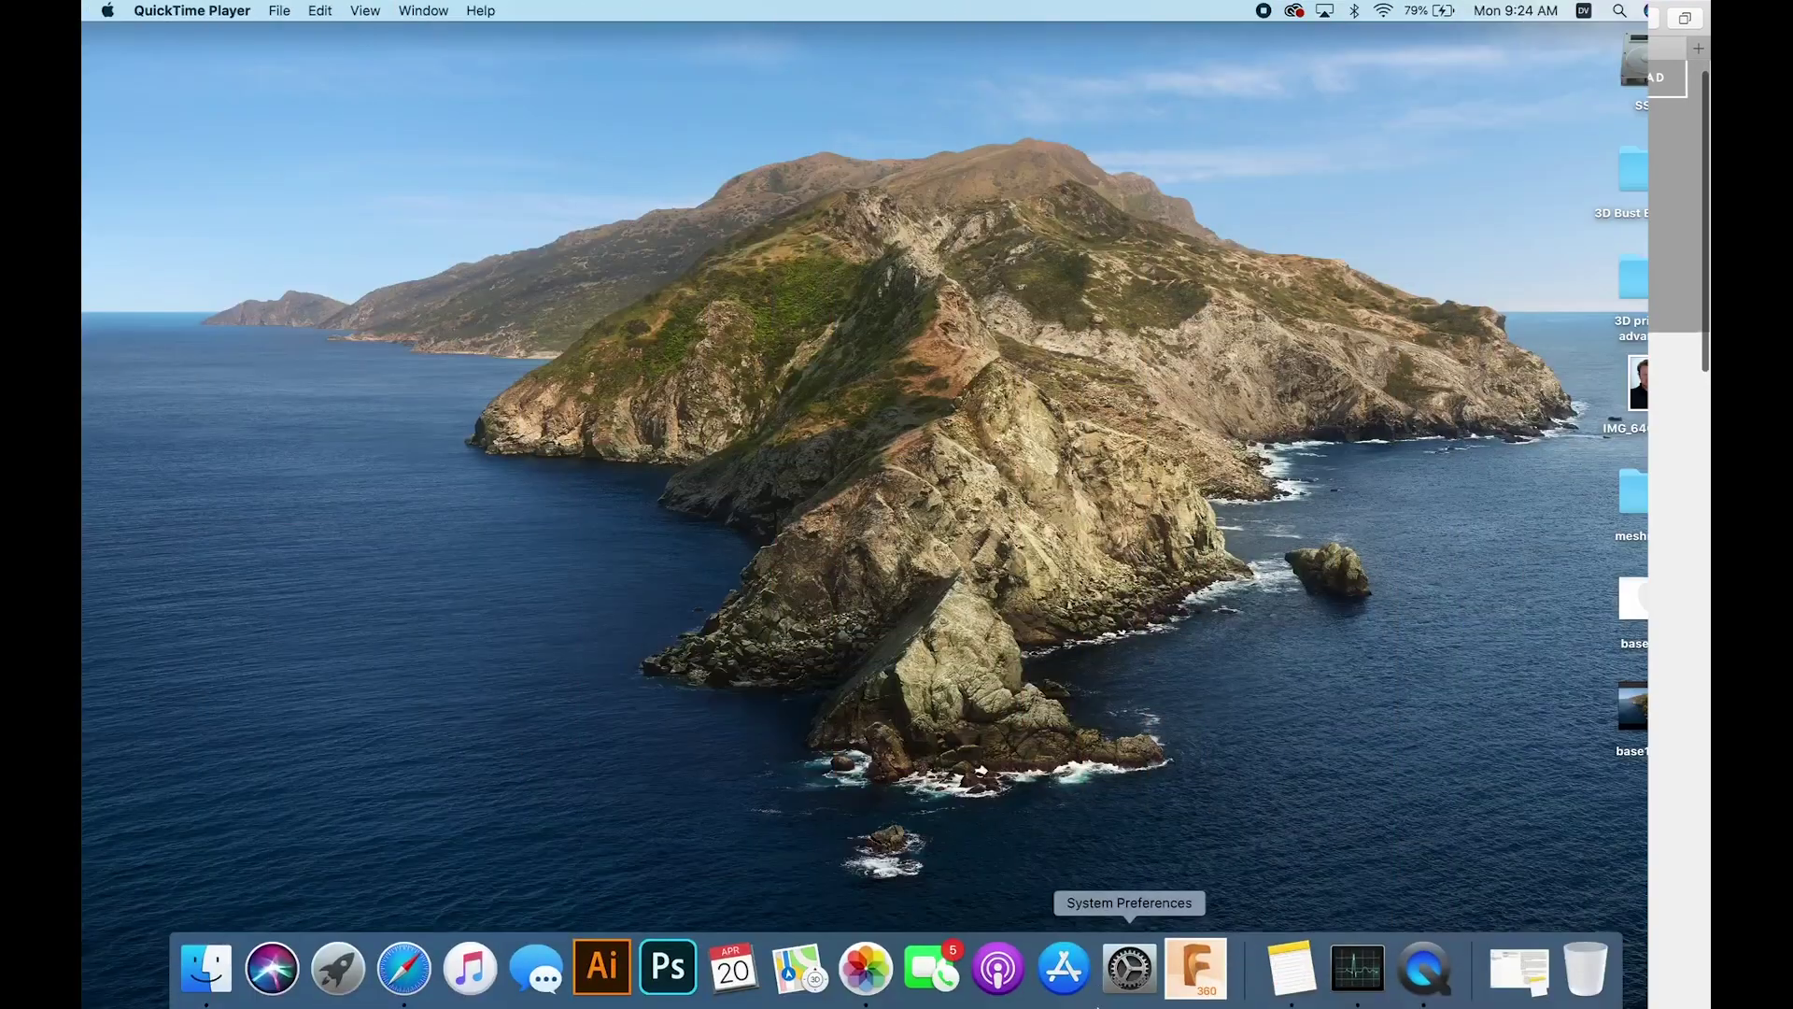
pyautogui.press('super+space')
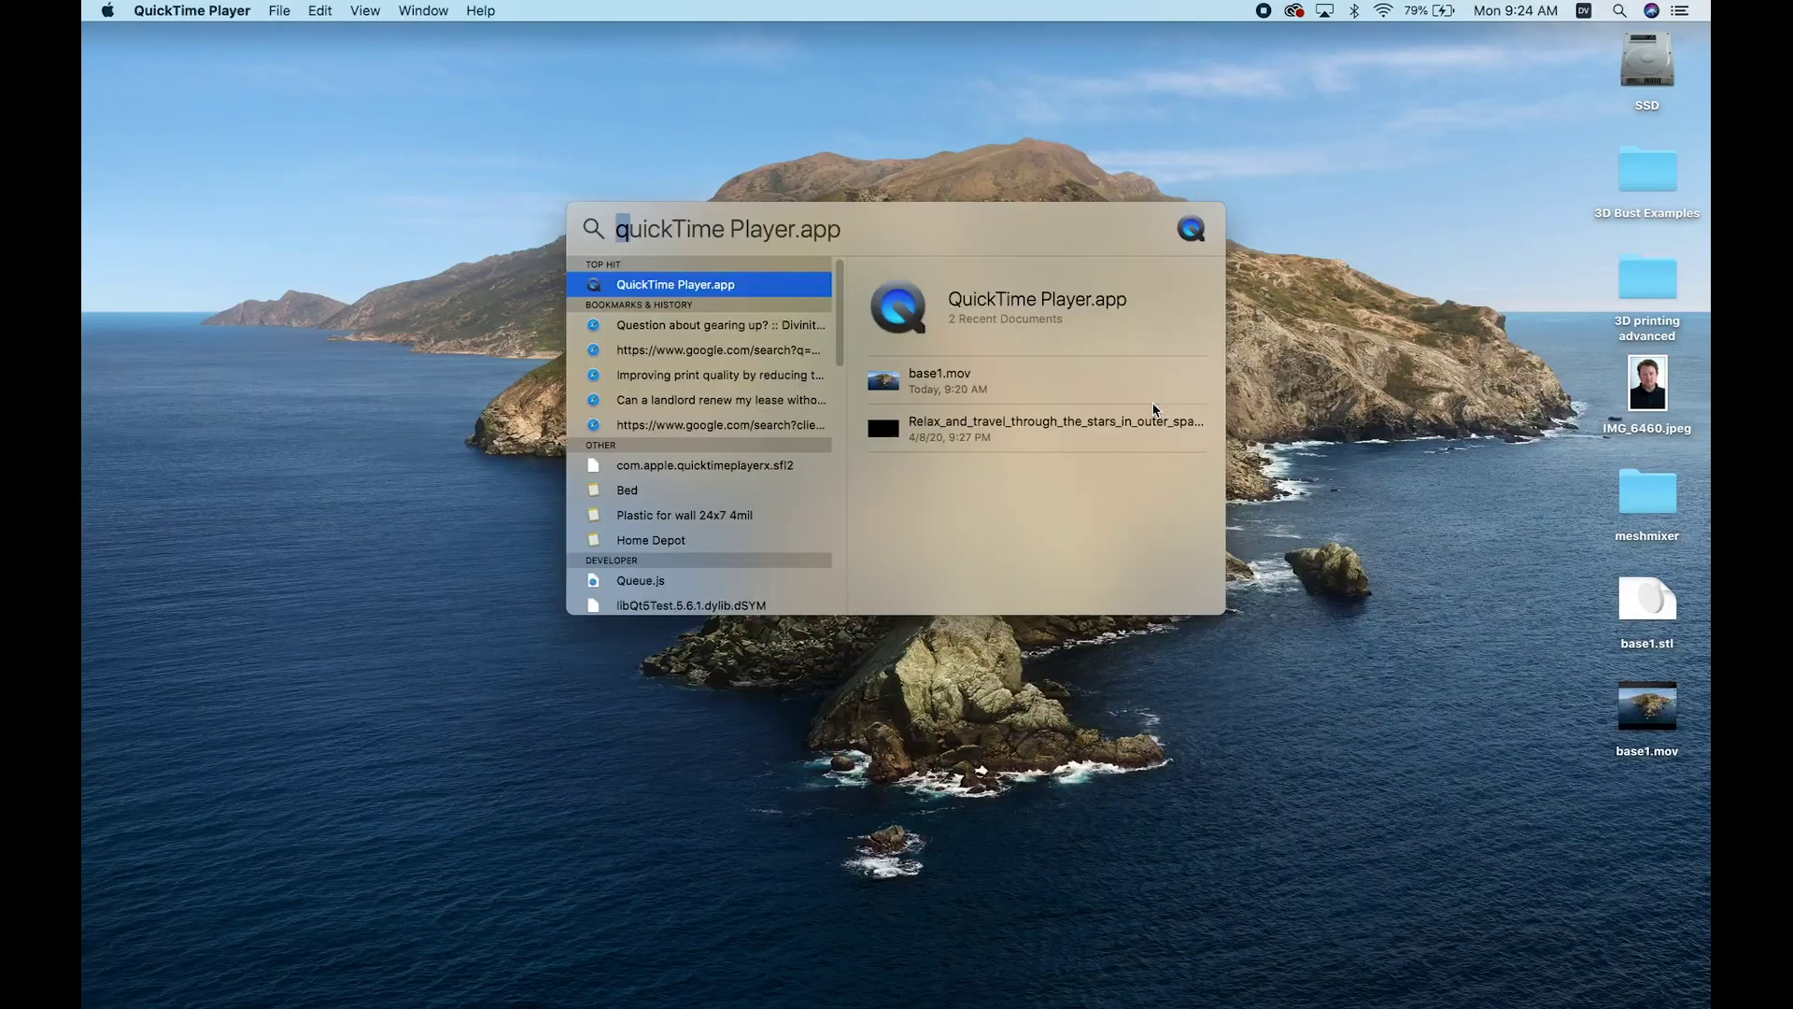
pyautogui.write('mesh')
pyautogui.press('Return')
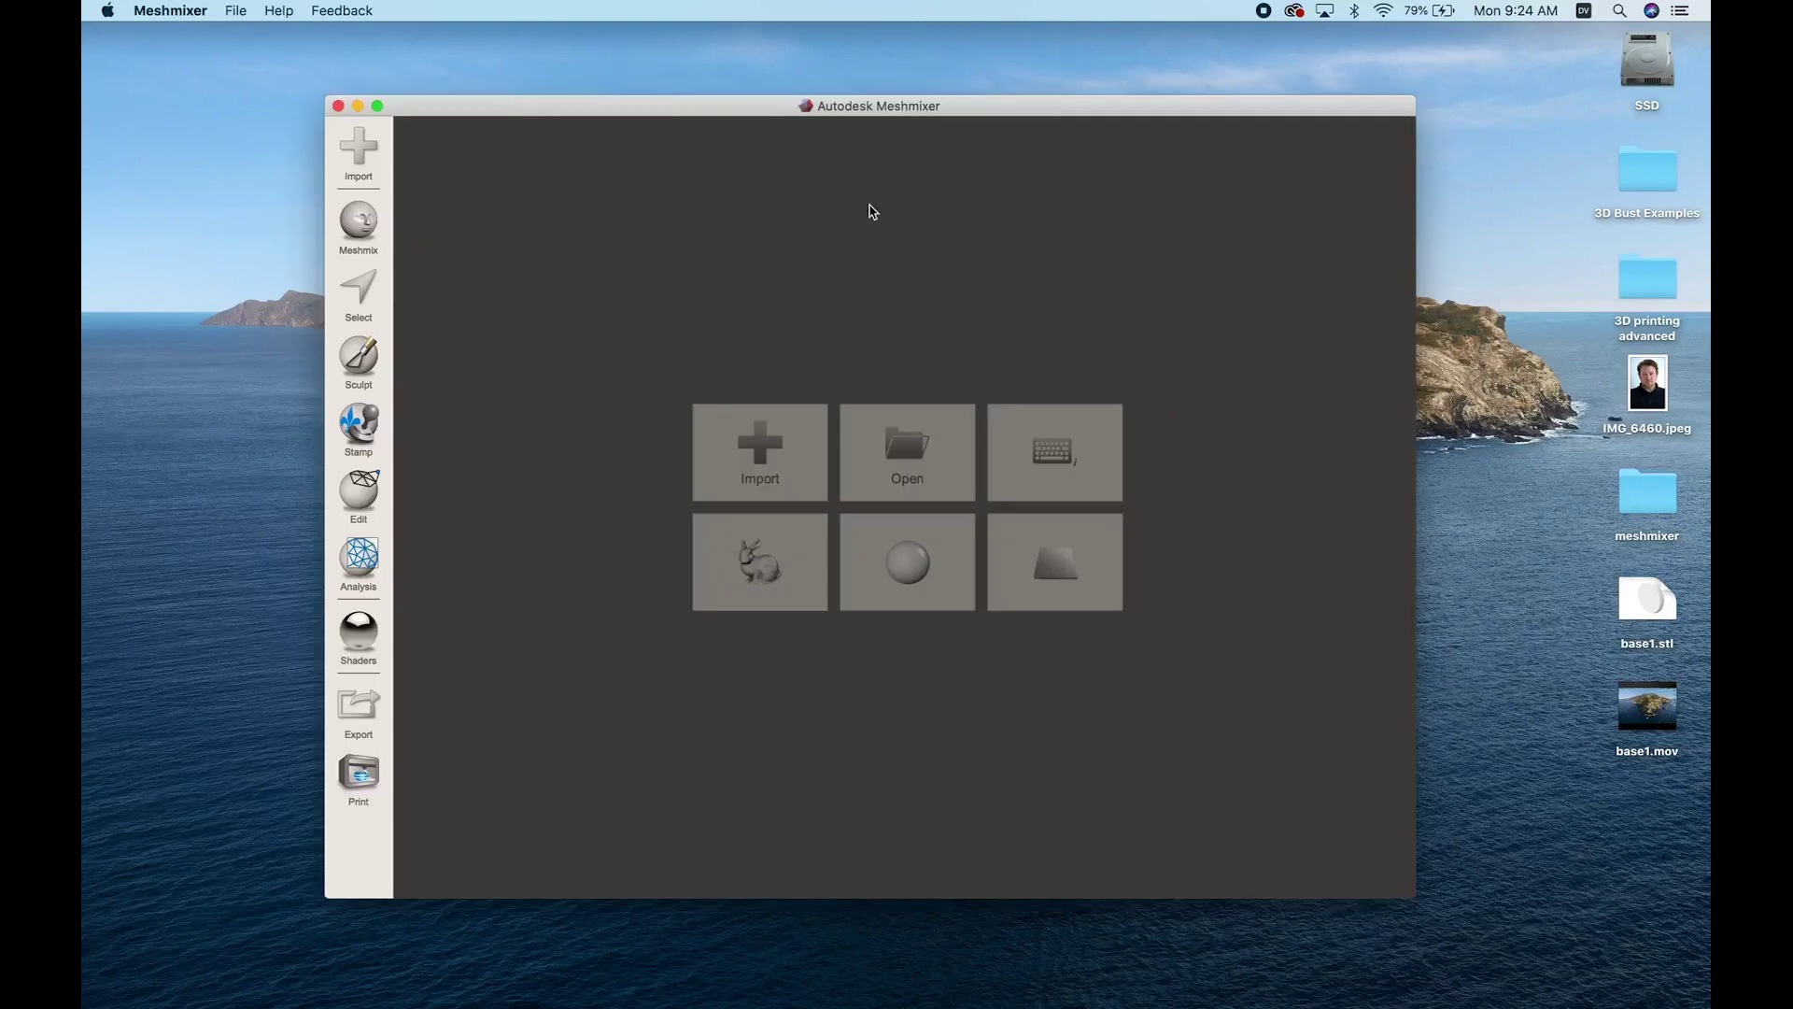
pyautogui.moveTo(746, 117); pyautogui.dragTo(654, 89)
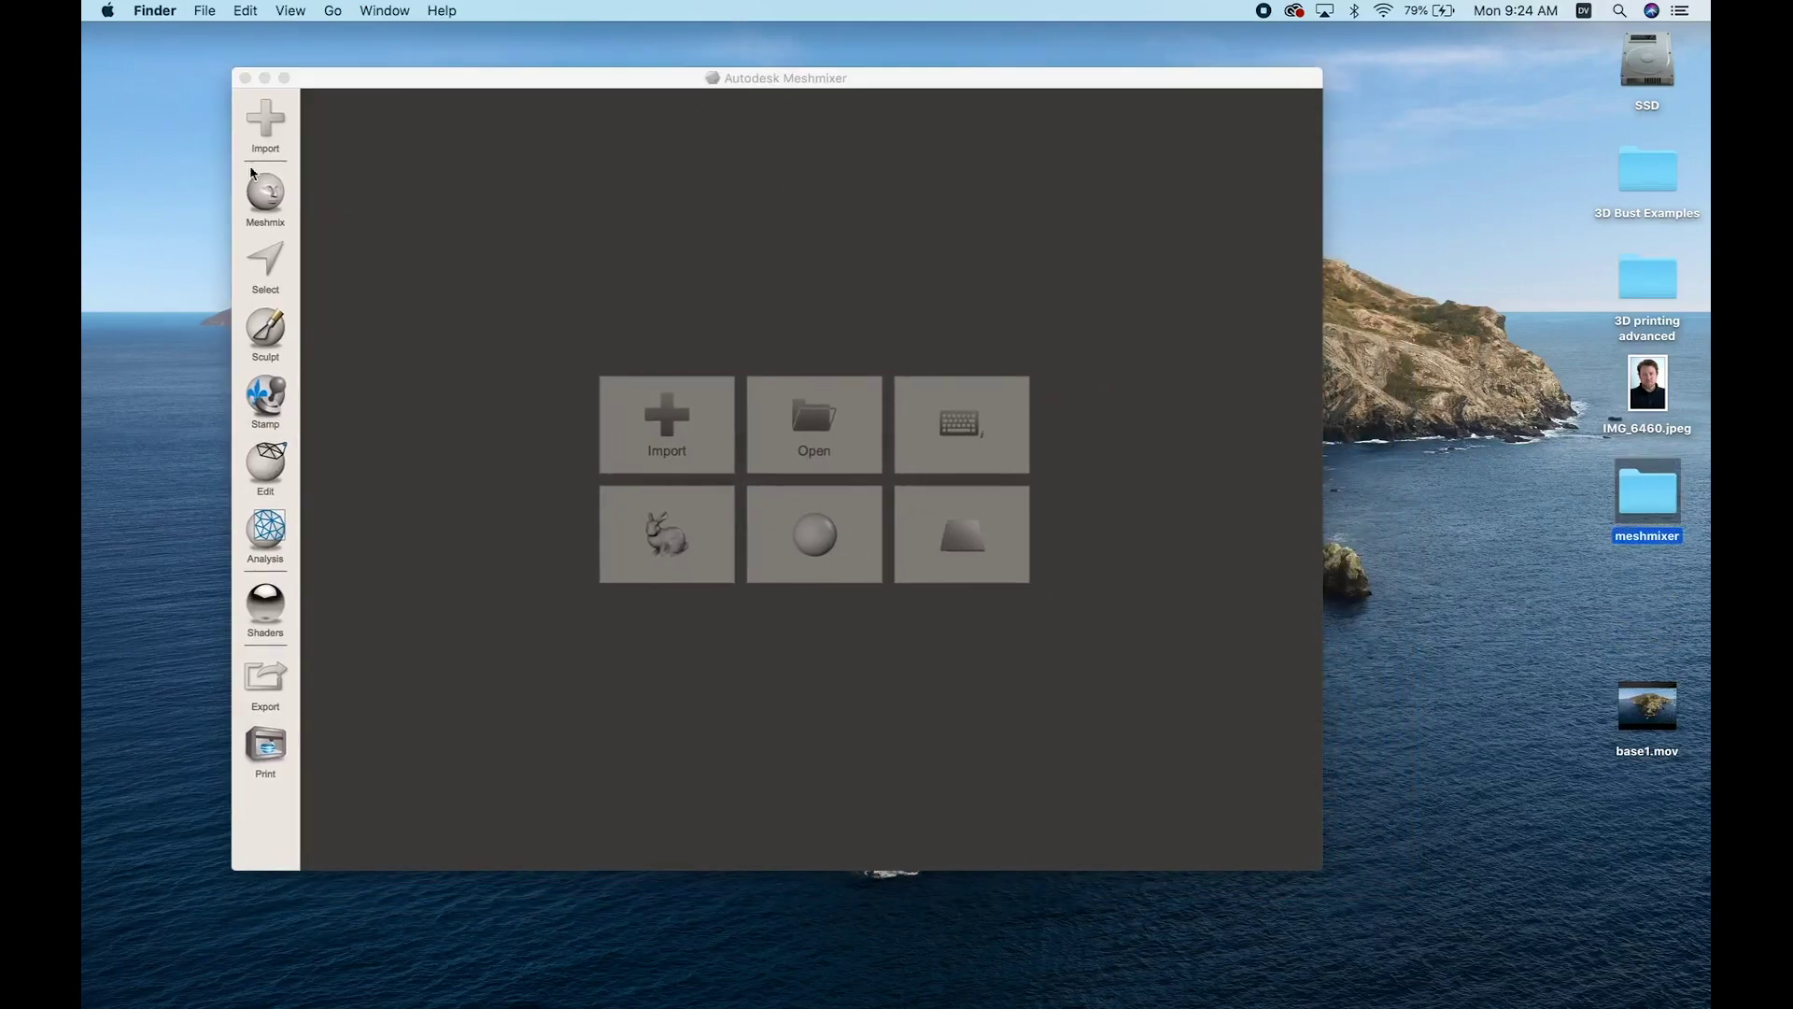
# - Import bananas.obj from the meshmixer folder into the Replicator 2 scene
pyautogui.click(680, 432)
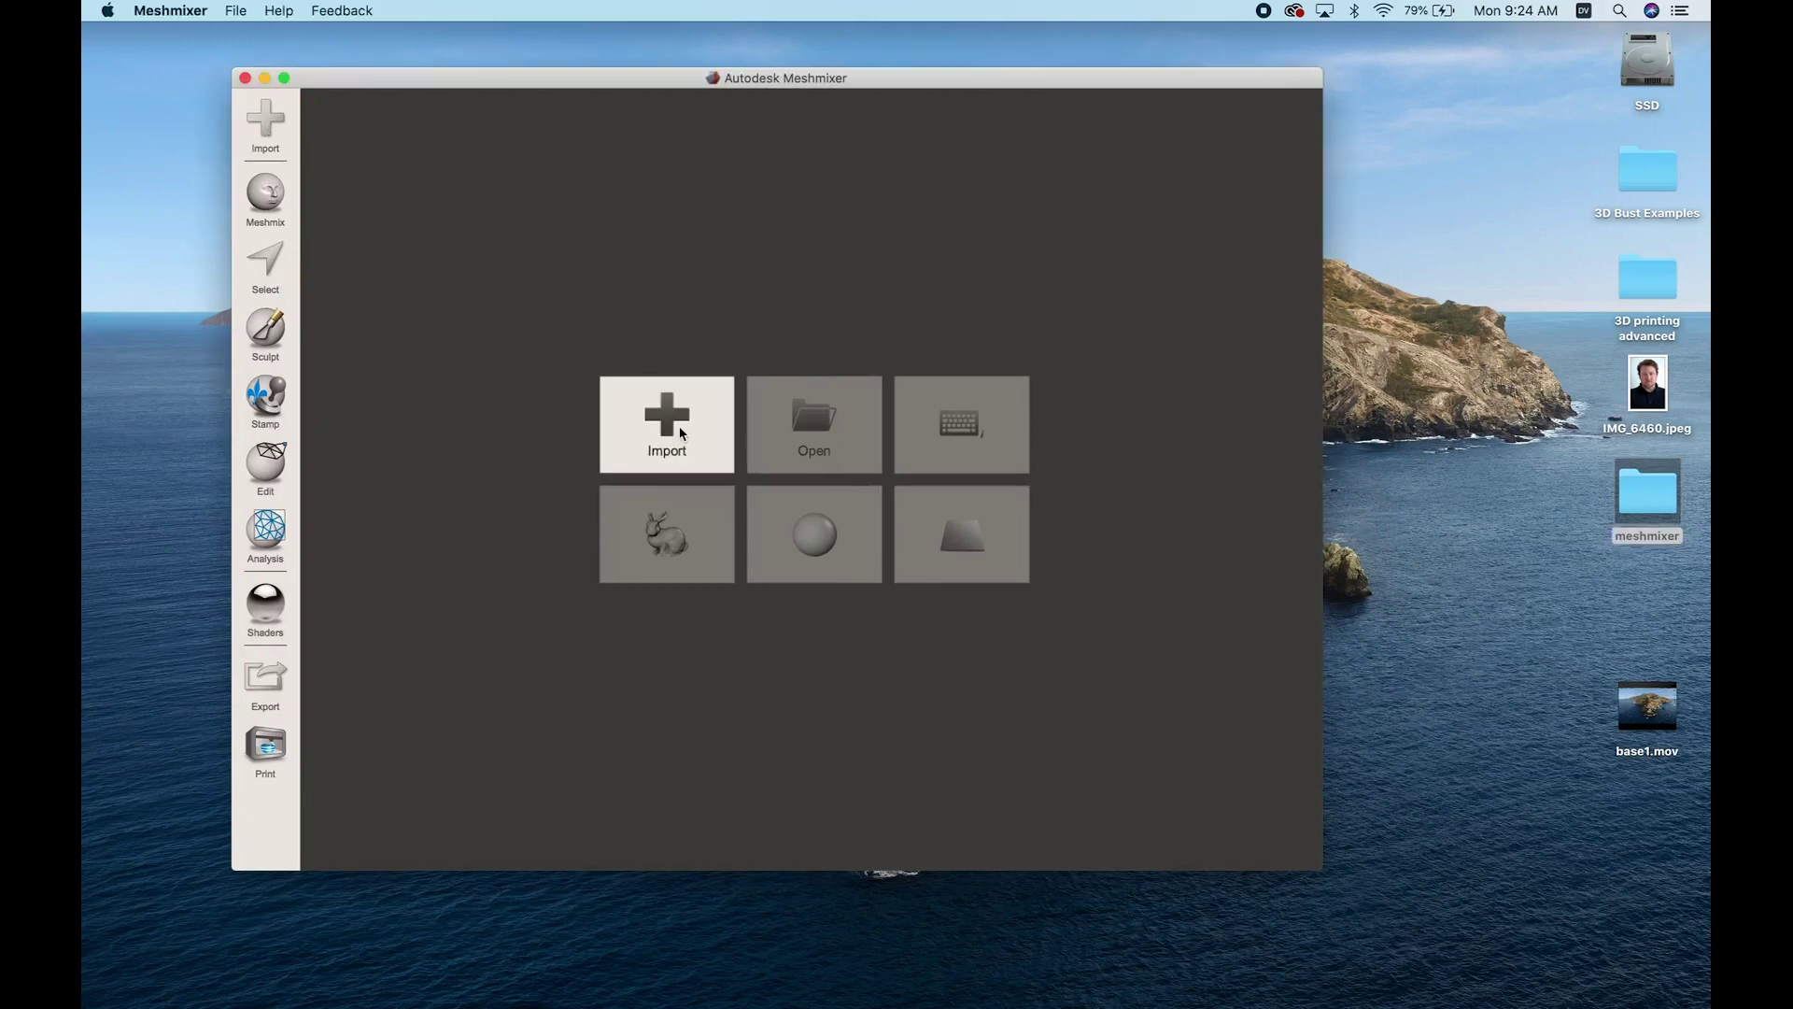
pyautogui.click(680, 432)
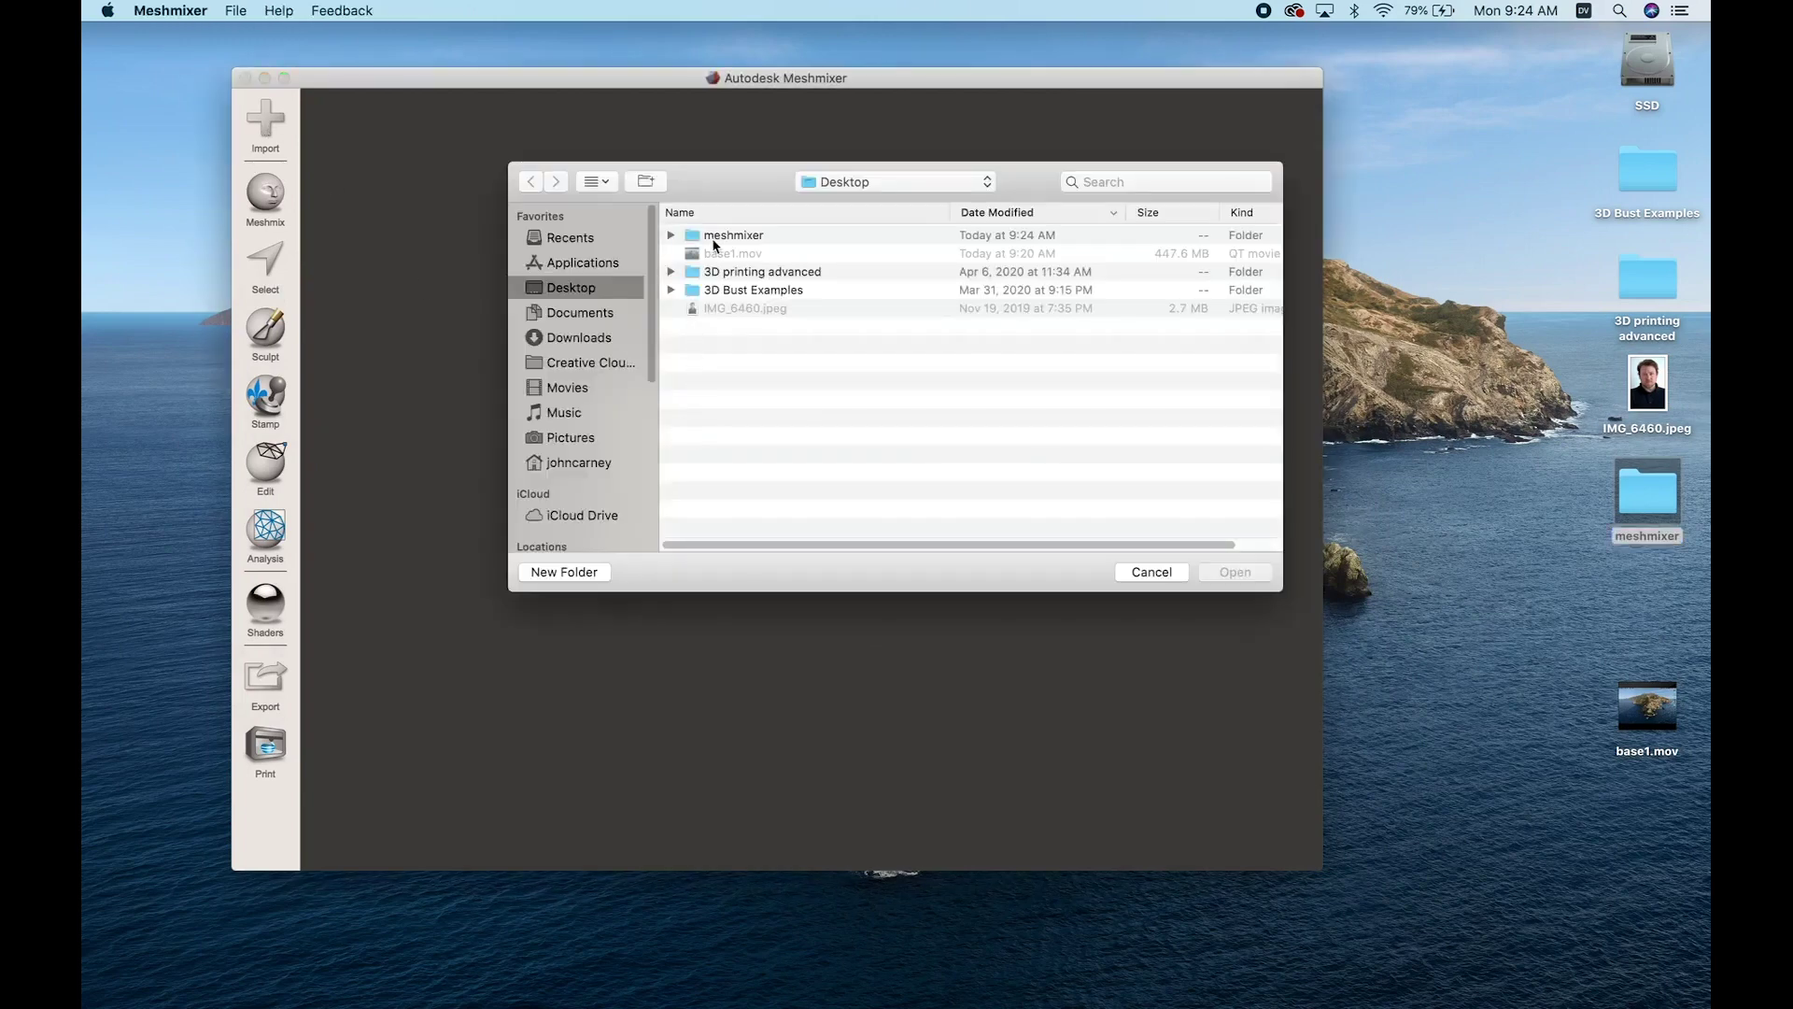
pyautogui.doubleClick(719, 236)
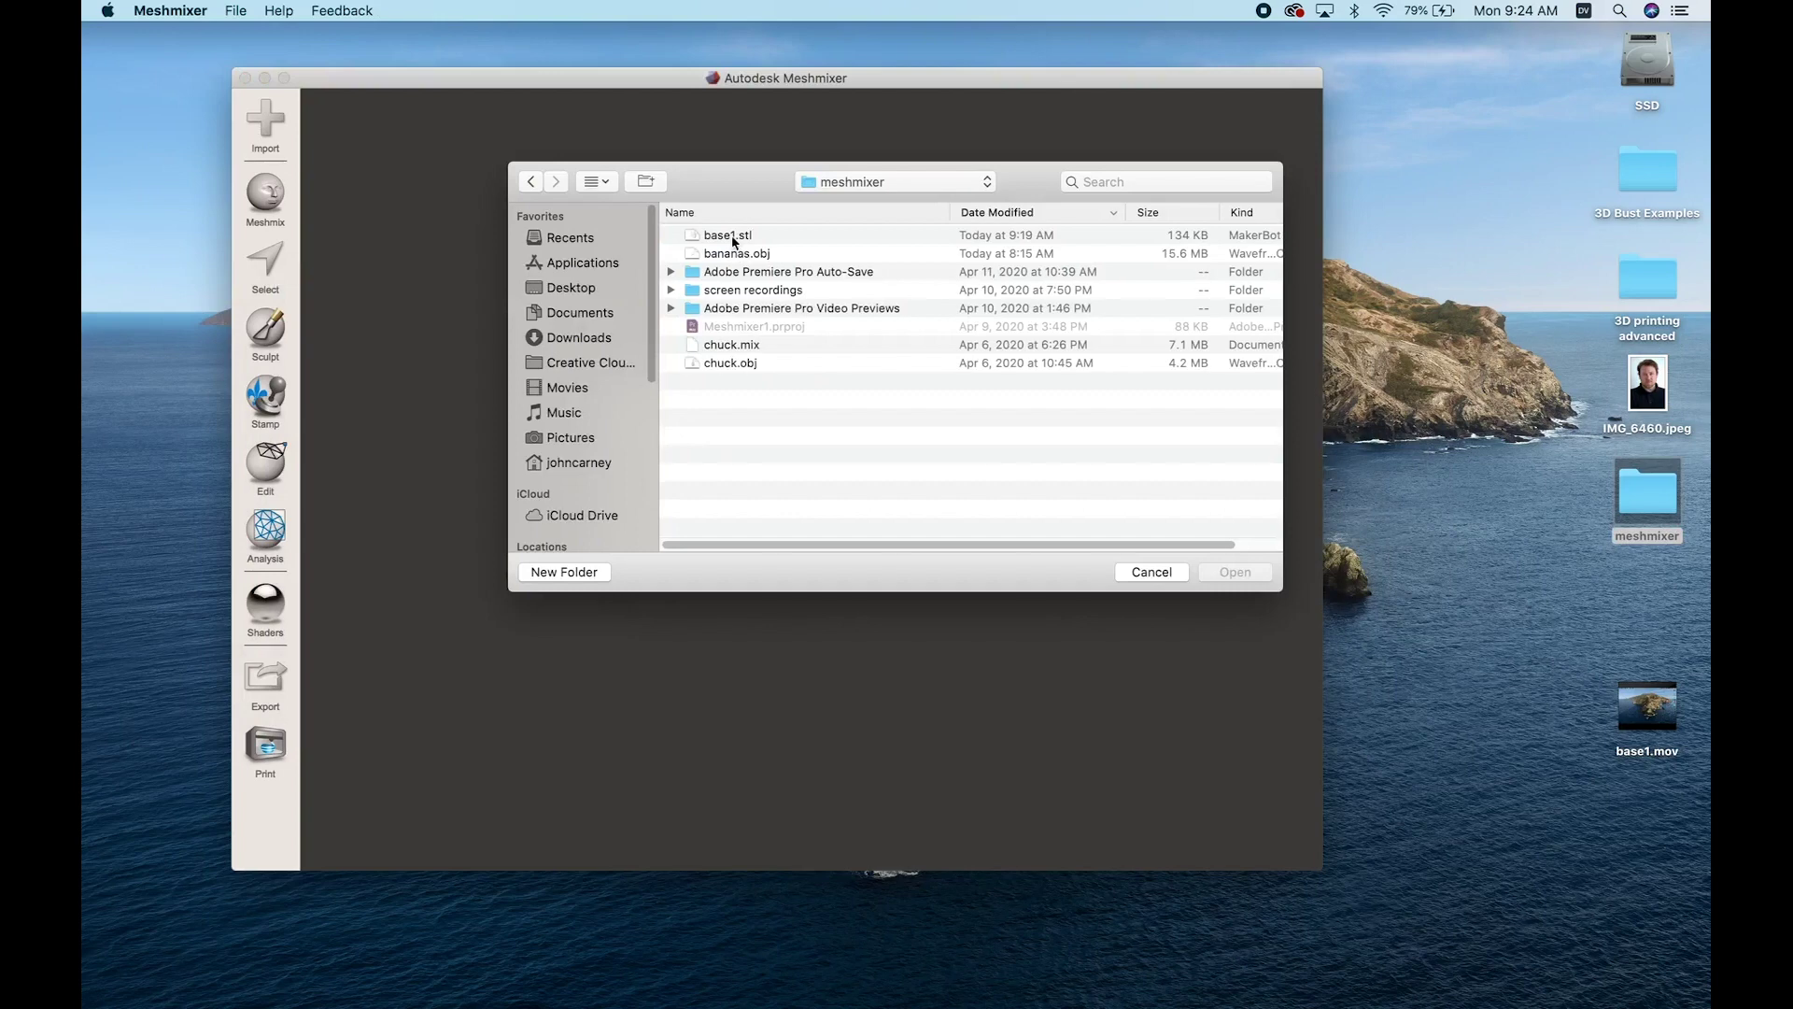
pyautogui.click(732, 241)
pyautogui.click(752, 258)
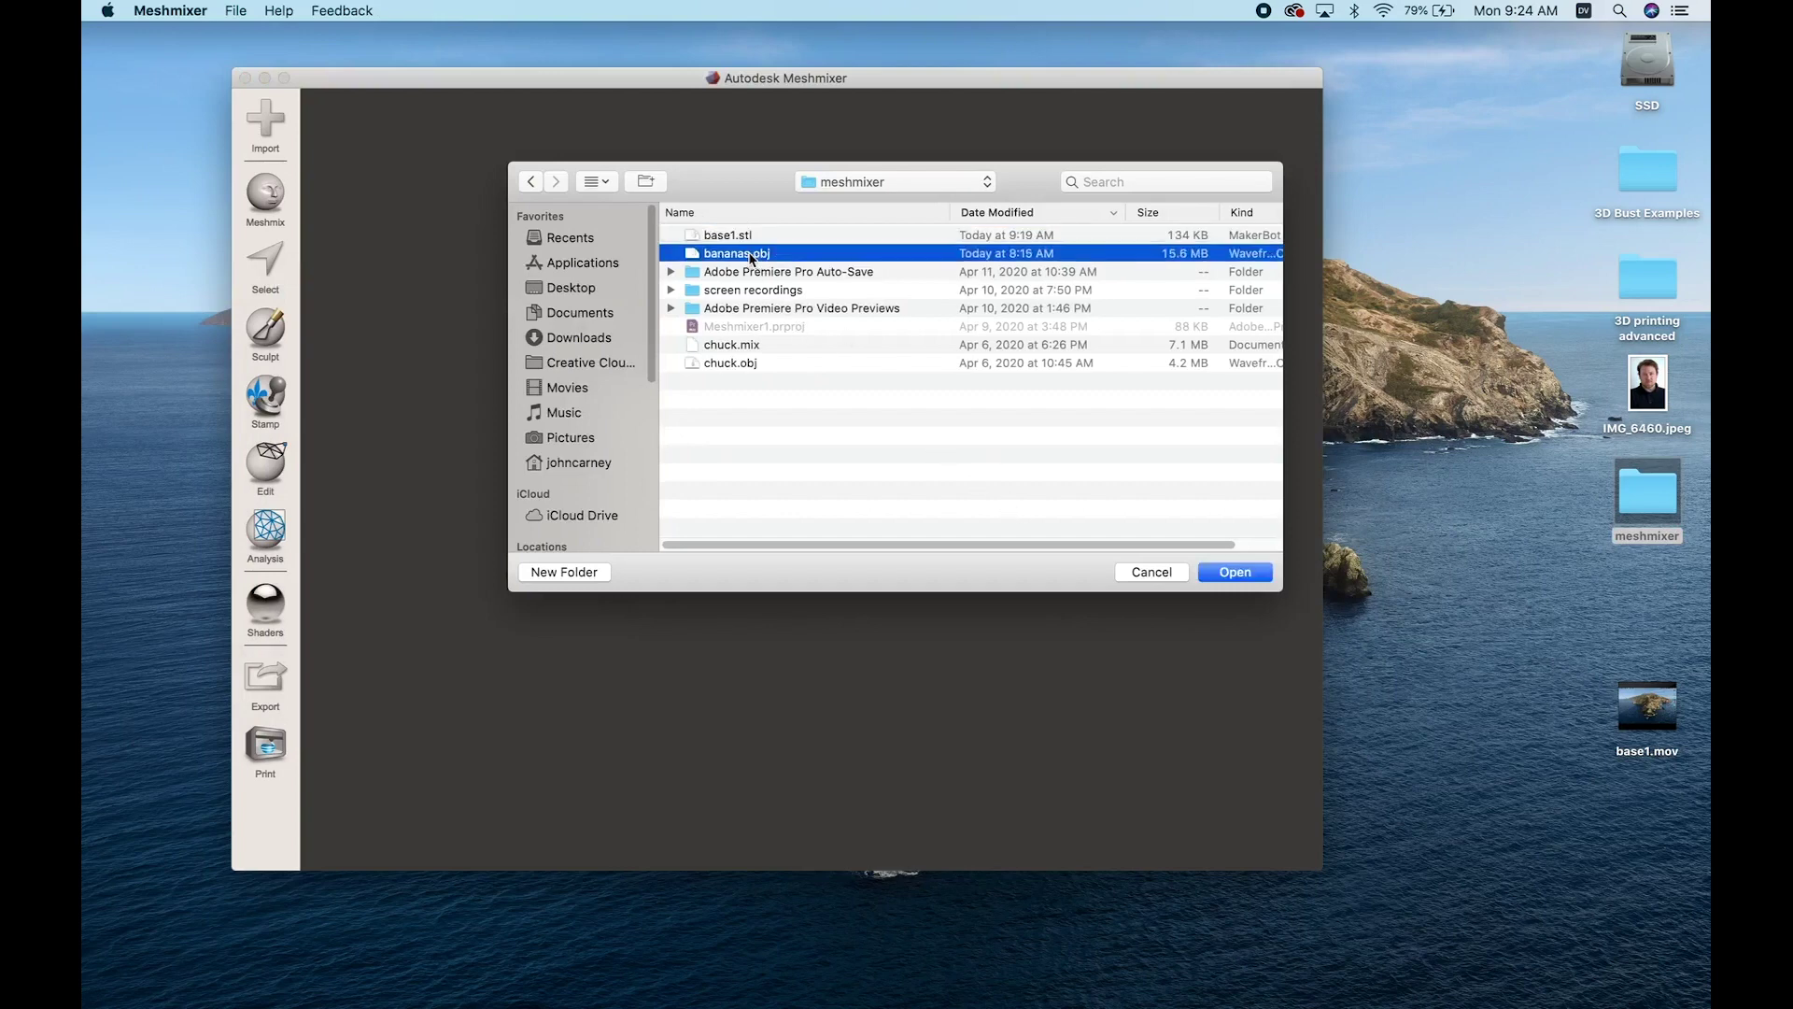
pyautogui.click(1230, 572)
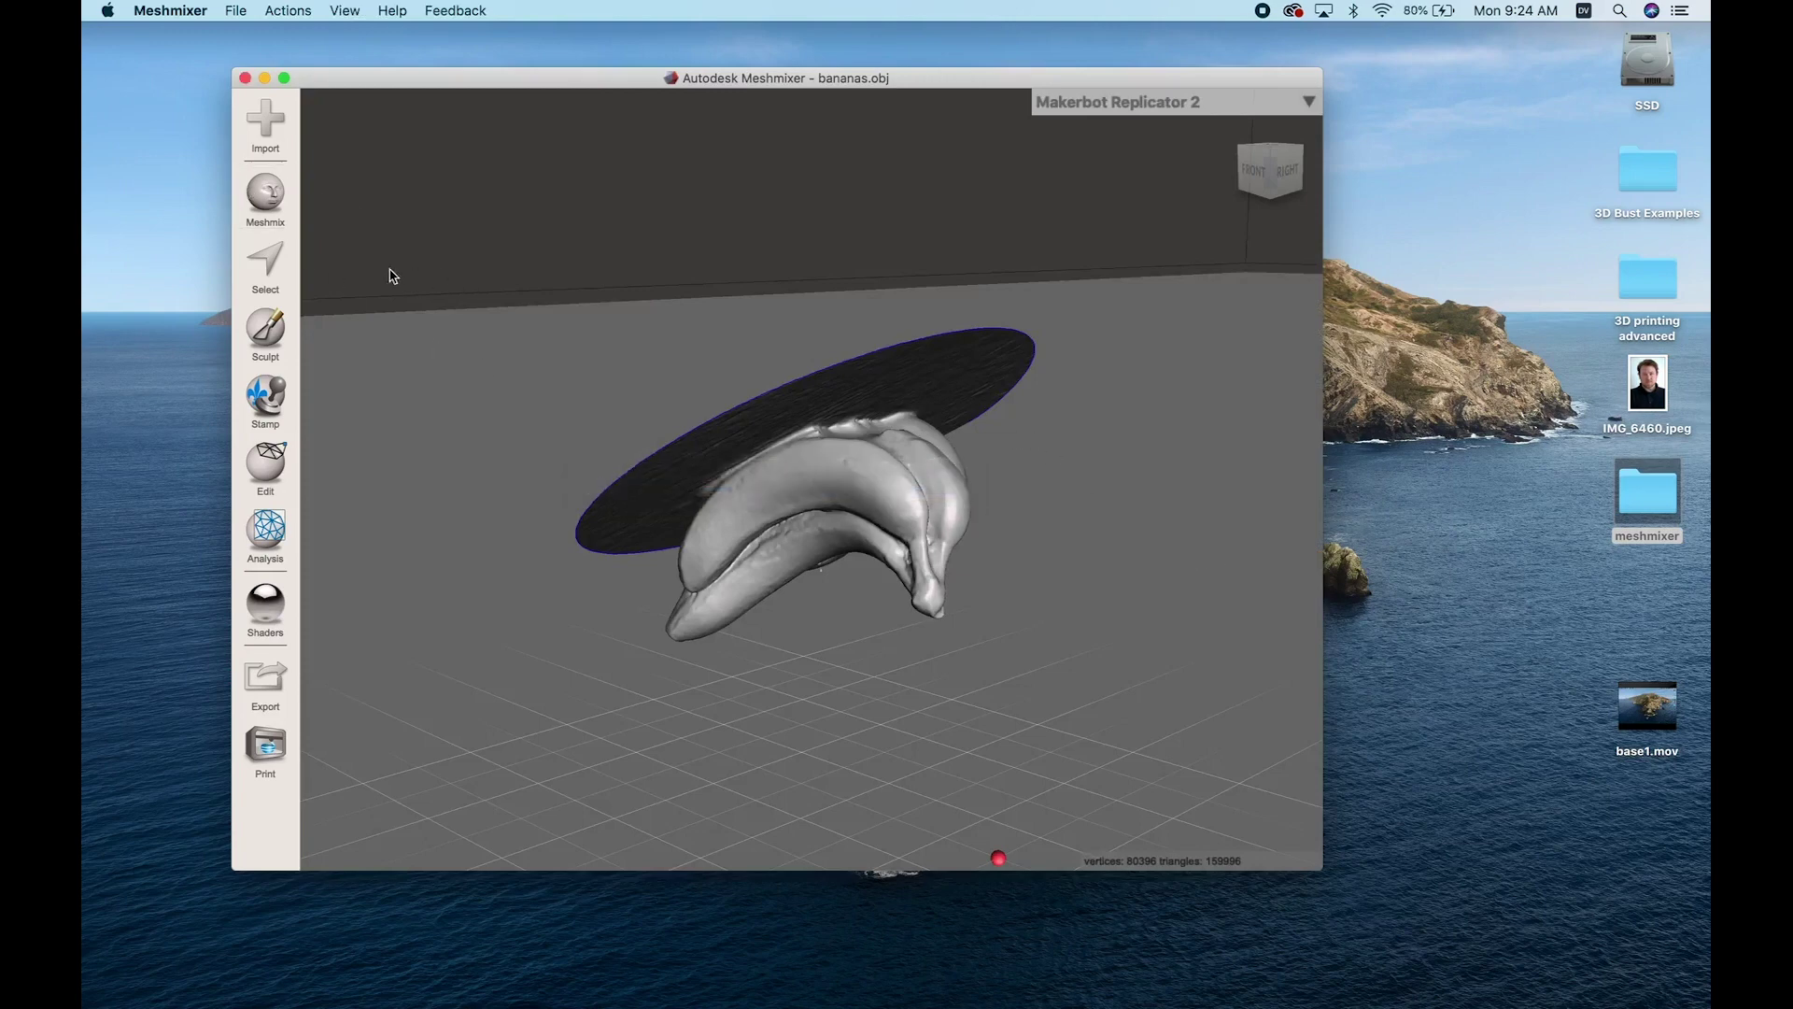
# - Rotate the bananas mesh about -147° on X with Transform so the fruit stands upright, and accept
pyautogui.click(273, 272)
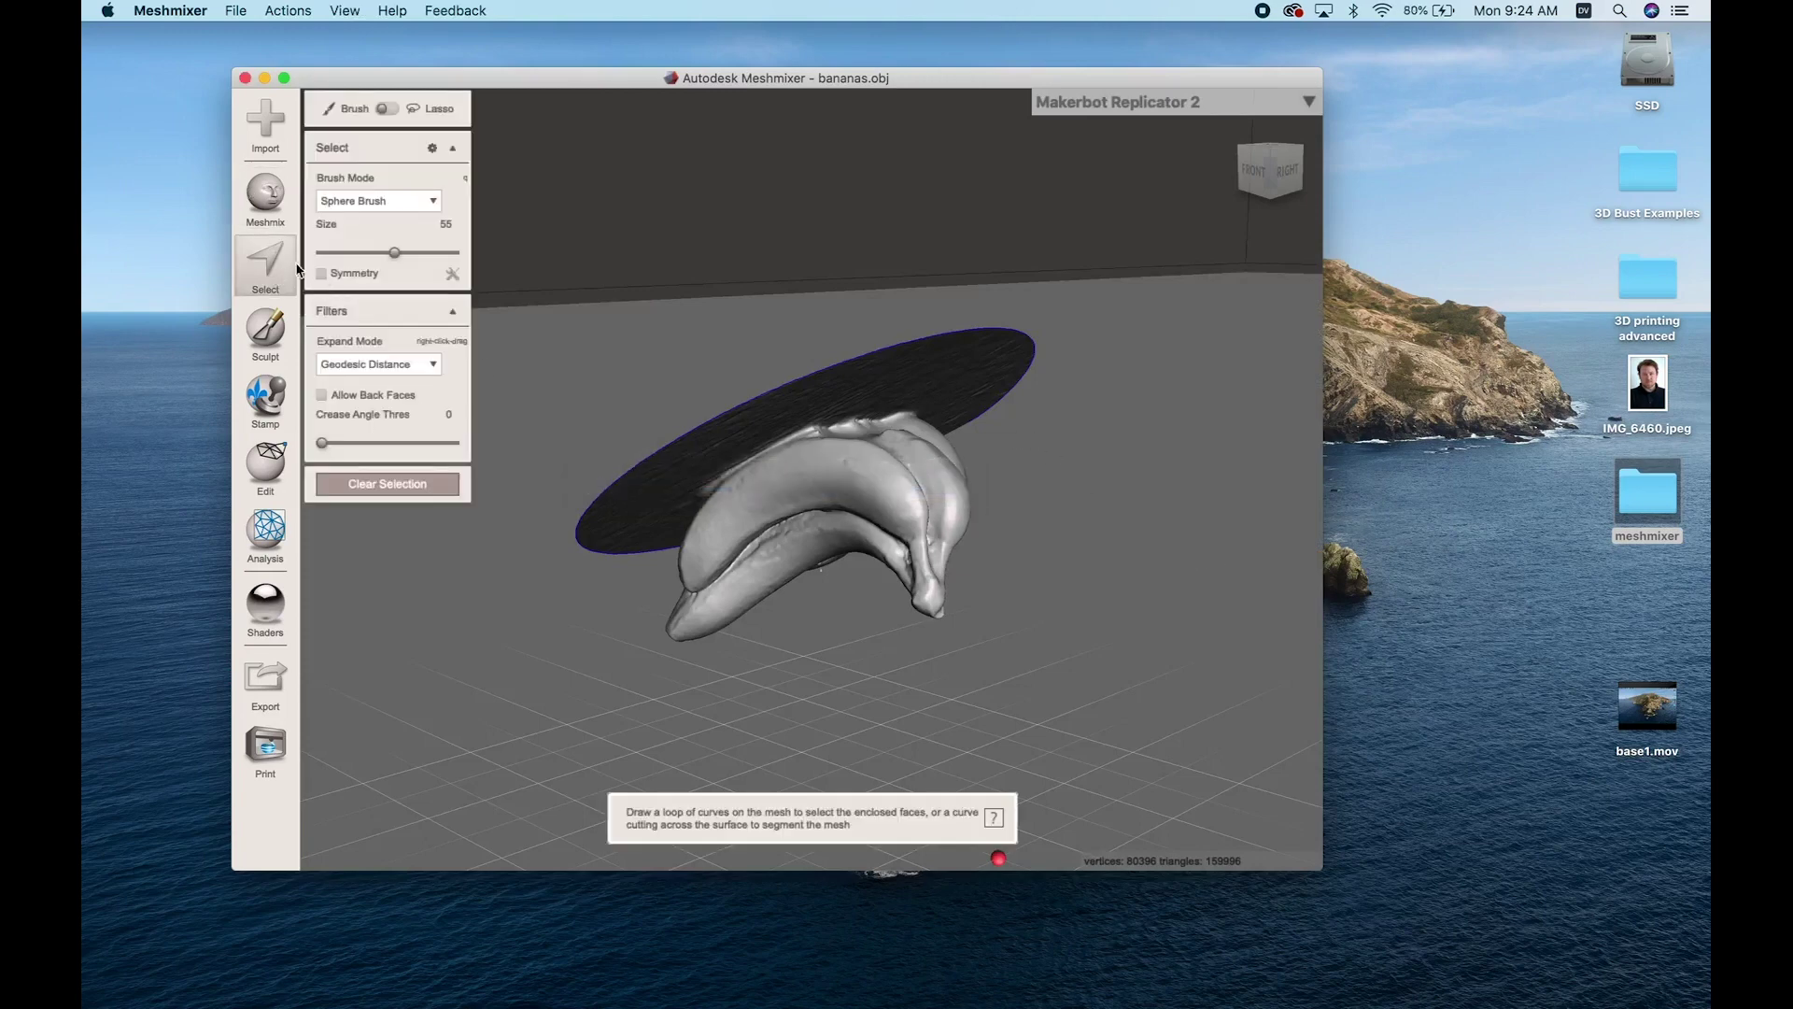
pyautogui.click(277, 470)
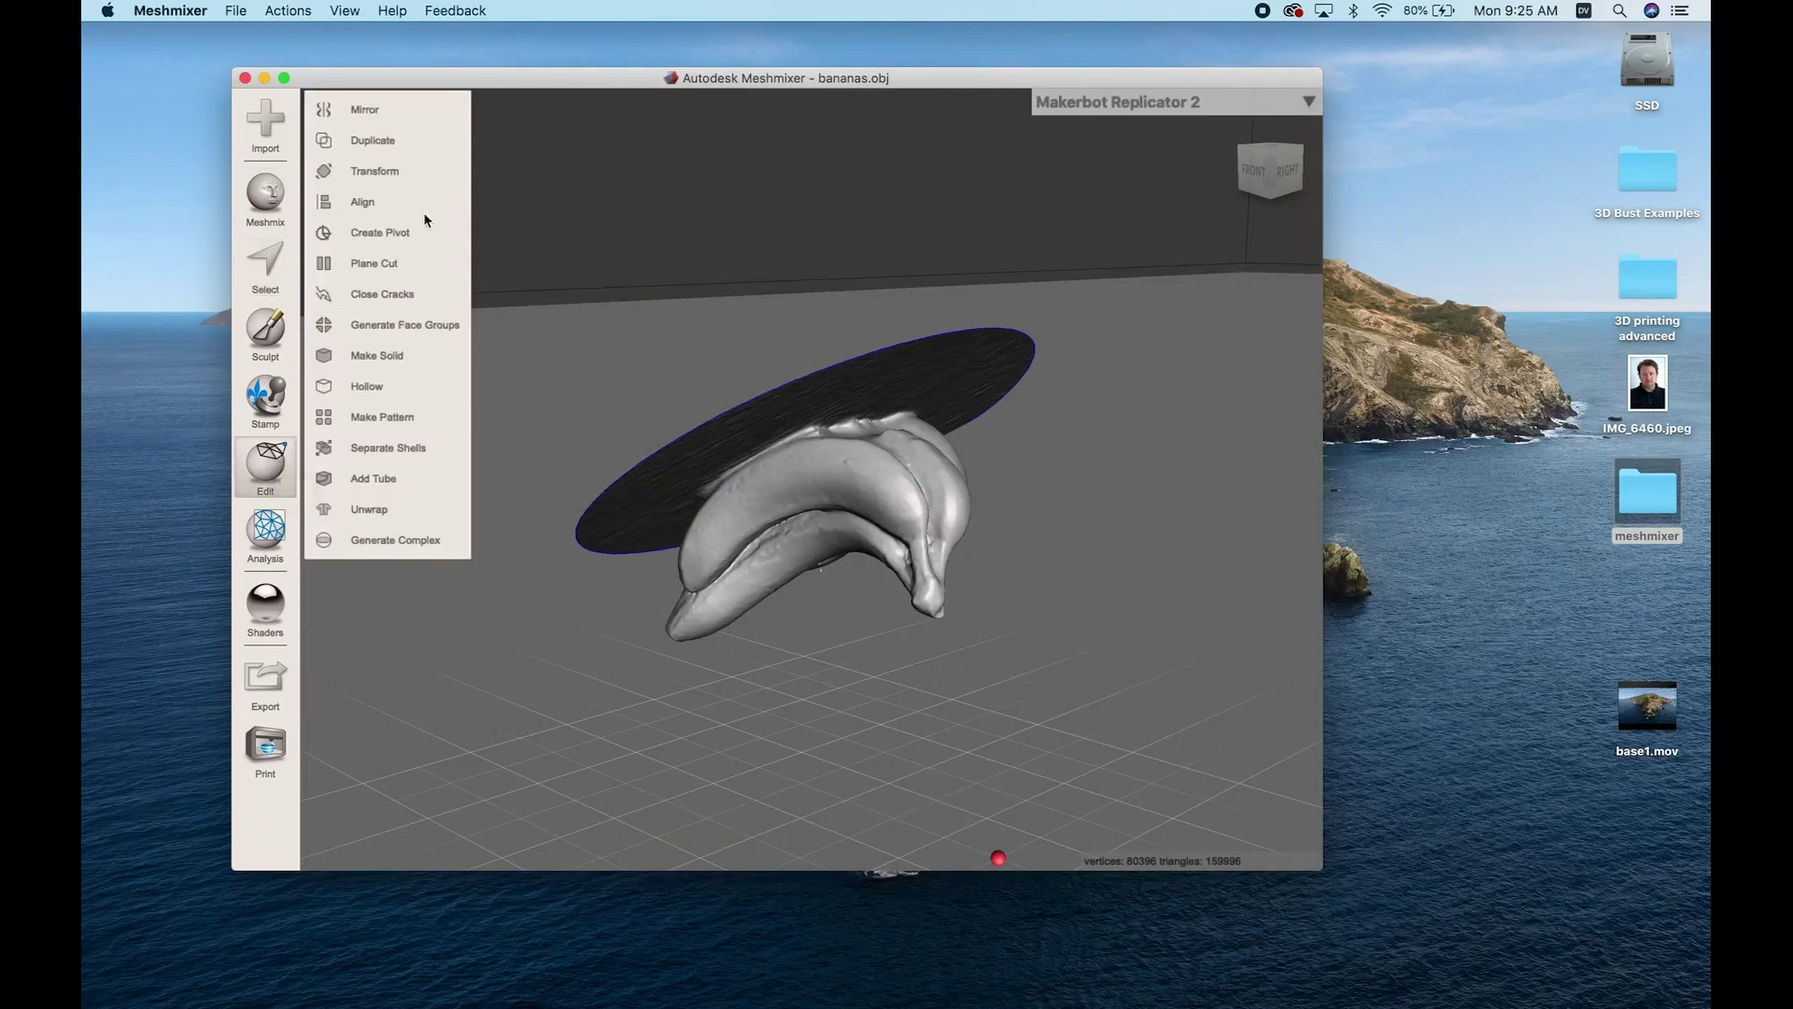
pyautogui.click(421, 172)
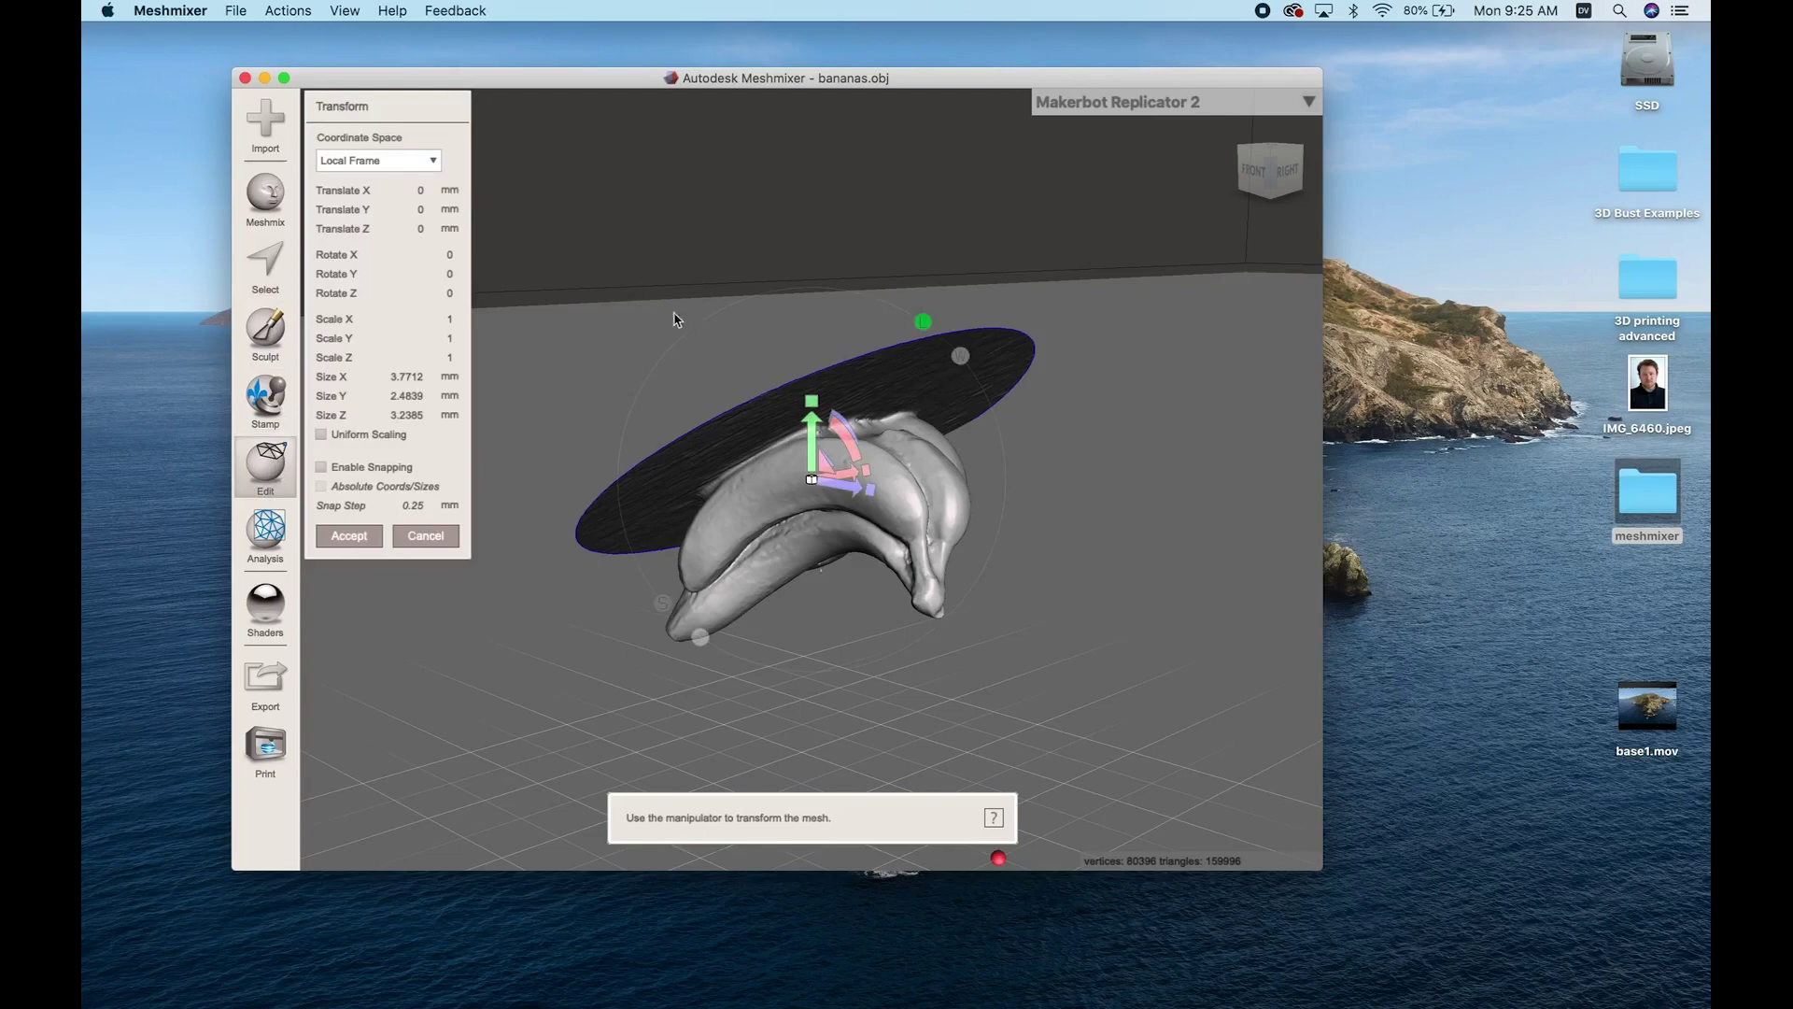
pyautogui.scroll(-5, 983, 383)
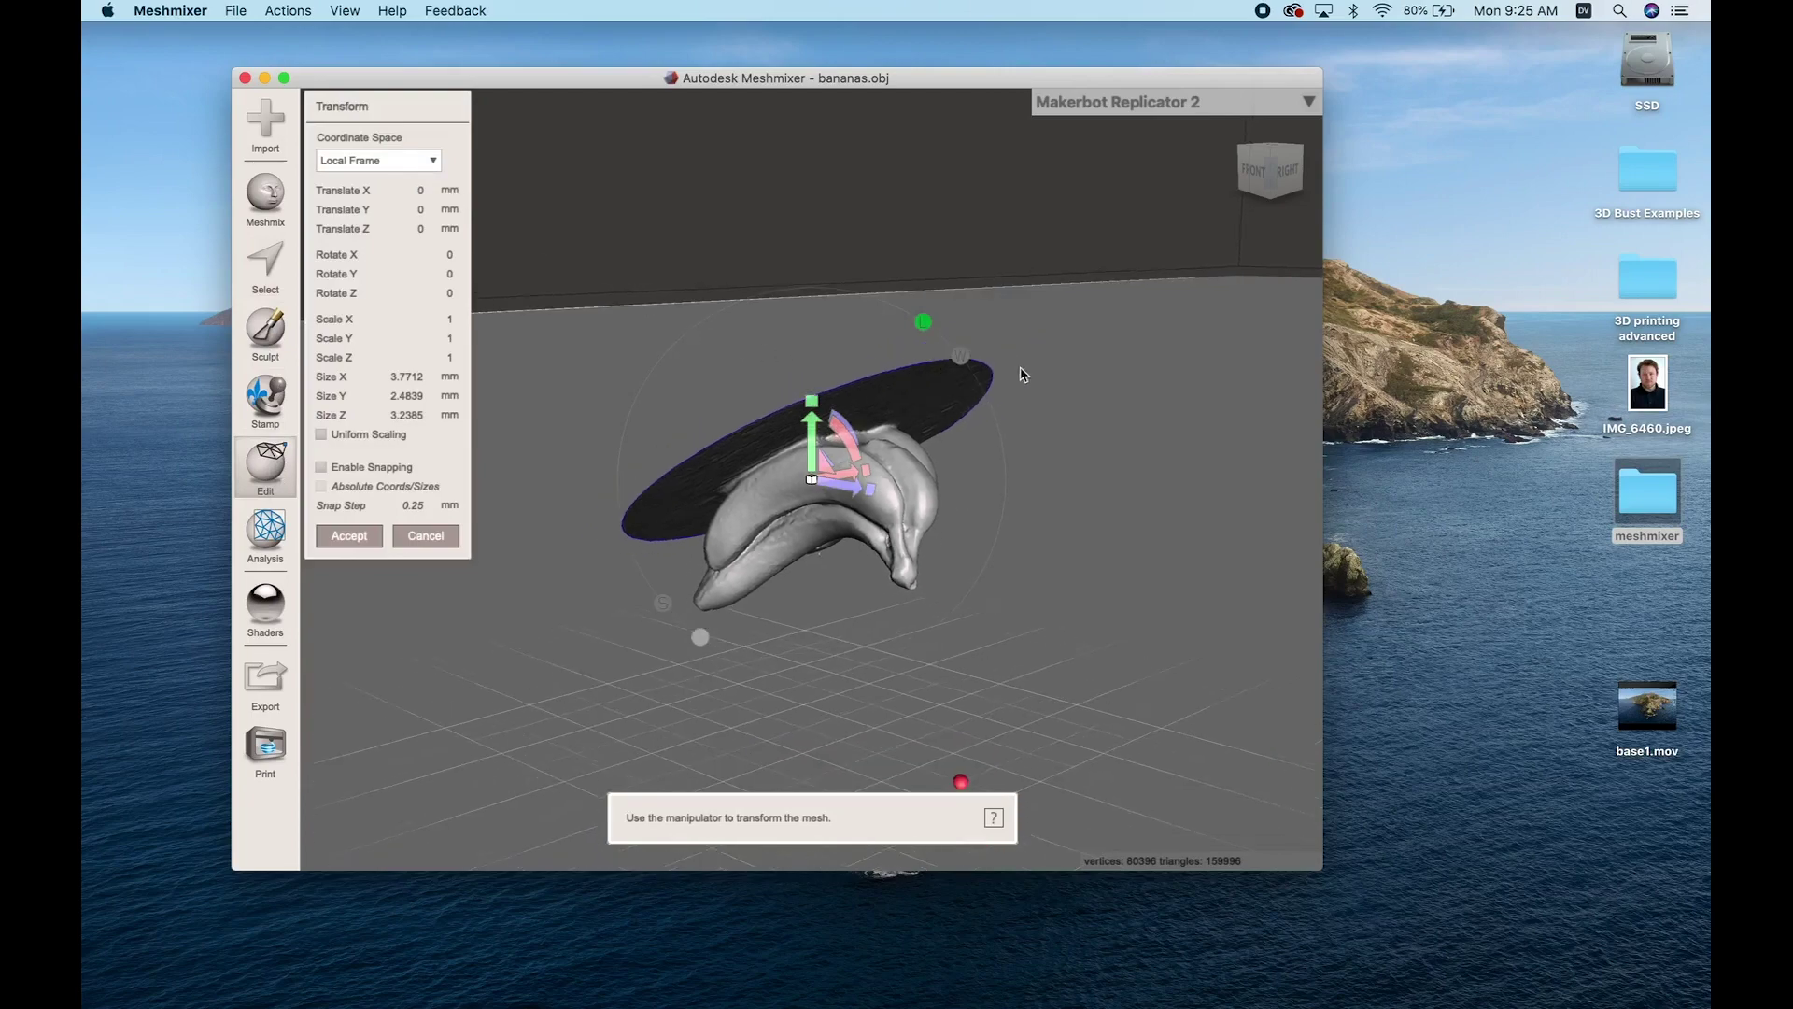
pyautogui.moveTo(1258, 210); pyautogui.dragTo(1300, 194)
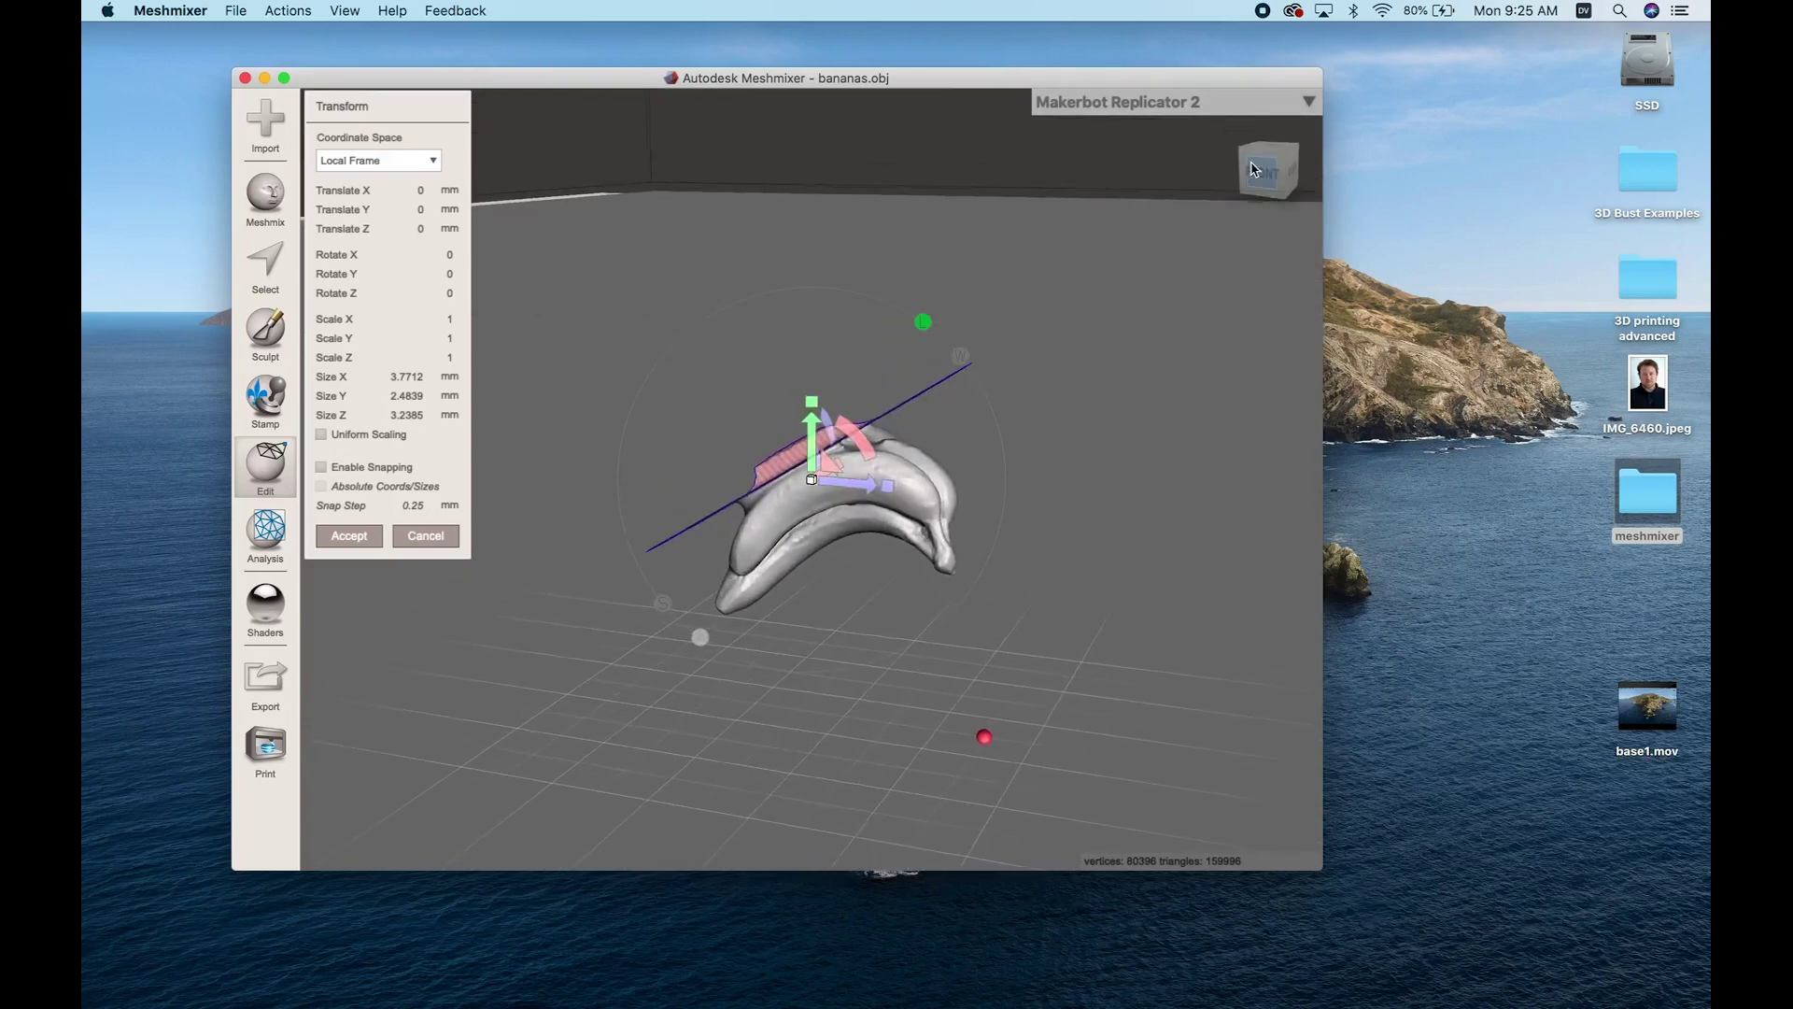
pyautogui.click(1260, 171)
pyautogui.moveTo(861, 439); pyautogui.dragTo(732, 500)
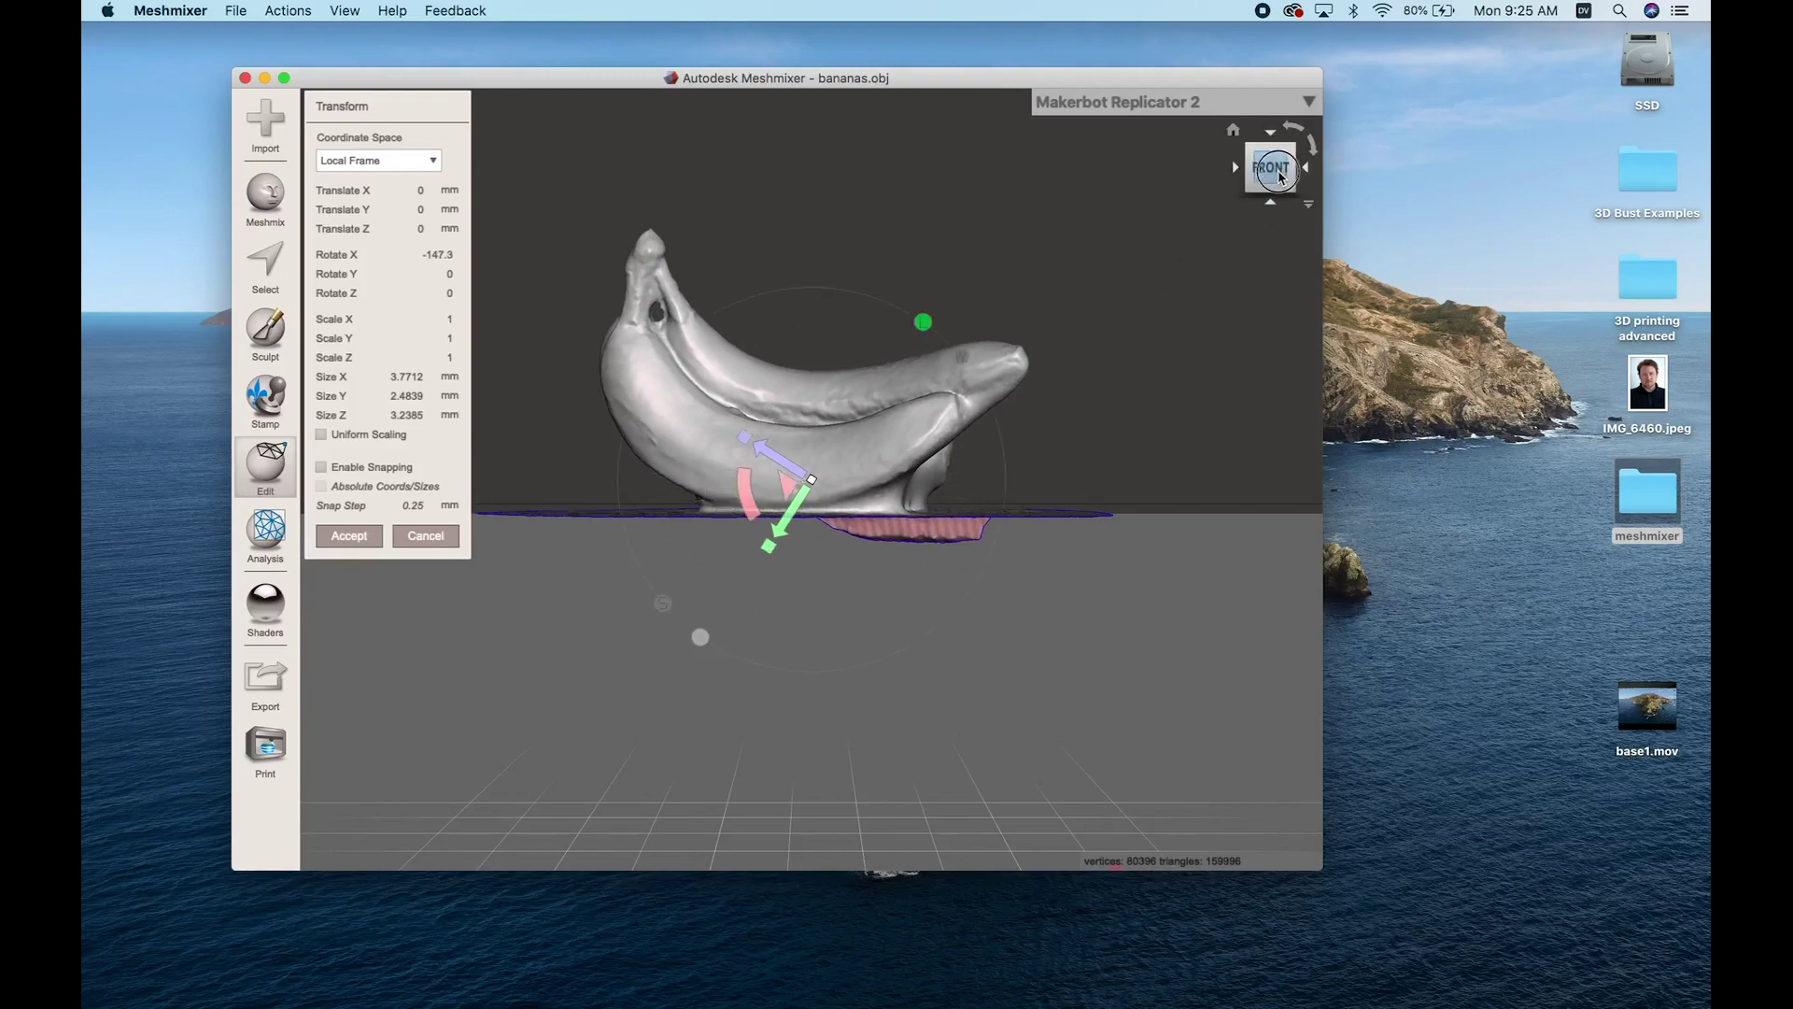
pyautogui.moveTo(1288, 177); pyautogui.dragTo(641, 395)
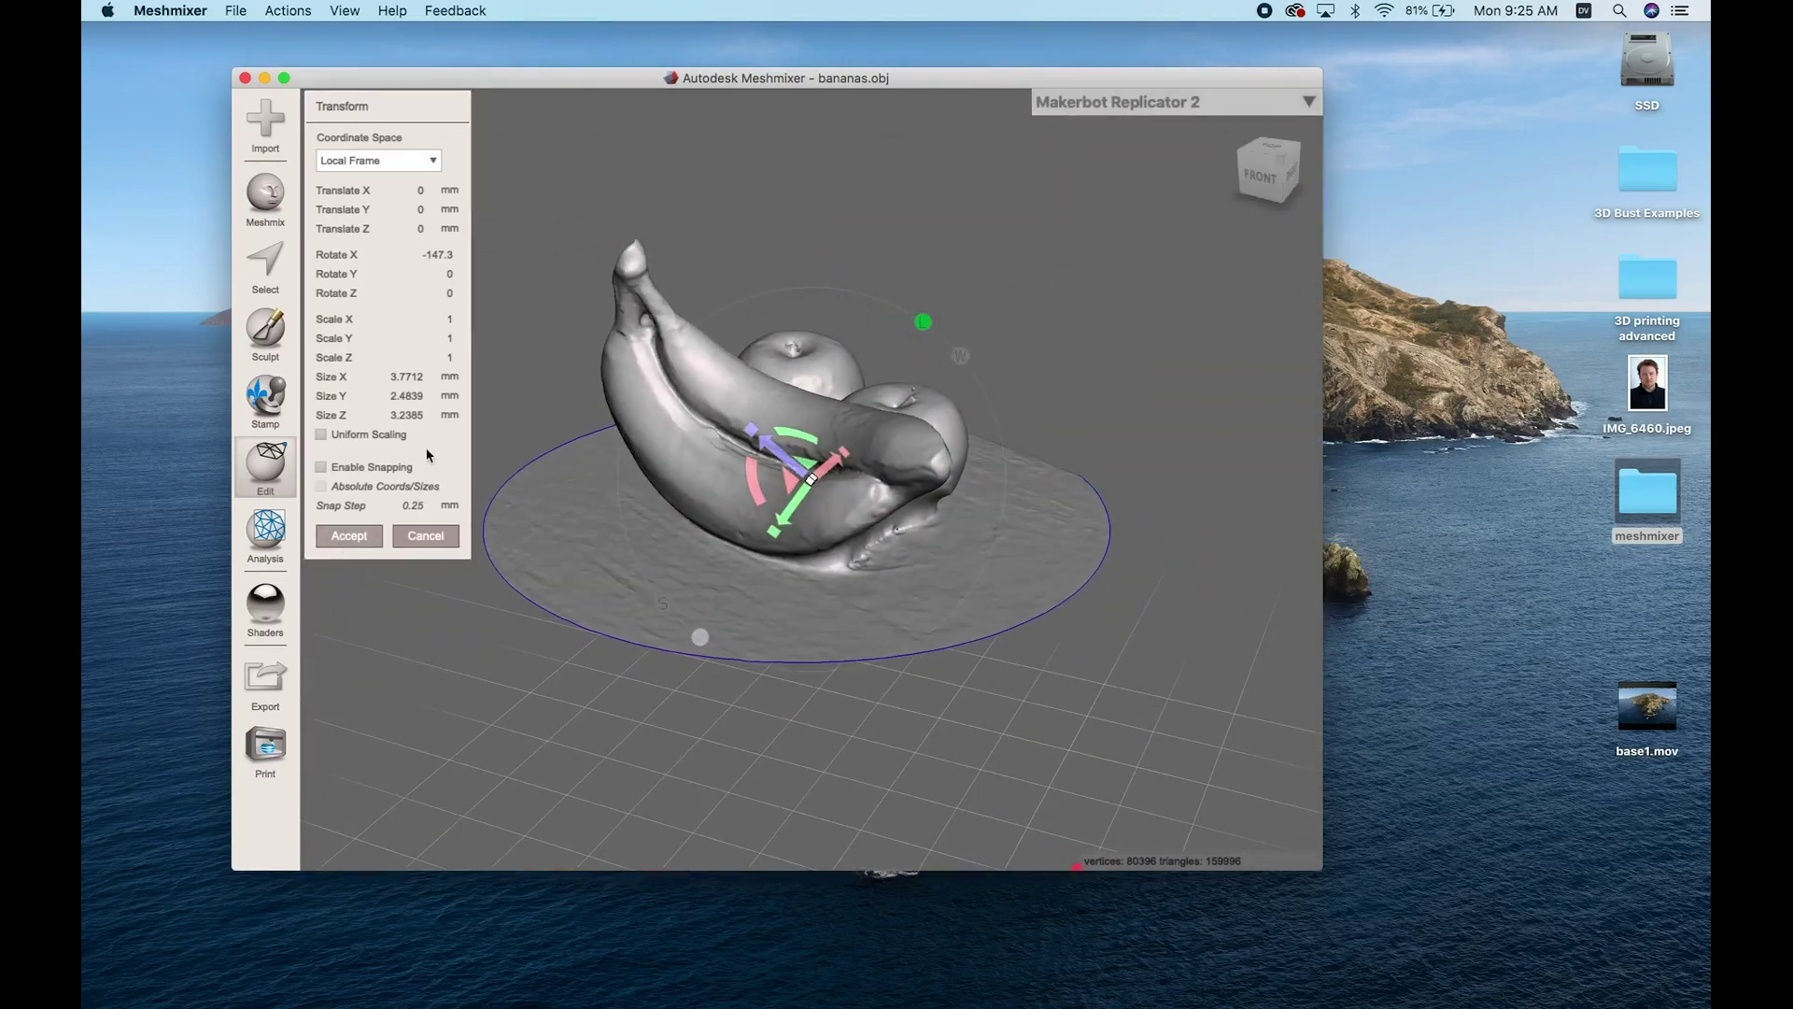
pyautogui.click(356, 538)
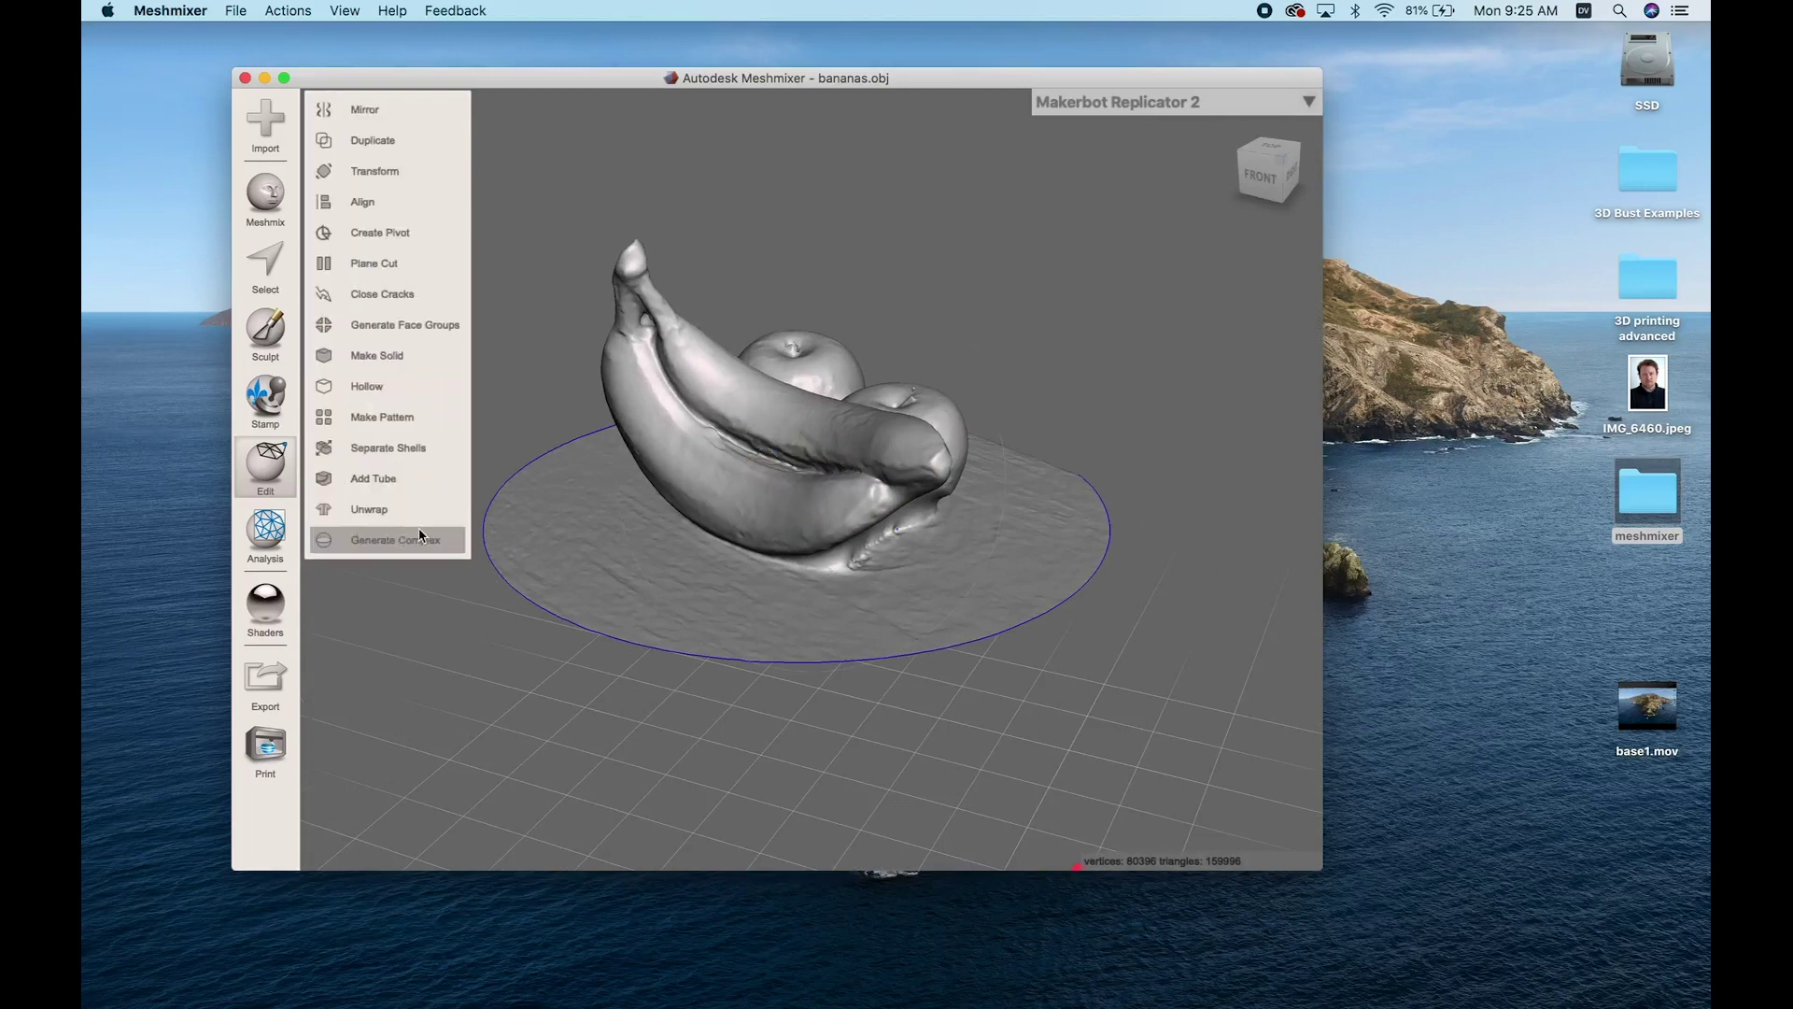
pyautogui.click(381, 173)
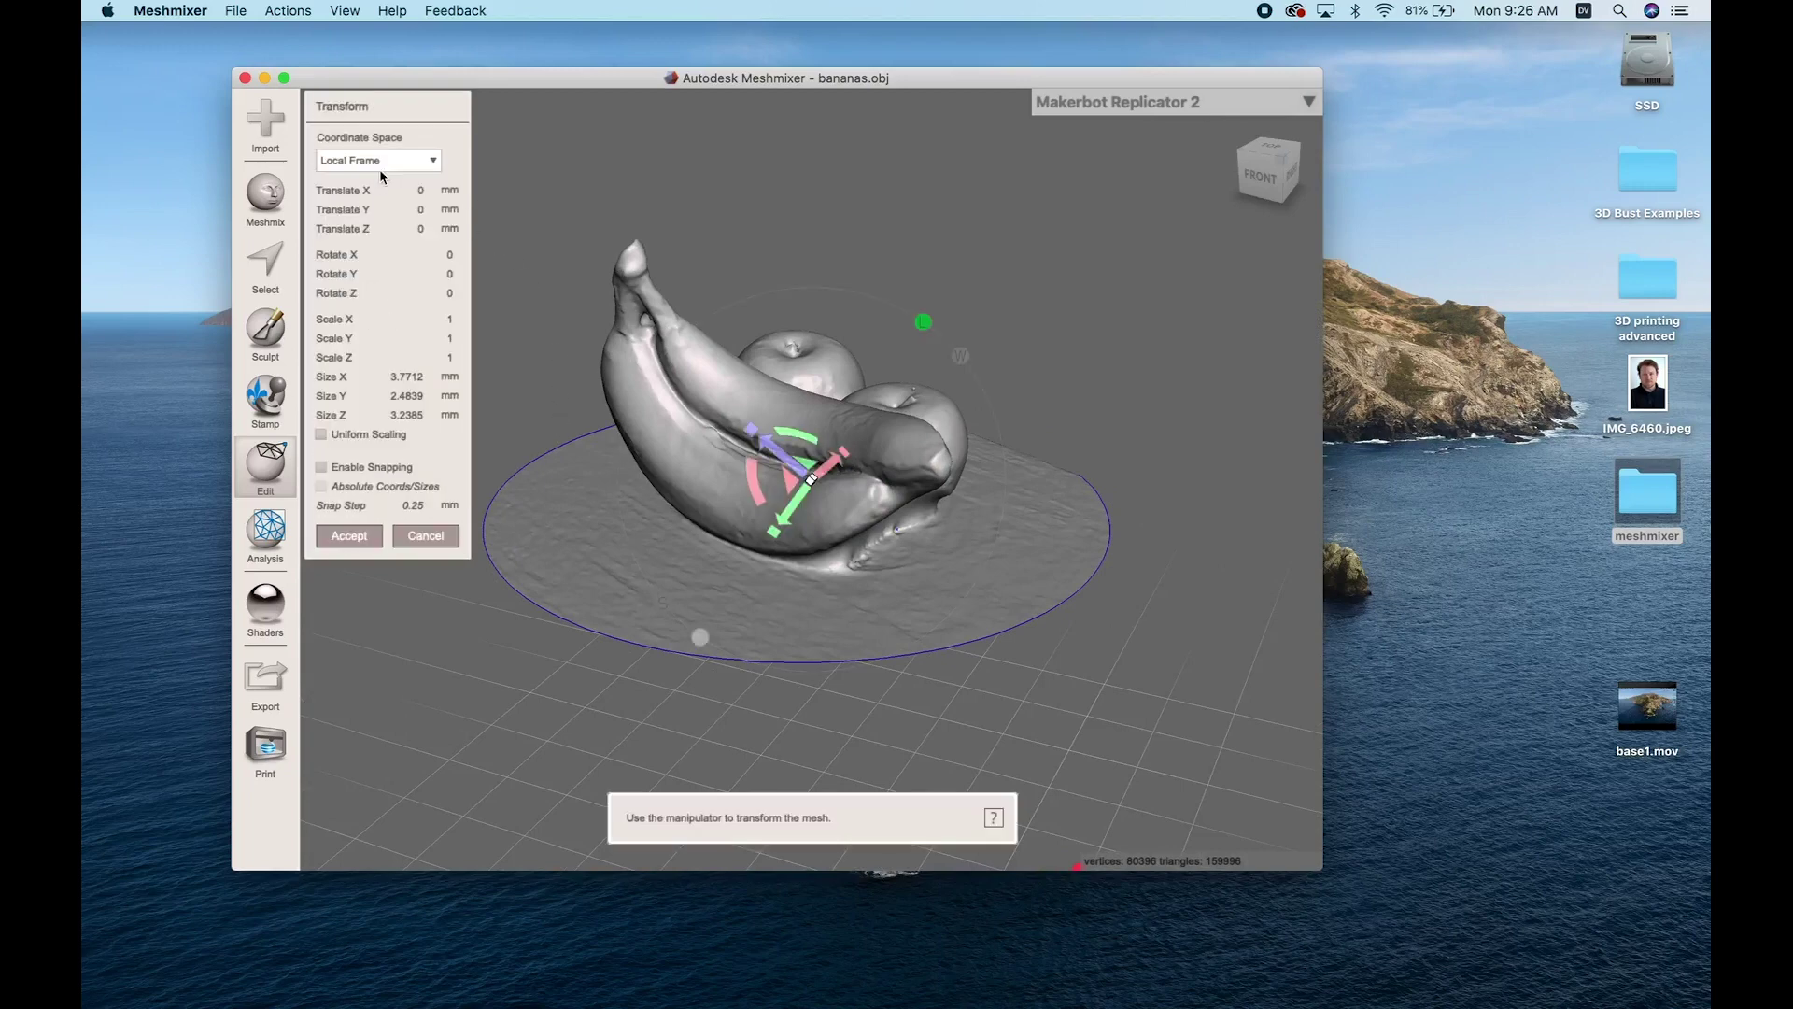
# - Cancel the reopened Transform and set a slight top-front view of the plate
pyautogui.click(430, 538)
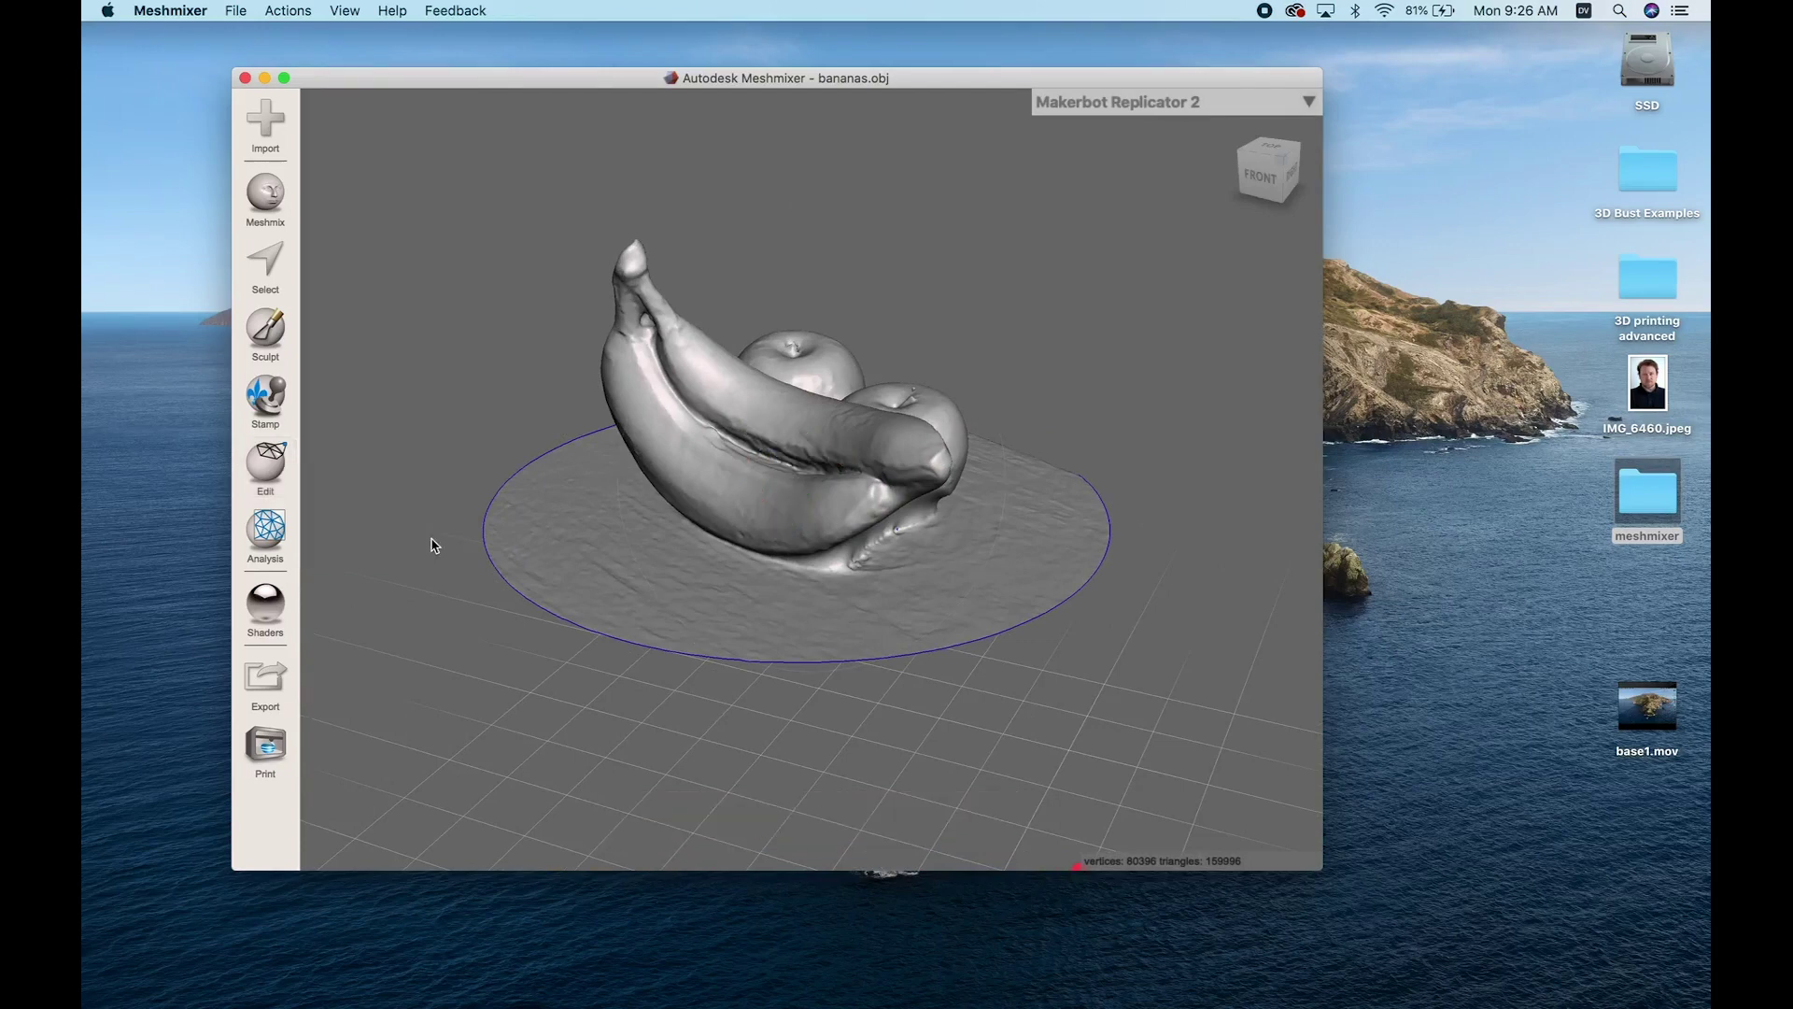
pyautogui.click(1261, 176)
pyautogui.moveTo(1333, 174); pyautogui.dragTo(1271, 199)
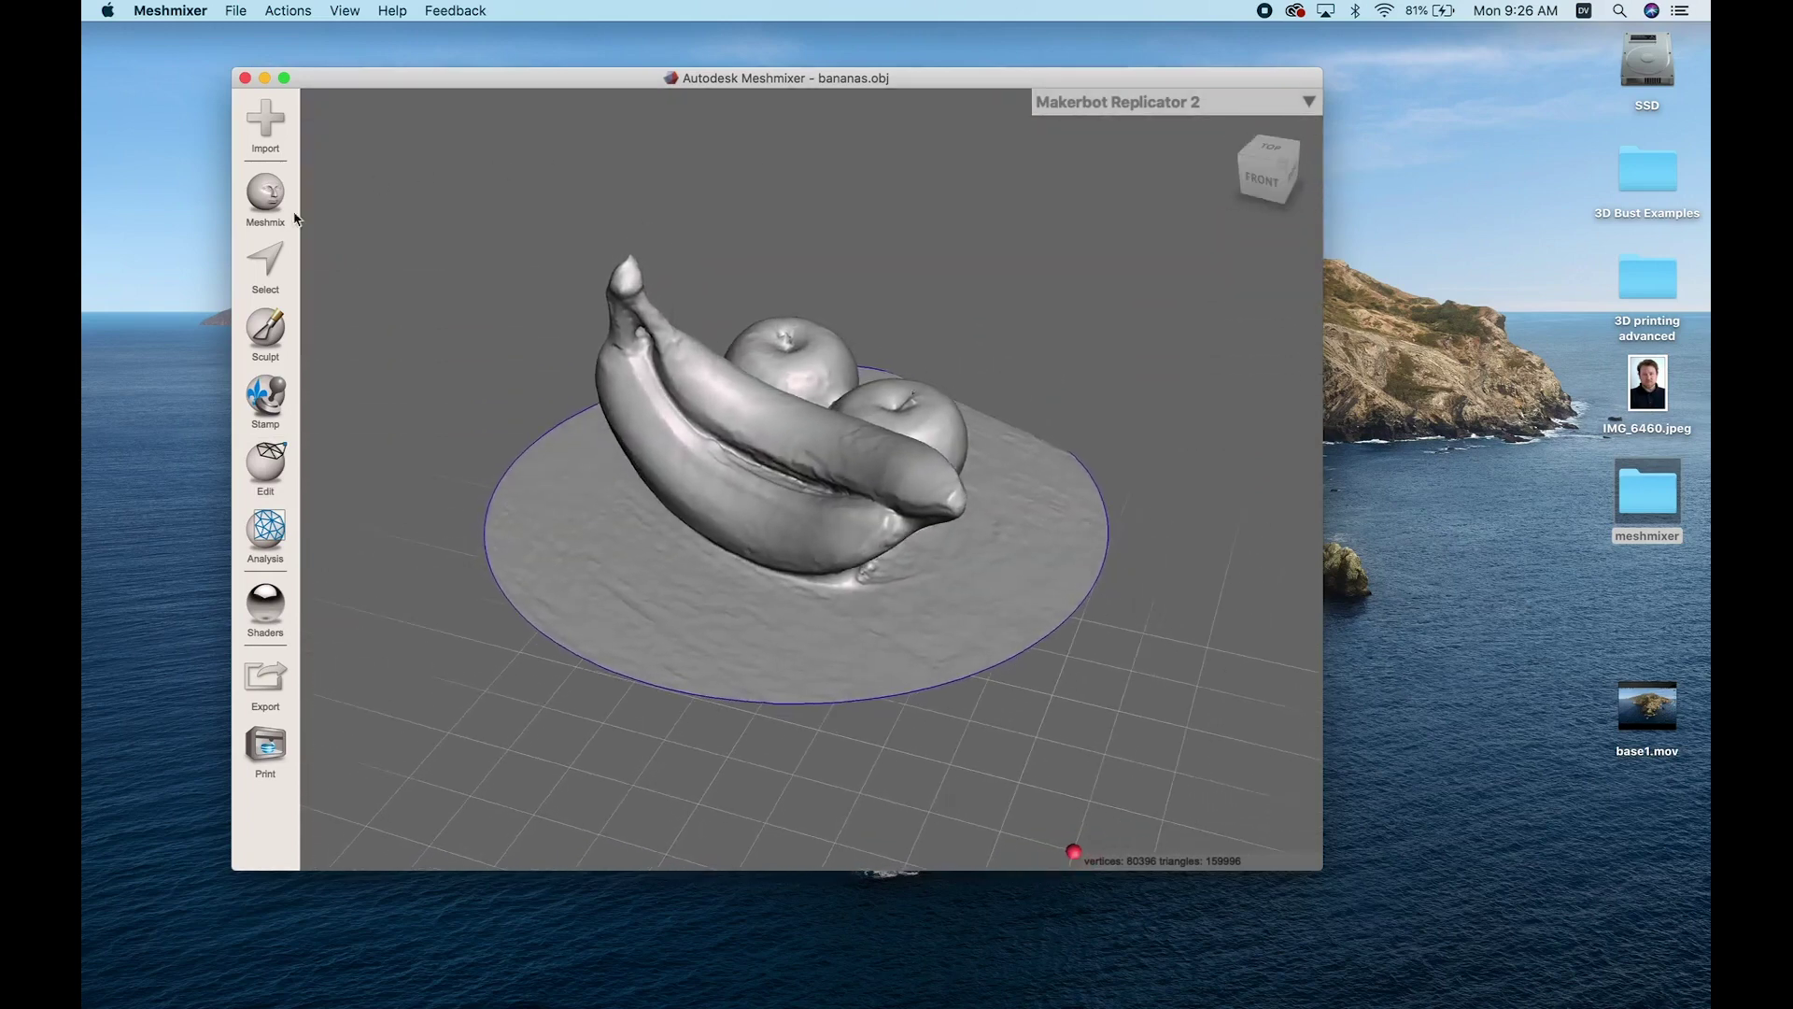
# - Brush-select the outer plate around the fruit and discard it, leaving a narrow base
pyautogui.click(270, 265)
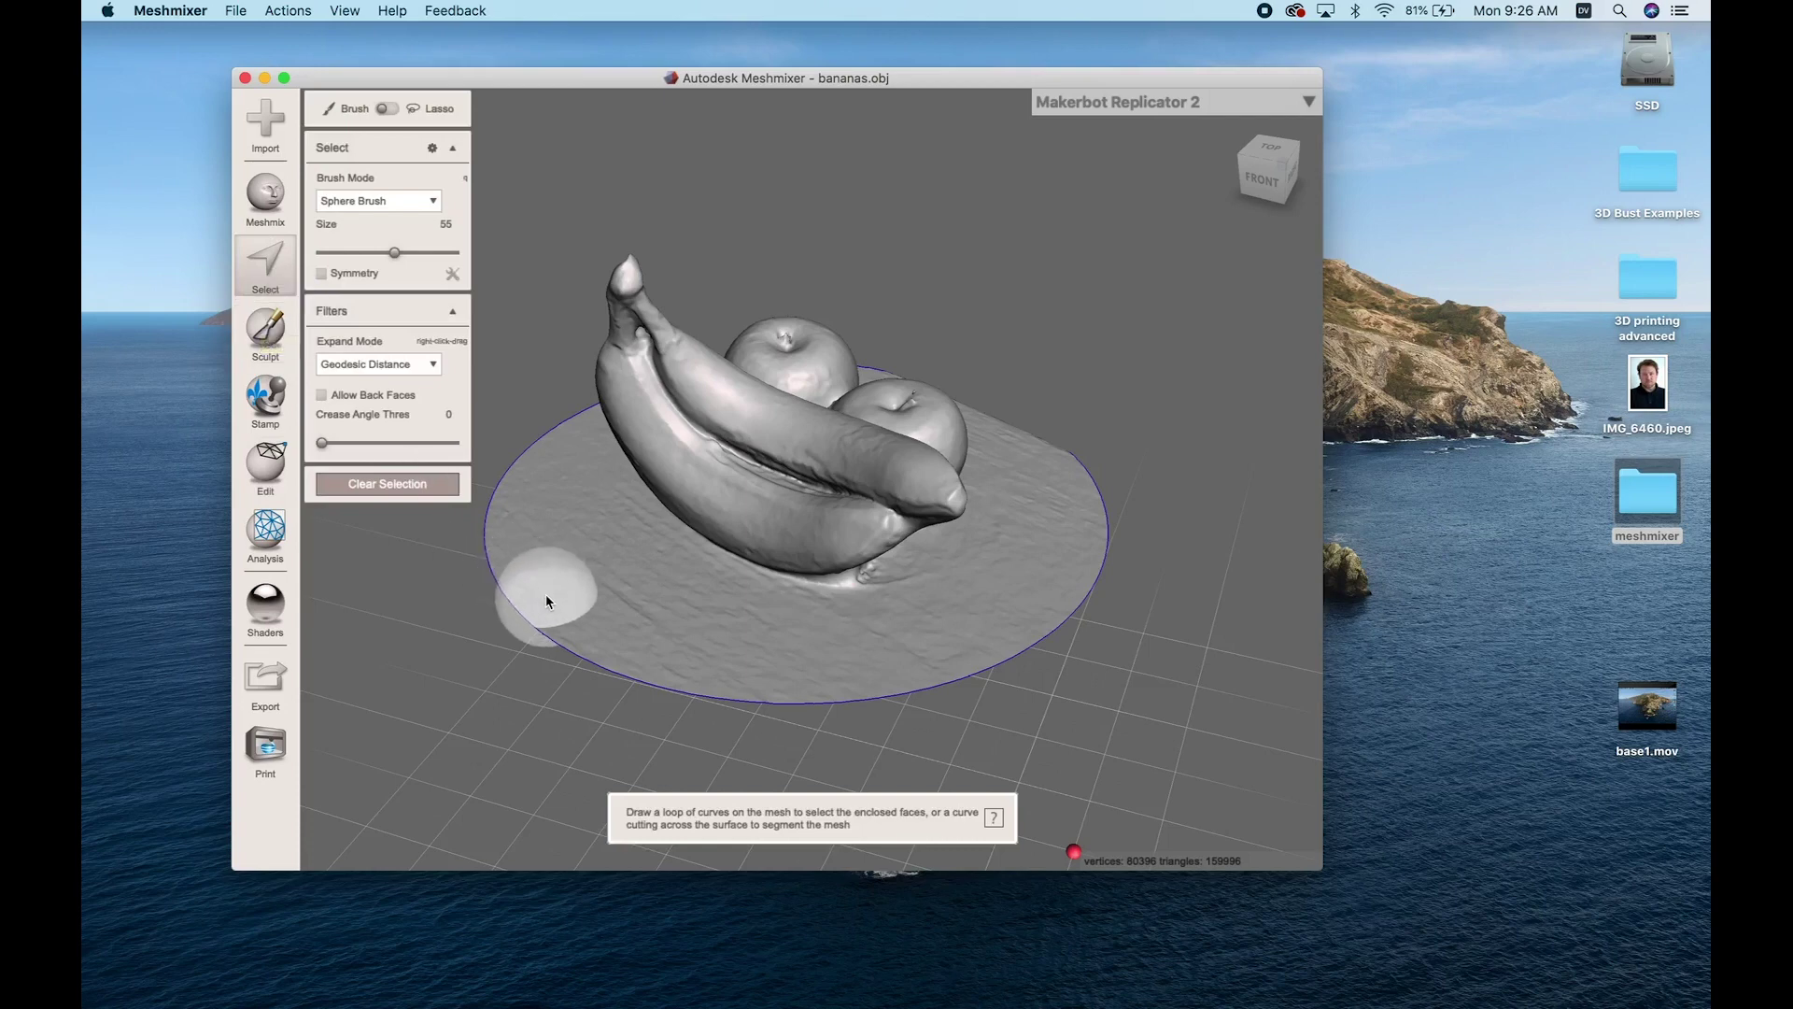
pyautogui.moveTo(545, 602)
pyautogui.mouseDown()
pyautogui.moveTo(601, 587)
pyautogui.moveTo(635, 628)
pyautogui.moveTo(683, 632)
pyautogui.moveTo(673, 588)
pyautogui.moveTo(616, 529)
pyautogui.moveTo(543, 488)
pyautogui.moveTo(509, 504)
pyautogui.moveTo(520, 597)
pyautogui.moveTo(561, 540)
pyautogui.moveTo(556, 611)
pyautogui.moveTo(606, 650)
pyautogui.moveTo(674, 681)
pyautogui.moveTo(744, 673)
pyautogui.moveTo(724, 626)
pyautogui.mouseUp()
pyautogui.moveTo(635, 738)
pyautogui.mouseDown(button='right')
pyautogui.moveTo(787, 601)
pyautogui.moveTo(942, 545)
pyautogui.moveTo(1048, 544)
pyautogui.moveTo(1017, 725)
pyautogui.moveTo(703, 769)
pyautogui.moveTo(693, 721)
pyautogui.moveTo(1205, 505)
pyautogui.mouseUp(button='right')
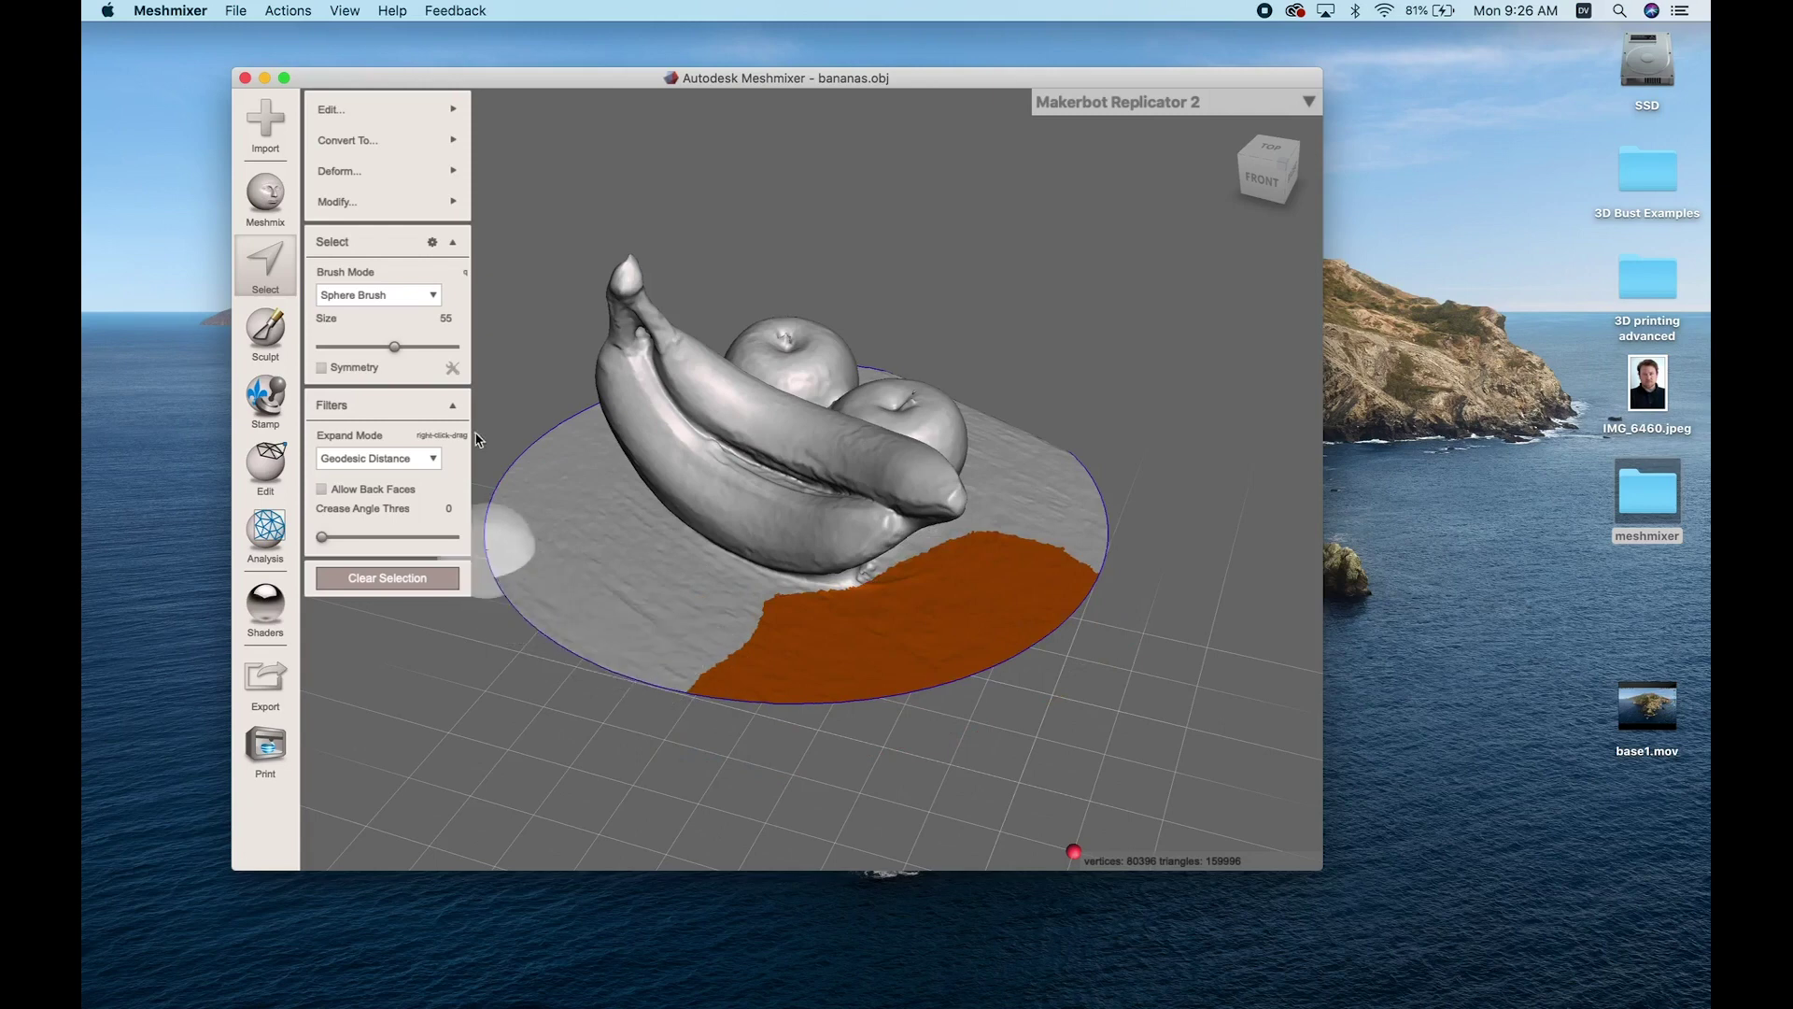
pyautogui.moveTo(580, 429)
pyautogui.mouseDown(button='right')
pyautogui.moveTo(693, 569)
pyautogui.moveTo(788, 612)
pyautogui.moveTo(941, 568)
pyautogui.moveTo(995, 504)
pyautogui.mouseUp(button='right')
pyautogui.moveTo(1153, 669)
pyautogui.mouseDown(button='right')
pyautogui.moveTo(1049, 776)
pyautogui.moveTo(860, 835)
pyautogui.moveTo(671, 771)
pyautogui.moveTo(556, 687)
pyautogui.moveTo(477, 549)
pyautogui.moveTo(528, 425)
pyautogui.mouseUp(button='right')
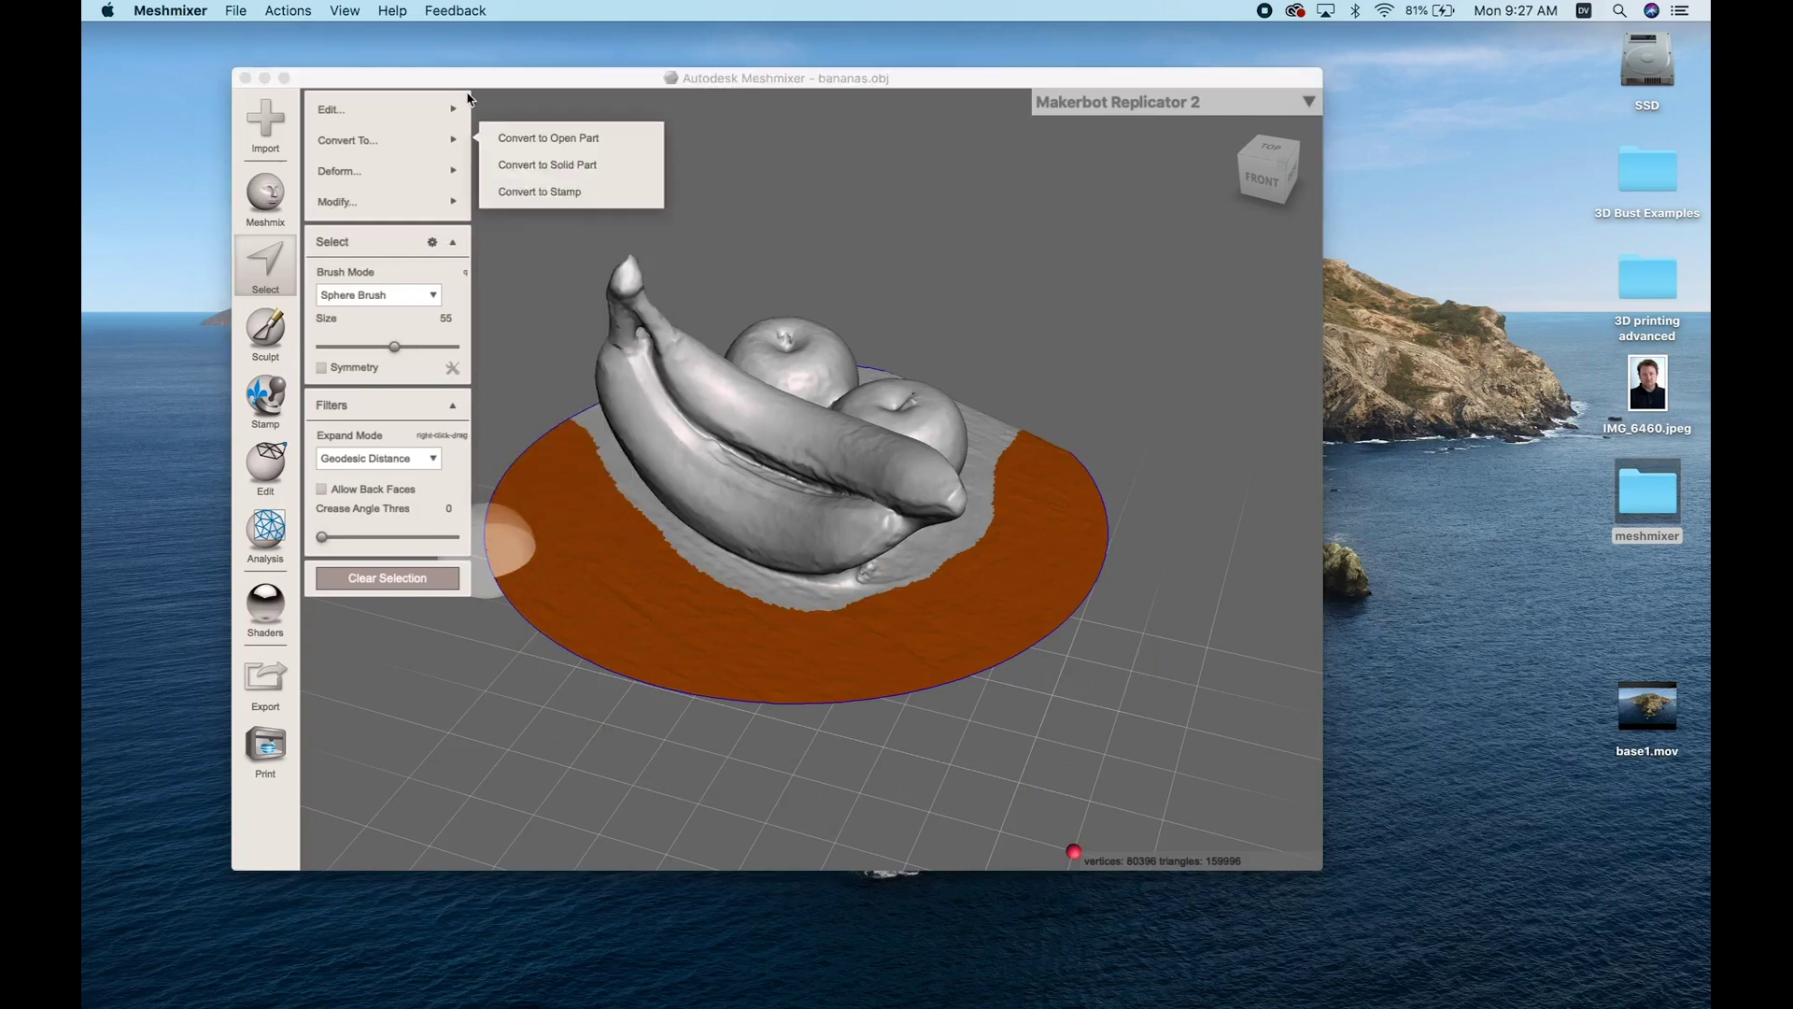
pyautogui.moveTo(449, 112)
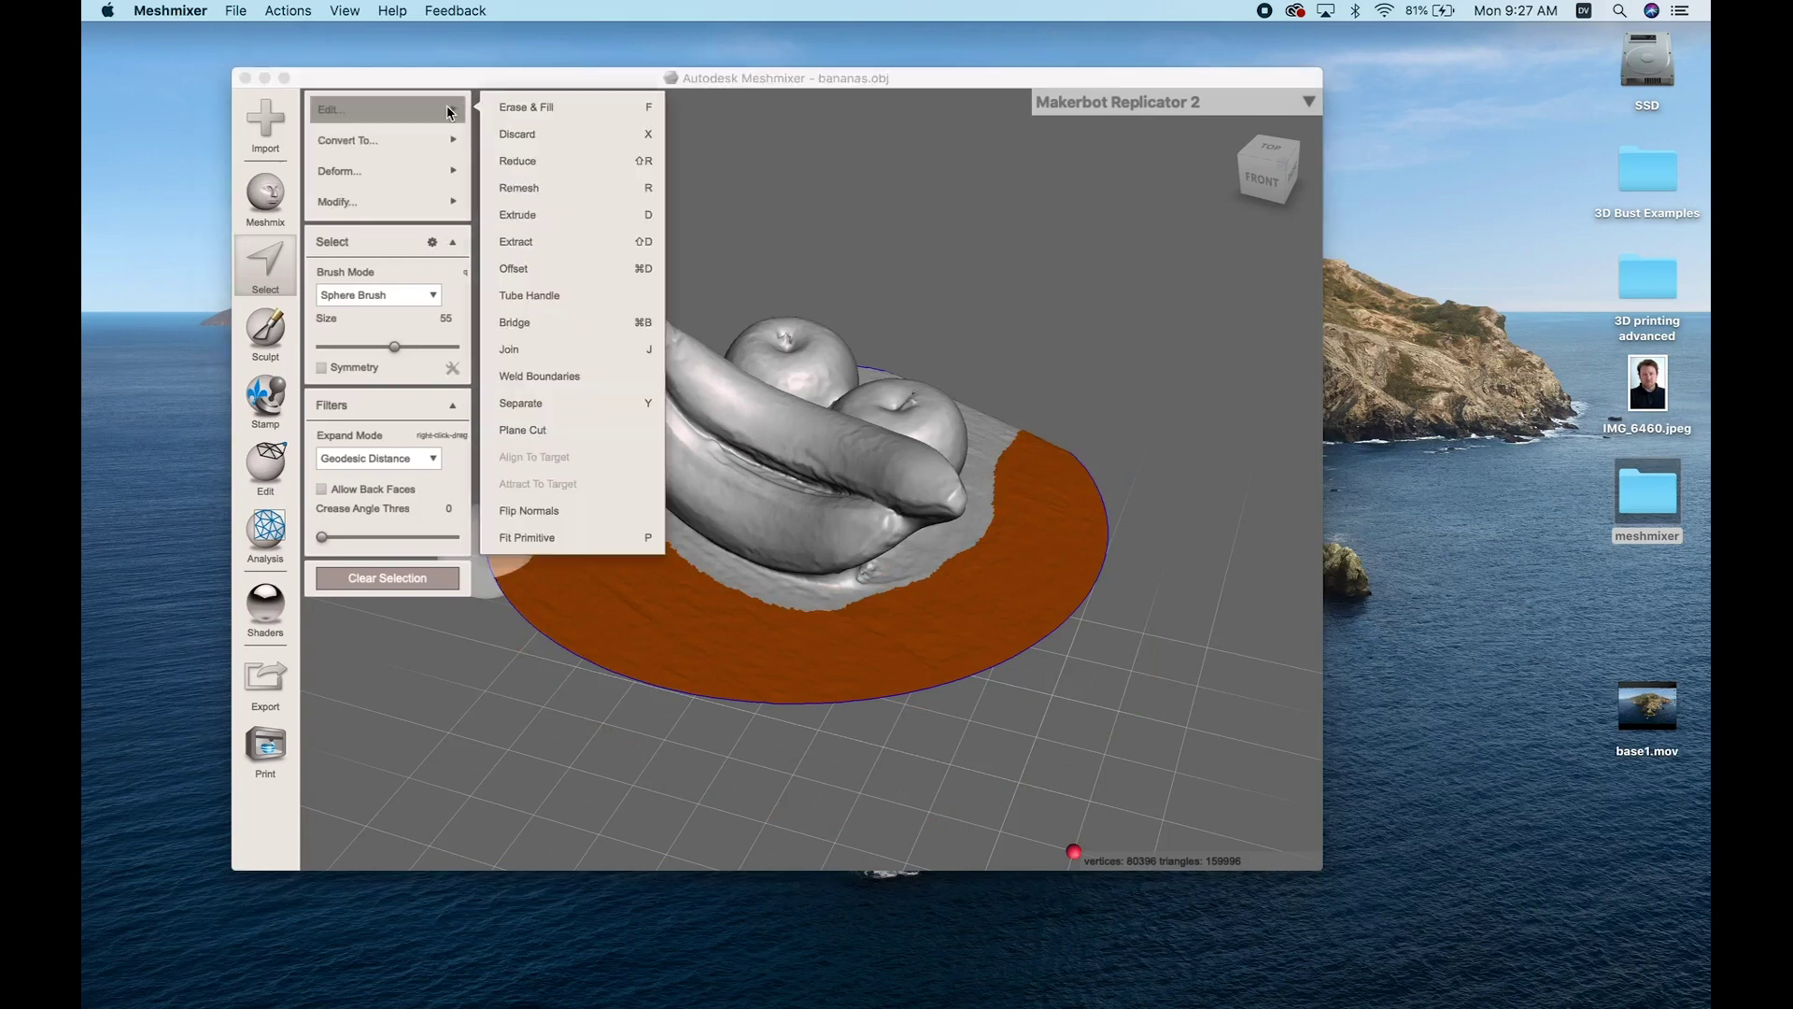
pyautogui.click(514, 135)
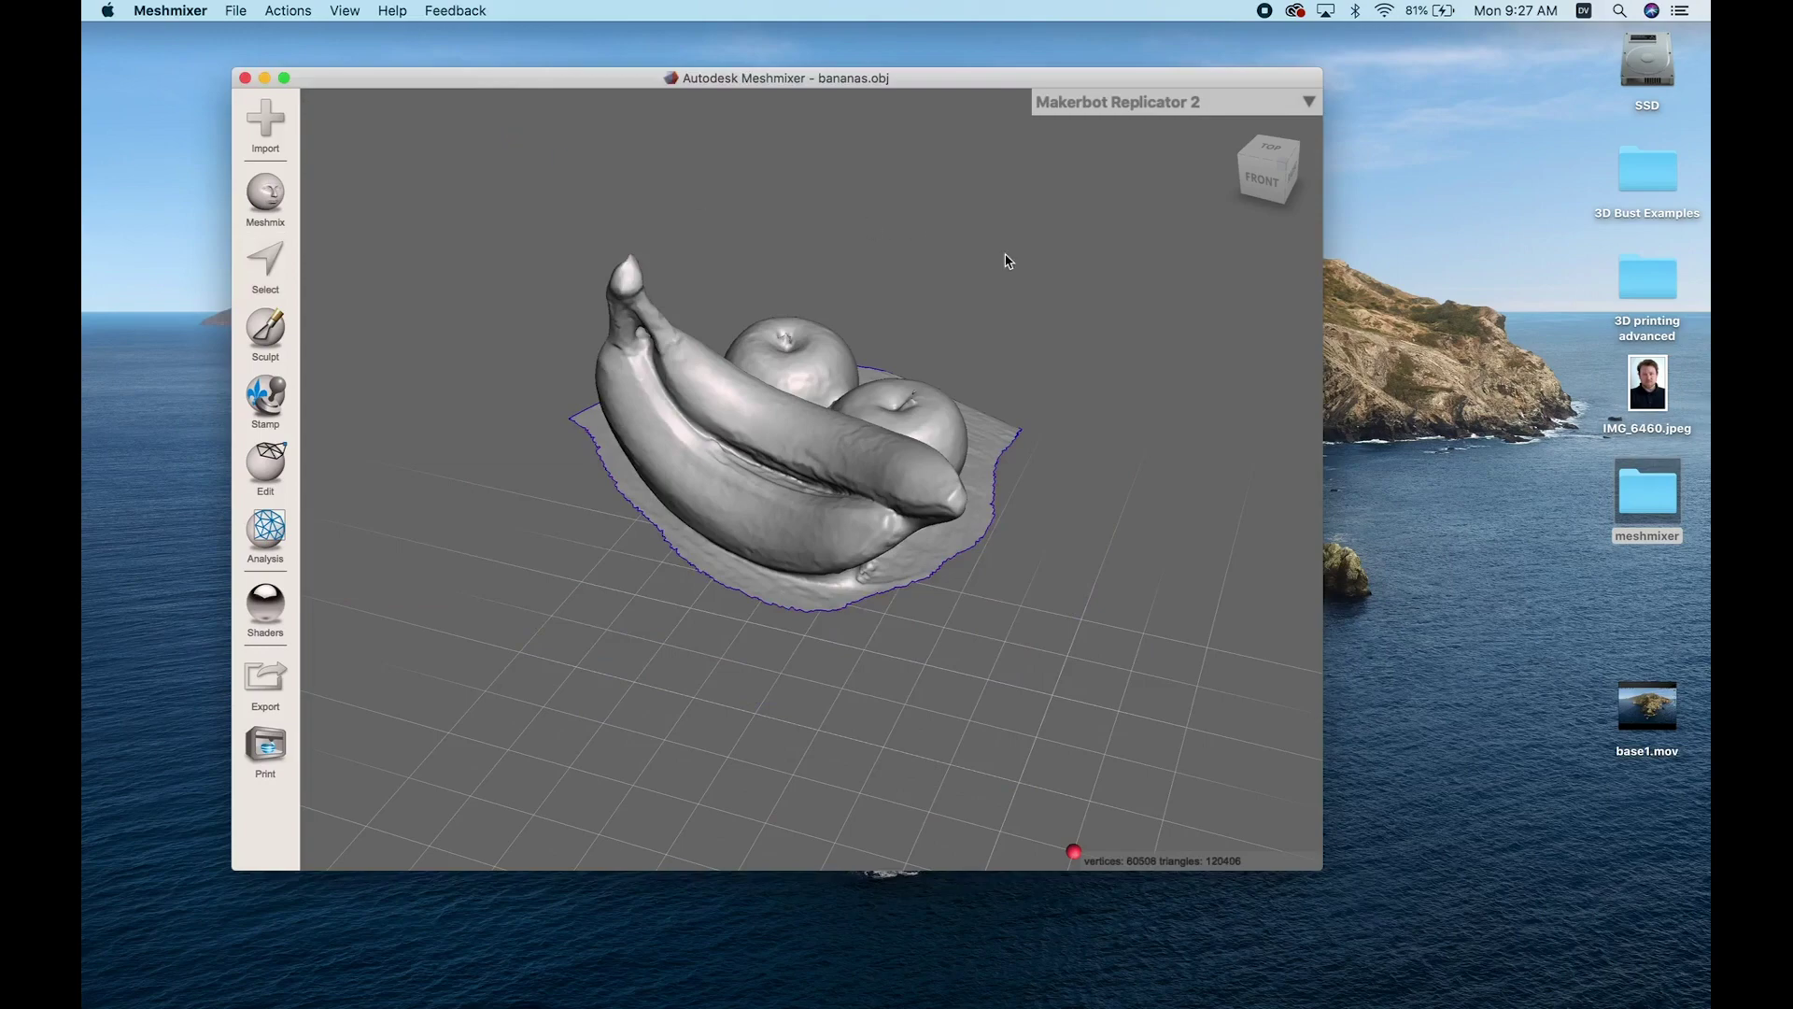
# - Lasso-select the flat ground around the fruit and discard it, dropping to 94159 triangles
pyautogui.moveTo(1225, 196); pyautogui.dragTo(993, 325)
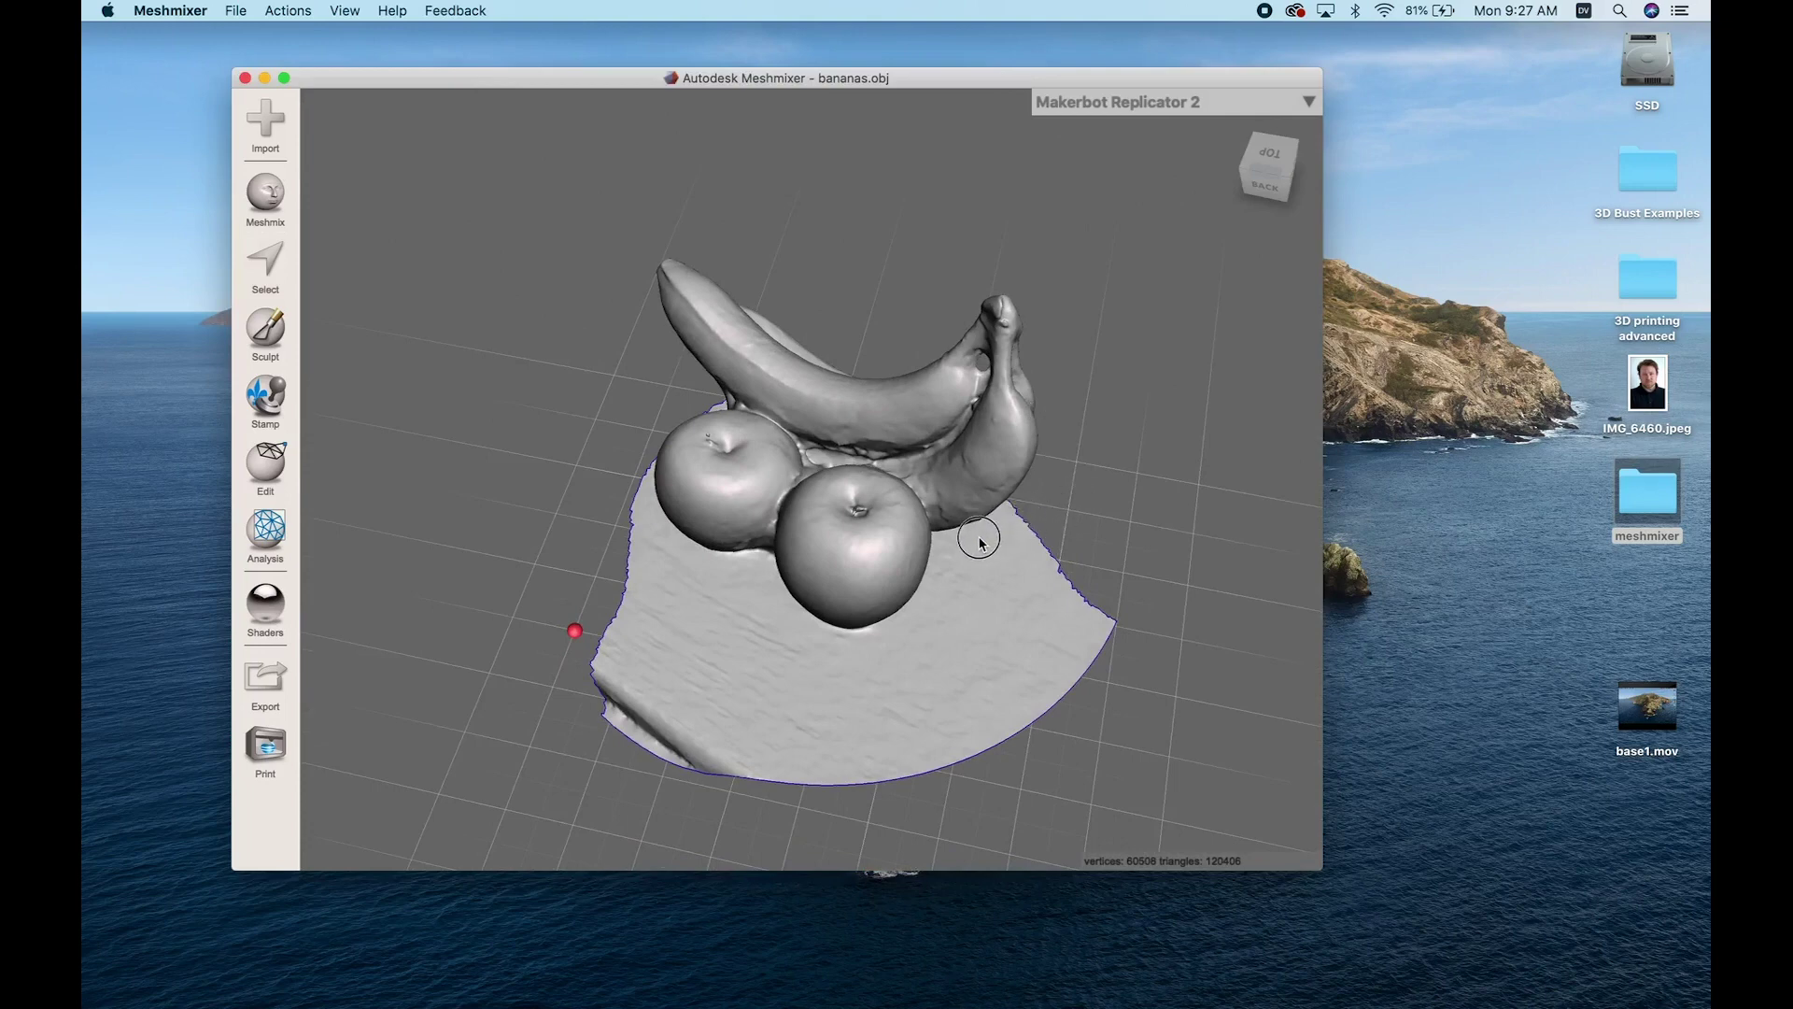
pyautogui.click(250, 272)
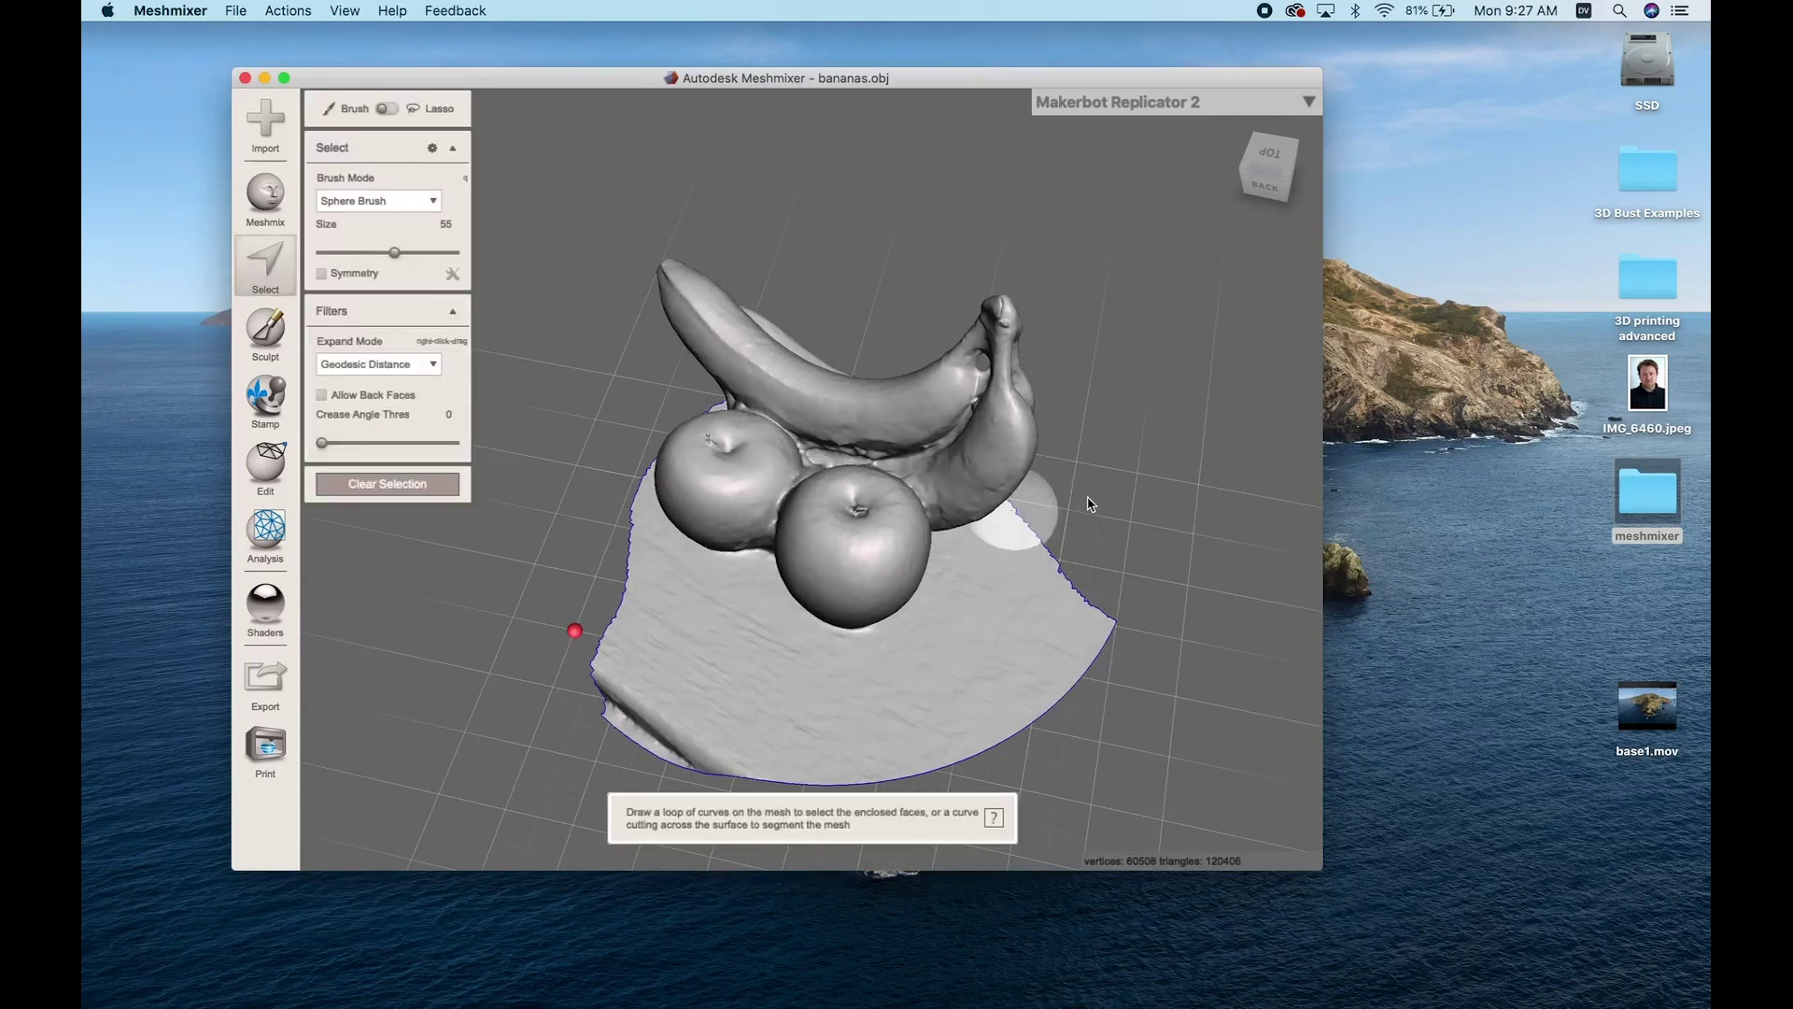
pyautogui.moveTo(1089, 500)
pyautogui.mouseDown()
pyautogui.moveTo(976, 535)
pyautogui.moveTo(879, 652)
pyautogui.moveTo(815, 649)
pyautogui.moveTo(762, 574)
pyautogui.moveTo(647, 539)
pyautogui.mouseUp()
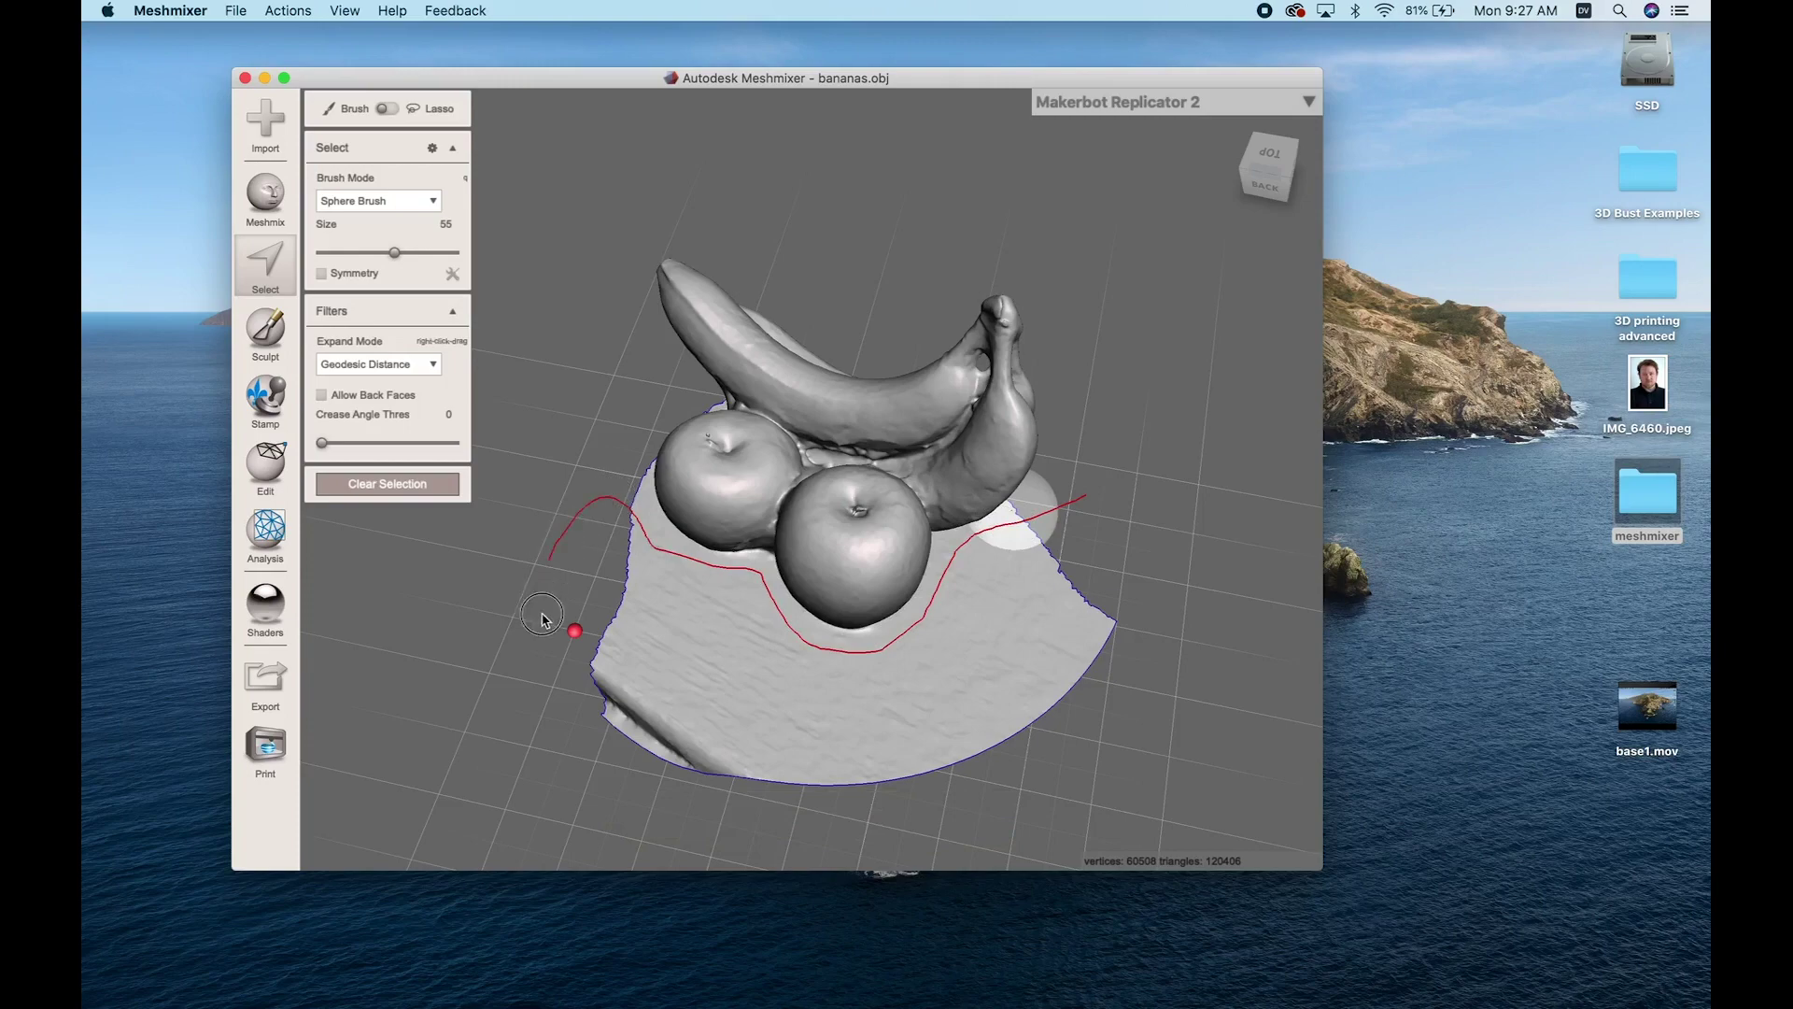
pyautogui.moveTo(776, 844)
pyautogui.mouseDown()
pyautogui.moveTo(922, 830)
pyautogui.moveTo(1087, 783)
pyautogui.moveTo(1192, 713)
pyautogui.moveTo(1199, 599)
pyautogui.mouseUp()
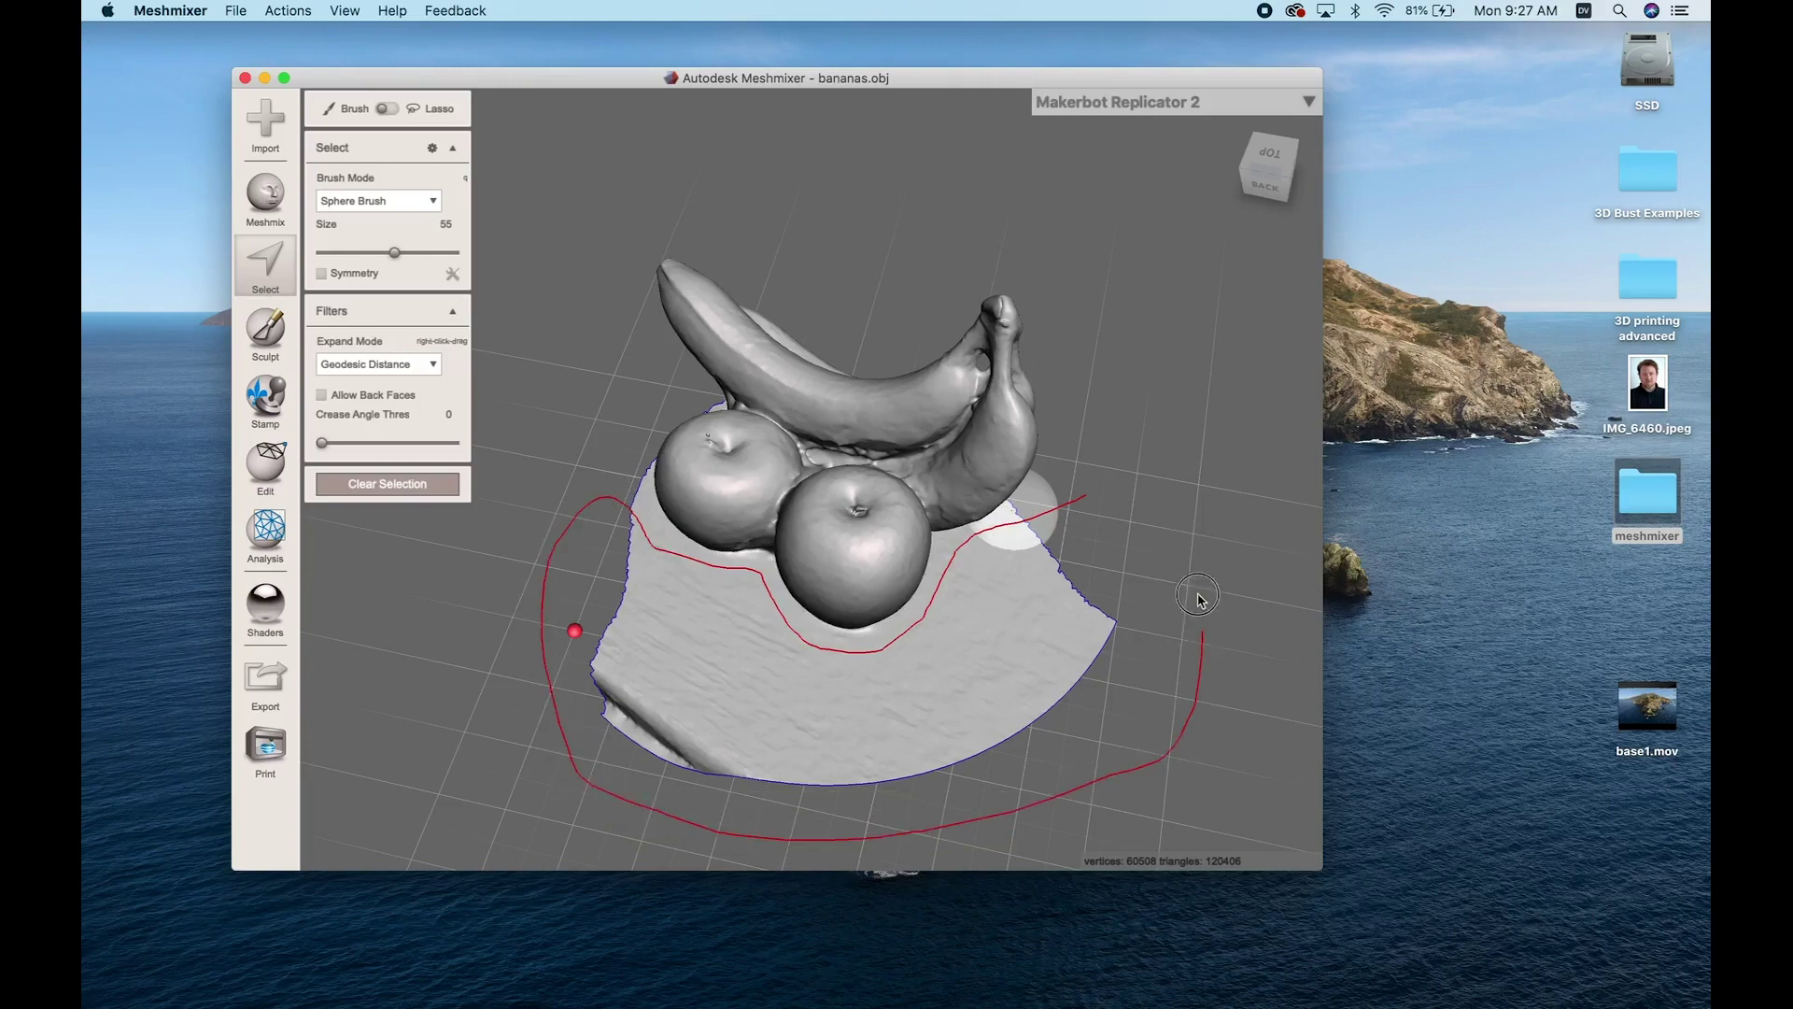
pyautogui.moveTo(1110, 510); pyautogui.dragTo(1114, 511)
pyautogui.click(449, 110)
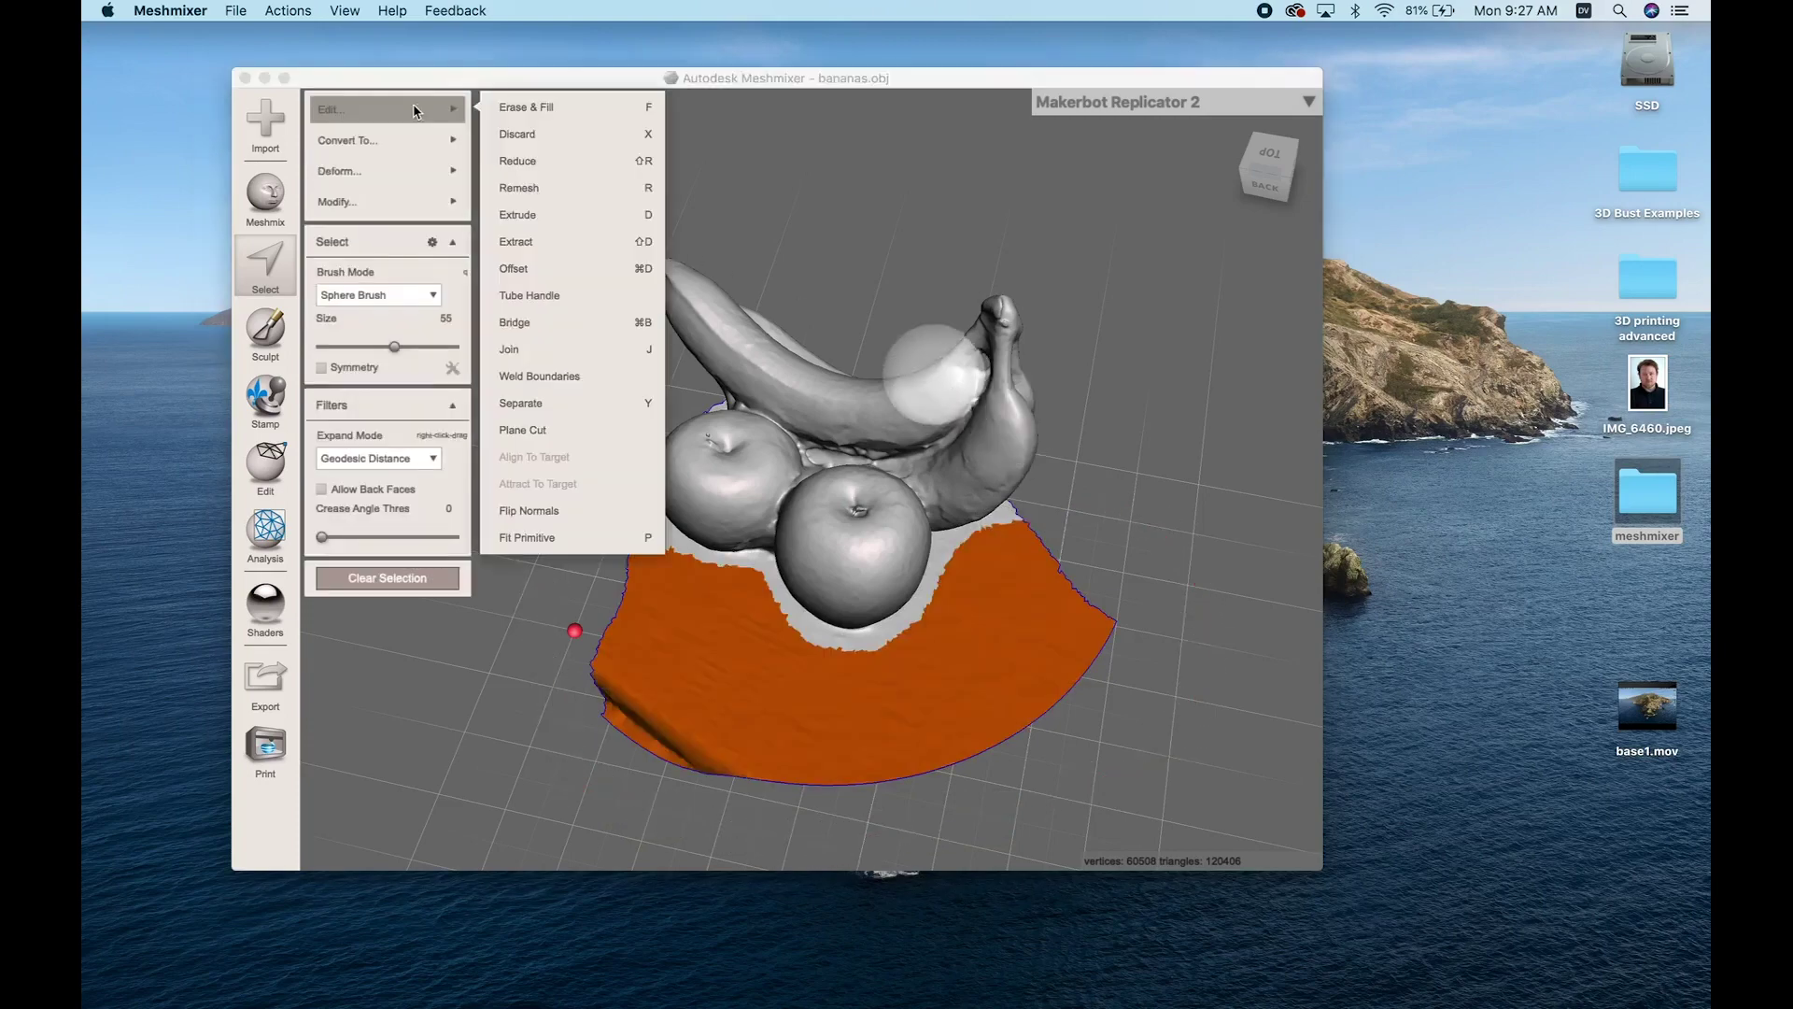
pyautogui.click(523, 134)
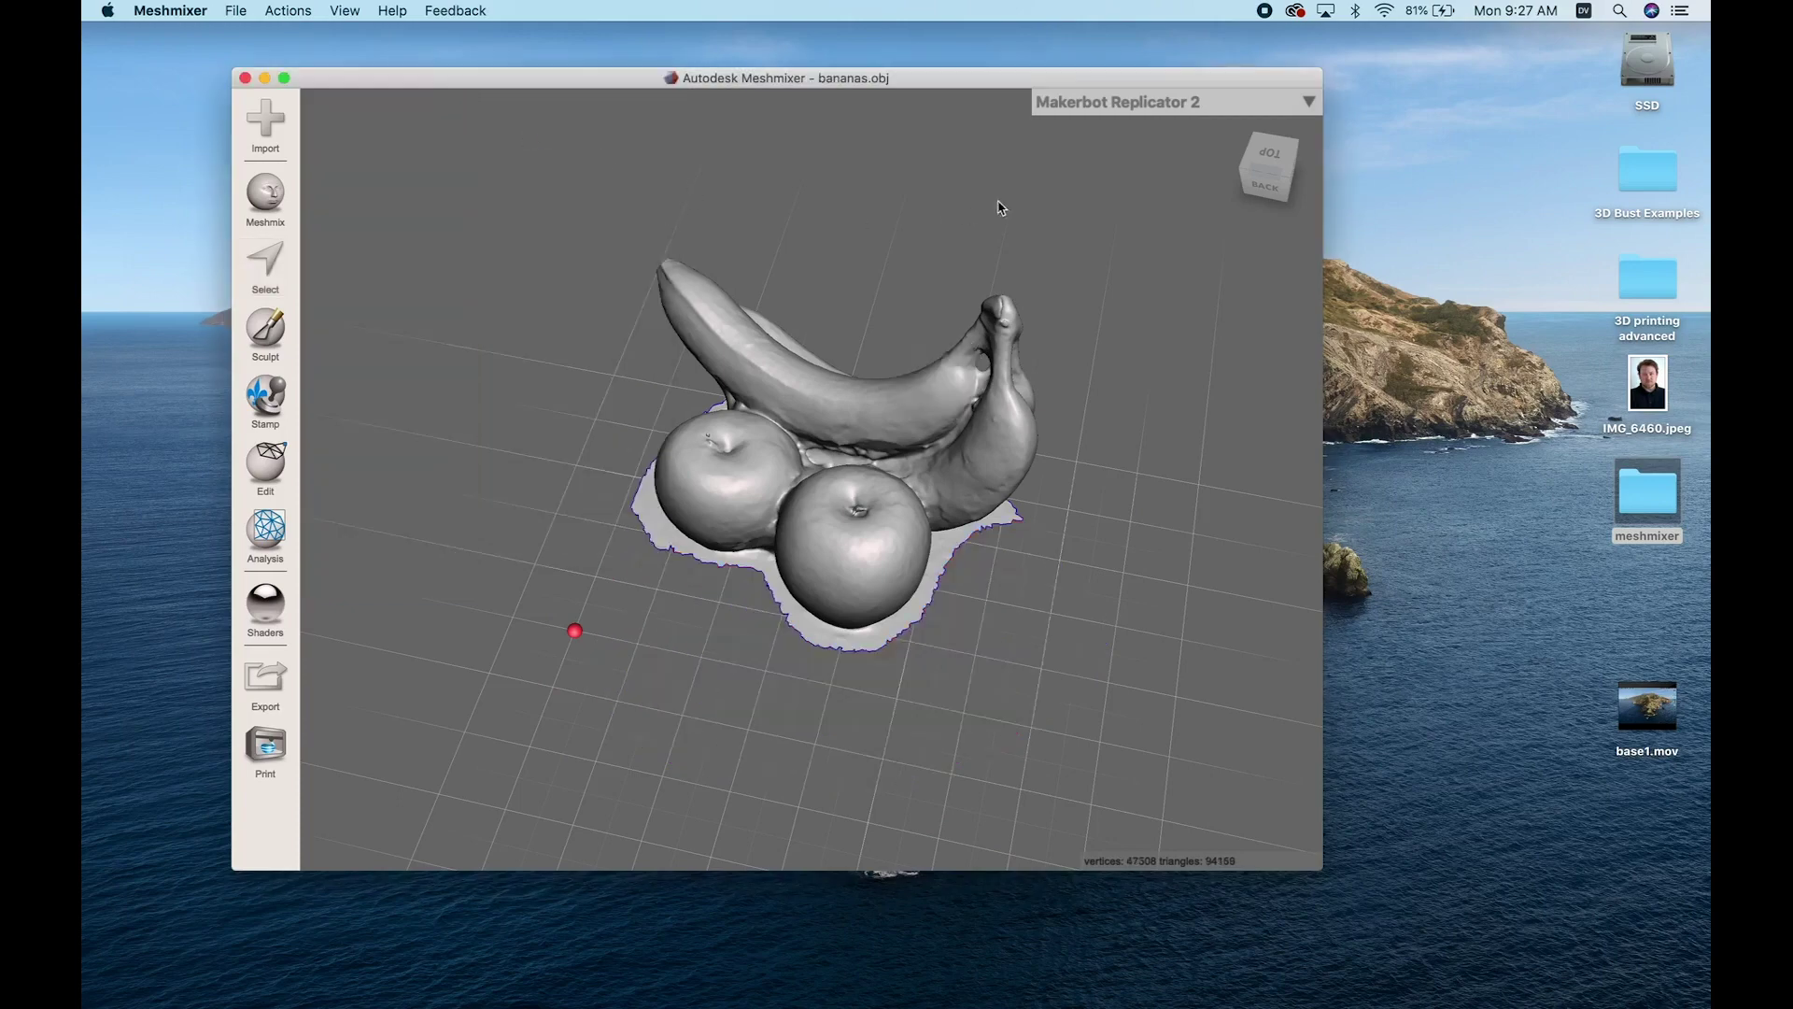
# - Paint the leftover base edge with a size-31 brush and discard it, down to 89631 triangles
pyautogui.click(1272, 187)
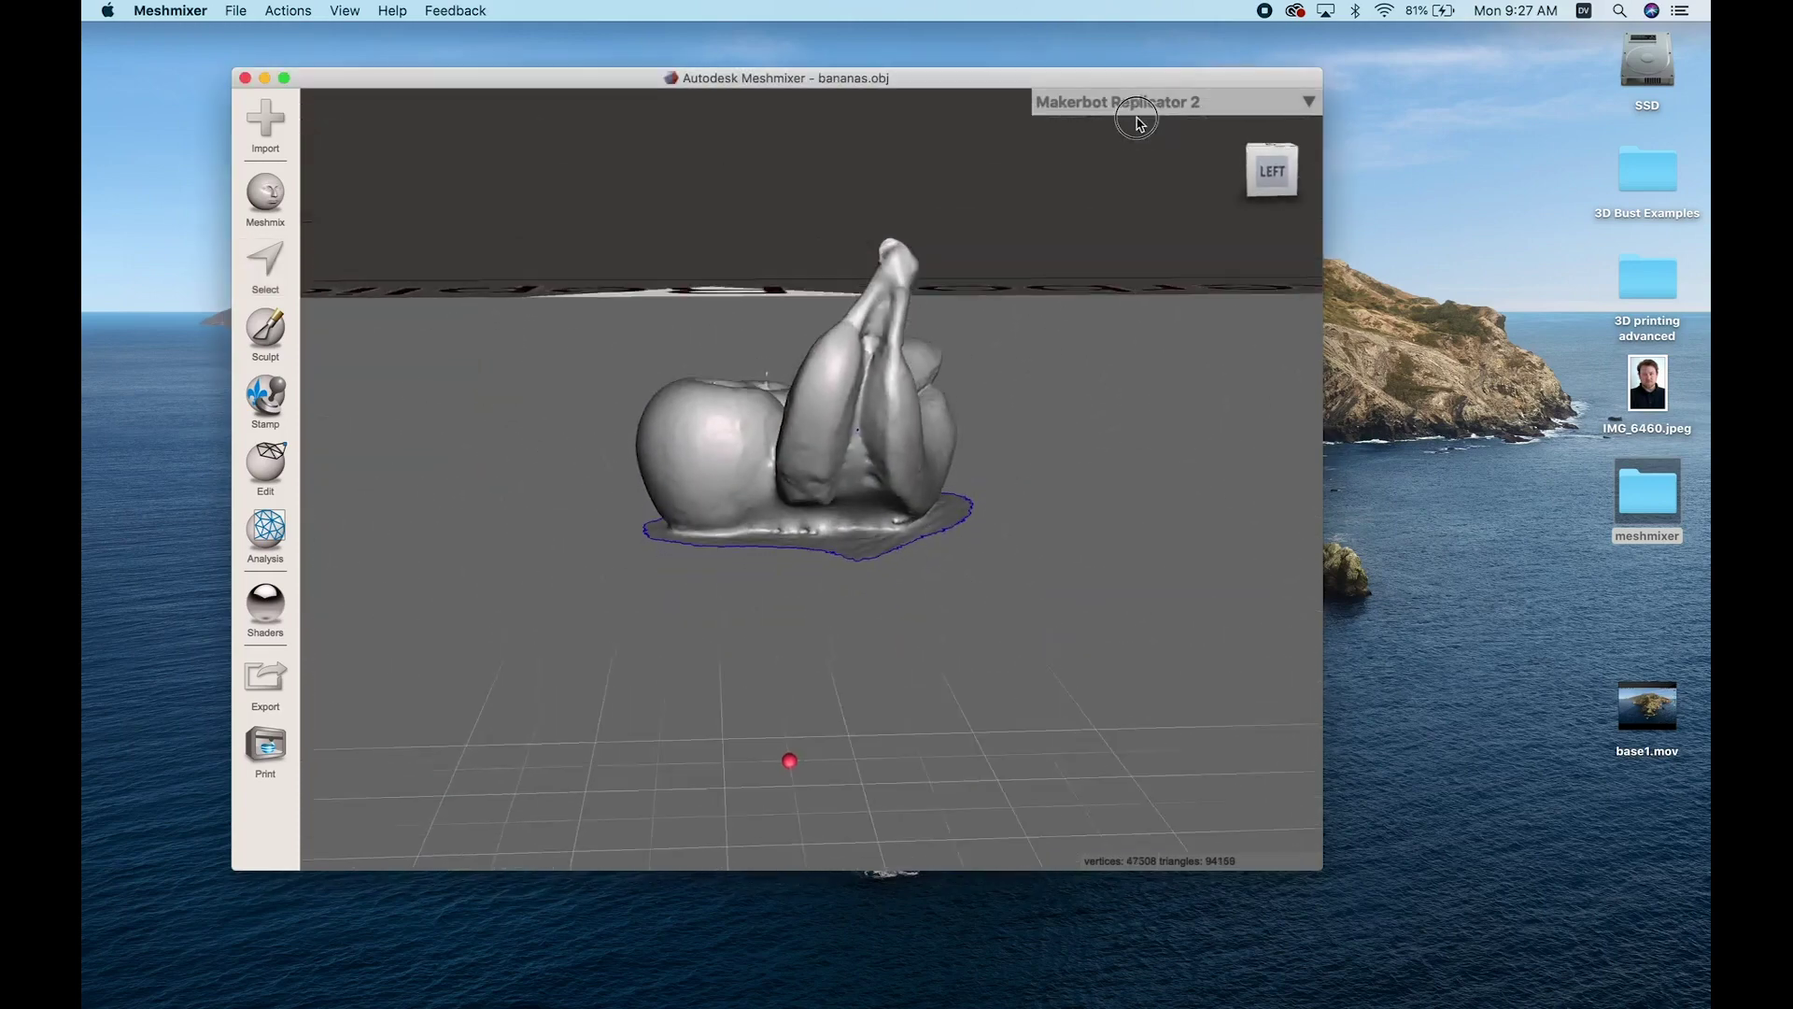
pyautogui.moveTo(1138, 121); pyautogui.dragTo(1093, 164, button='right')
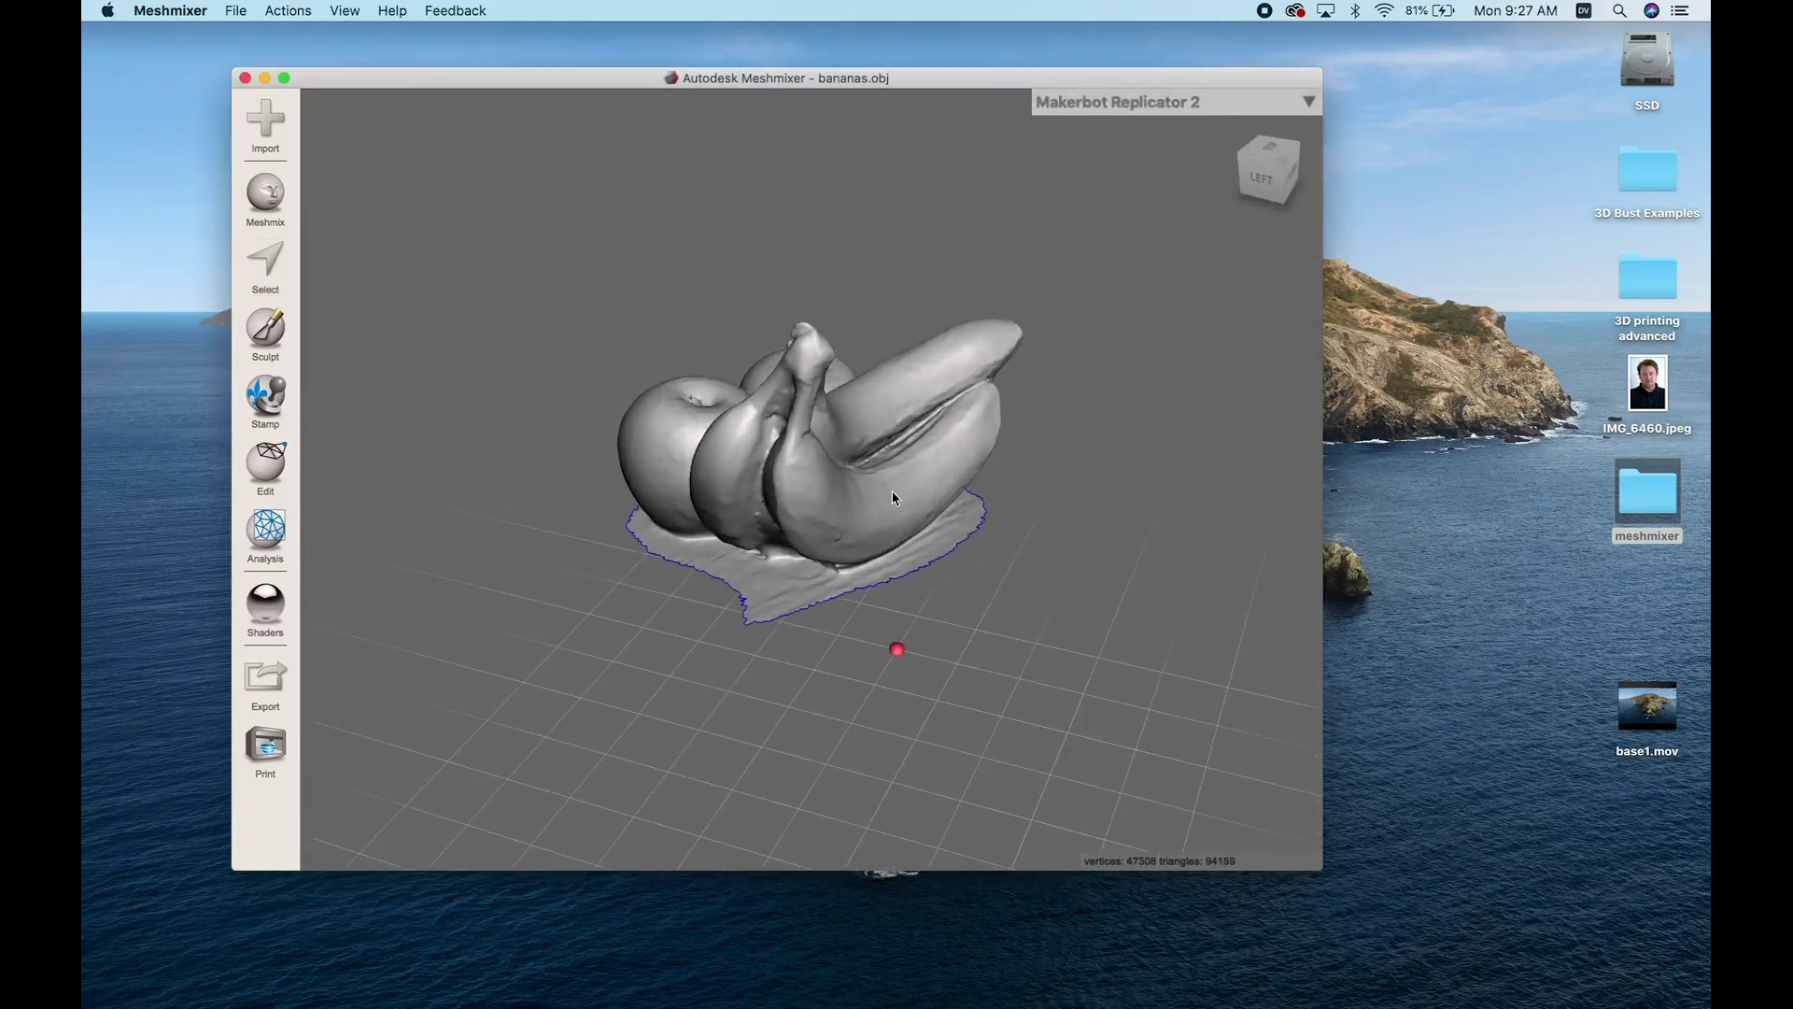
pyautogui.click(275, 278)
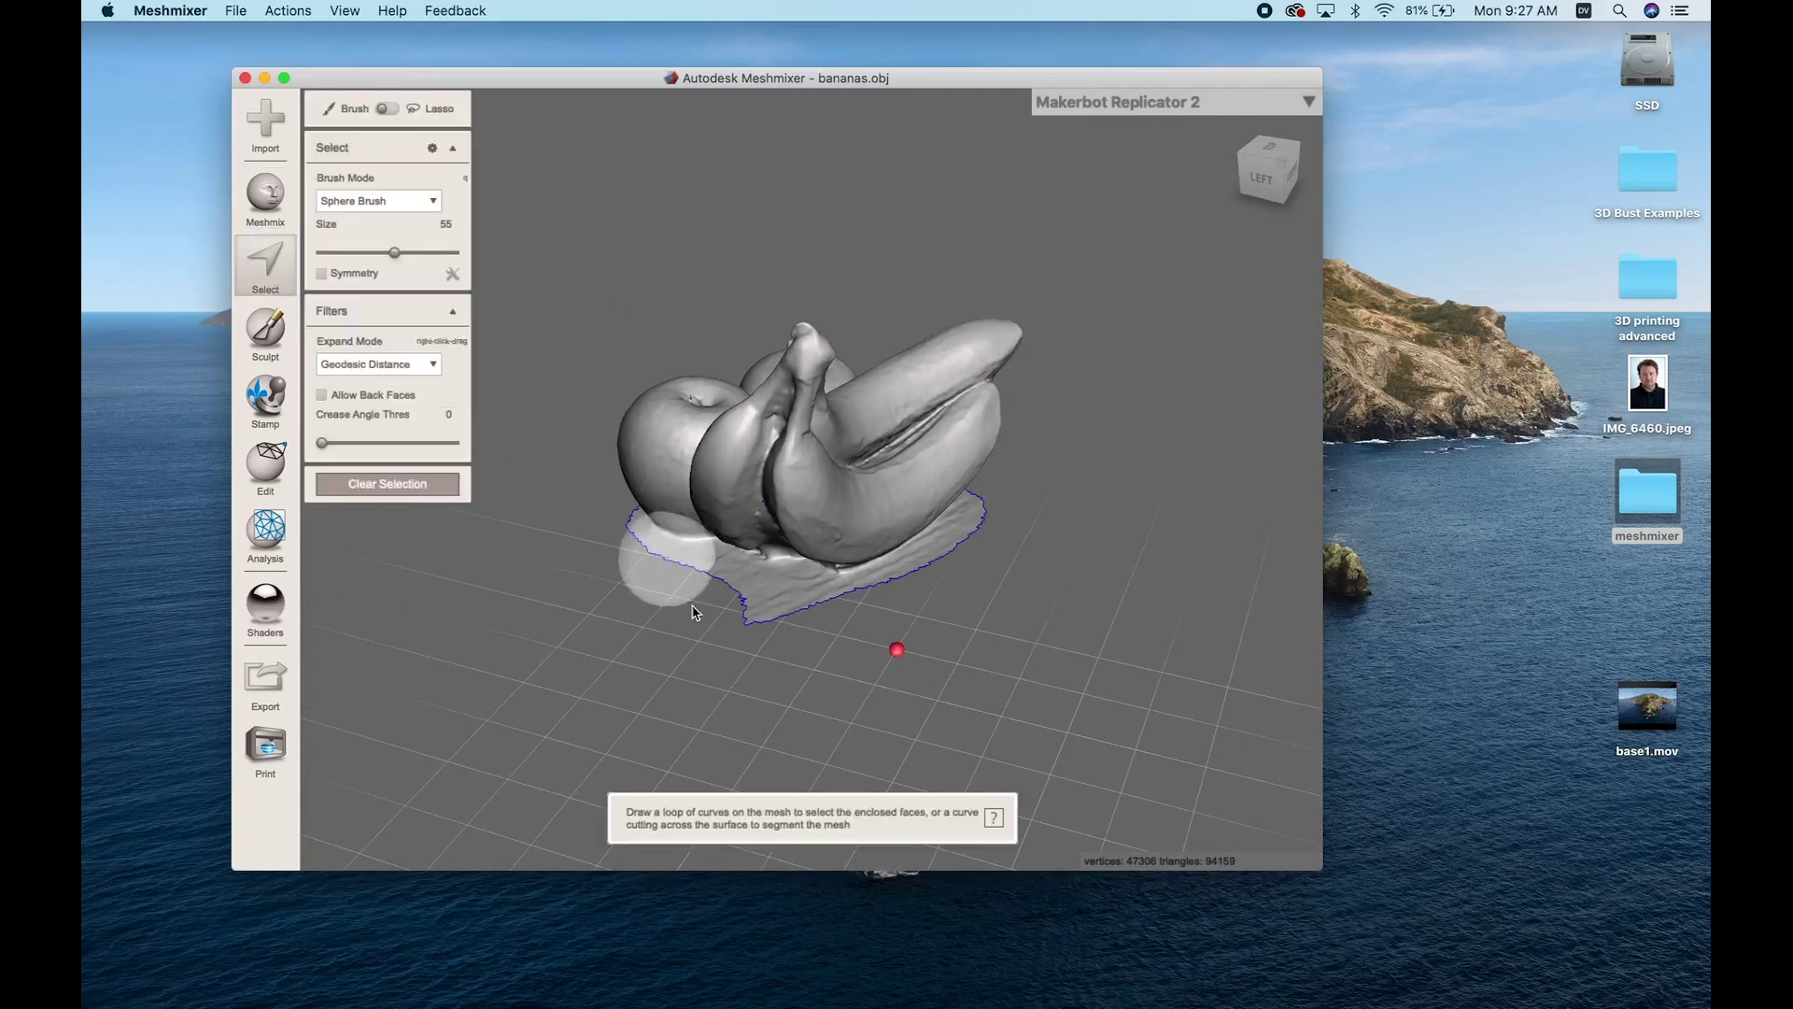
pyautogui.moveTo(401, 245); pyautogui.dragTo(366, 252)
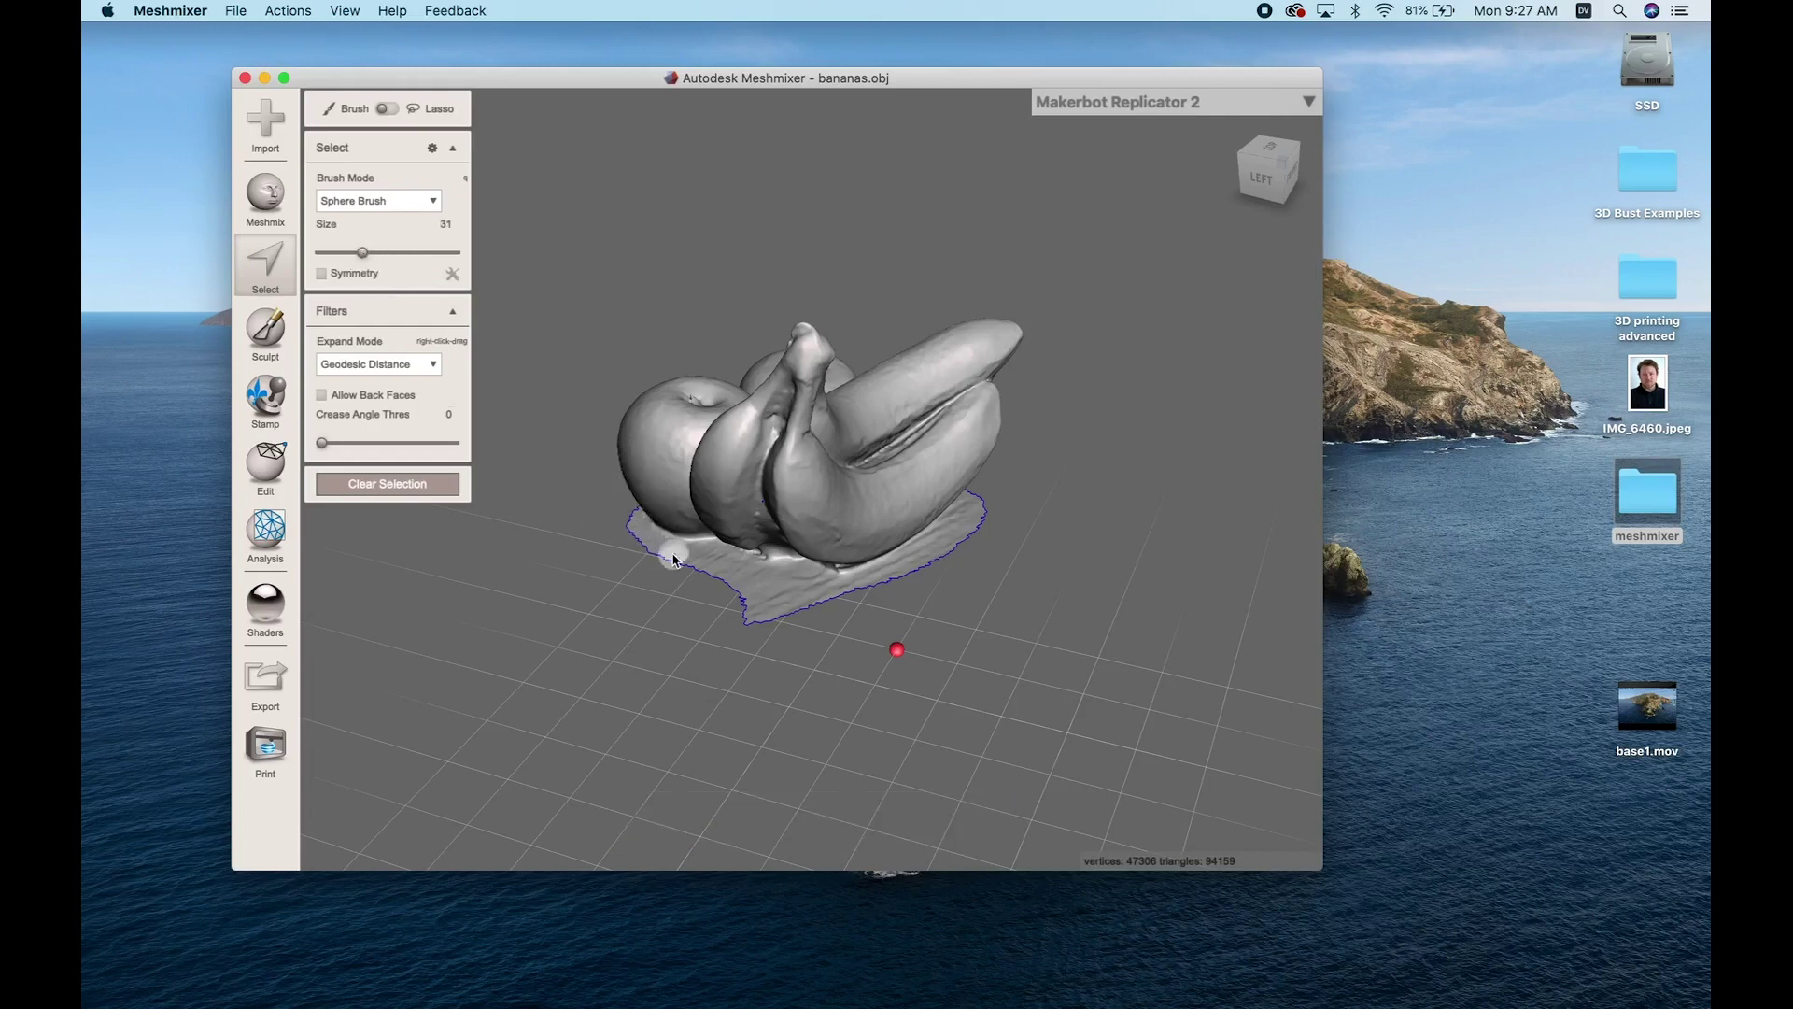
pyautogui.moveTo(654, 552)
pyautogui.mouseDown()
pyautogui.moveTo(876, 581)
pyautogui.moveTo(986, 508)
pyautogui.moveTo(947, 547)
pyautogui.moveTo(826, 596)
pyautogui.moveTo(672, 568)
pyautogui.moveTo(814, 615)
pyautogui.moveTo(699, 572)
pyautogui.moveTo(763, 618)
pyautogui.moveTo(738, 615)
pyautogui.moveTo(622, 519)
pyautogui.moveTo(655, 561)
pyautogui.mouseUp()
pyautogui.moveTo(412, 112)
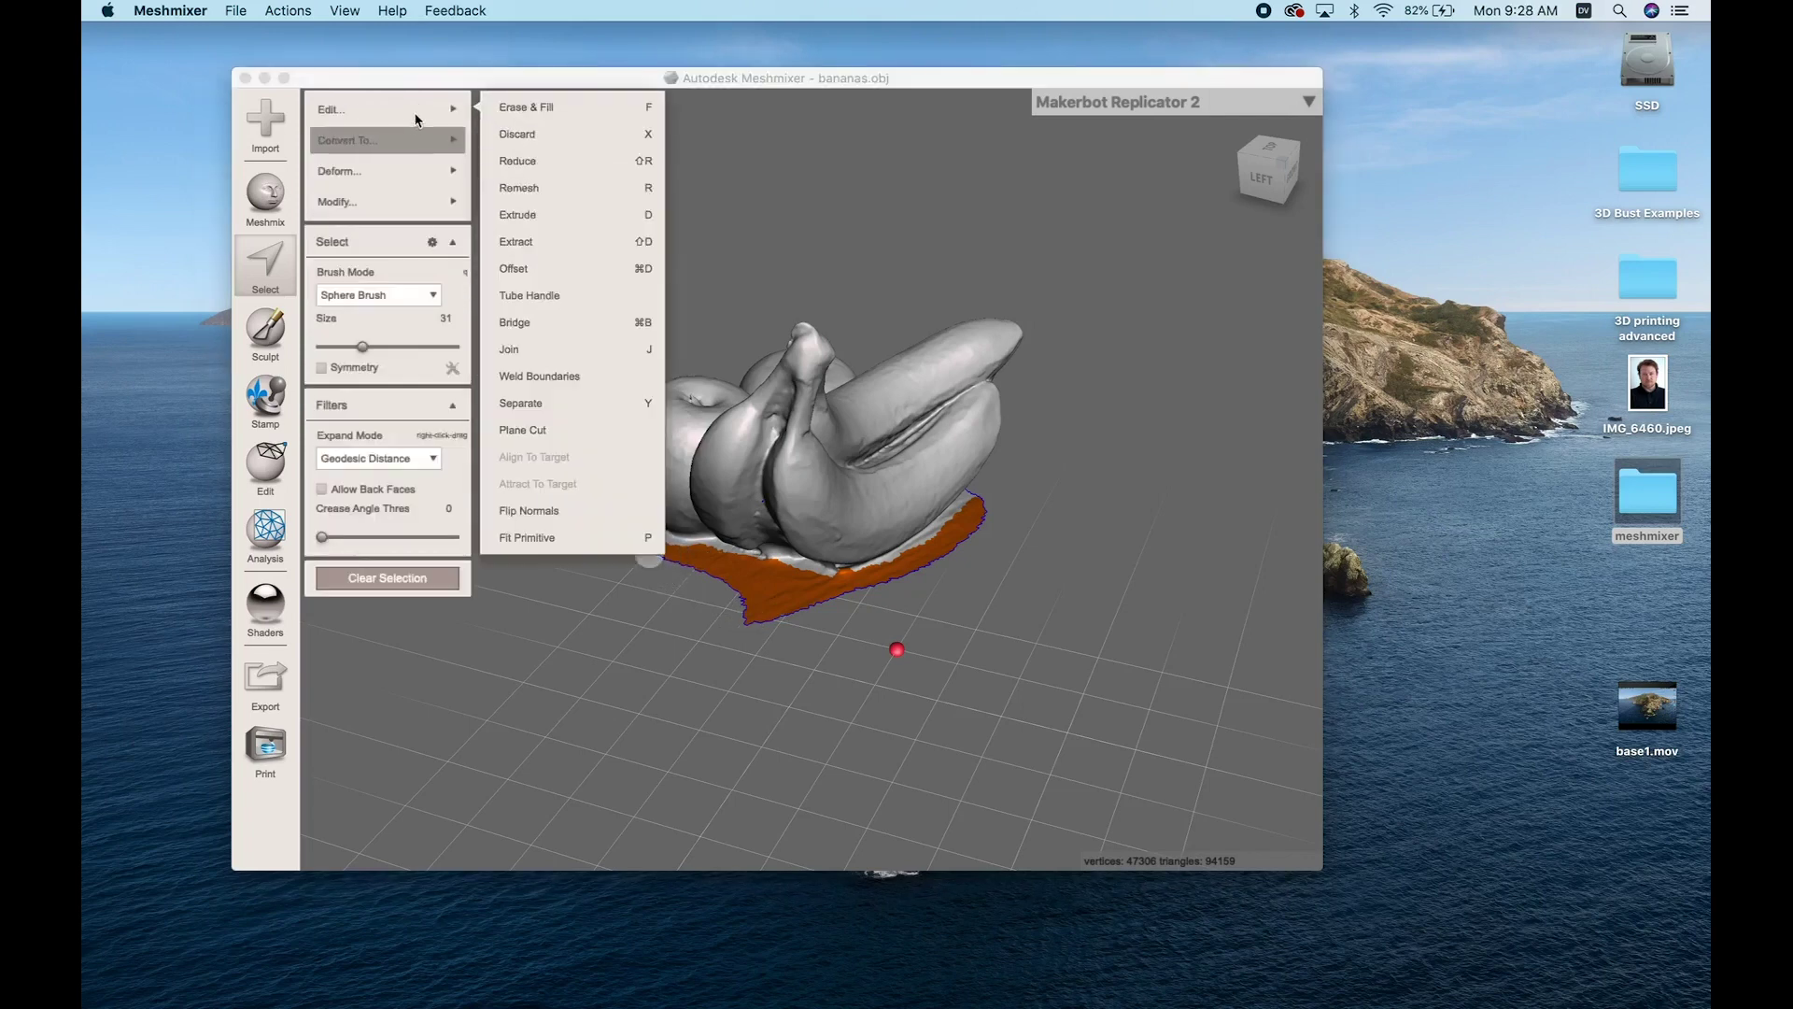
pyautogui.click(522, 138)
pyautogui.moveTo(1071, 297); pyautogui.dragTo(986, 385, button='right')
# - Paint the remaining ground strip with the sphere brush and discard it, leaving 88668 triangles
pyautogui.scroll(6, 725, 663)
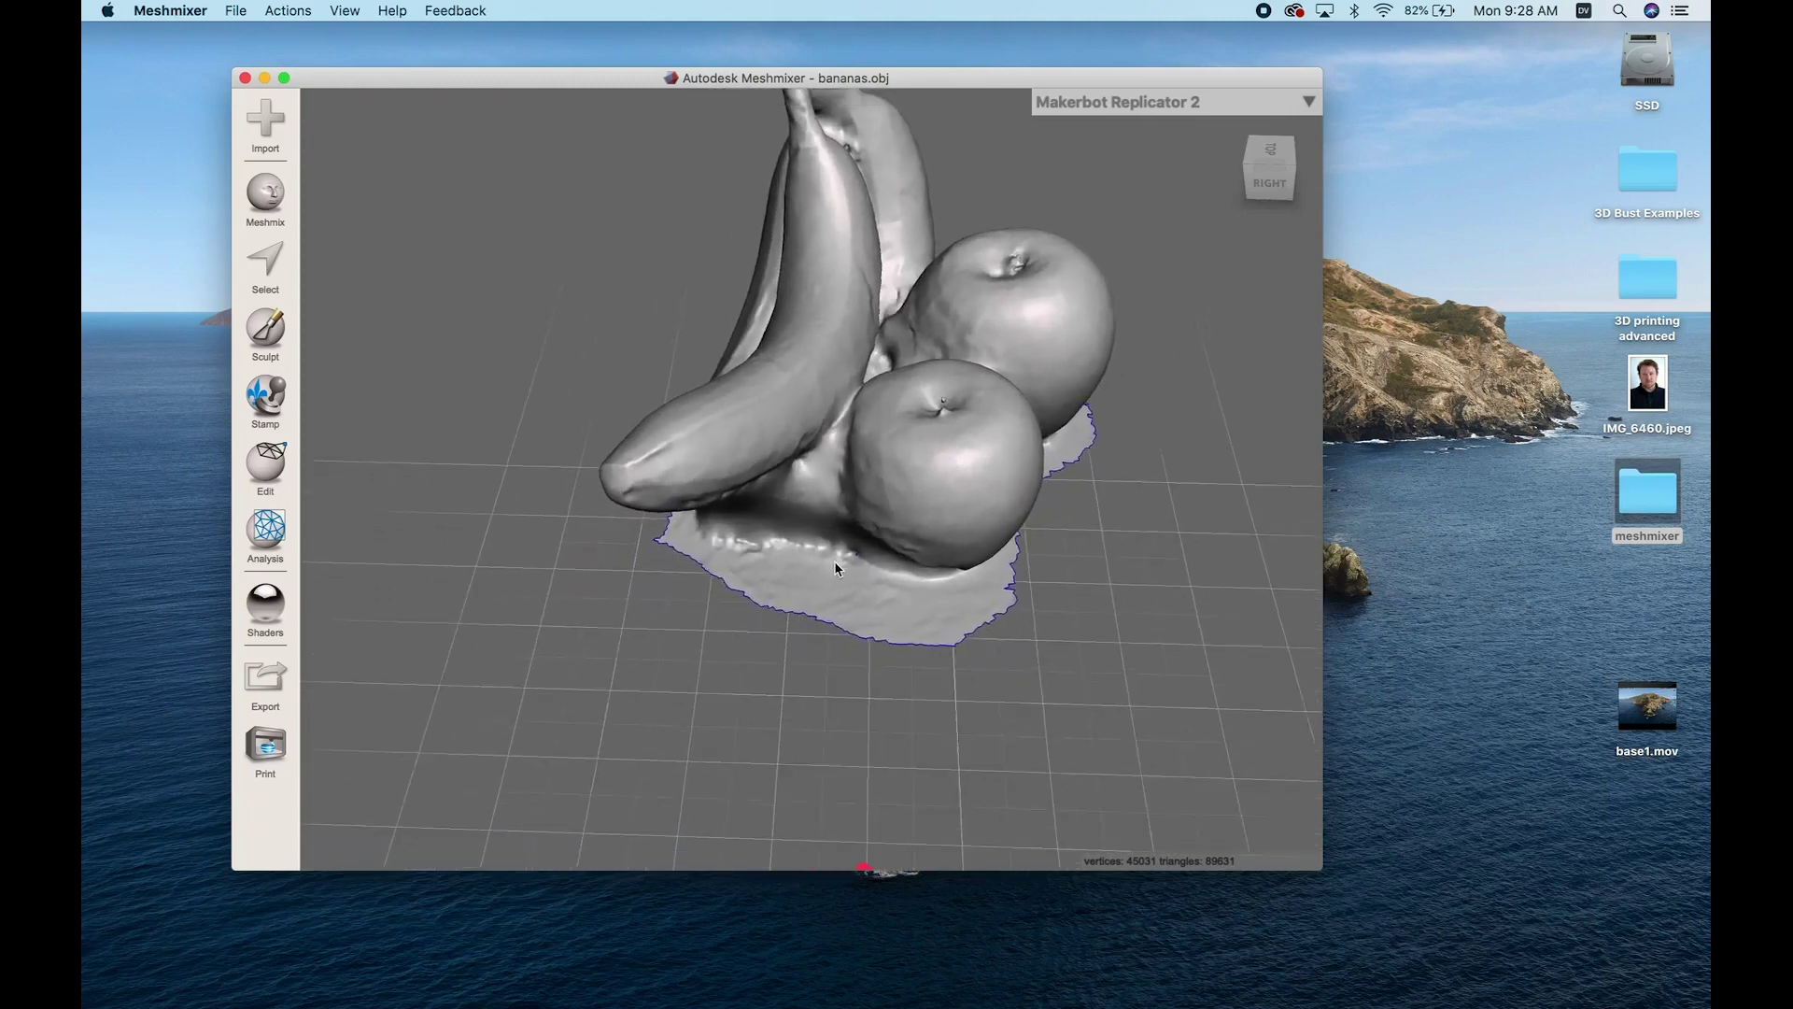
pyautogui.scroll(-3, 822, 626)
pyautogui.scroll(6, 822, 654)
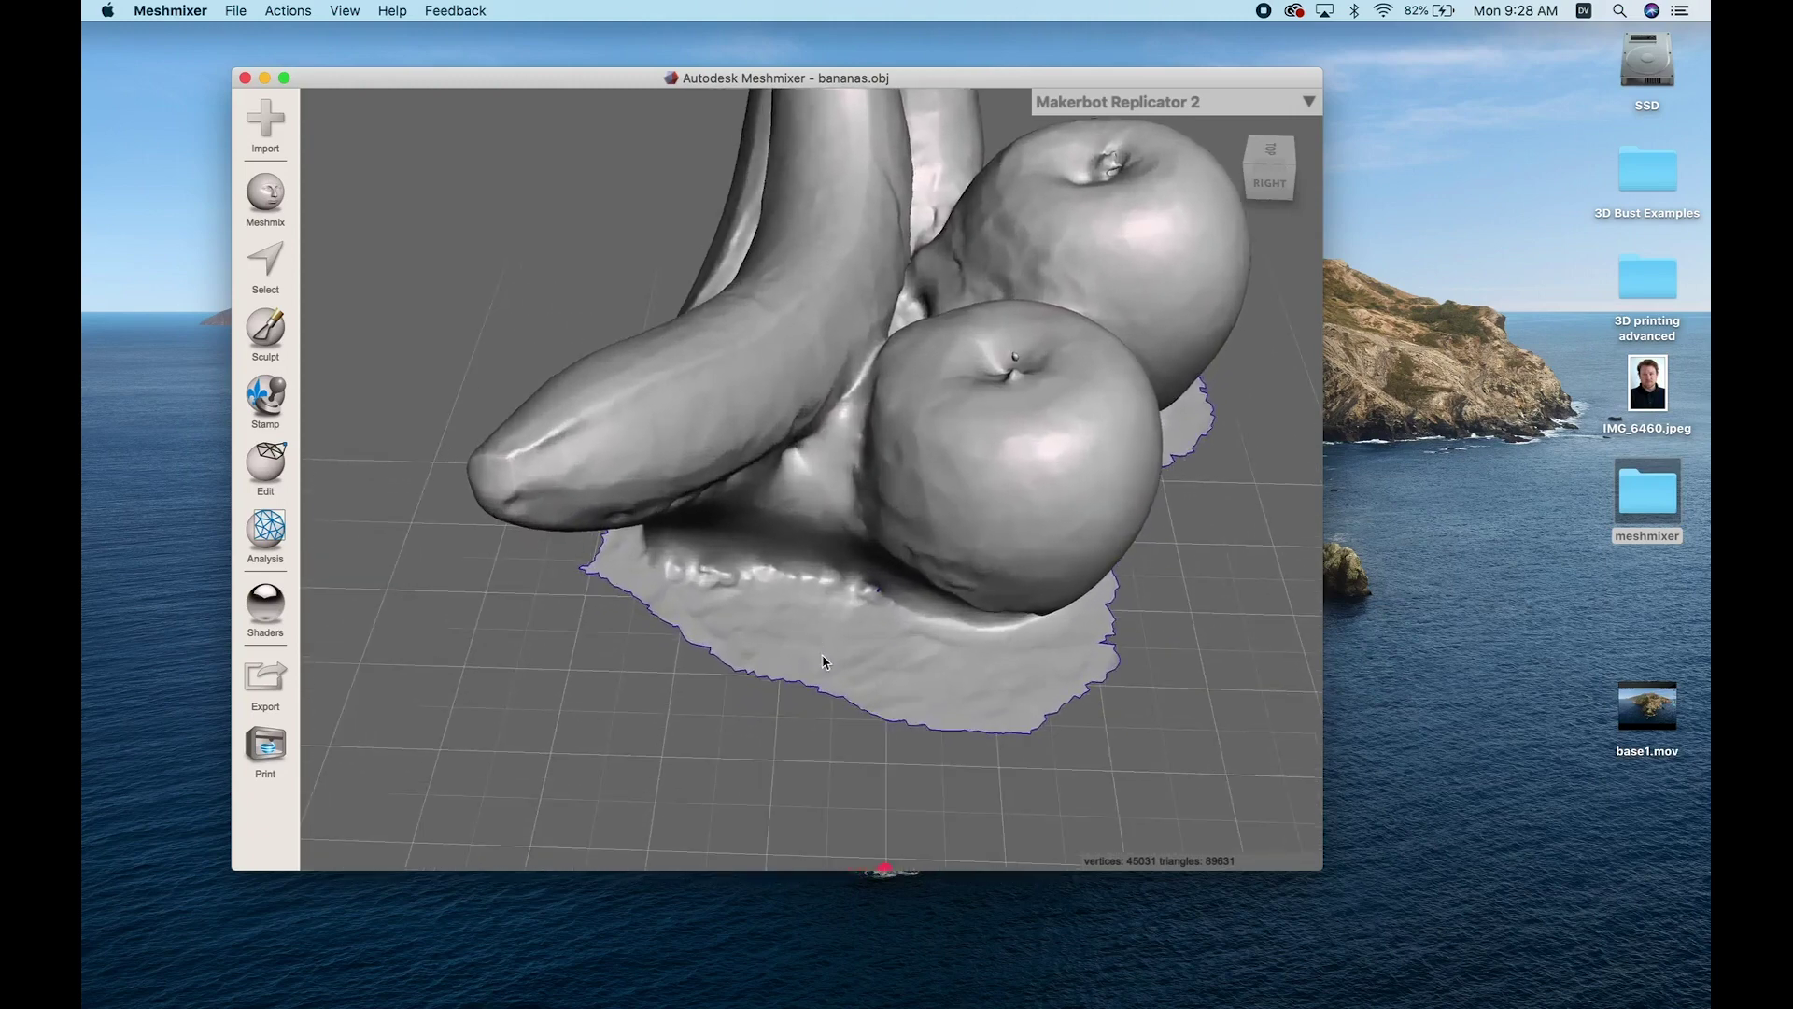
pyautogui.scroll(-3, 824, 662)
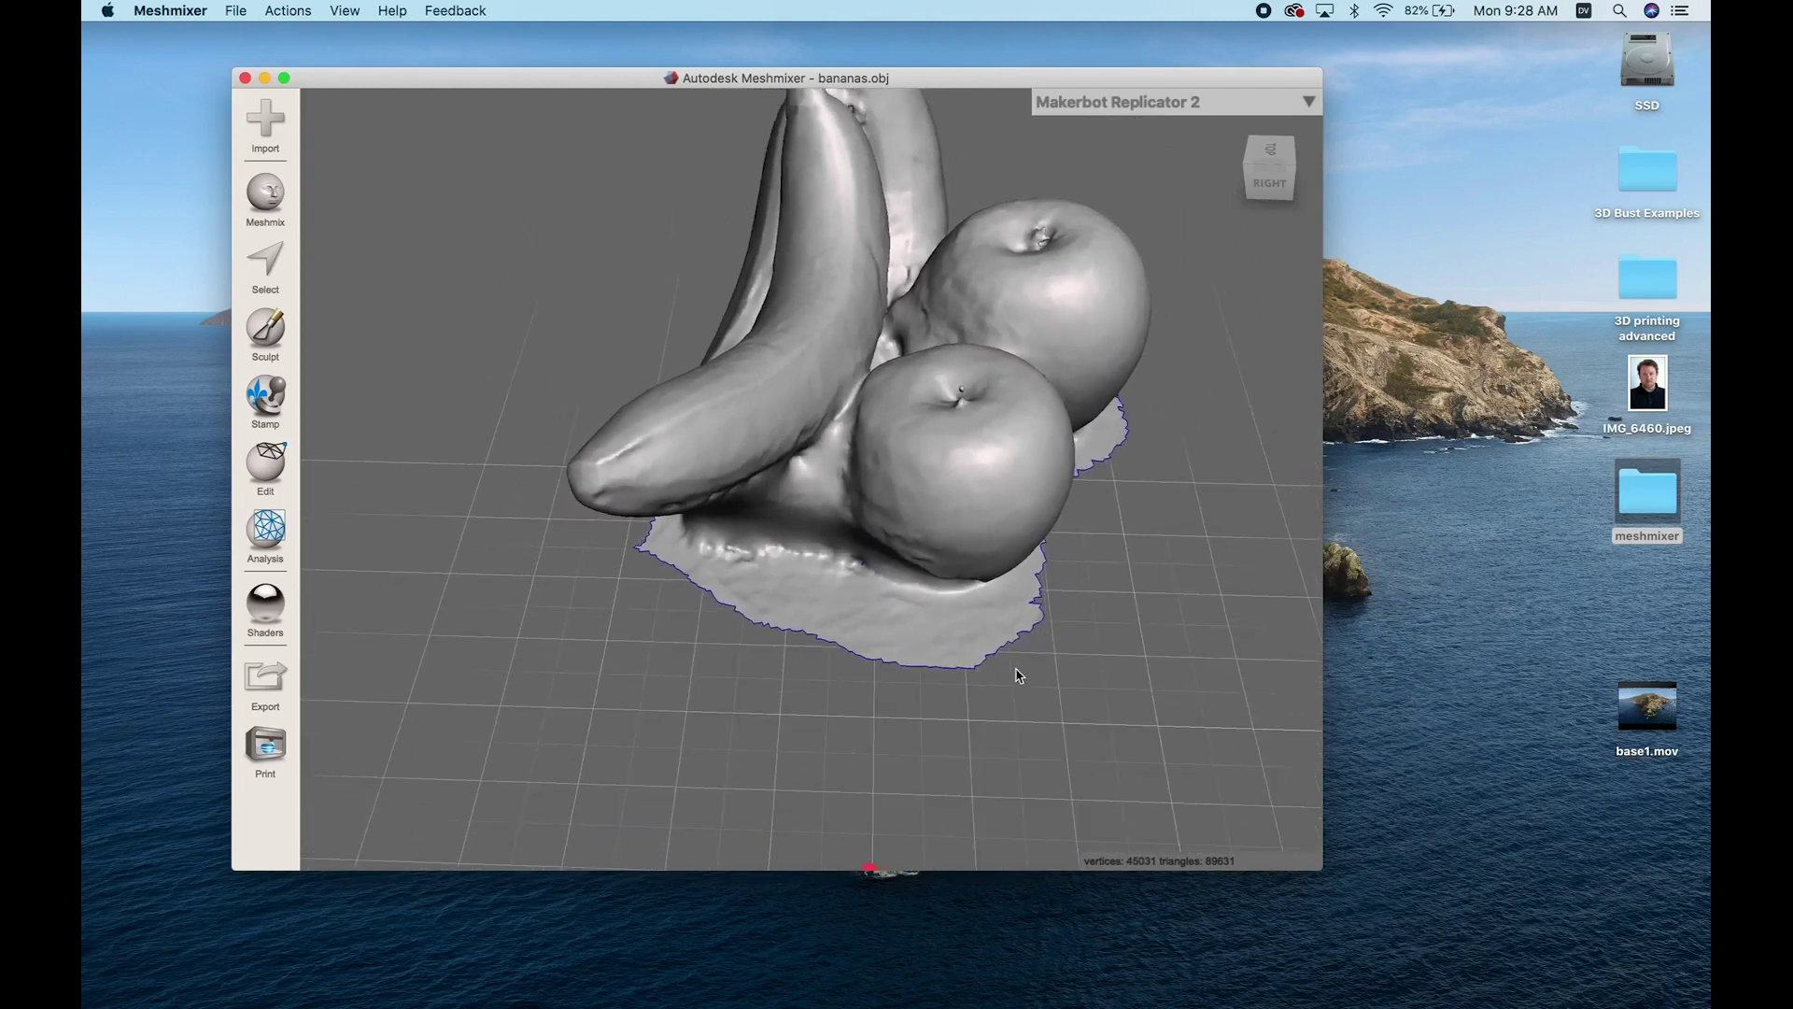
pyautogui.click(268, 266)
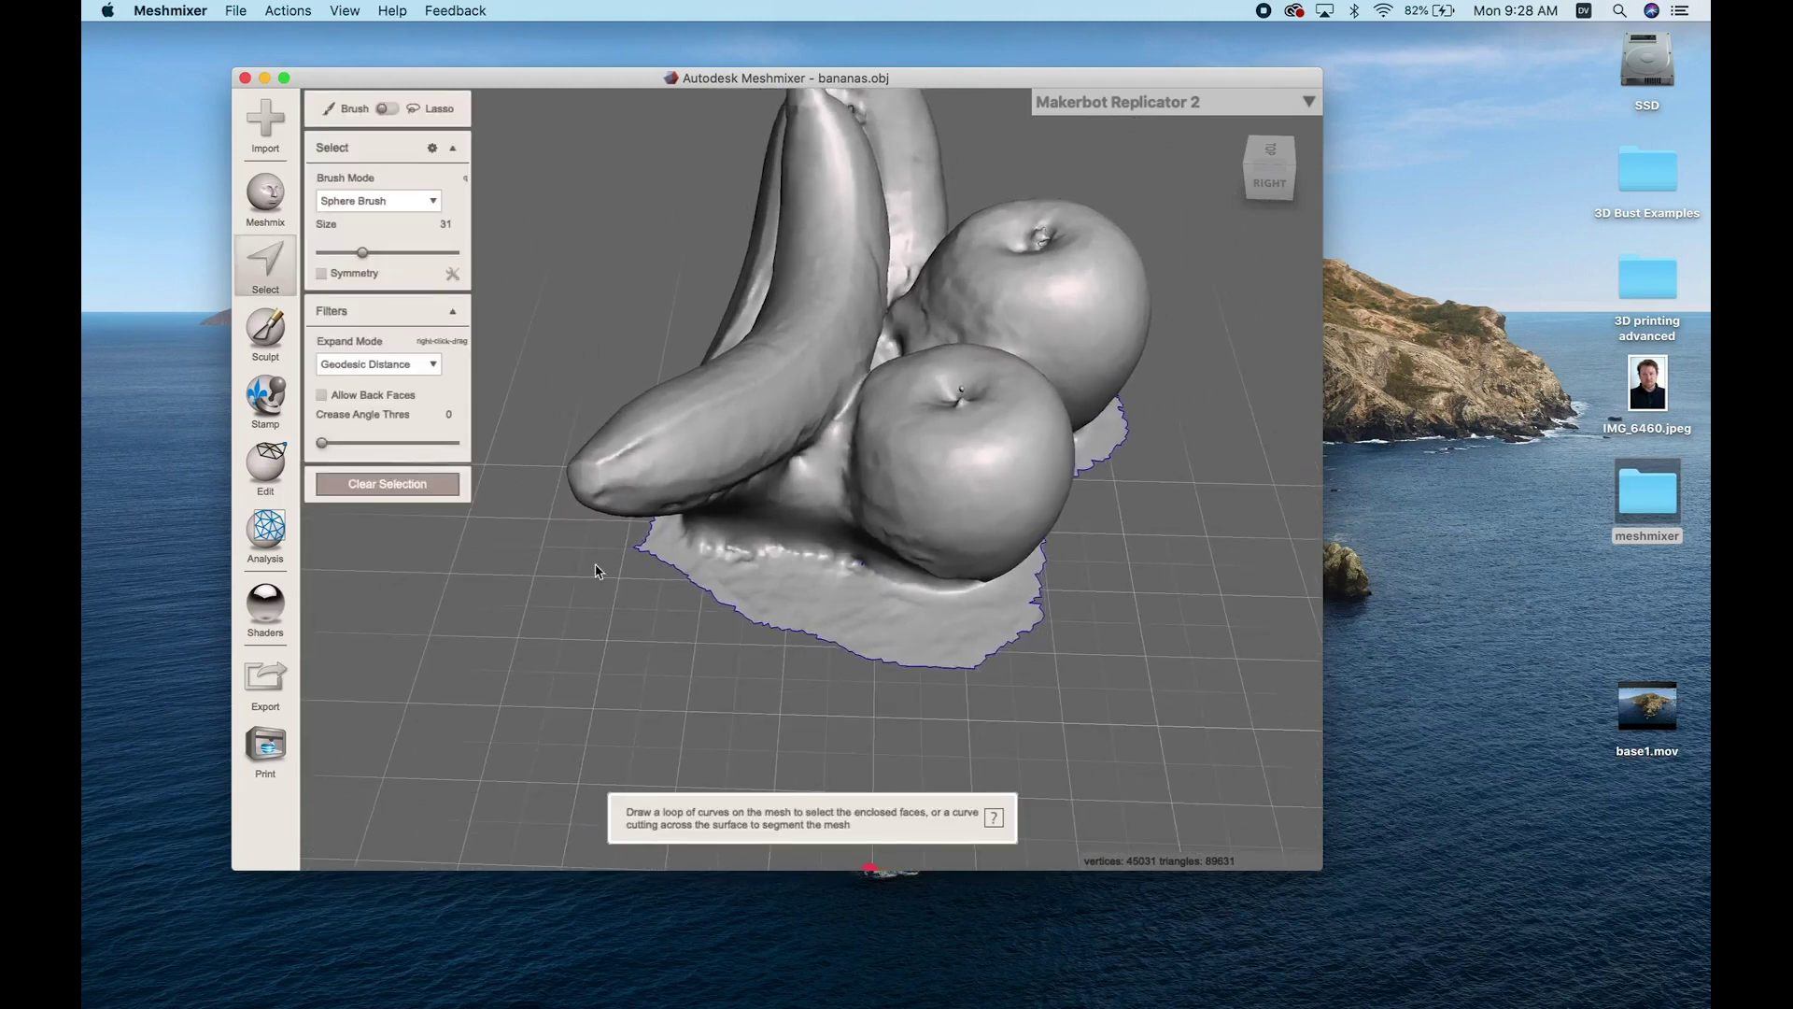
pyautogui.moveTo(650, 557)
pyautogui.mouseDown()
pyautogui.moveTo(901, 615)
pyautogui.moveTo(997, 611)
pyautogui.moveTo(1050, 586)
pyautogui.moveTo(973, 635)
pyautogui.moveTo(680, 592)
pyautogui.moveTo(1018, 656)
pyautogui.moveTo(942, 666)
pyautogui.moveTo(843, 645)
pyautogui.mouseUp()
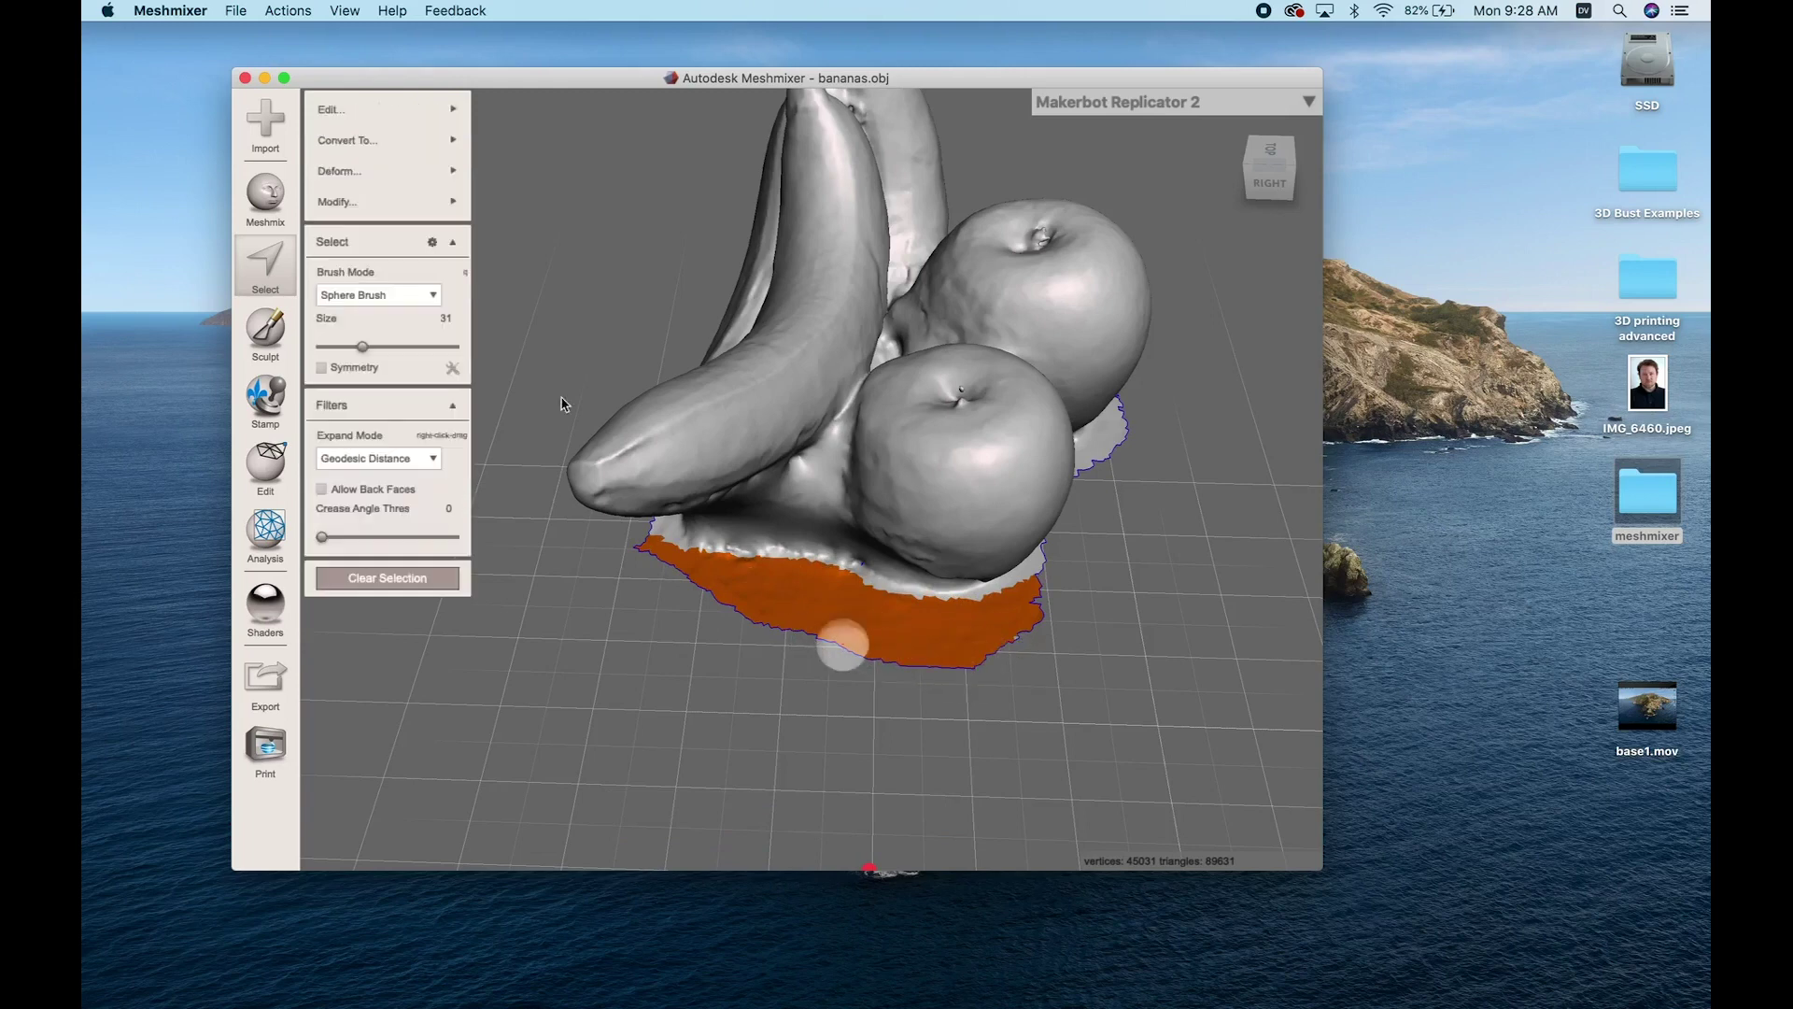
pyautogui.moveTo(423, 119)
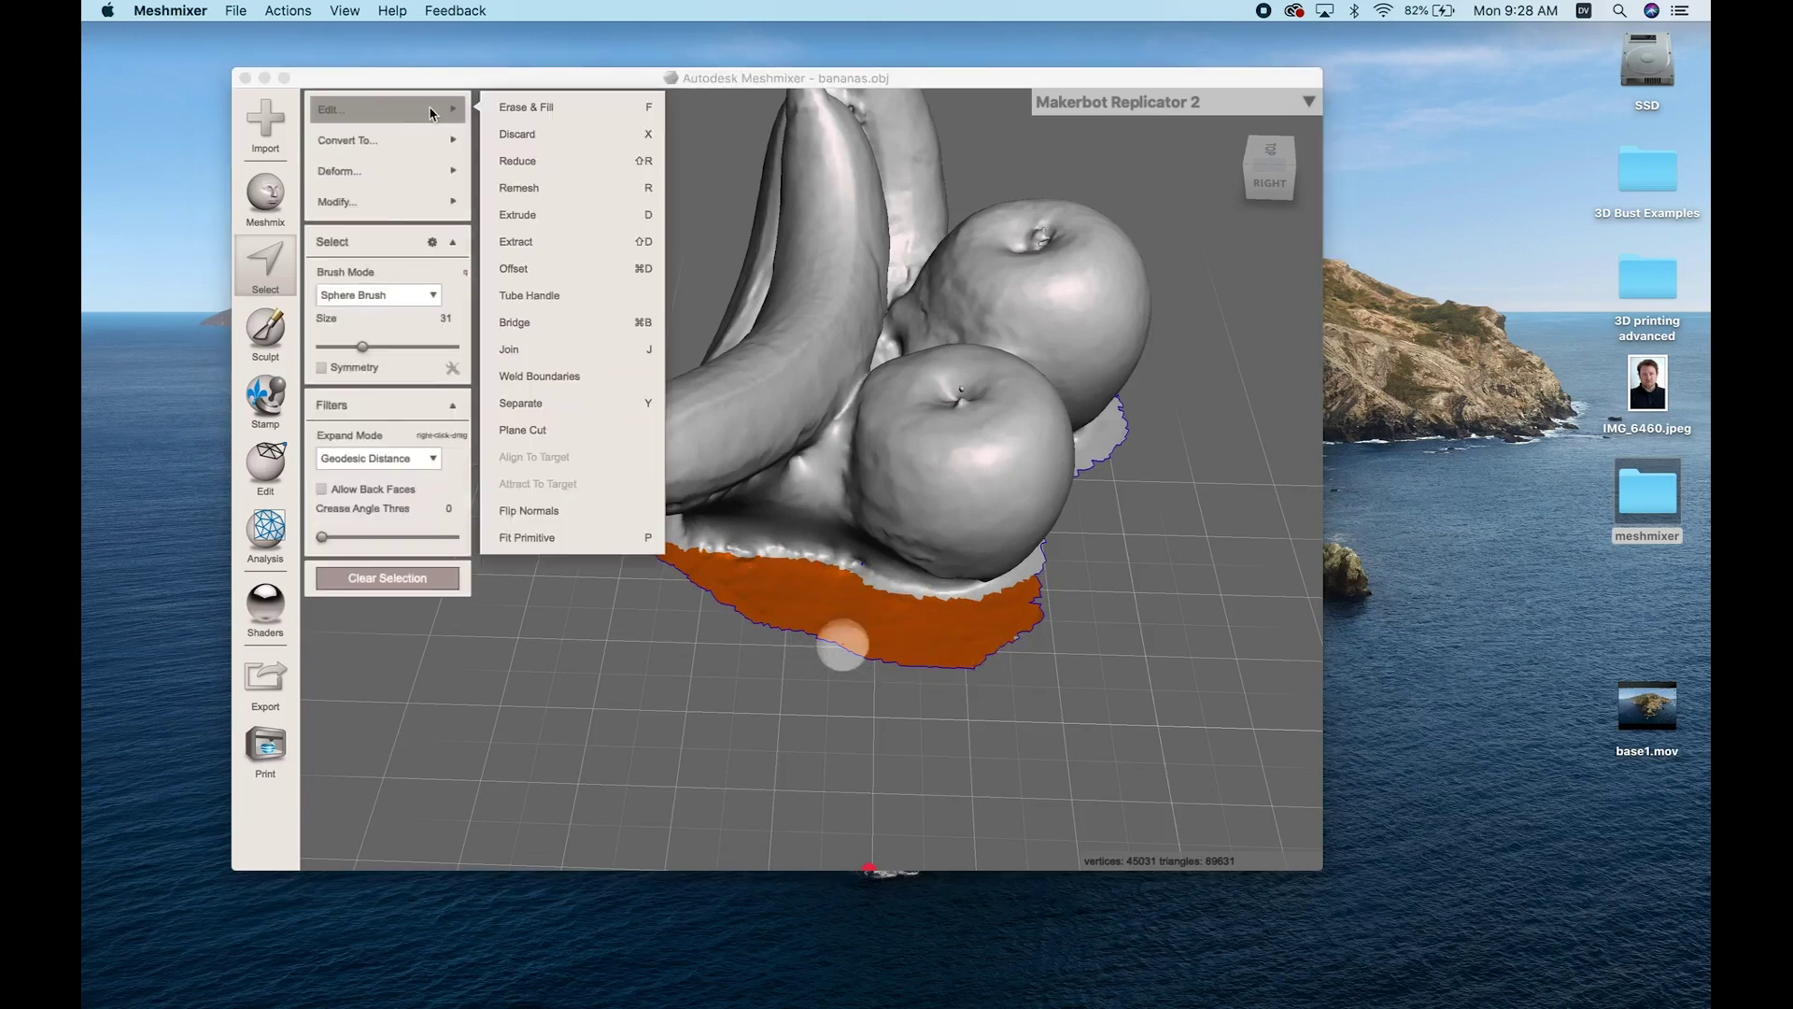
pyautogui.click(511, 132)
pyautogui.moveTo(1271, 170); pyautogui.dragTo(692, 228)
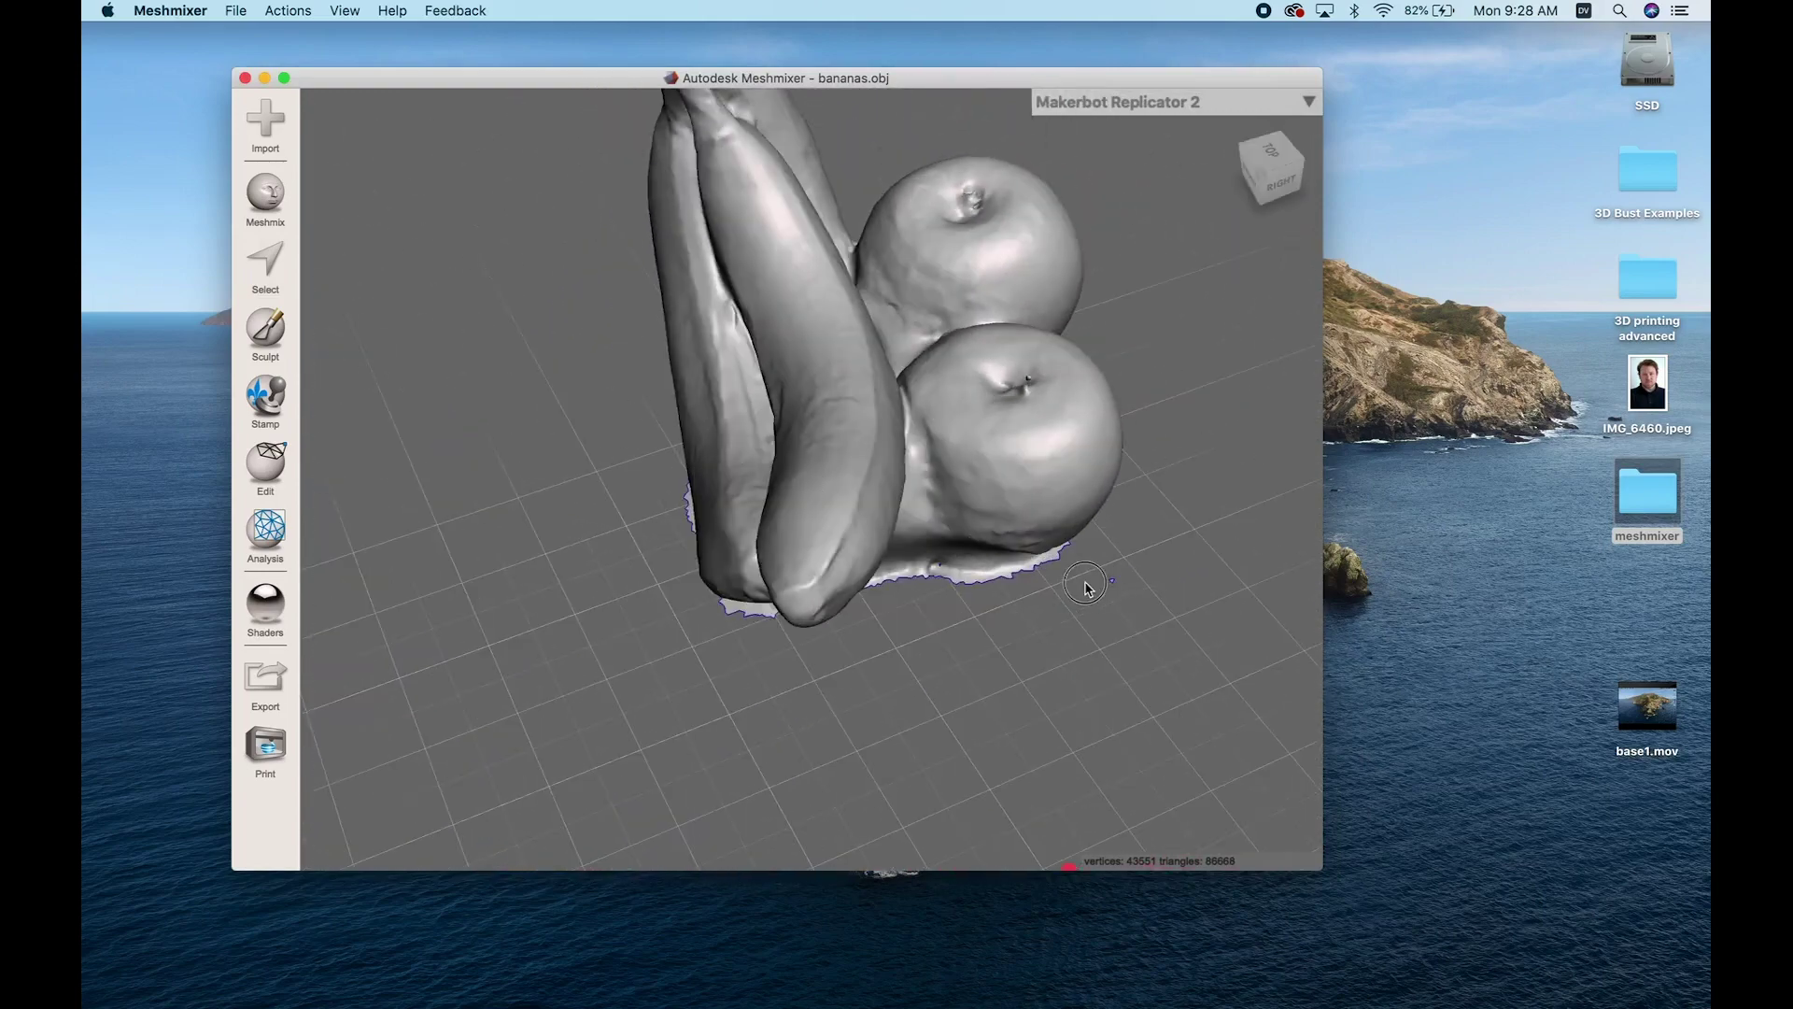
# - Discard the stray fragment beside the apples, then reset the view and orbit to check the model
pyautogui.click(275, 263)
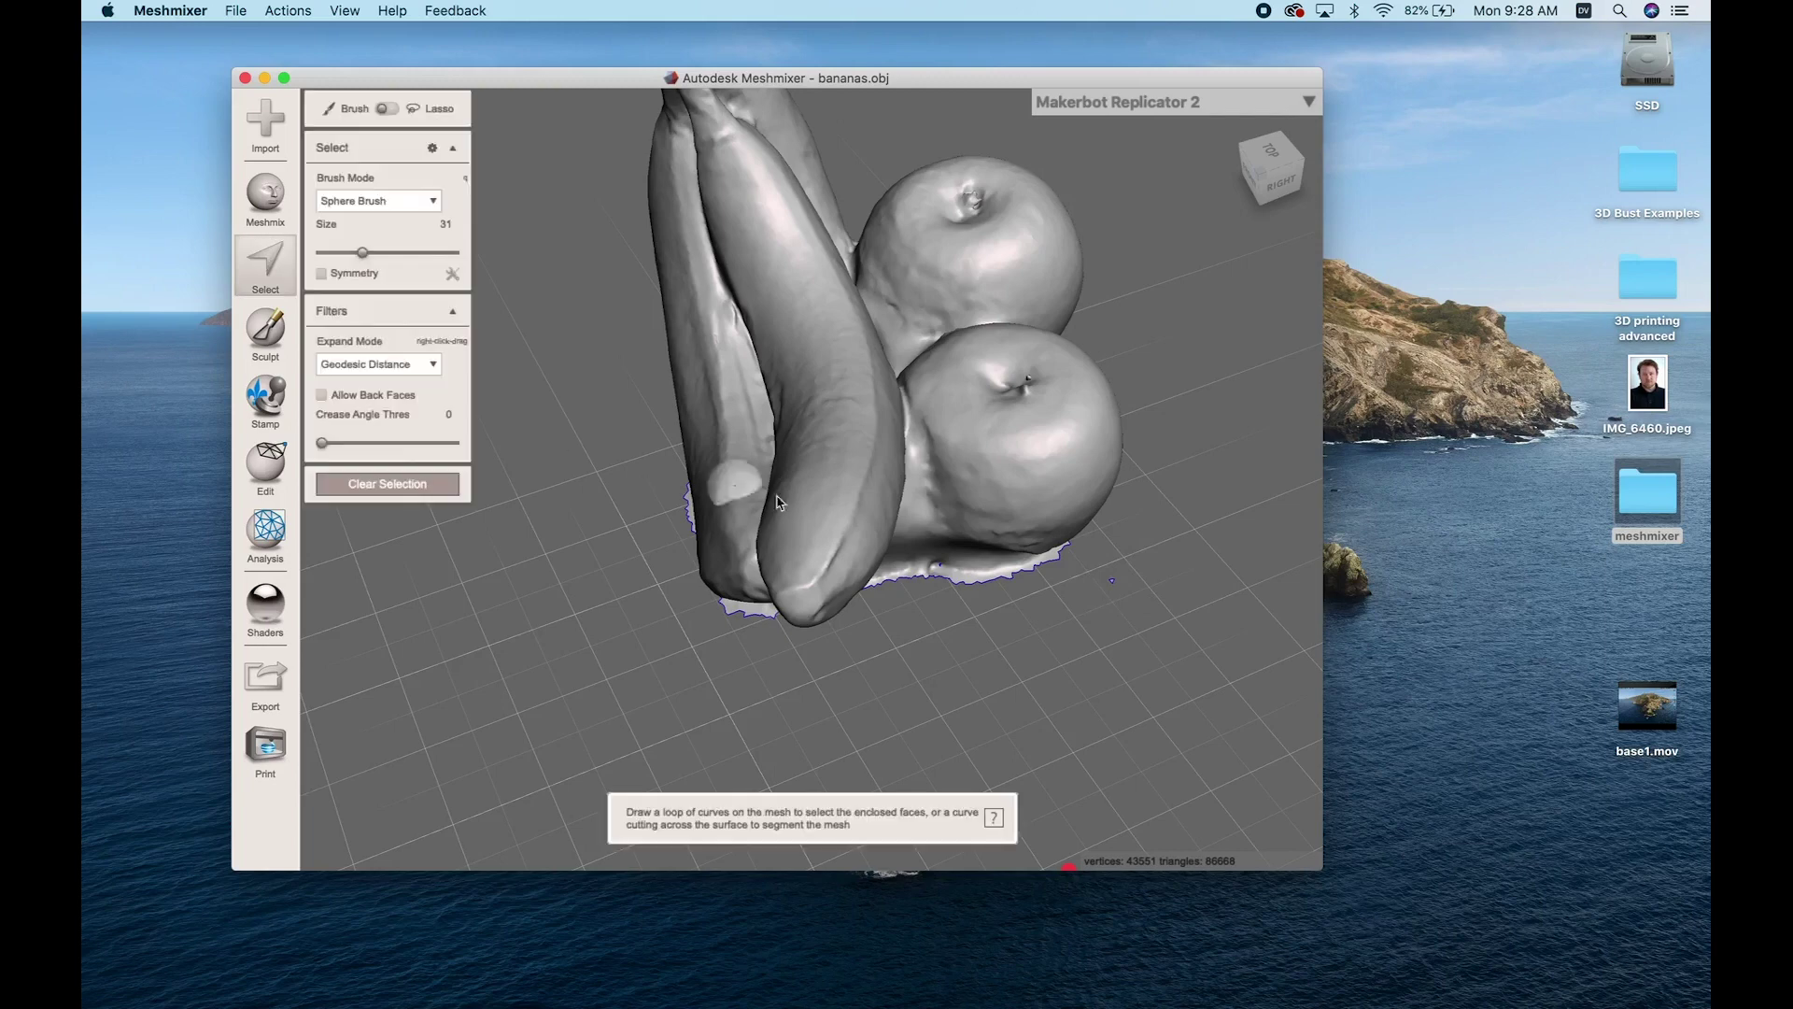
pyautogui.click(1116, 603)
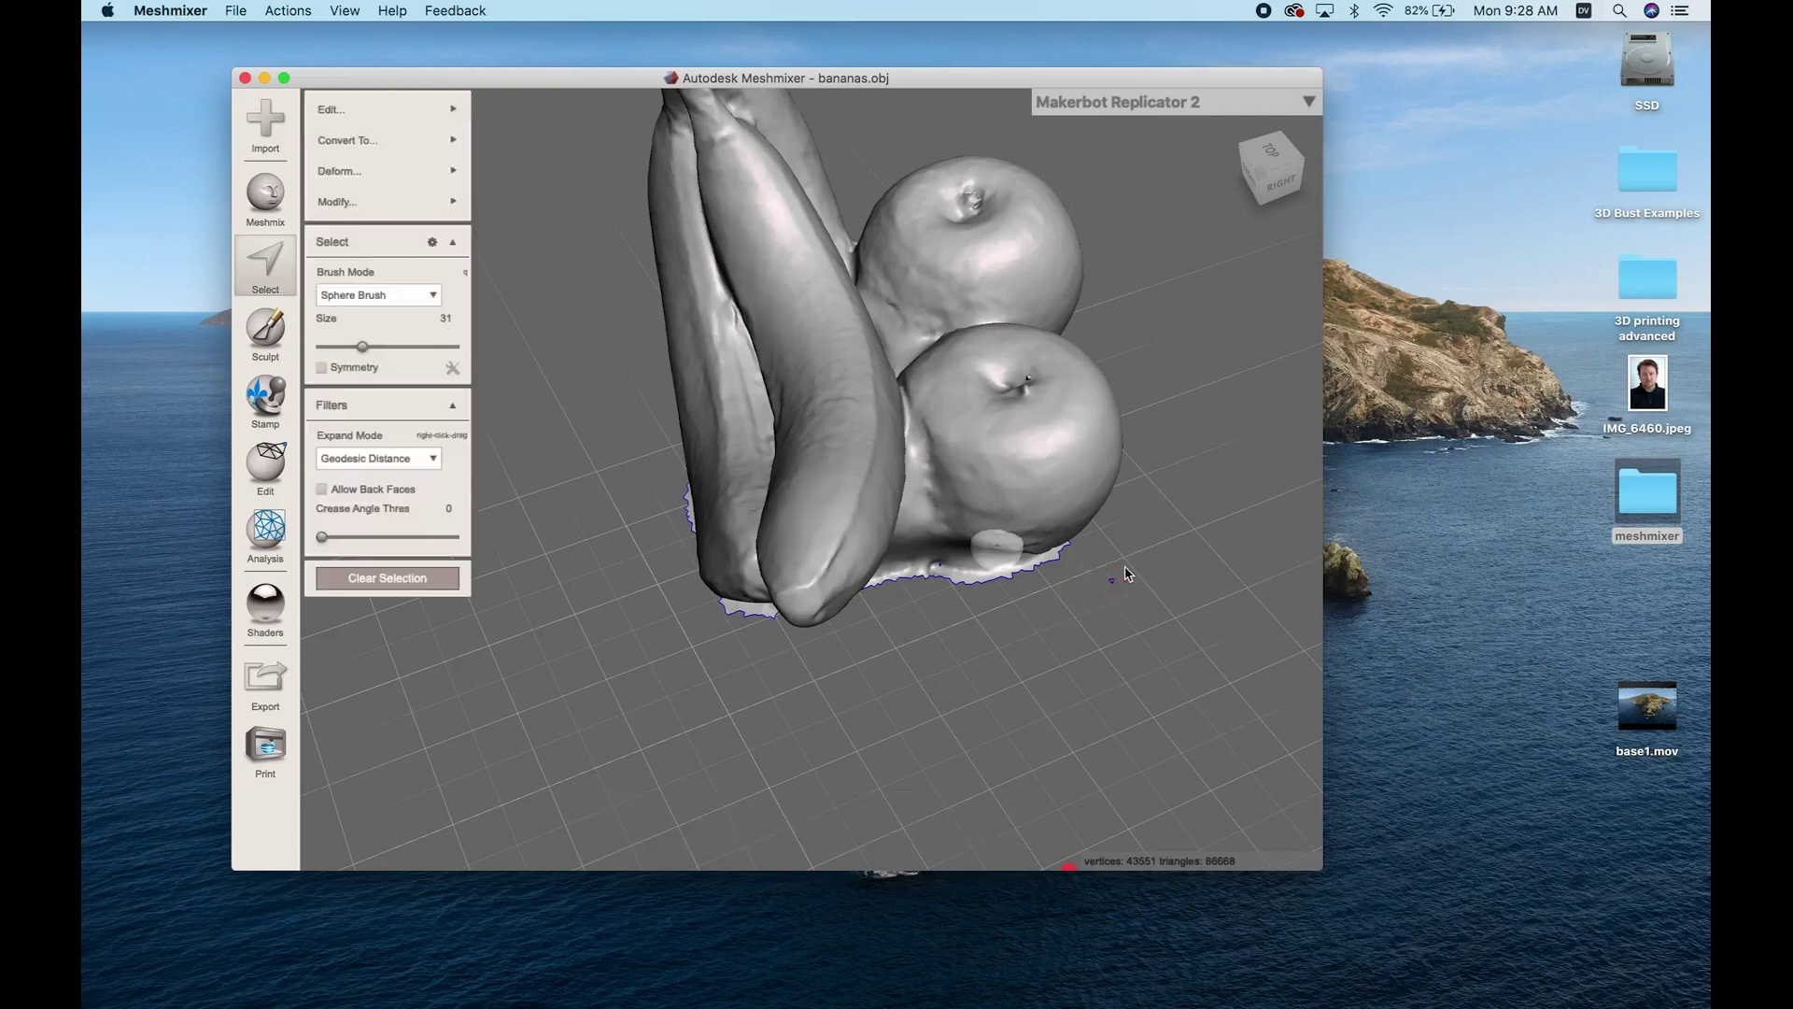
pyautogui.moveTo(408, 117)
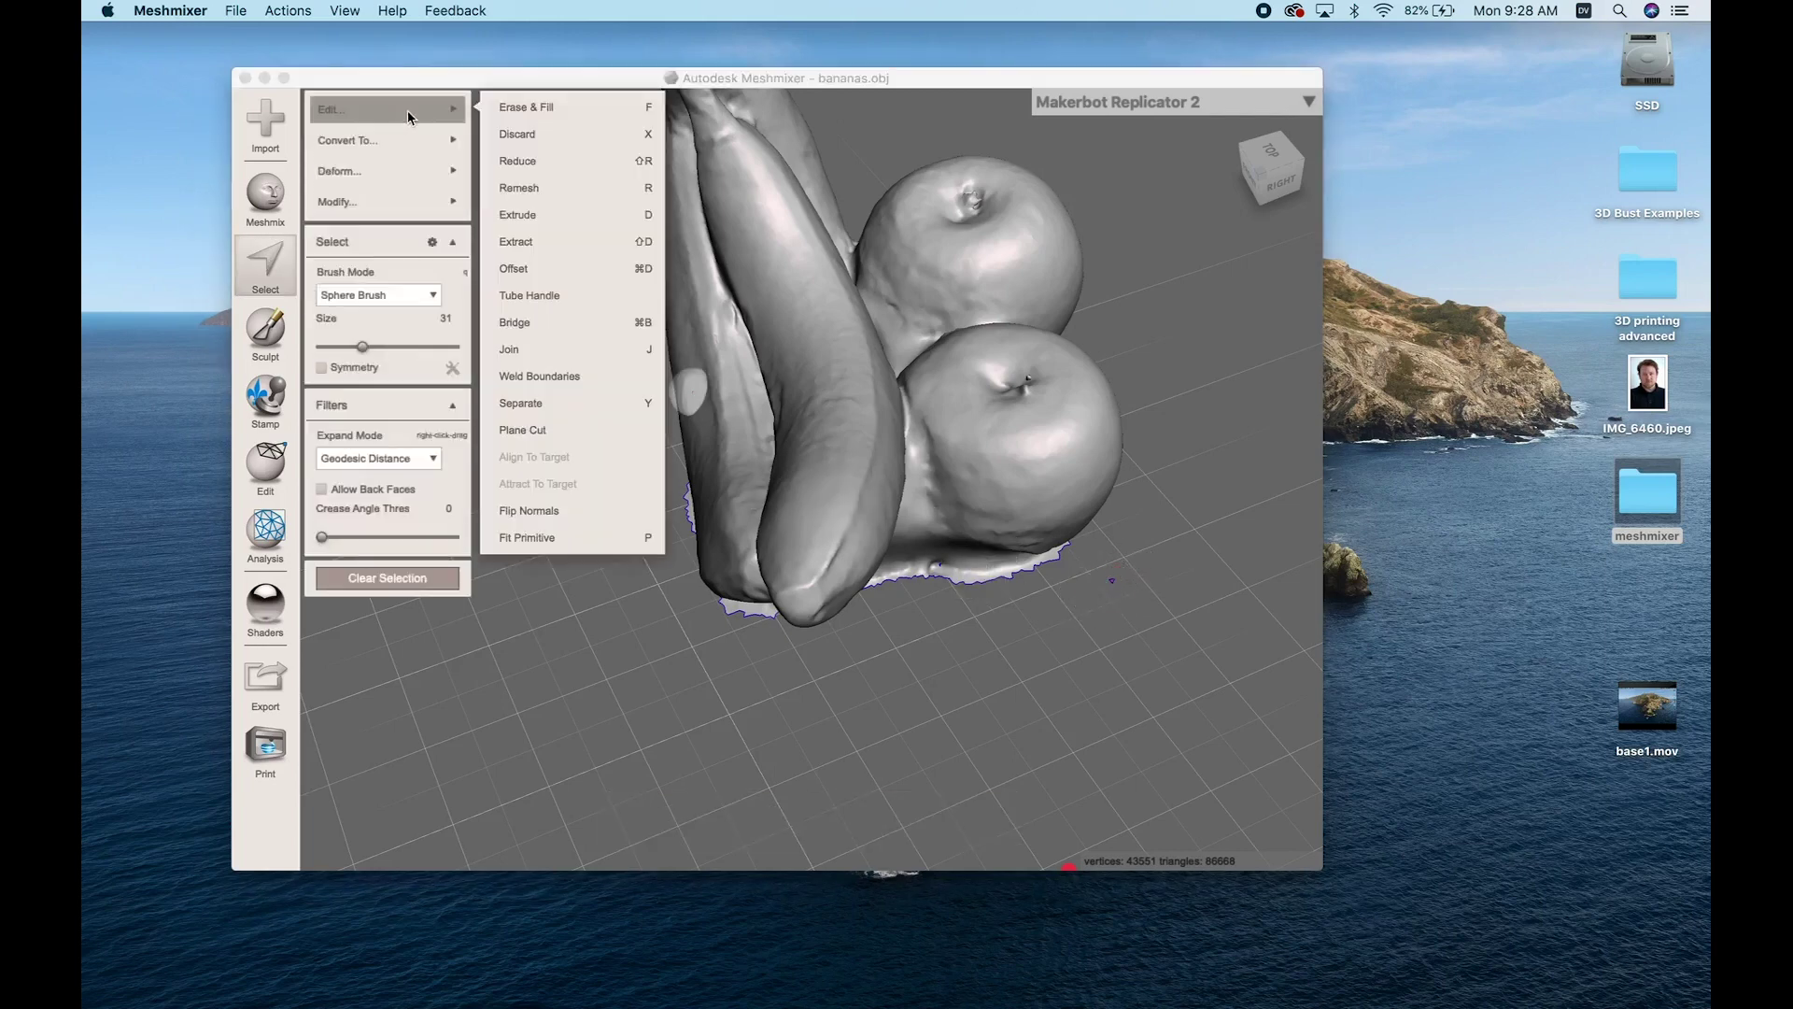
pyautogui.click(579, 134)
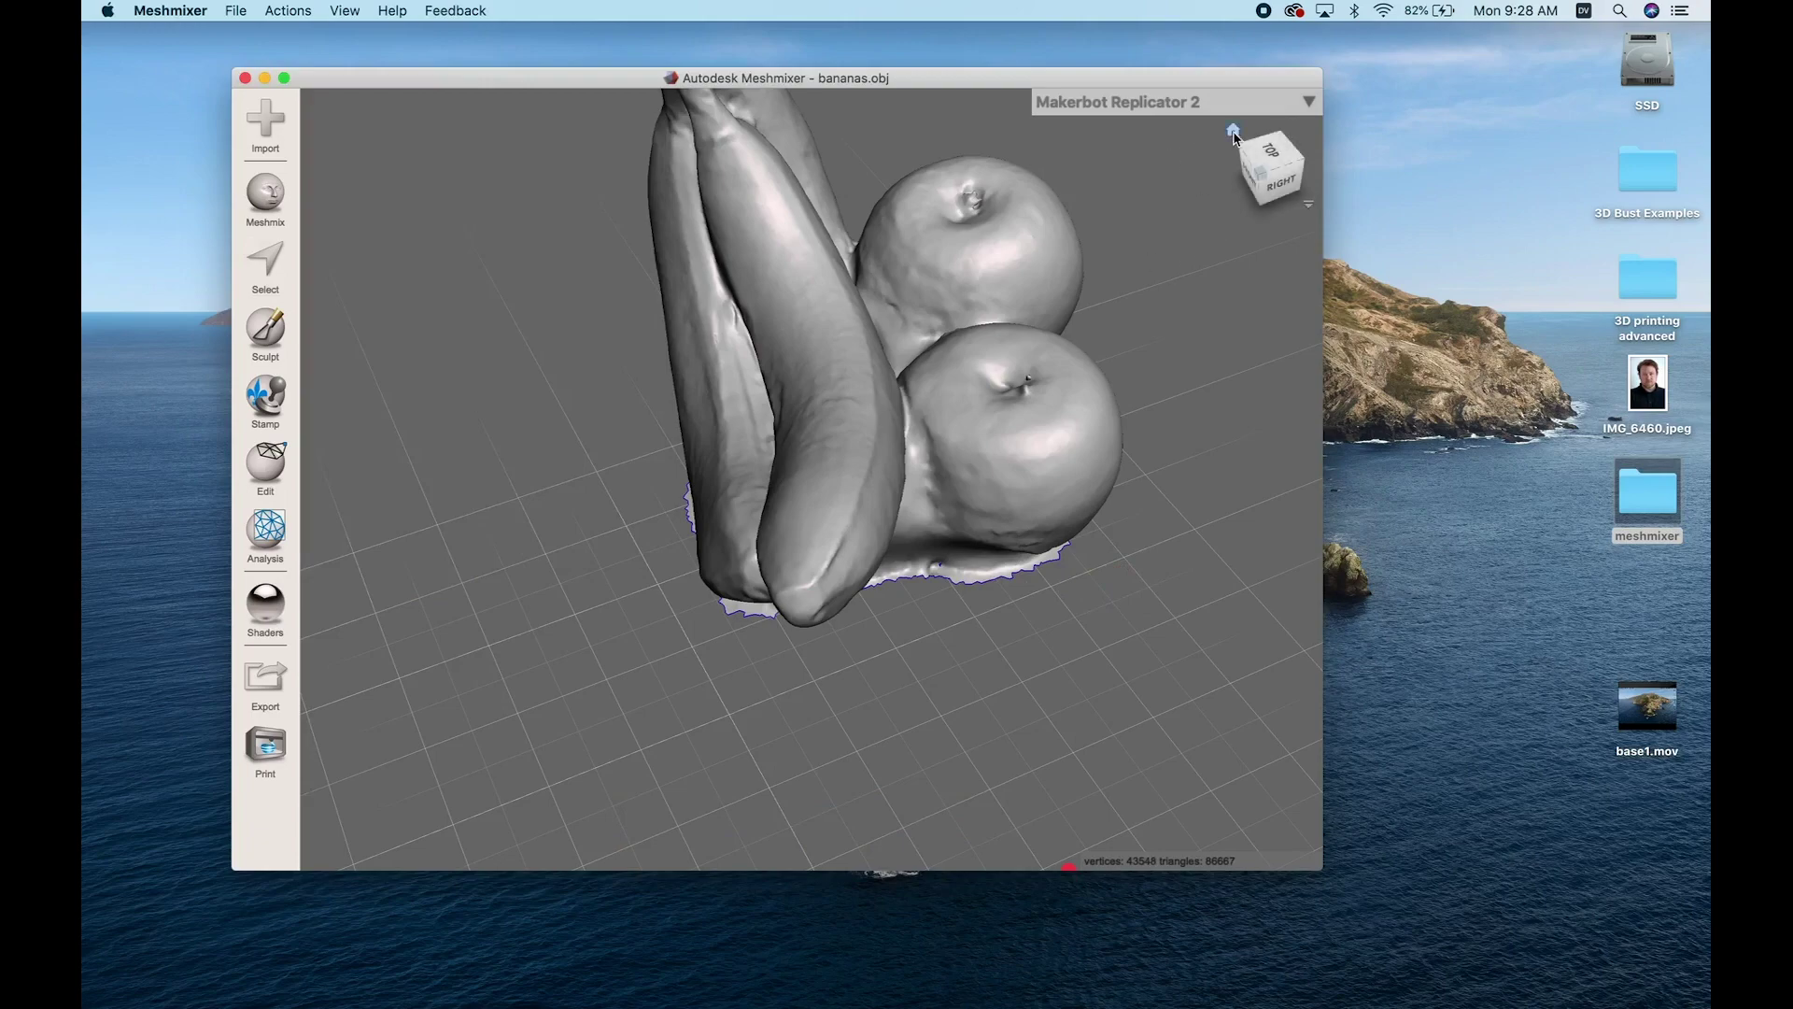
pyautogui.click(1234, 134)
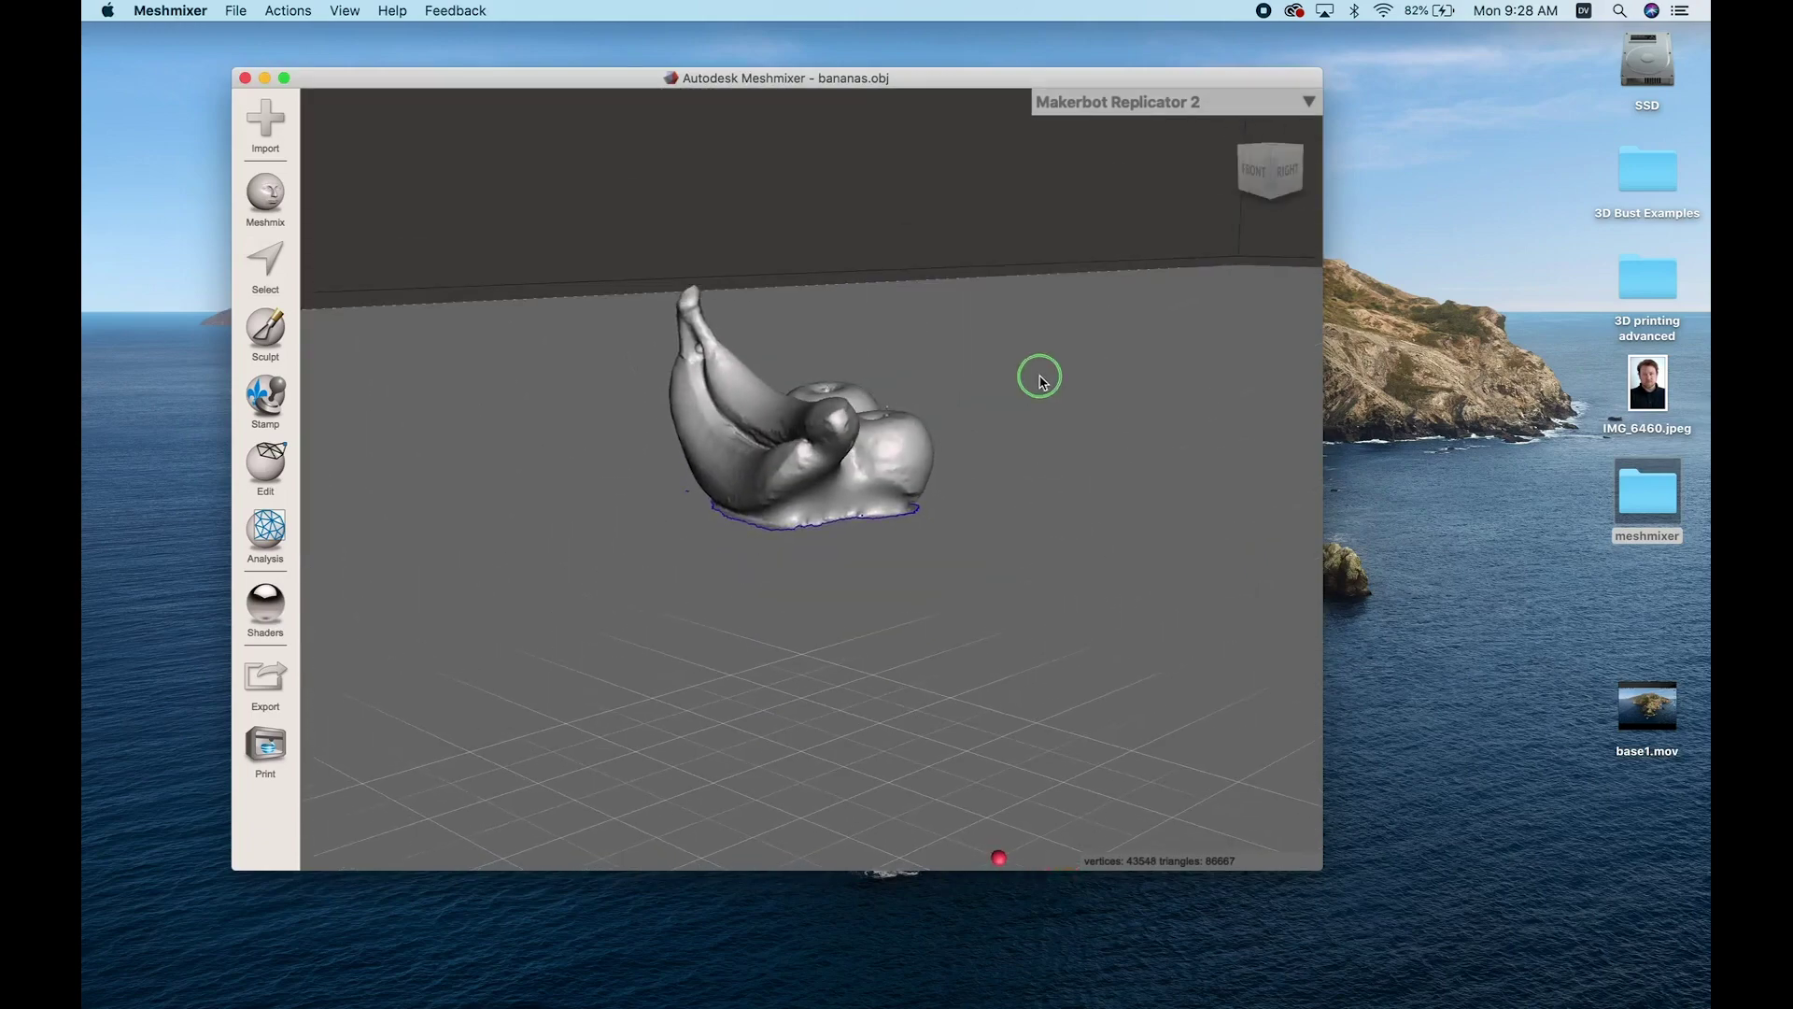
pyautogui.moveTo(1039, 378); pyautogui.dragTo(920, 449, button='right')
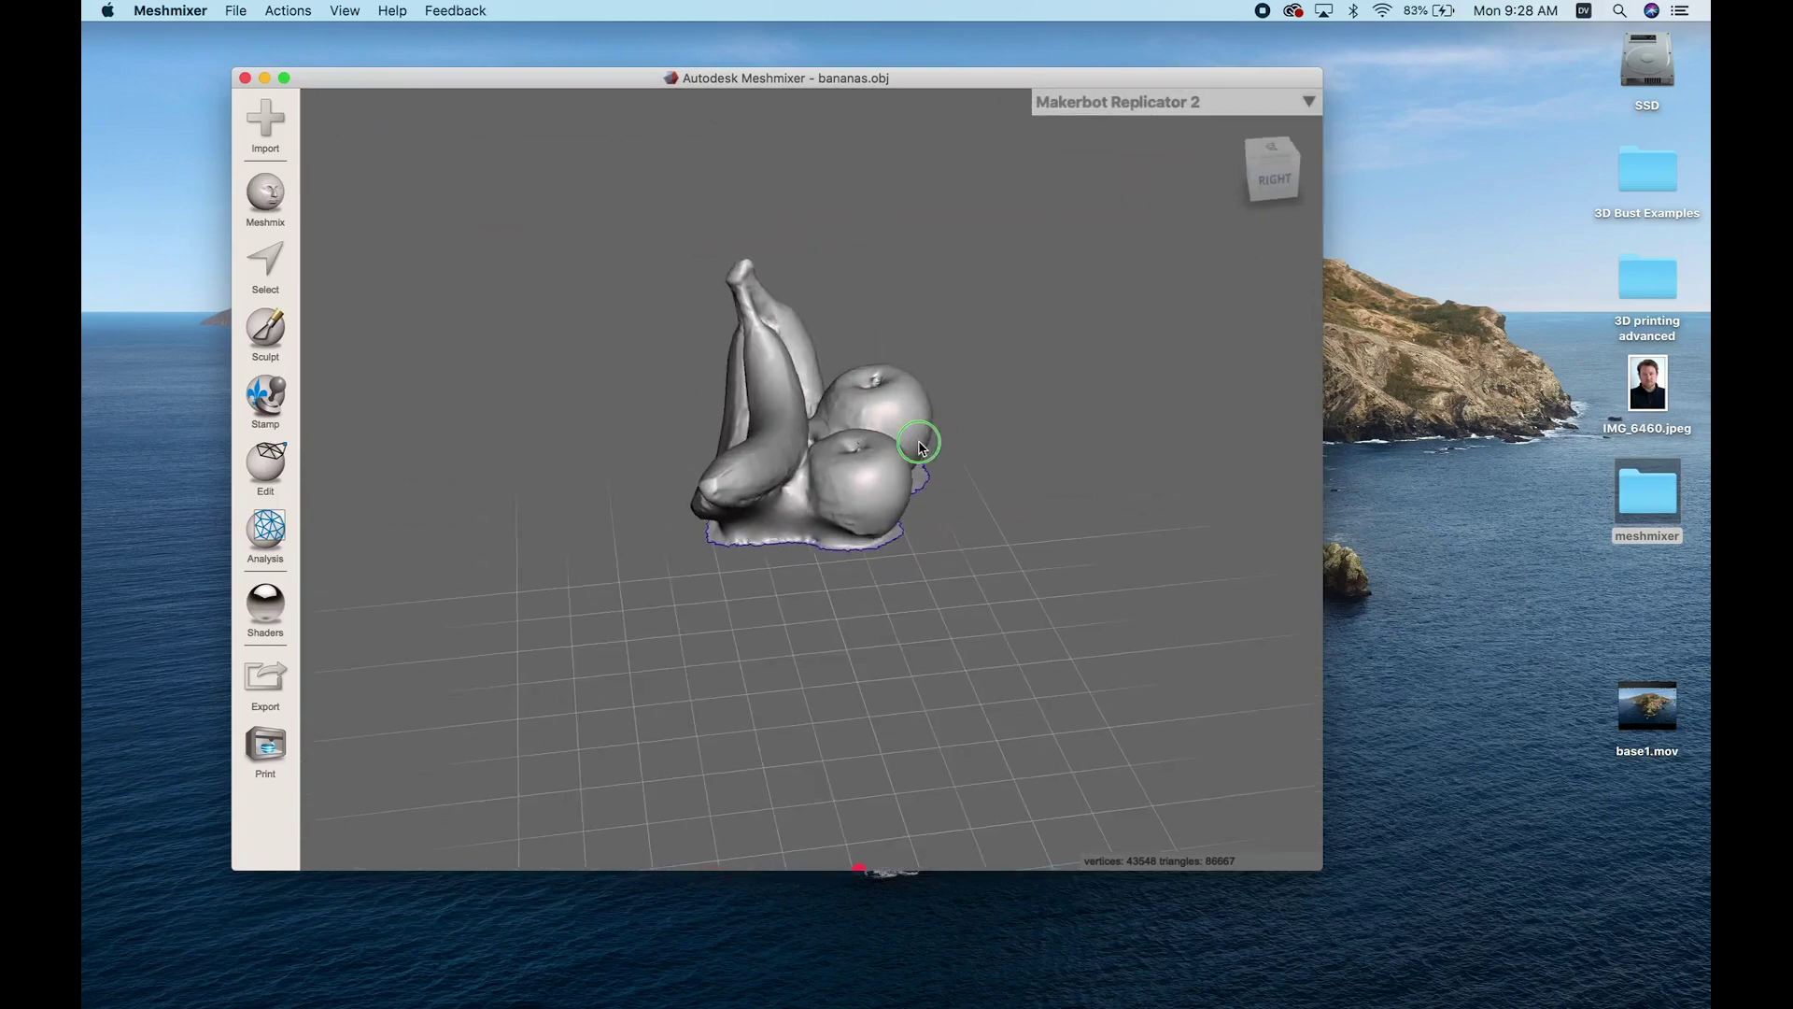
pyautogui.moveTo(920, 449); pyautogui.dragTo(616, 272, button='right')
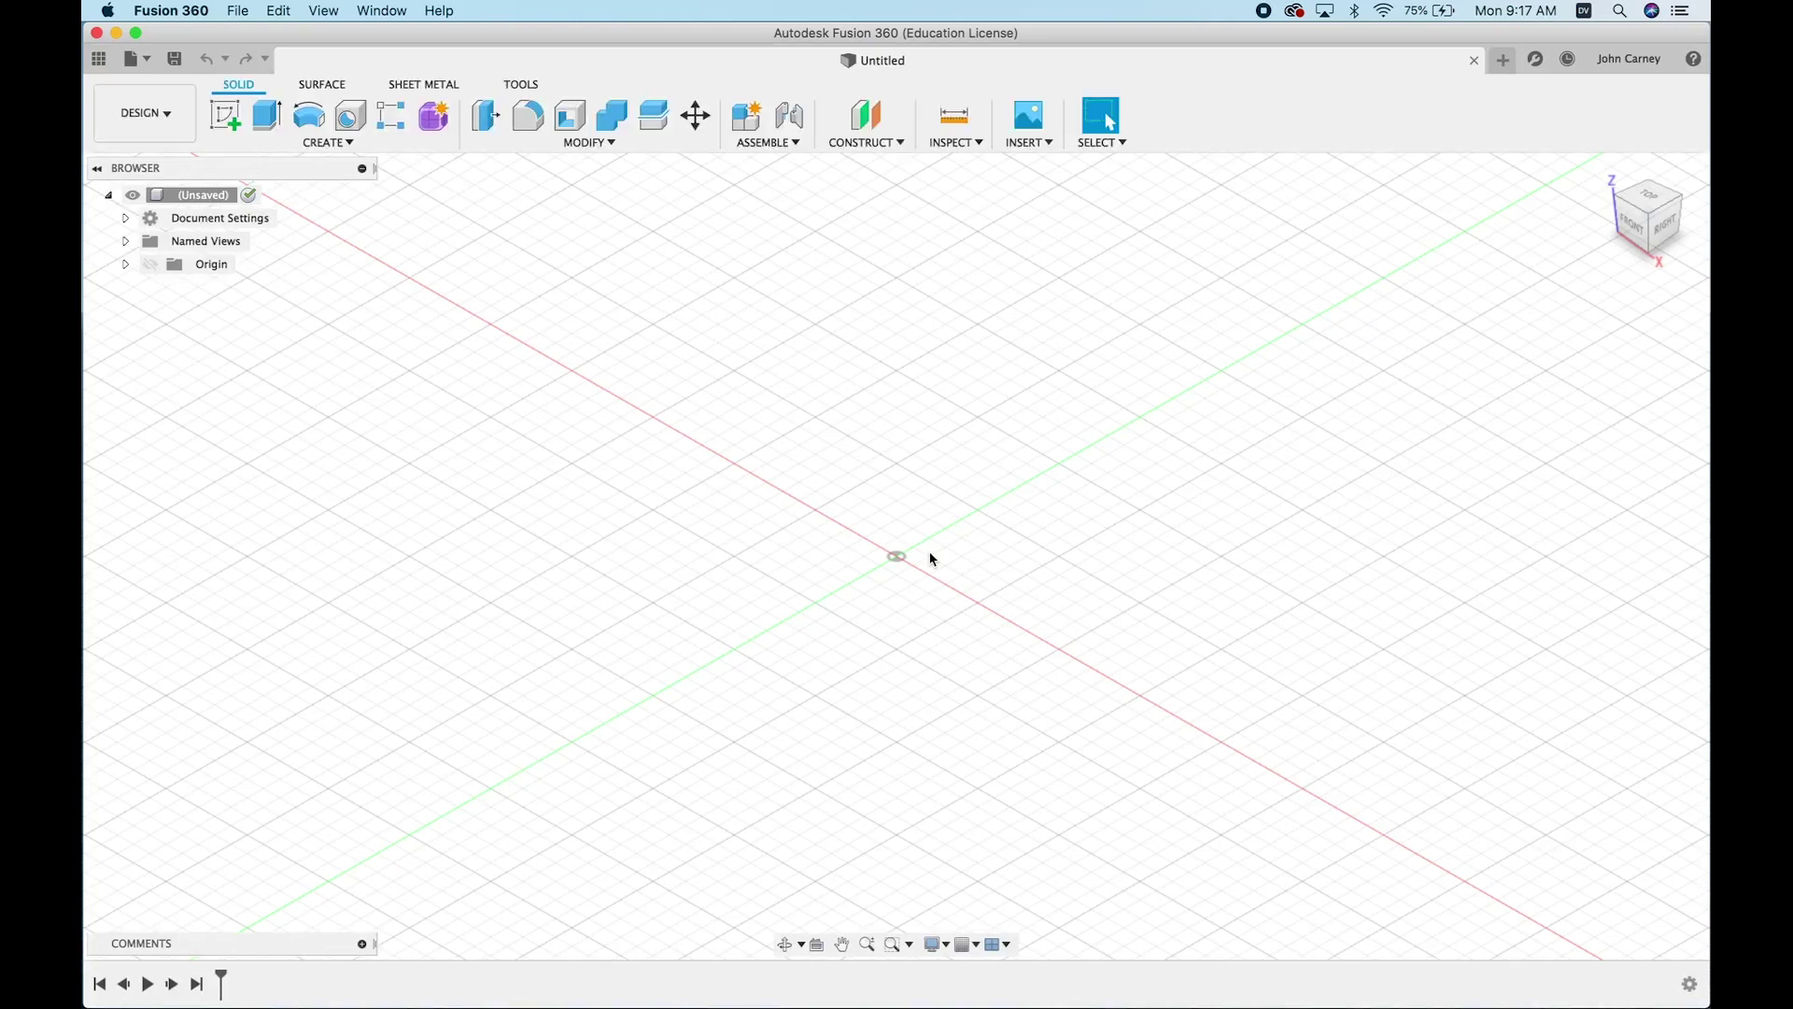
# - Create a 100 mm diameter, 10 mm tall cylinder on the ground plane, centred at the origin
pyautogui.click(379, 142)
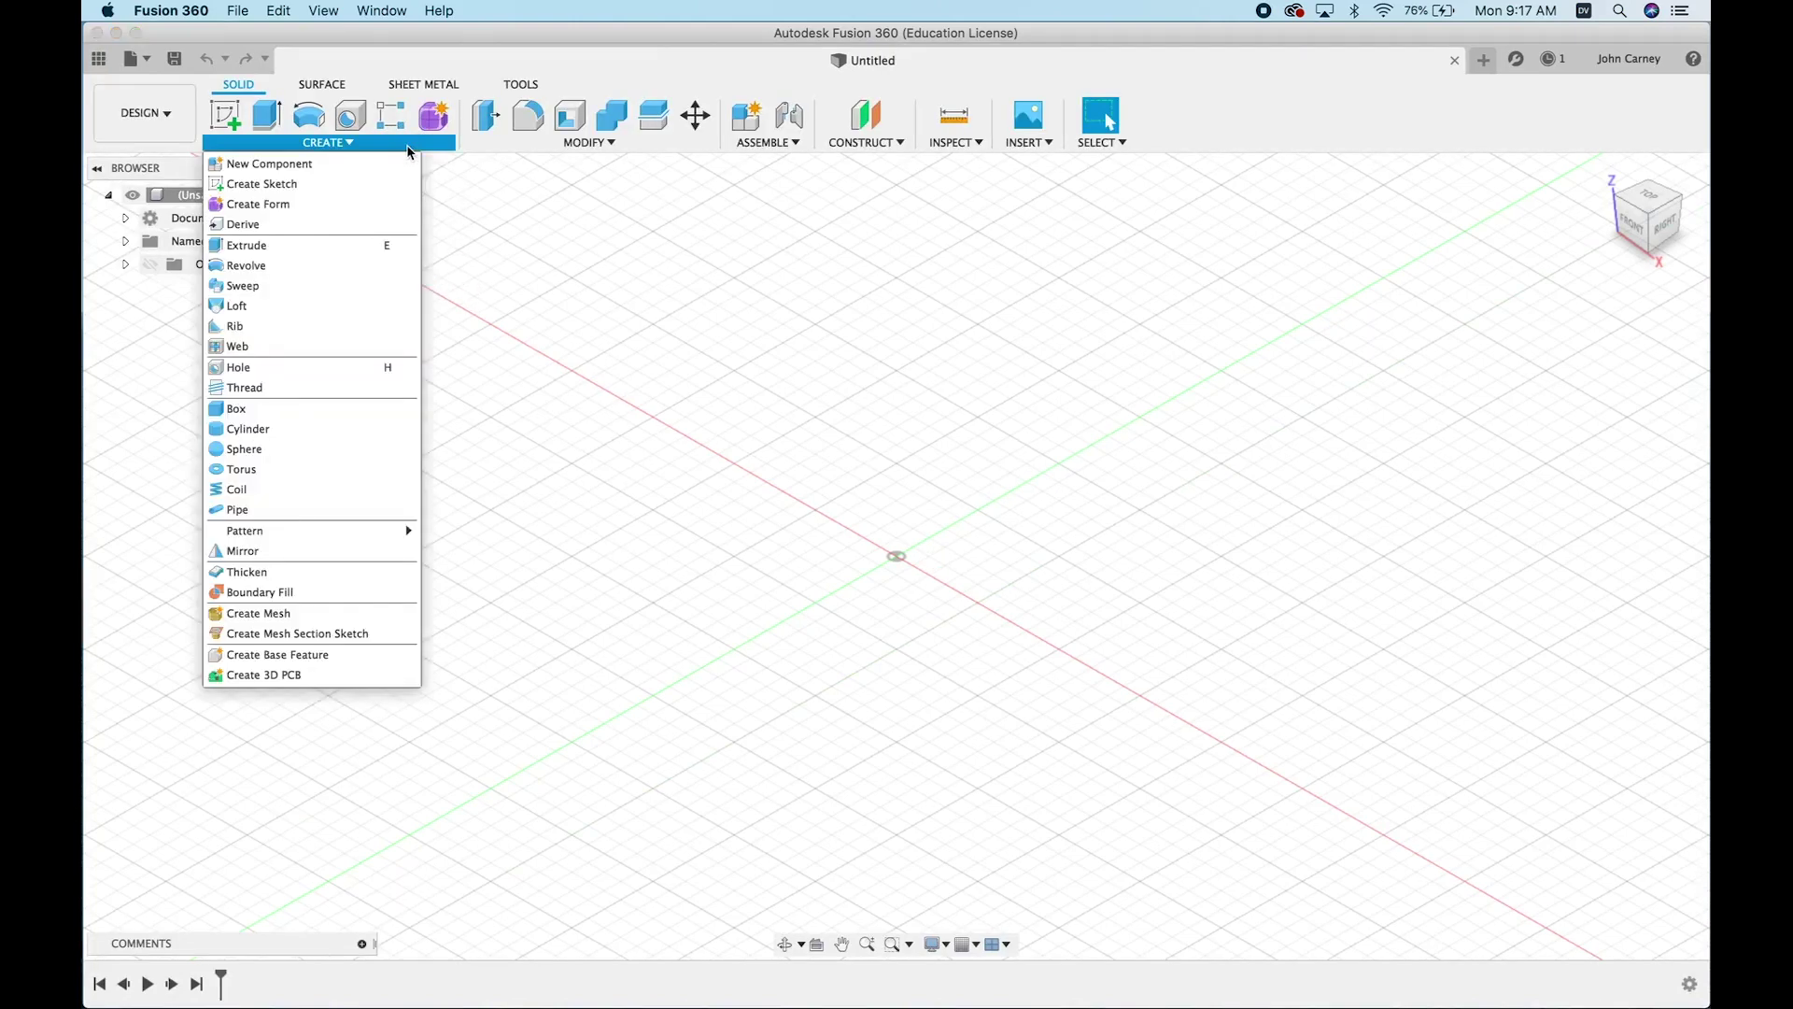
pyautogui.click(267, 408)
pyautogui.click(967, 556)
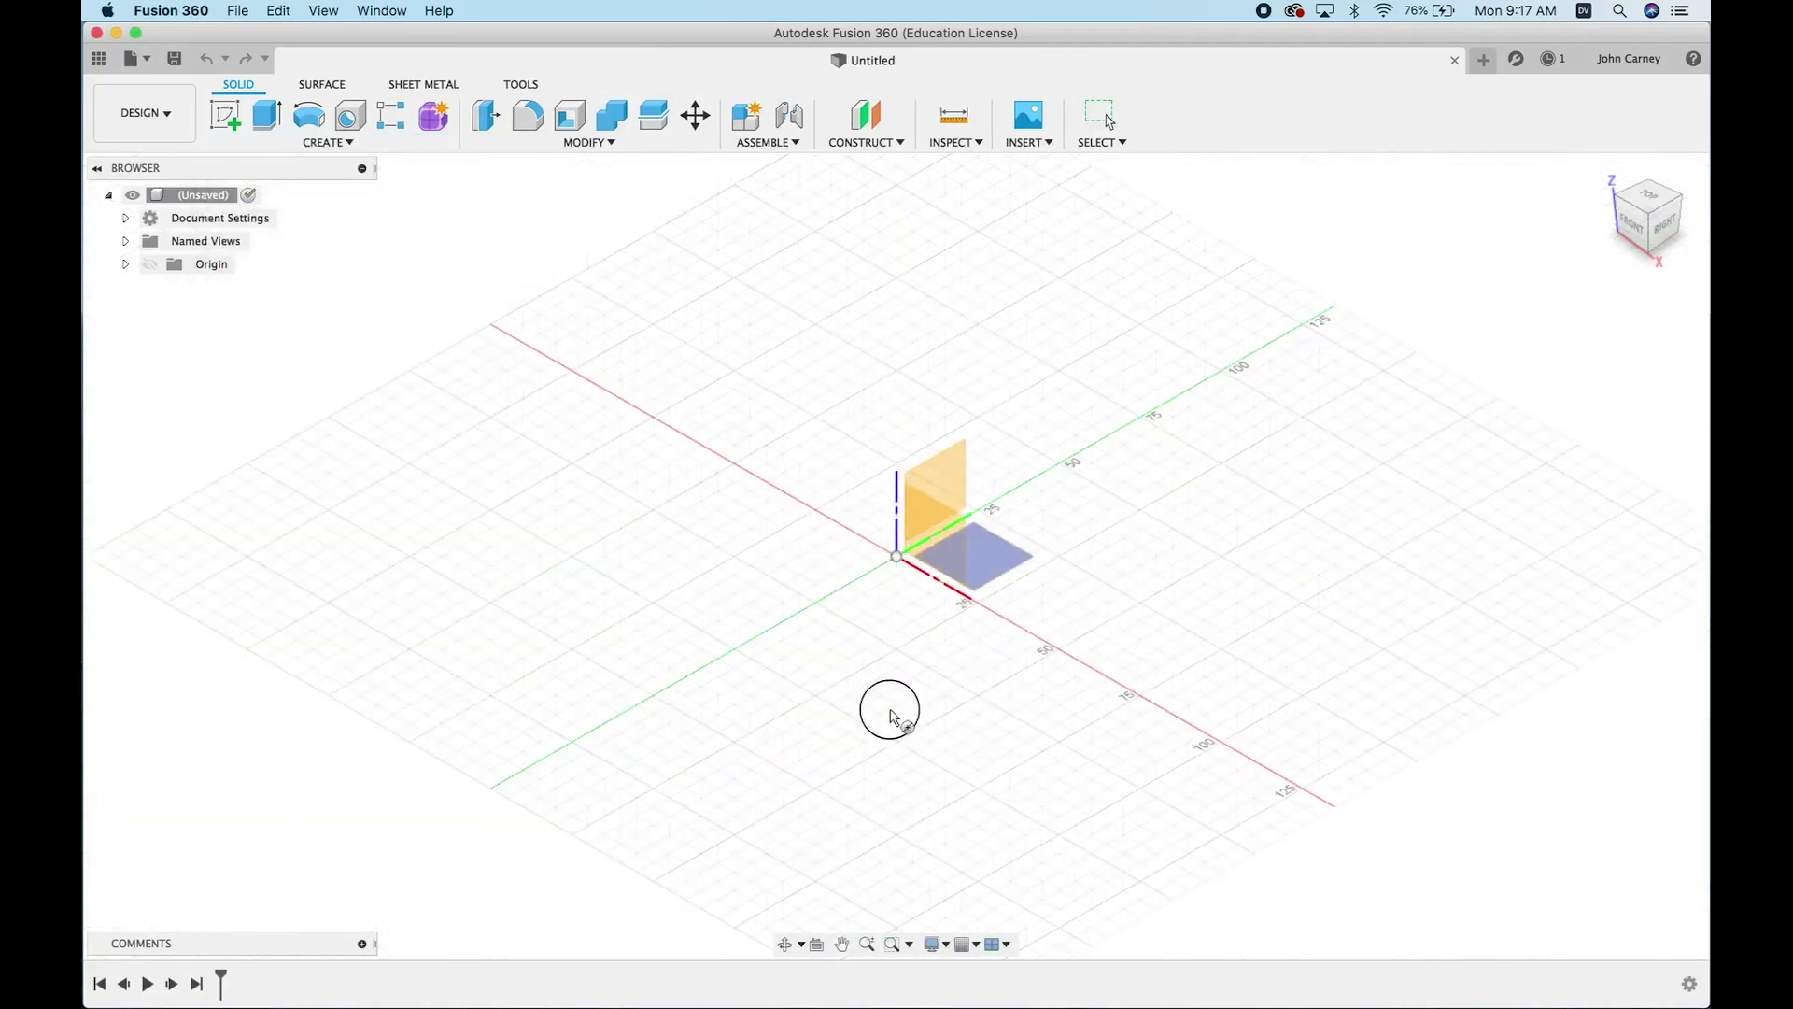
pyautogui.click(897, 558)
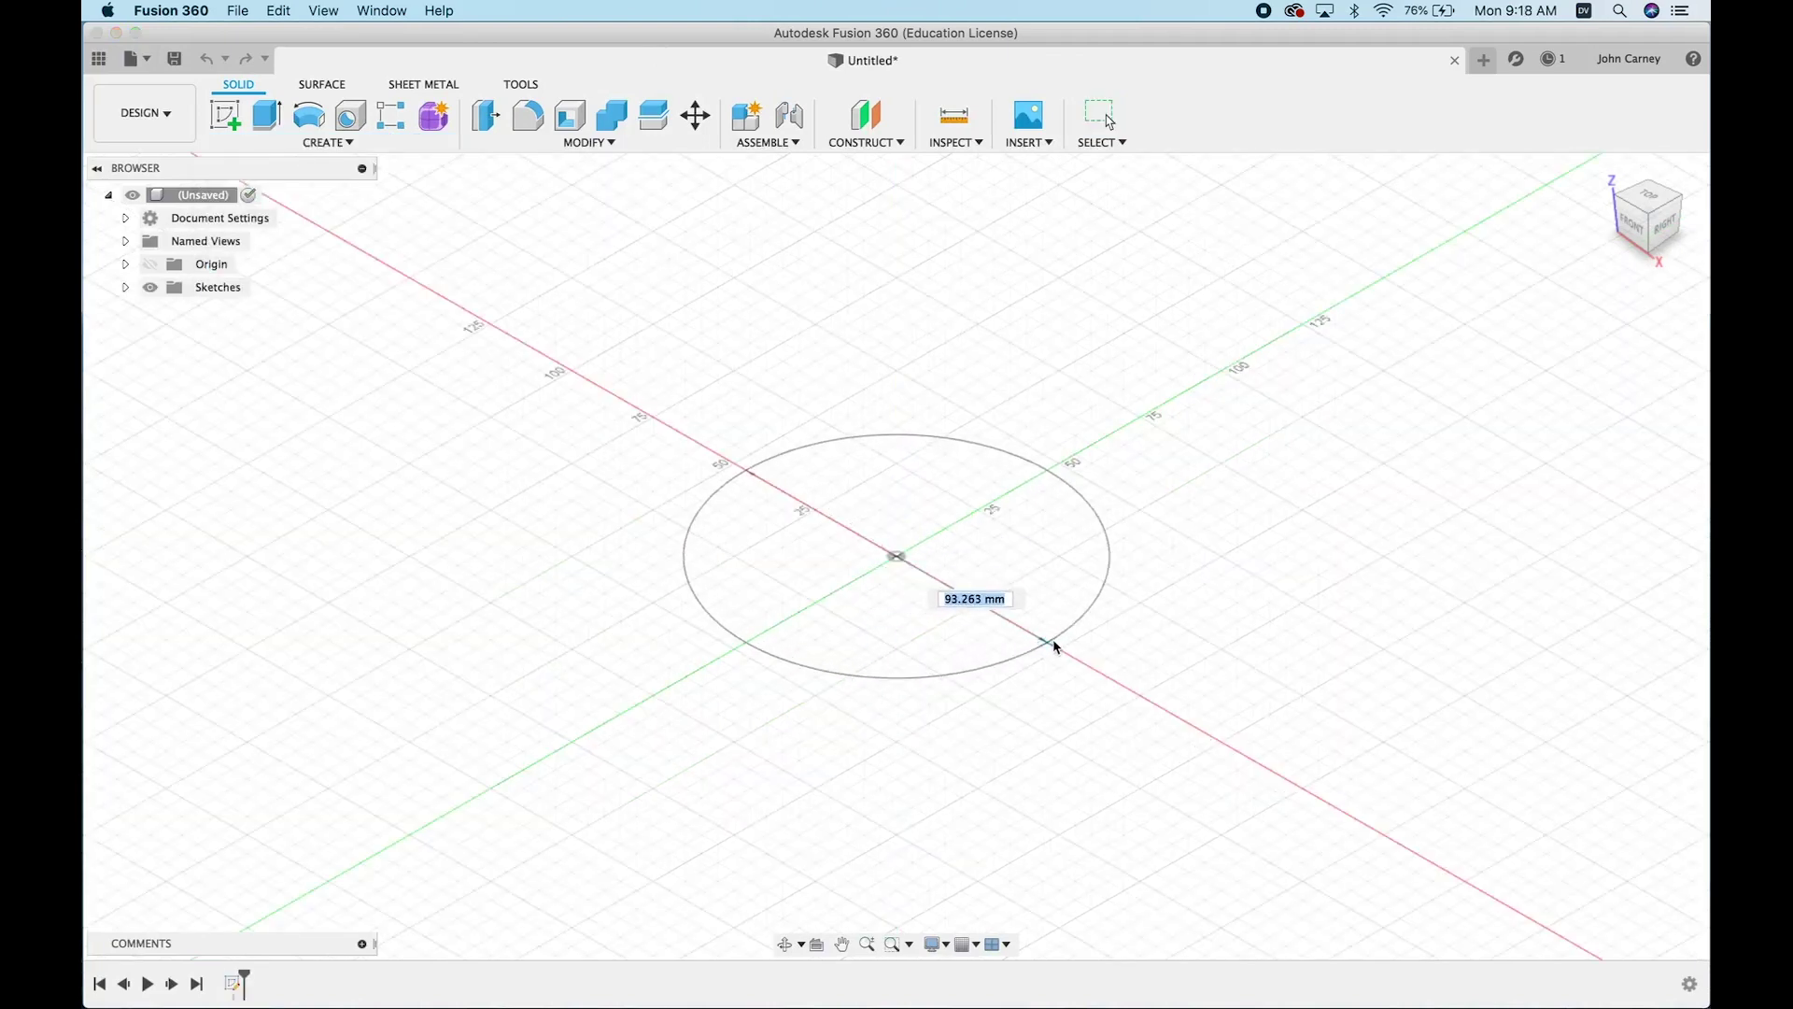
pyautogui.click(1058, 649)
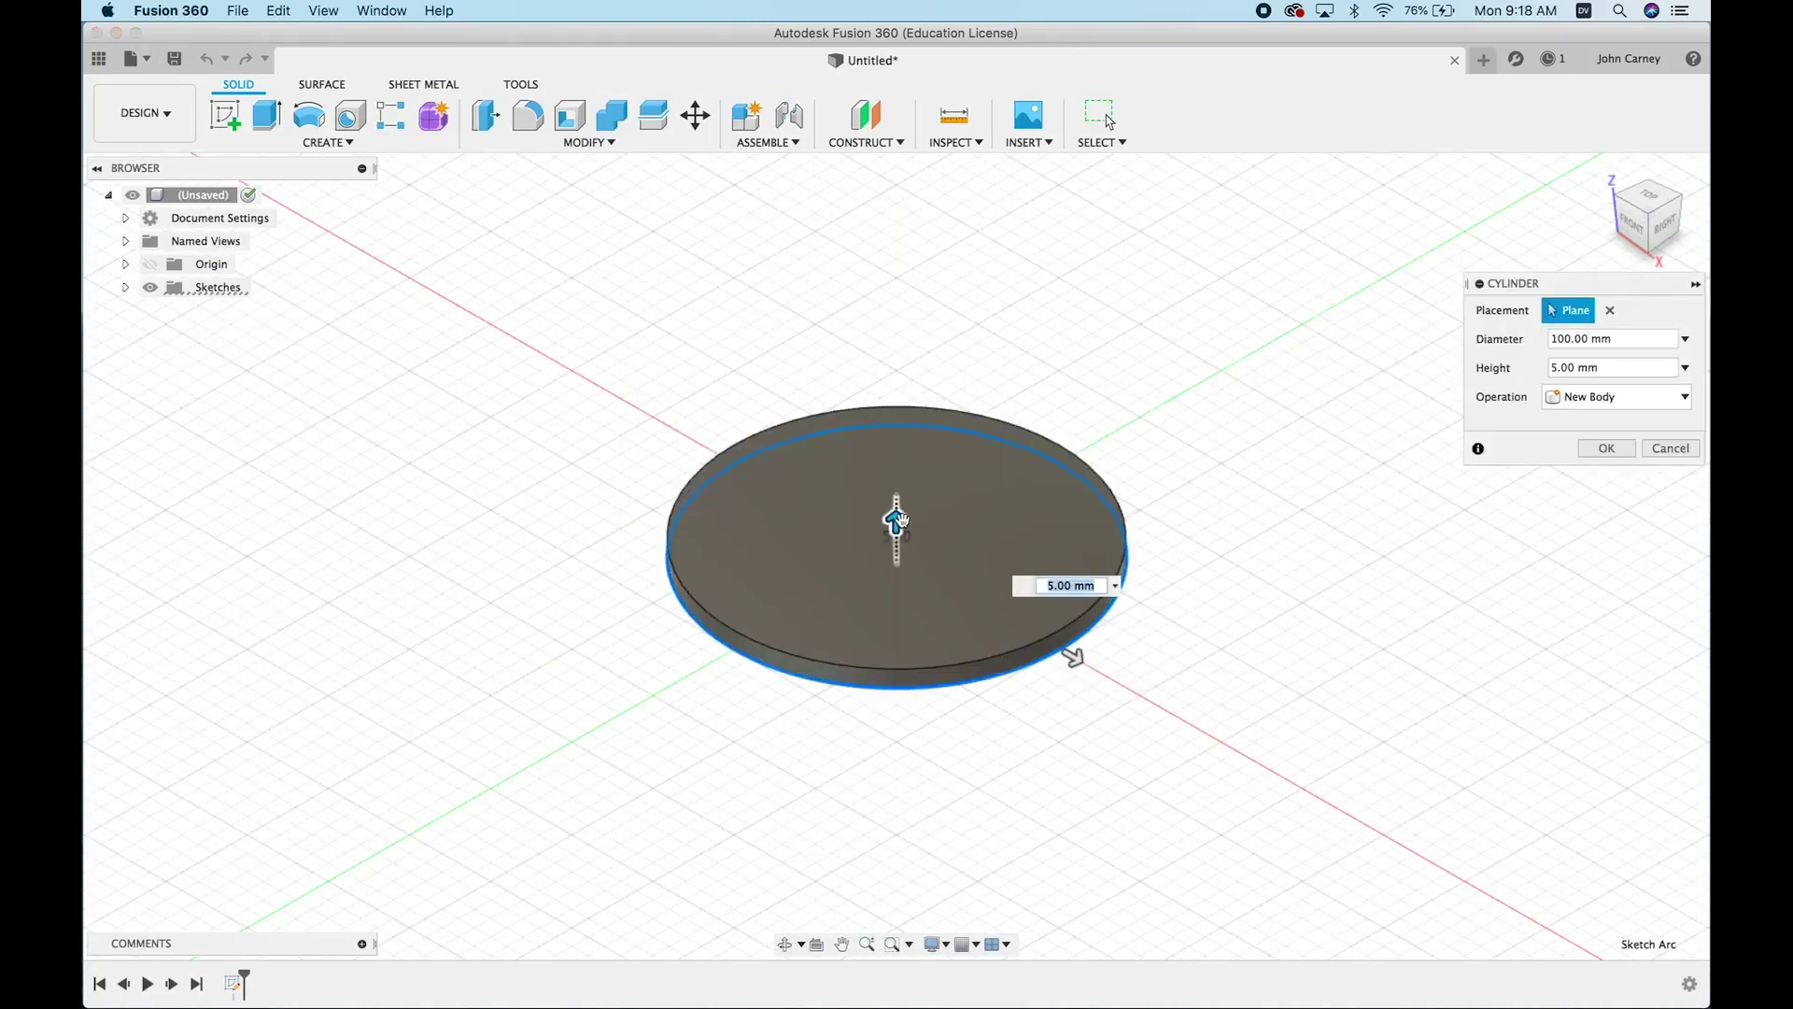
pyautogui.moveTo(899, 521); pyautogui.dragTo(897, 504)
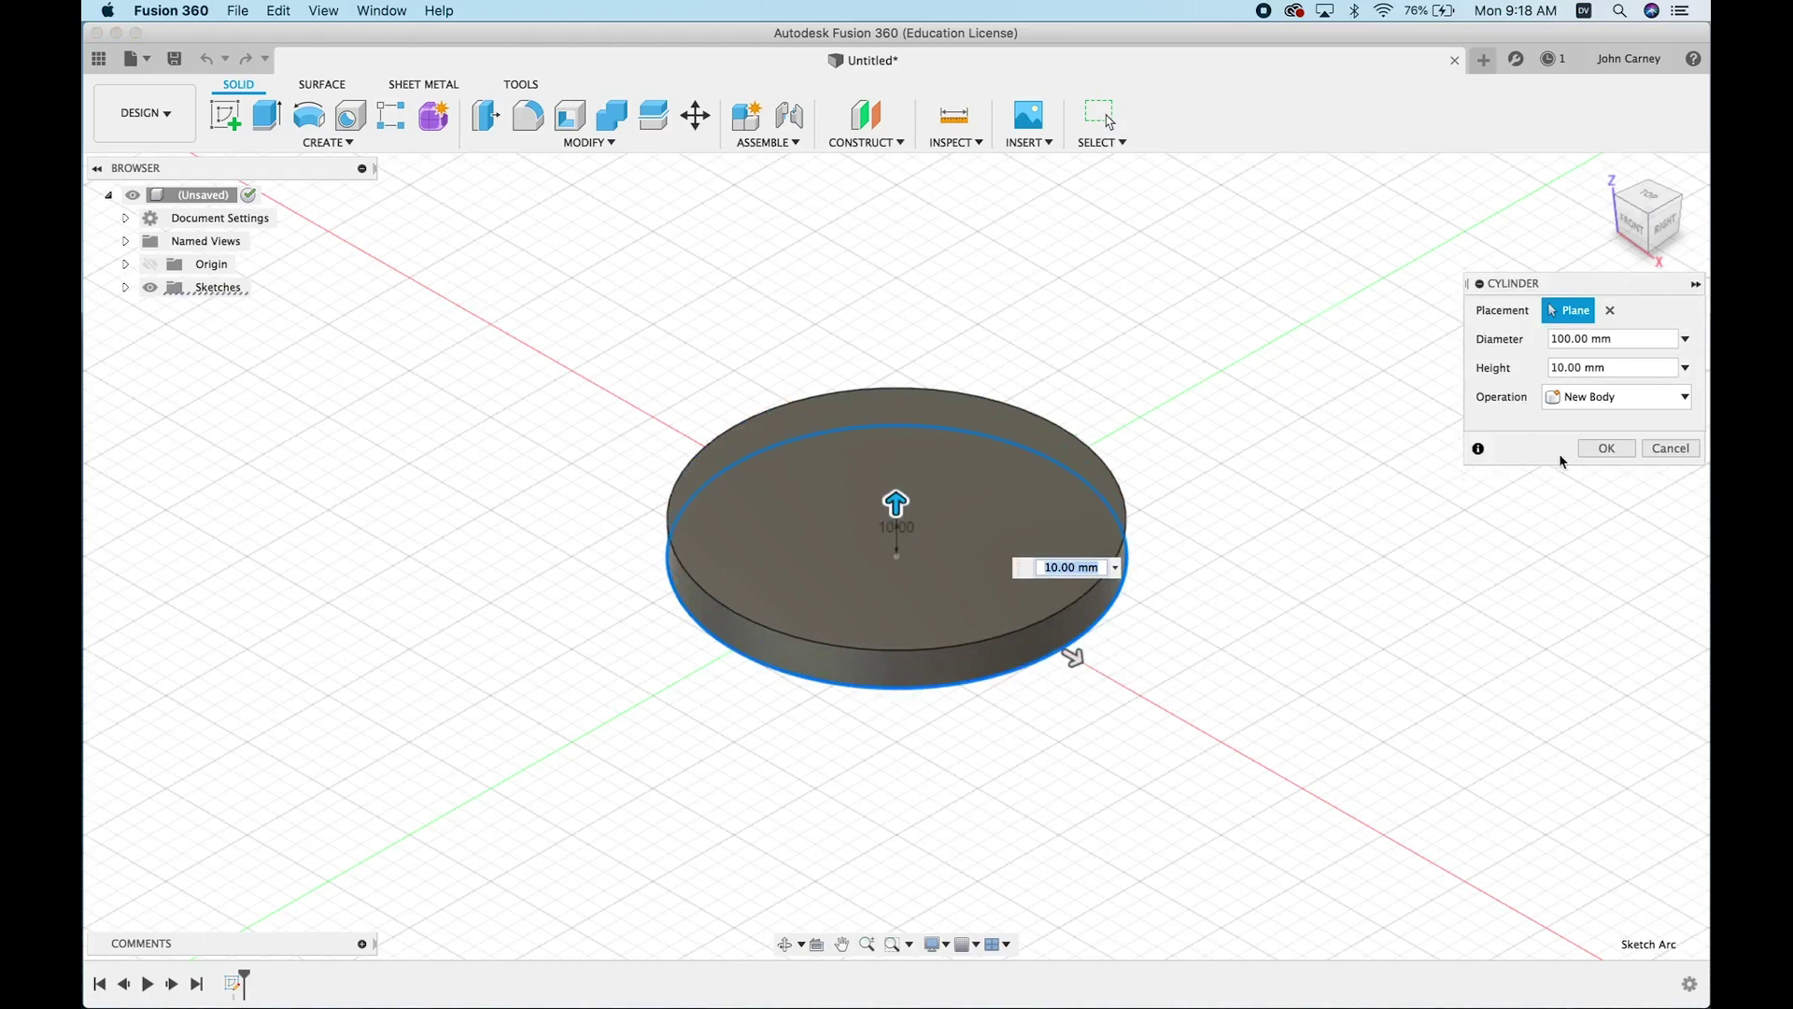
pyautogui.click(1586, 451)
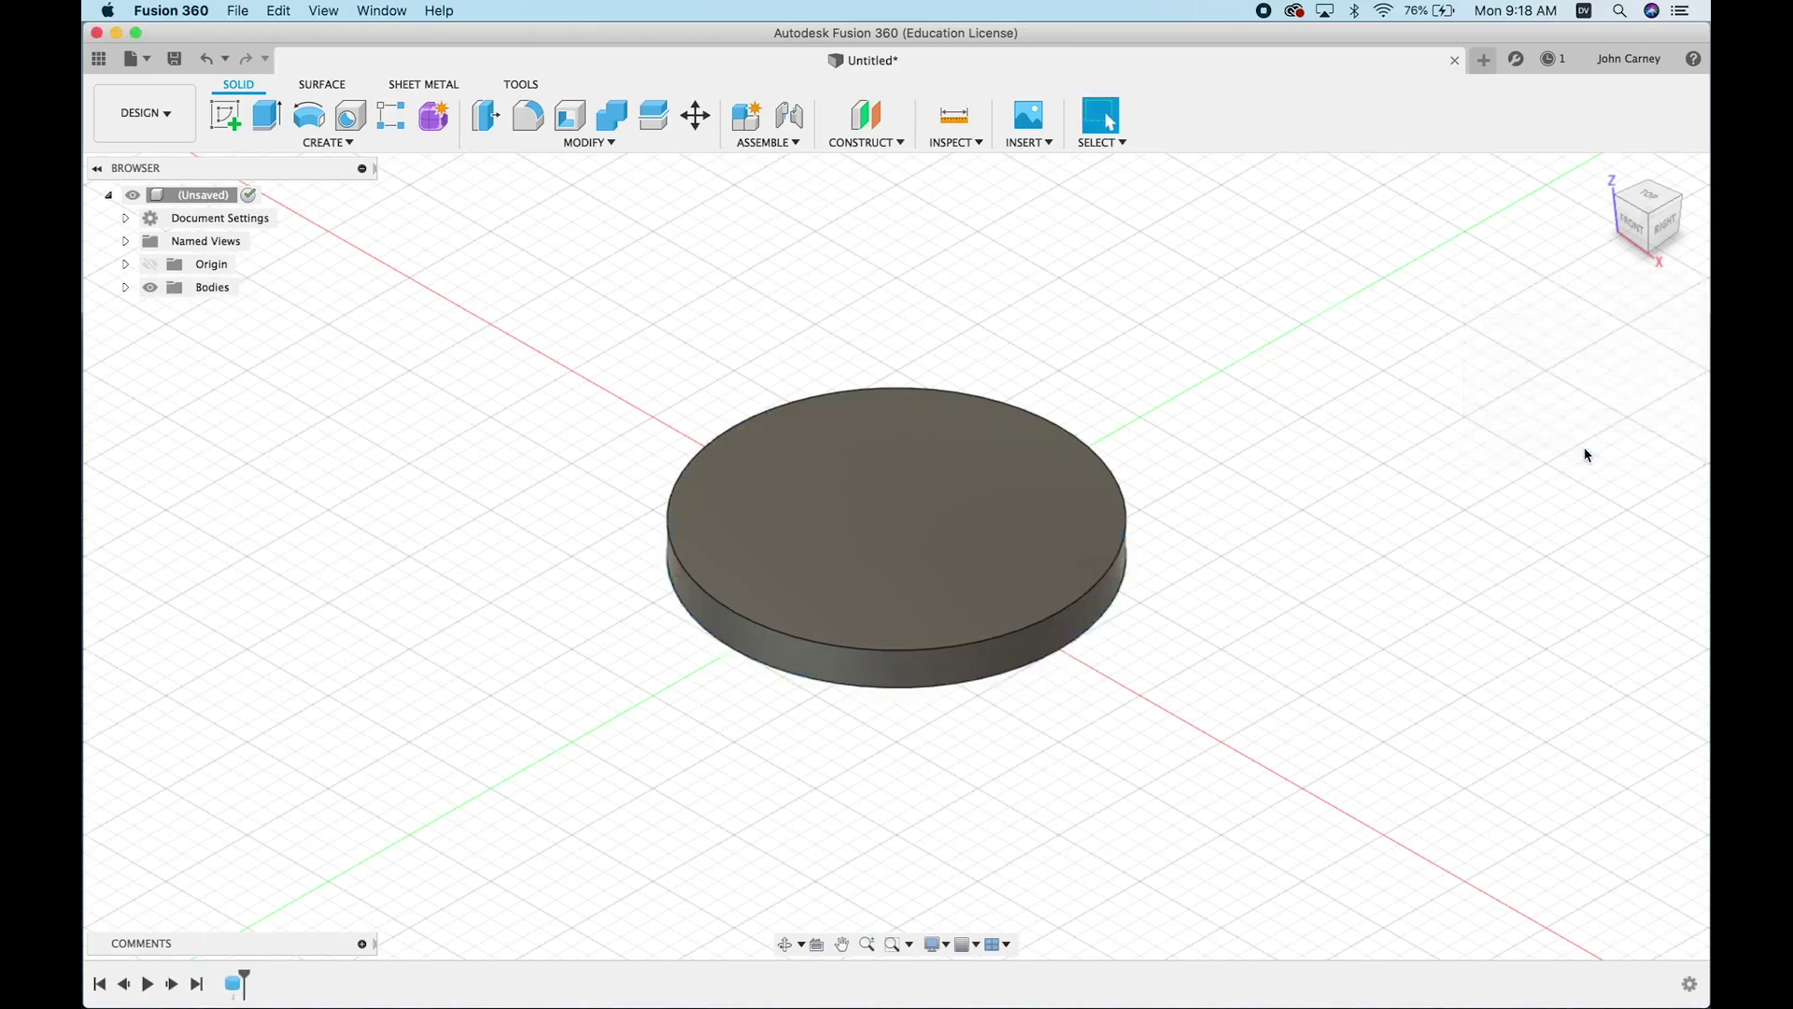
pyautogui.click(598, 143)
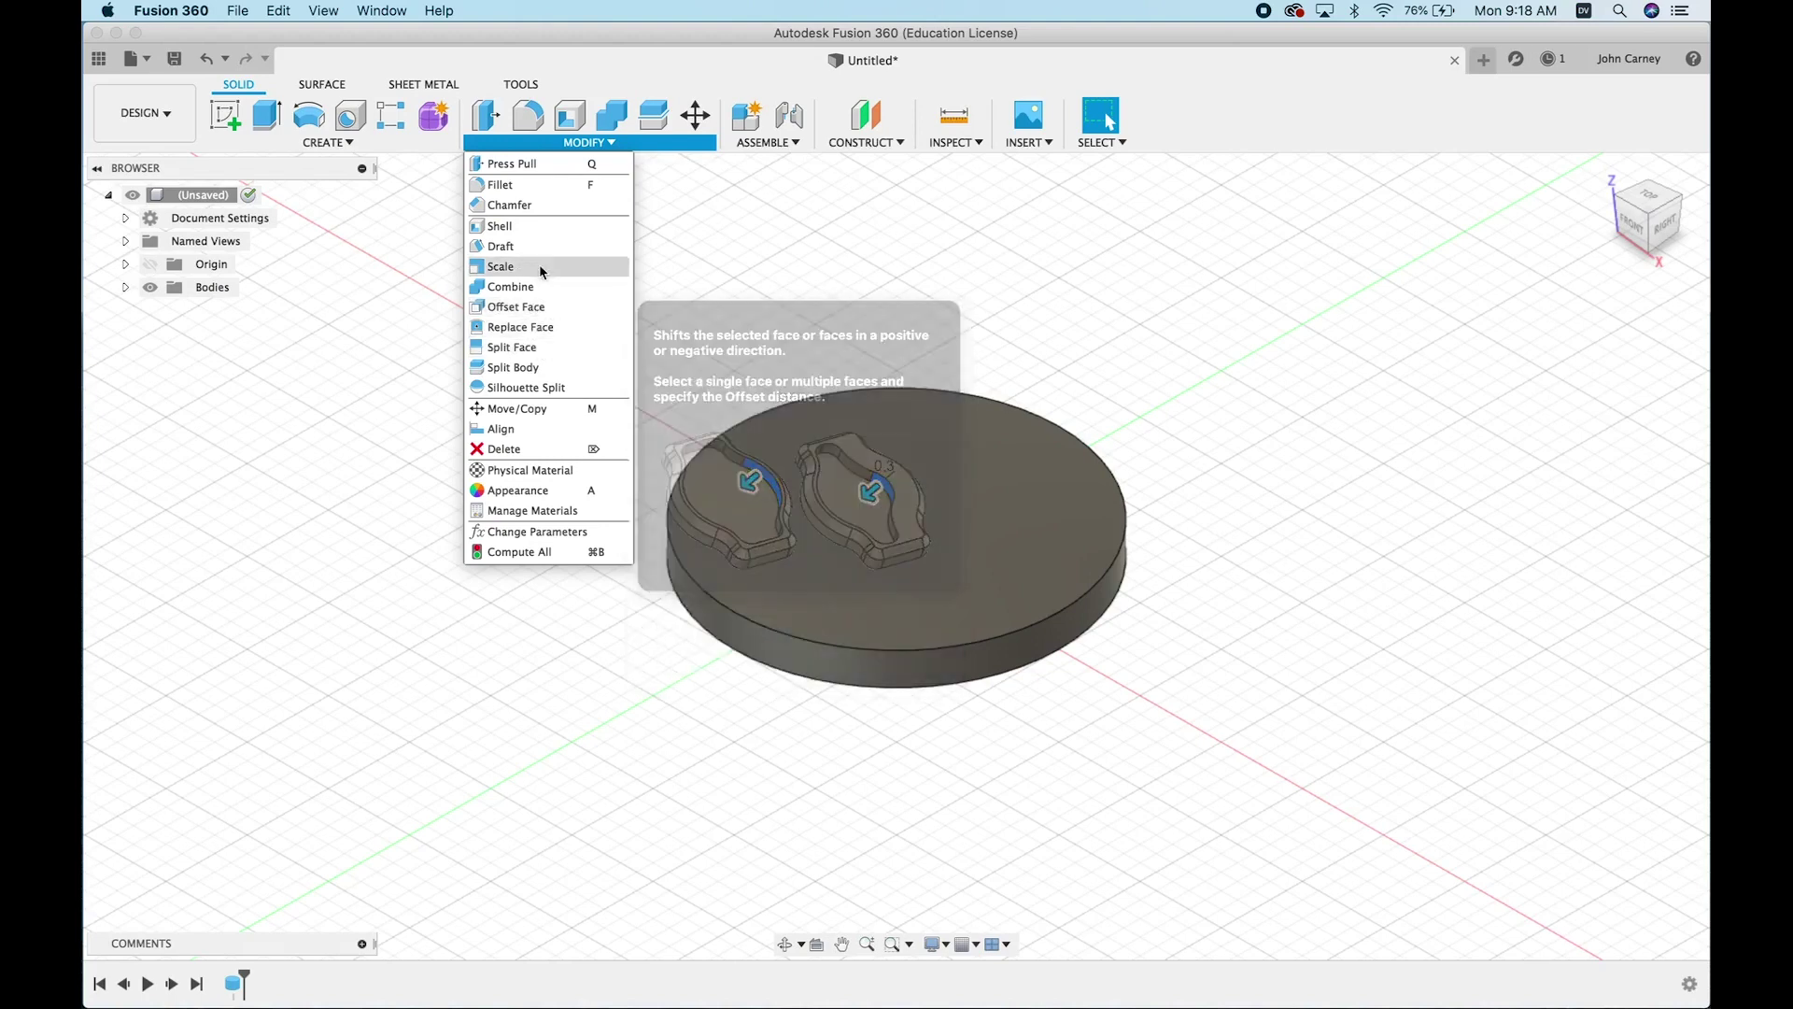
# - Chamfer the disc's top edge using Distance and angle: 5 mm at 60°
pyautogui.click(525, 205)
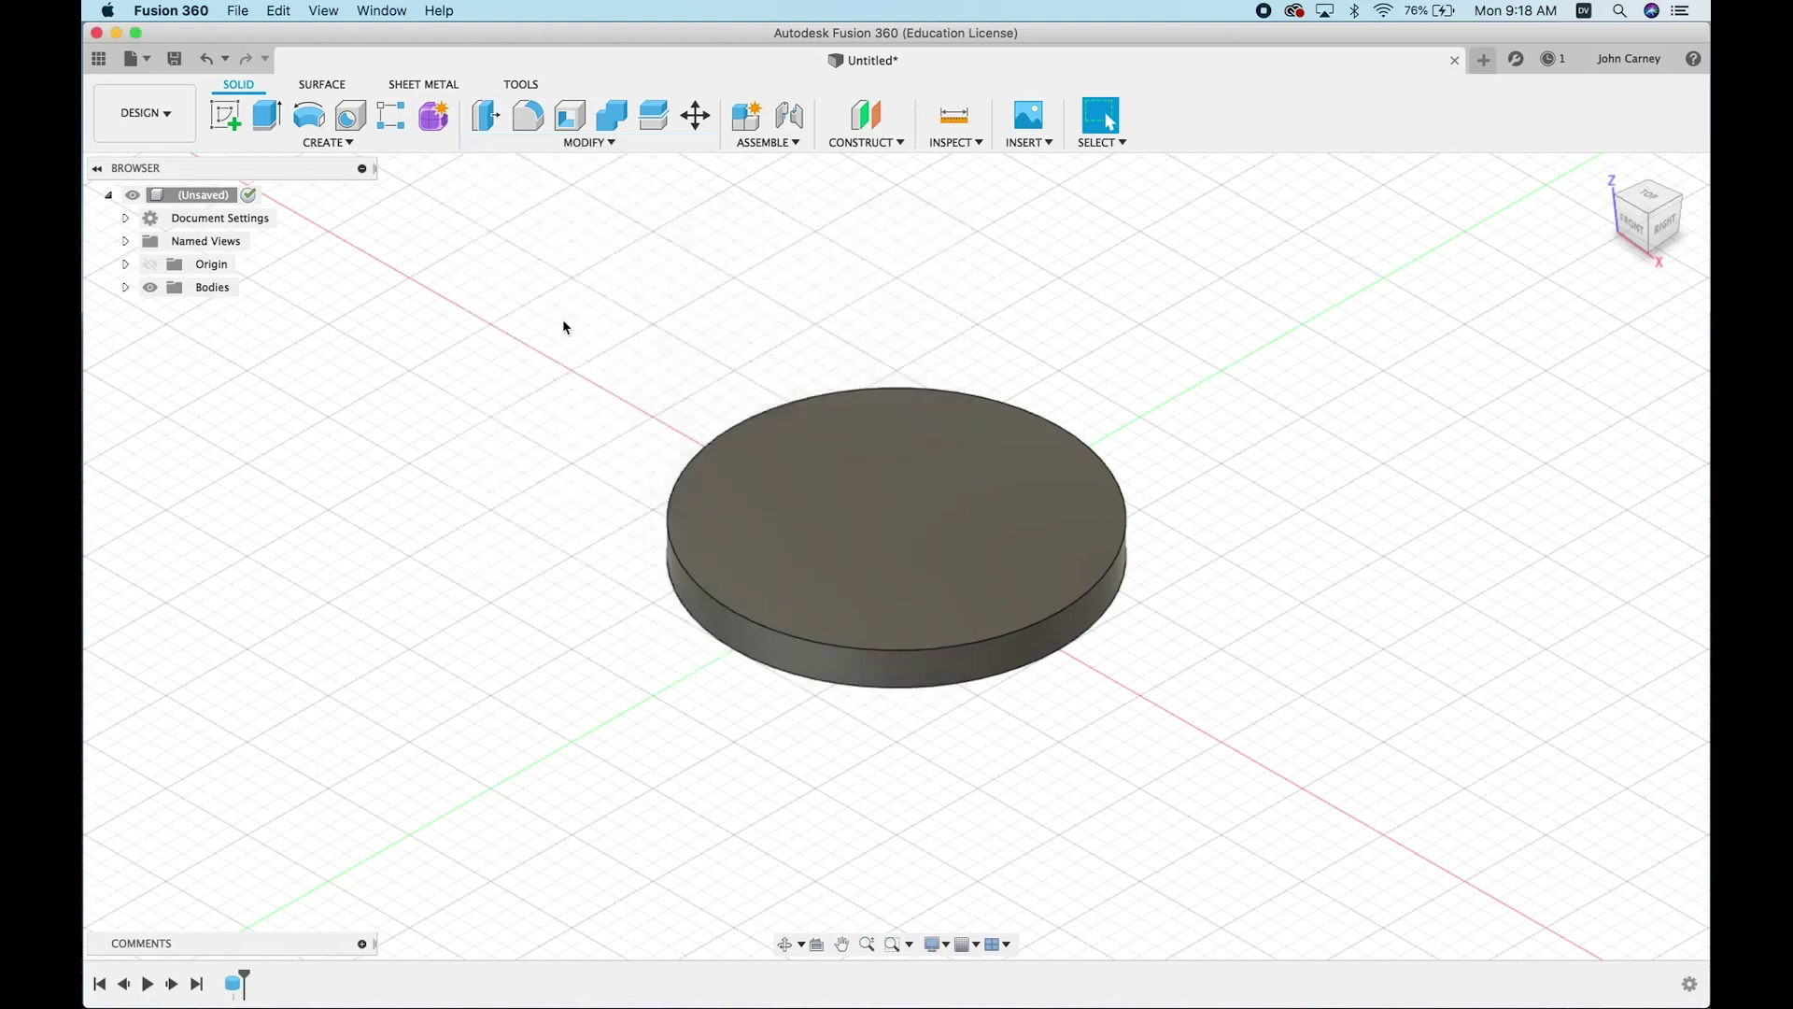
pyautogui.click(696, 589)
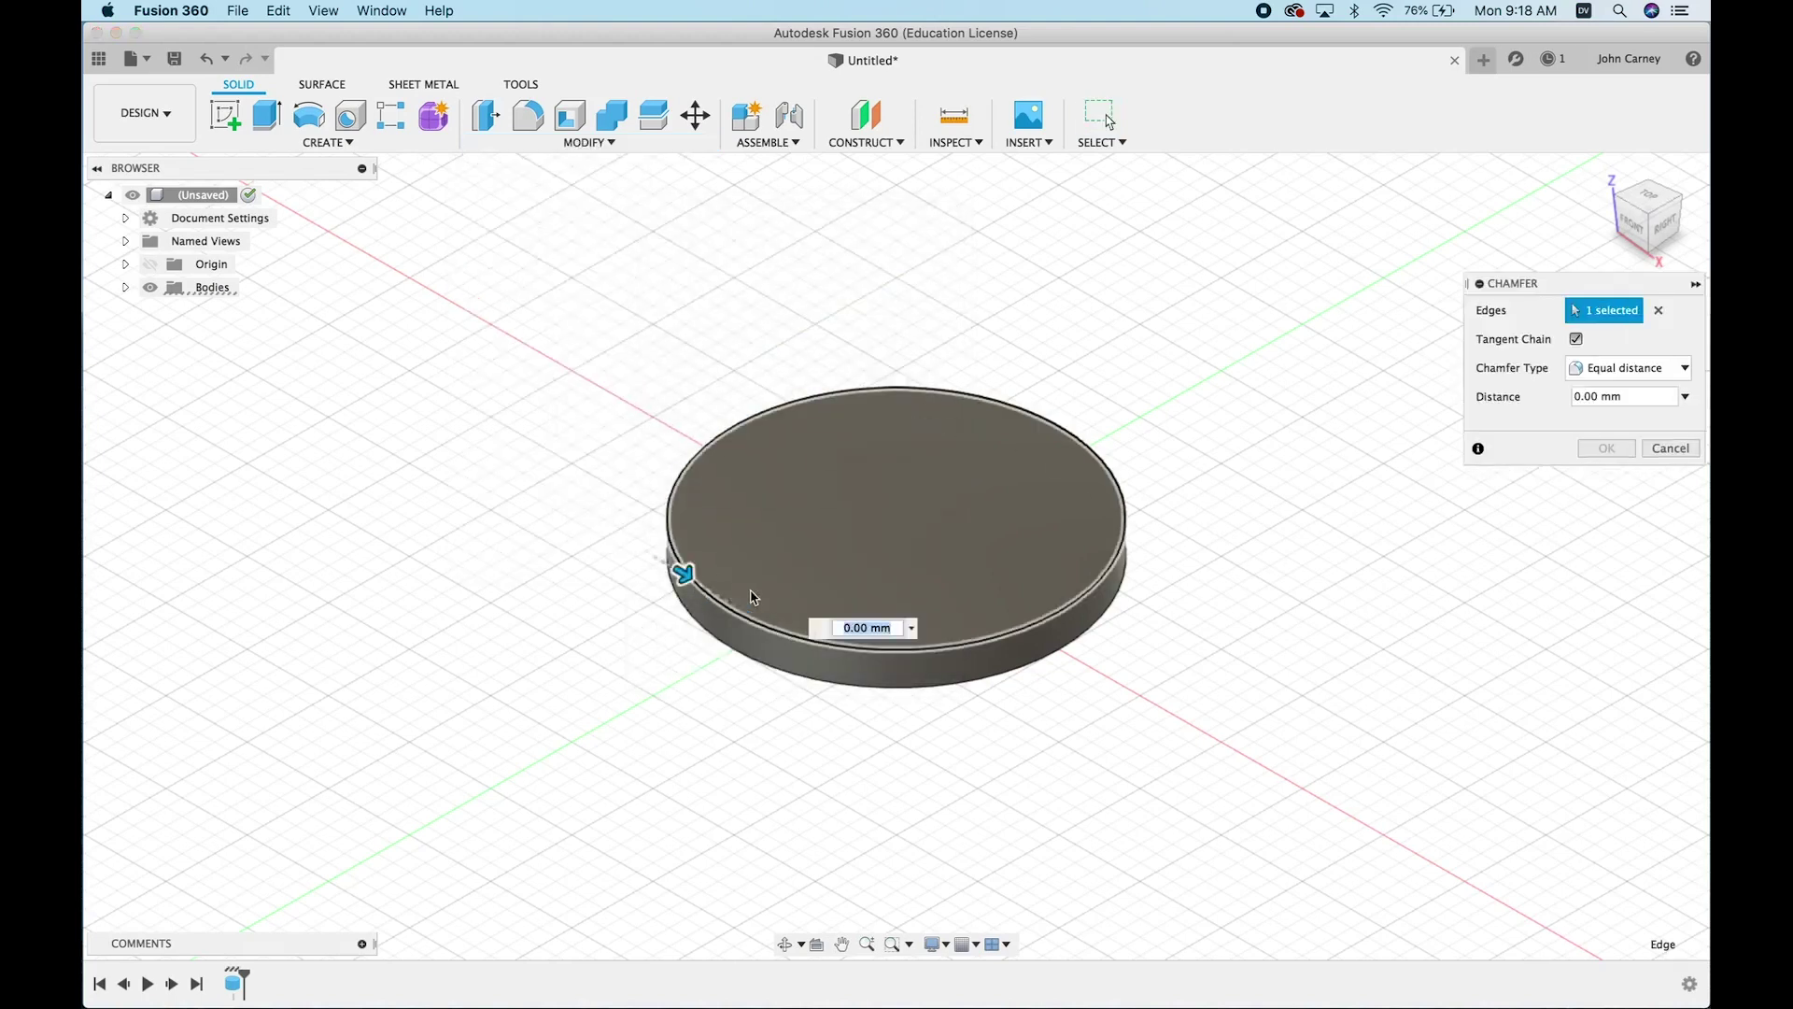
pyautogui.click(1625, 368)
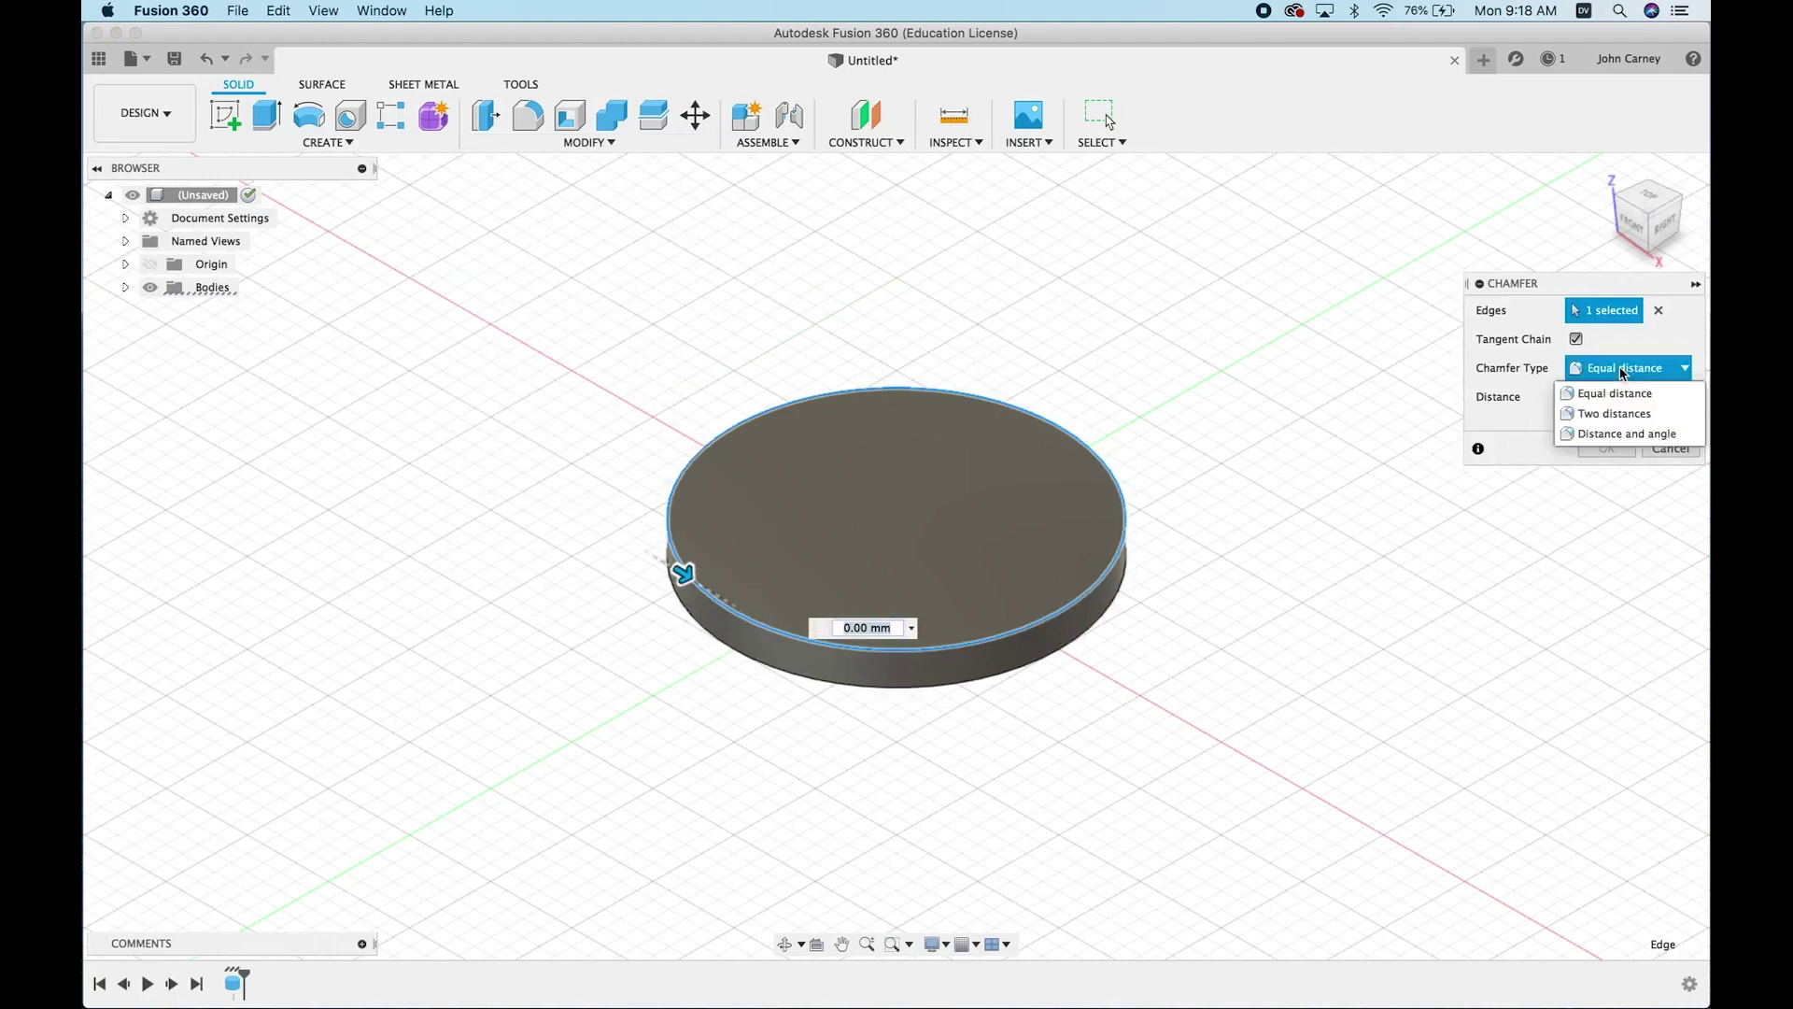
pyautogui.click(1616, 436)
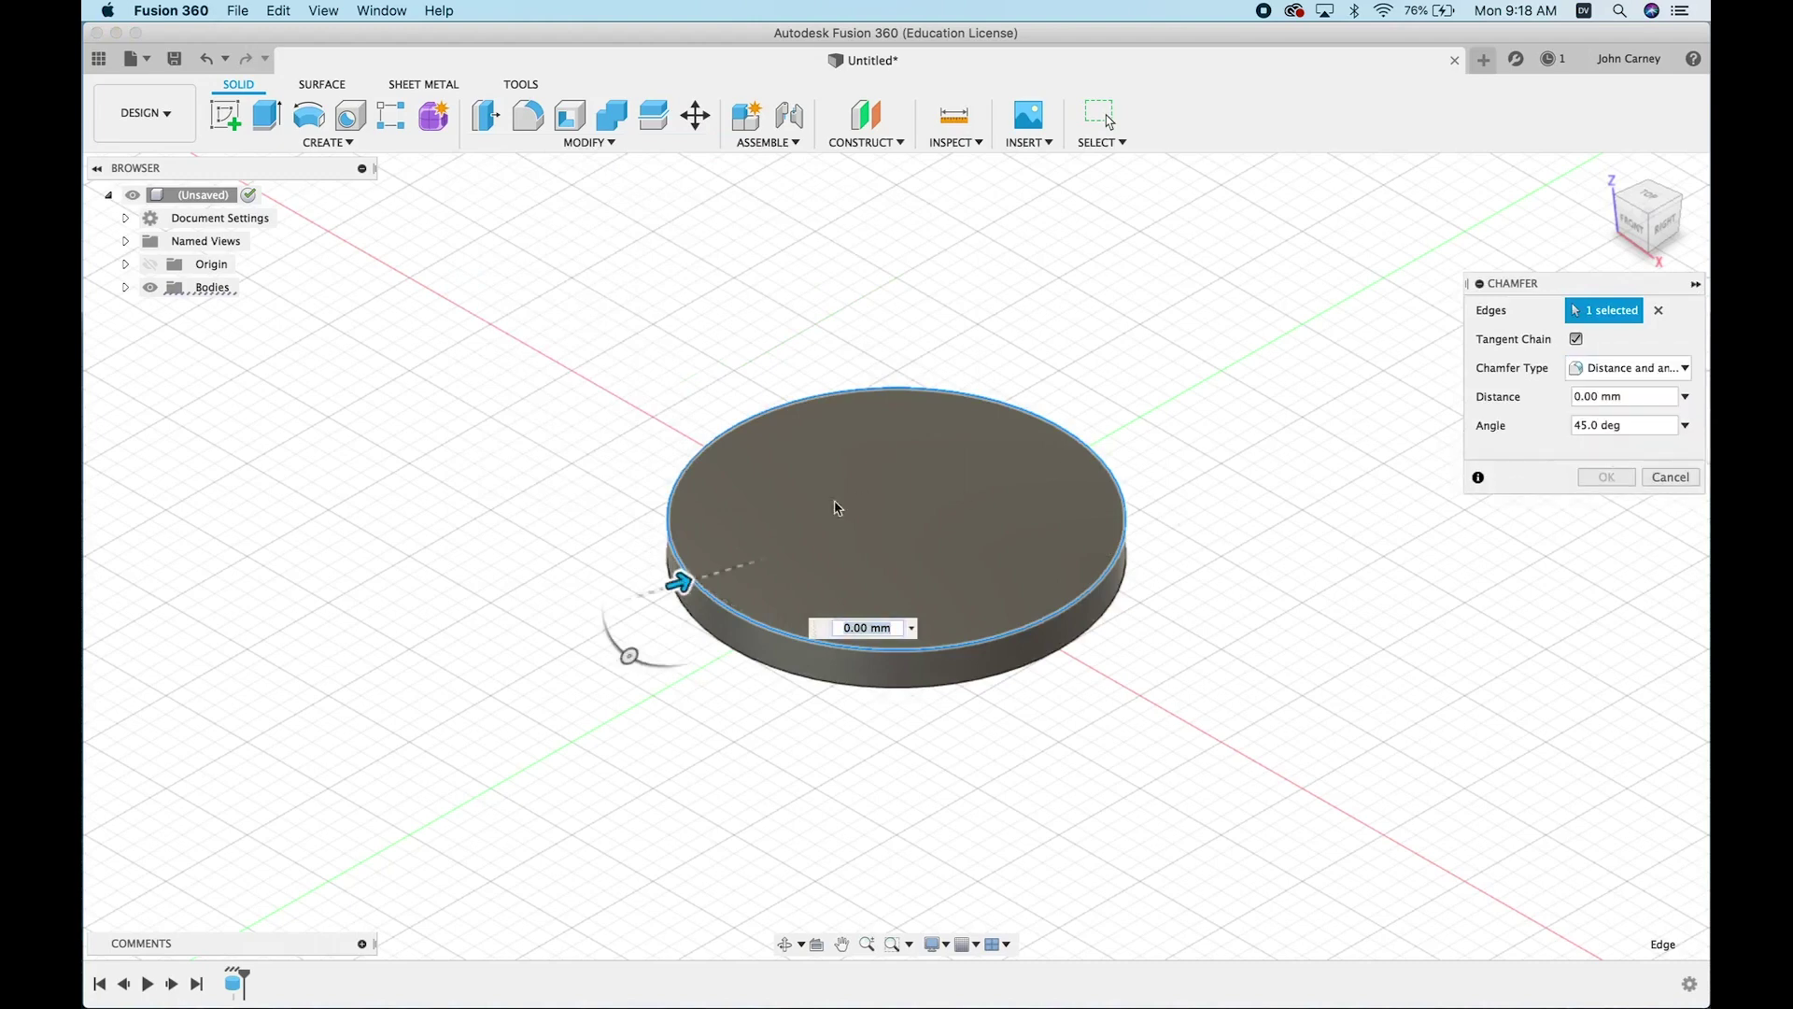
pyautogui.moveTo(684, 584); pyautogui.dragTo(675, 655)
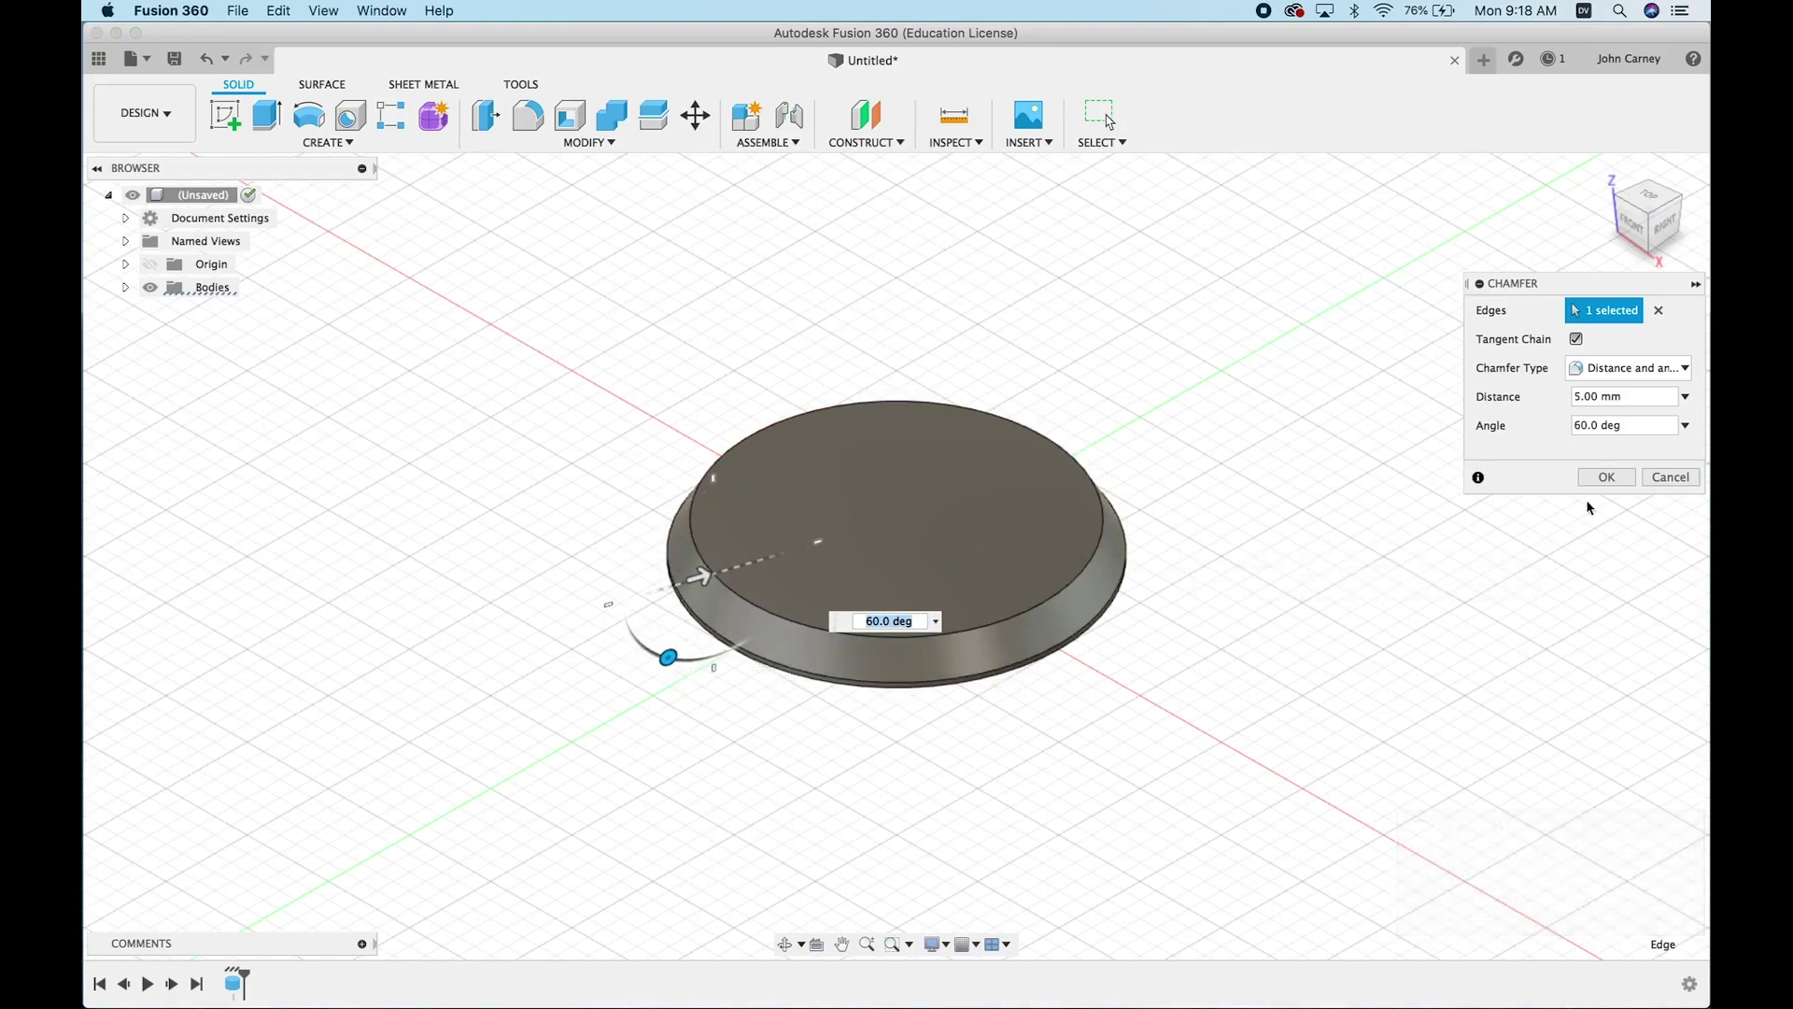
pyautogui.click(1606, 477)
pyautogui.scroll(10, 1121, 584)
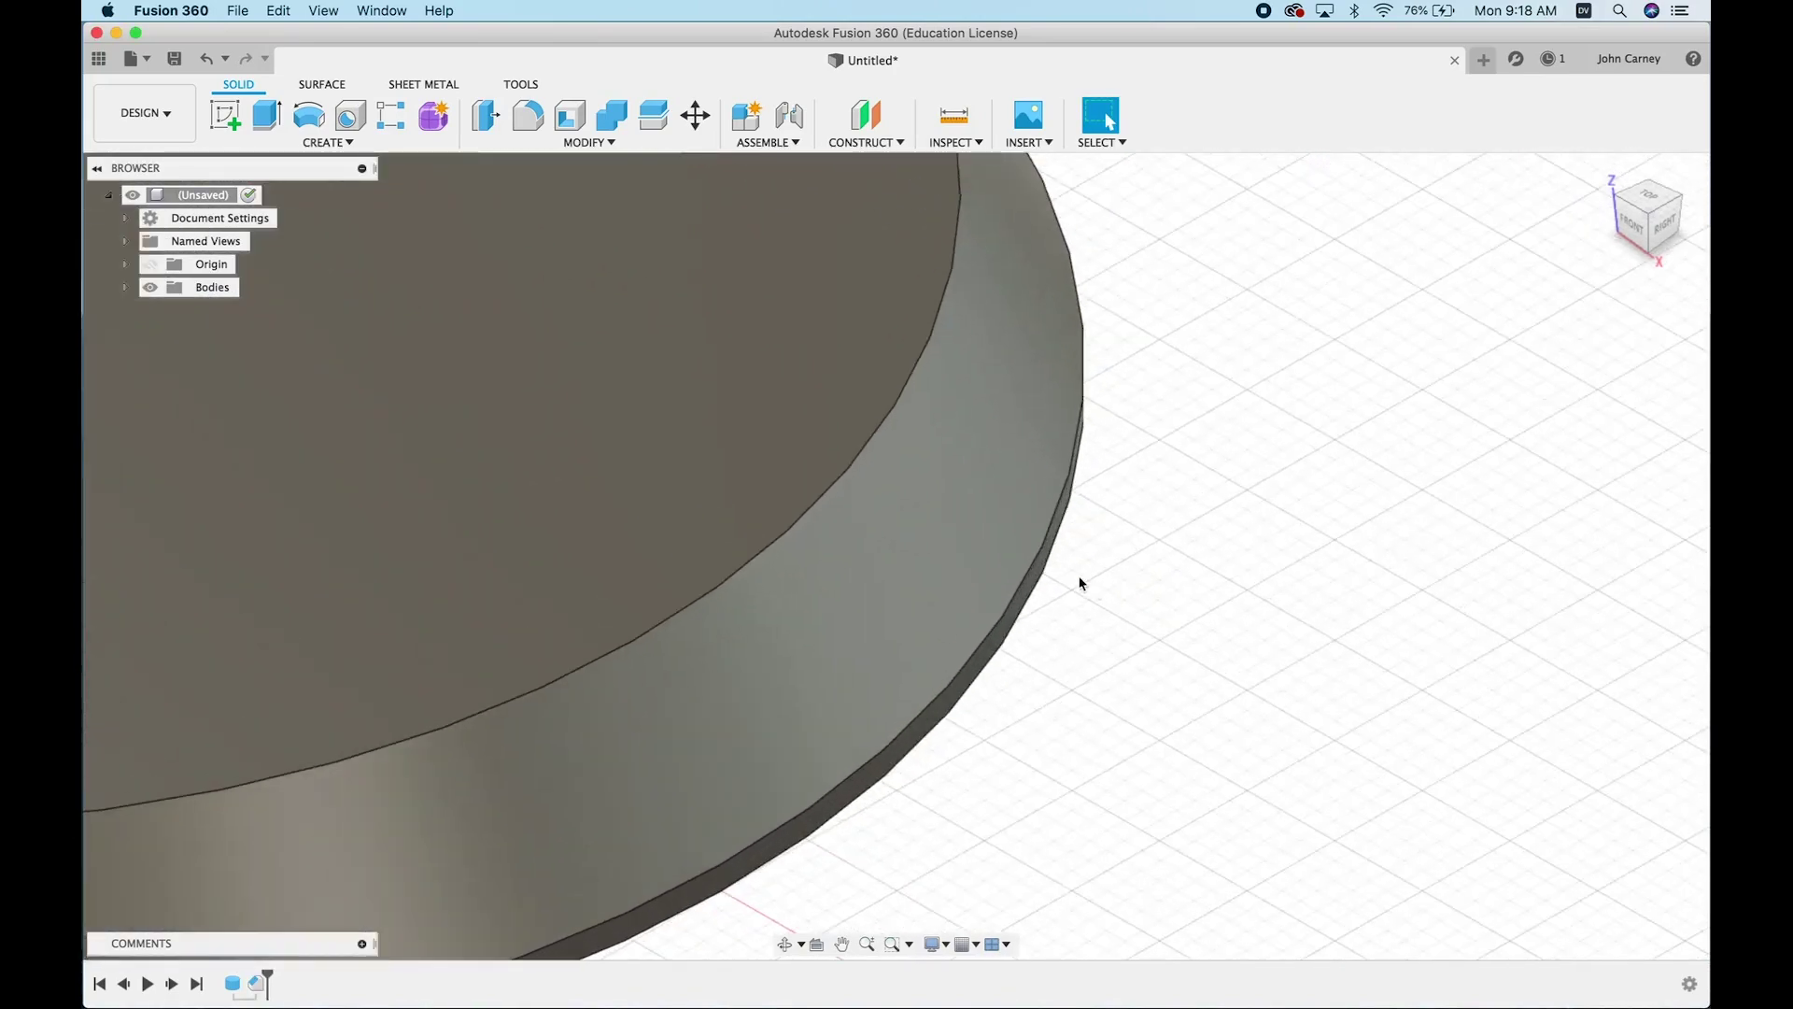
# - Fillet the disc's inner top edge with a 2 mm radius
pyautogui.click(467, 142)
pyautogui.click(527, 184)
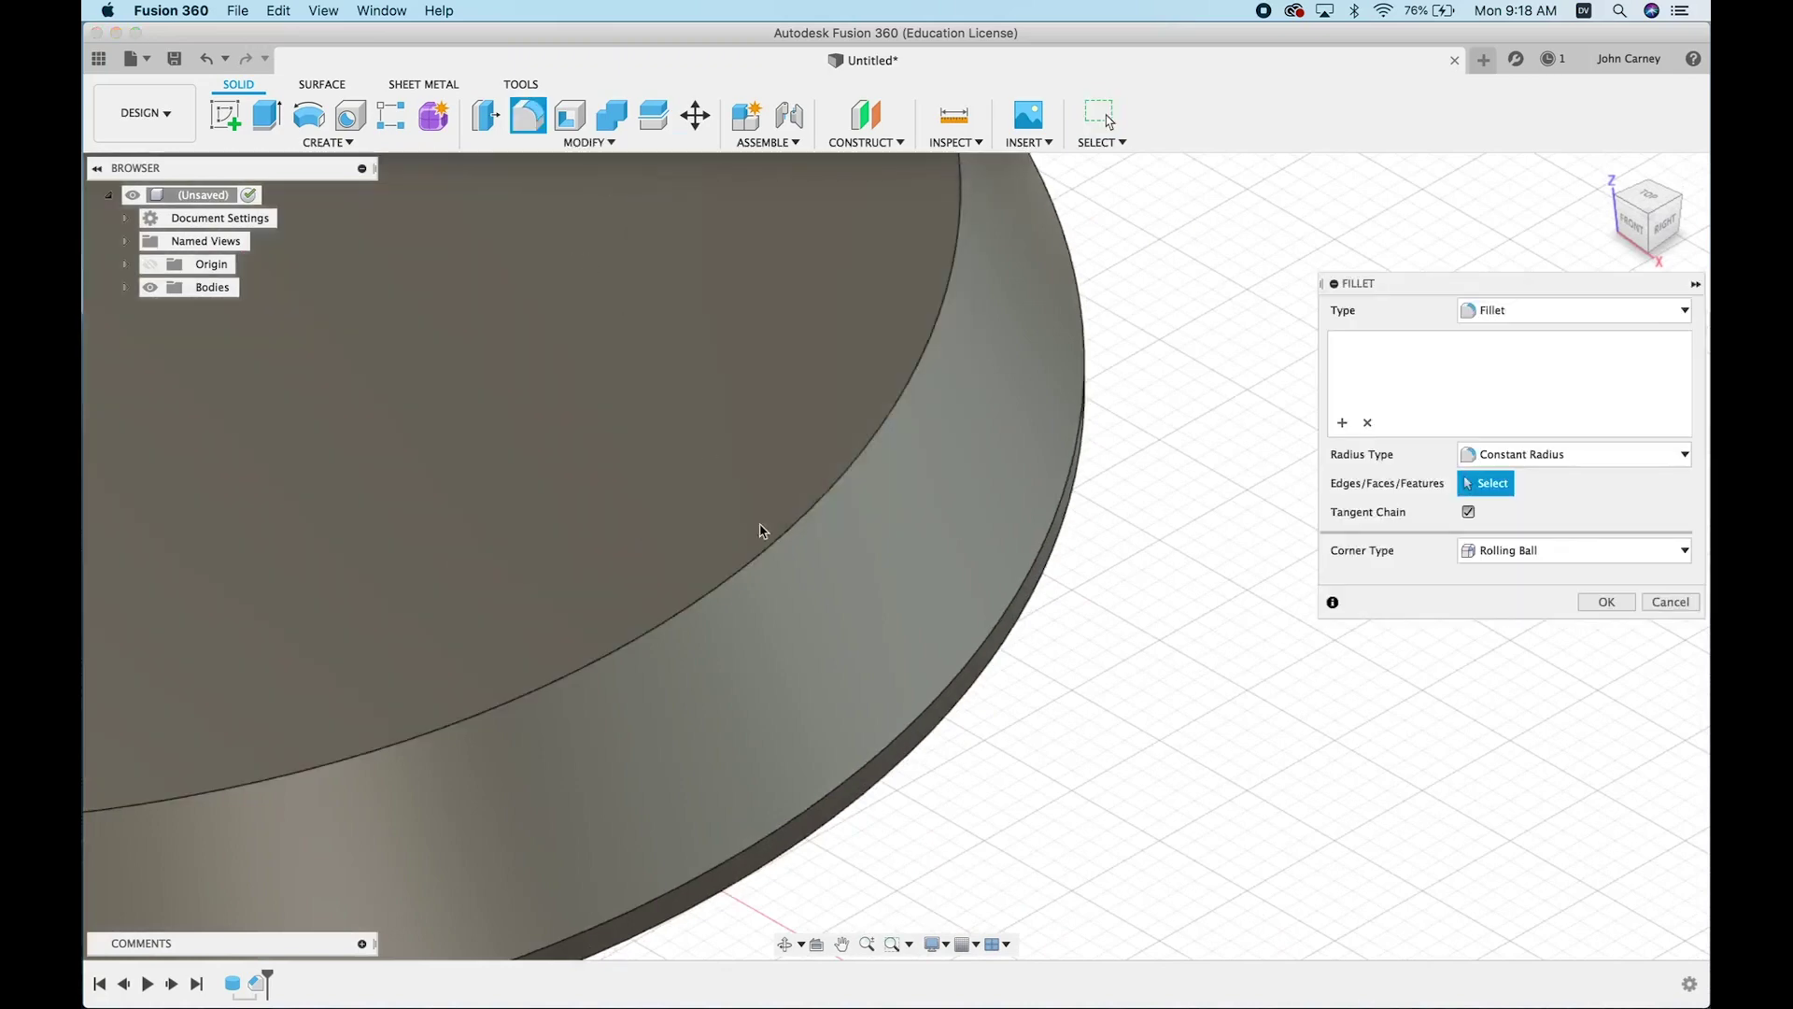
pyautogui.click(770, 543)
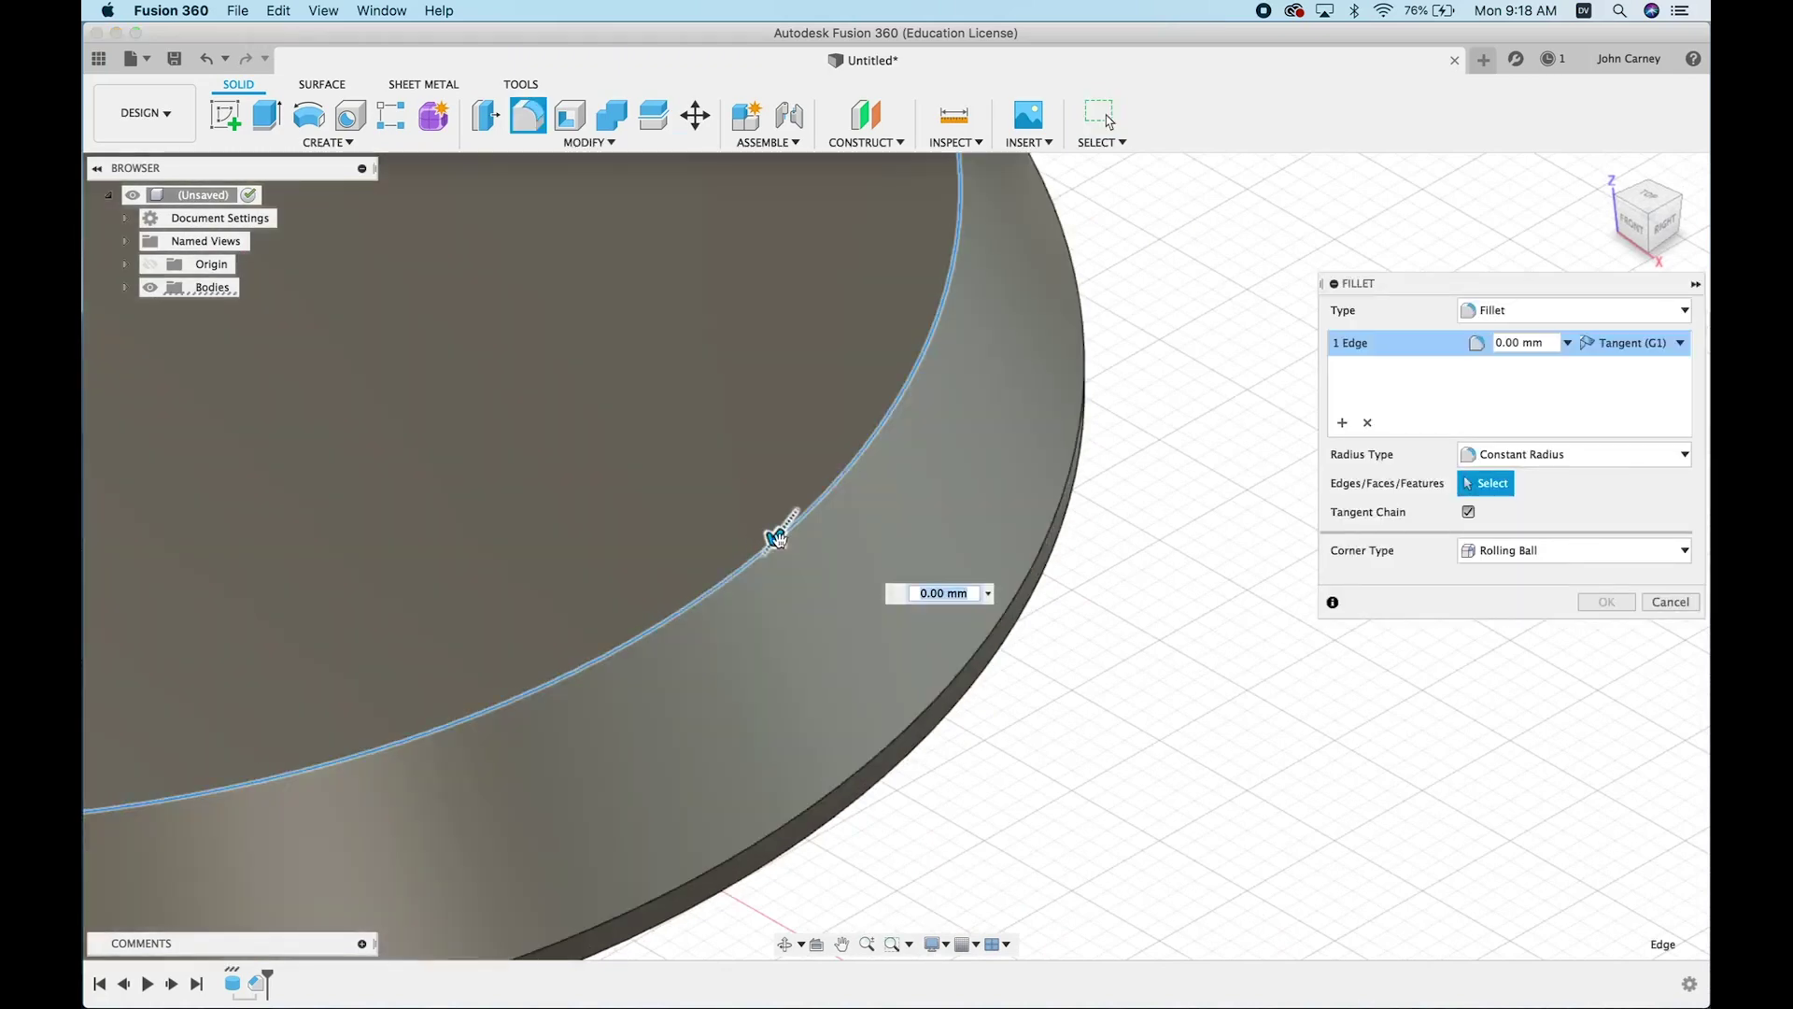
pyautogui.moveTo(783, 525)
pyautogui.mouseDown()
pyautogui.moveTo(753, 560)
pyautogui.moveTo(792, 528)
pyautogui.moveTo(788, 550)
pyautogui.mouseUp()
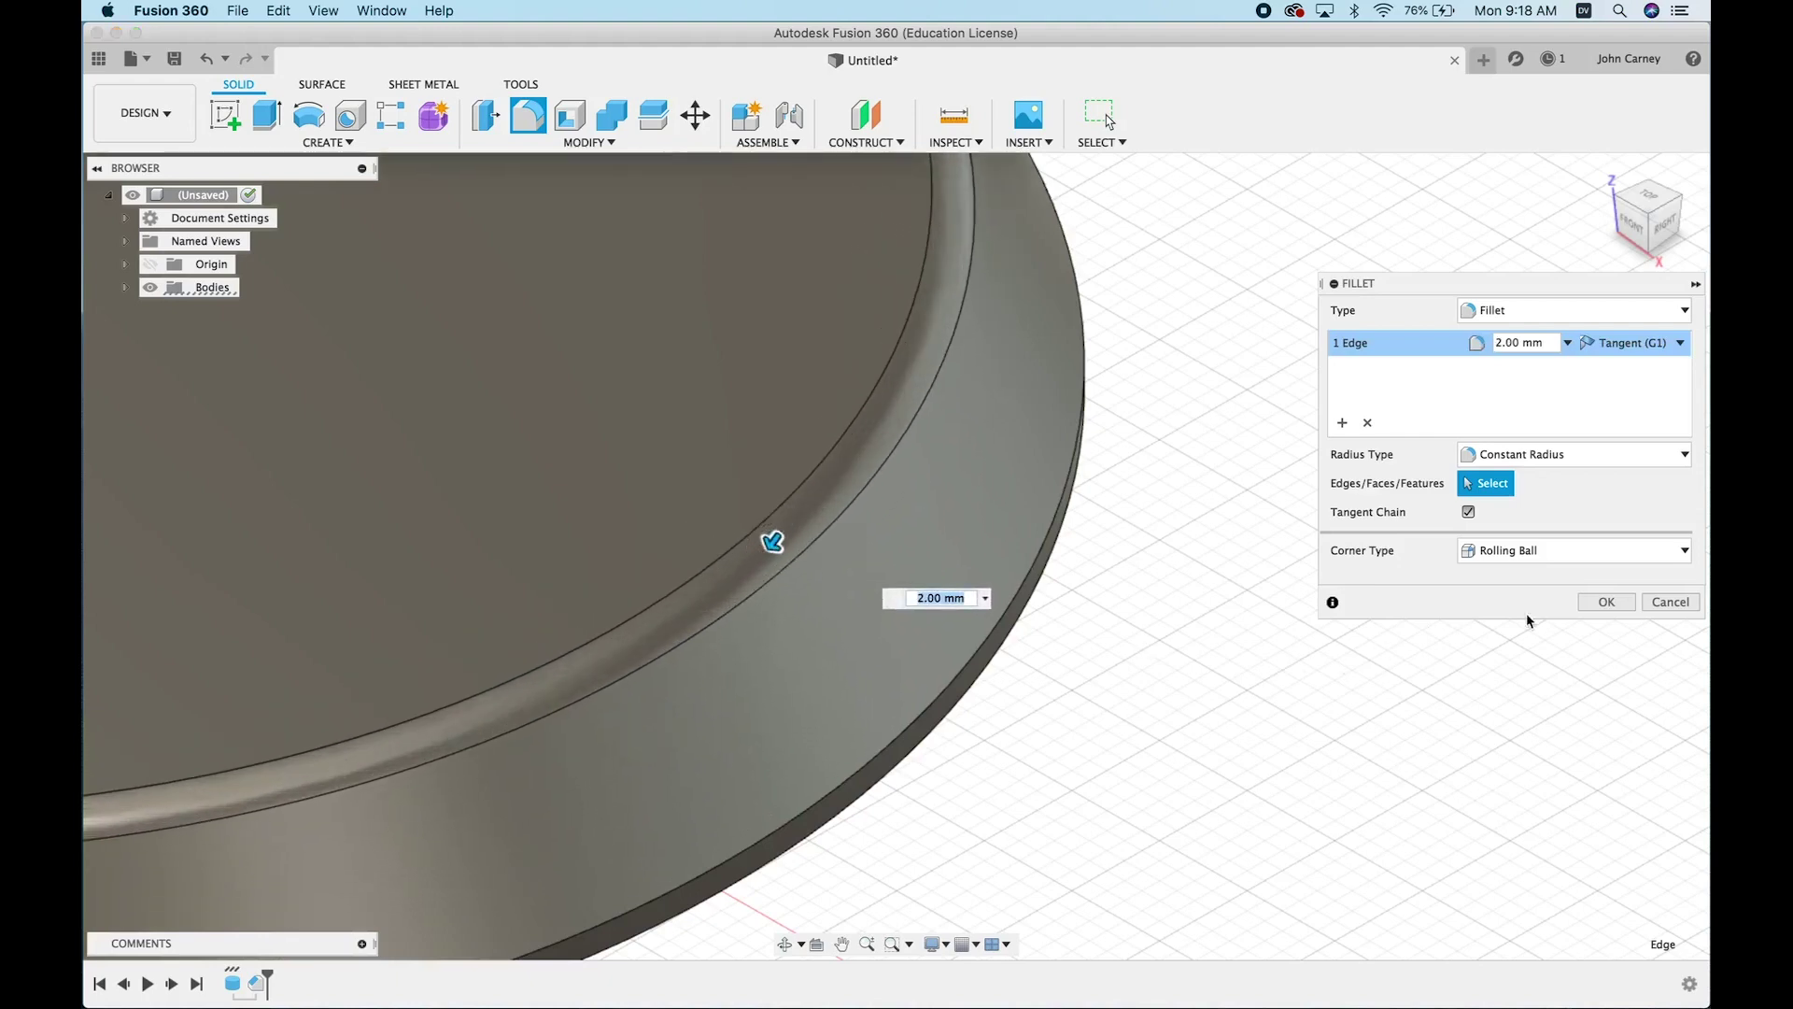
pyautogui.click(1602, 608)
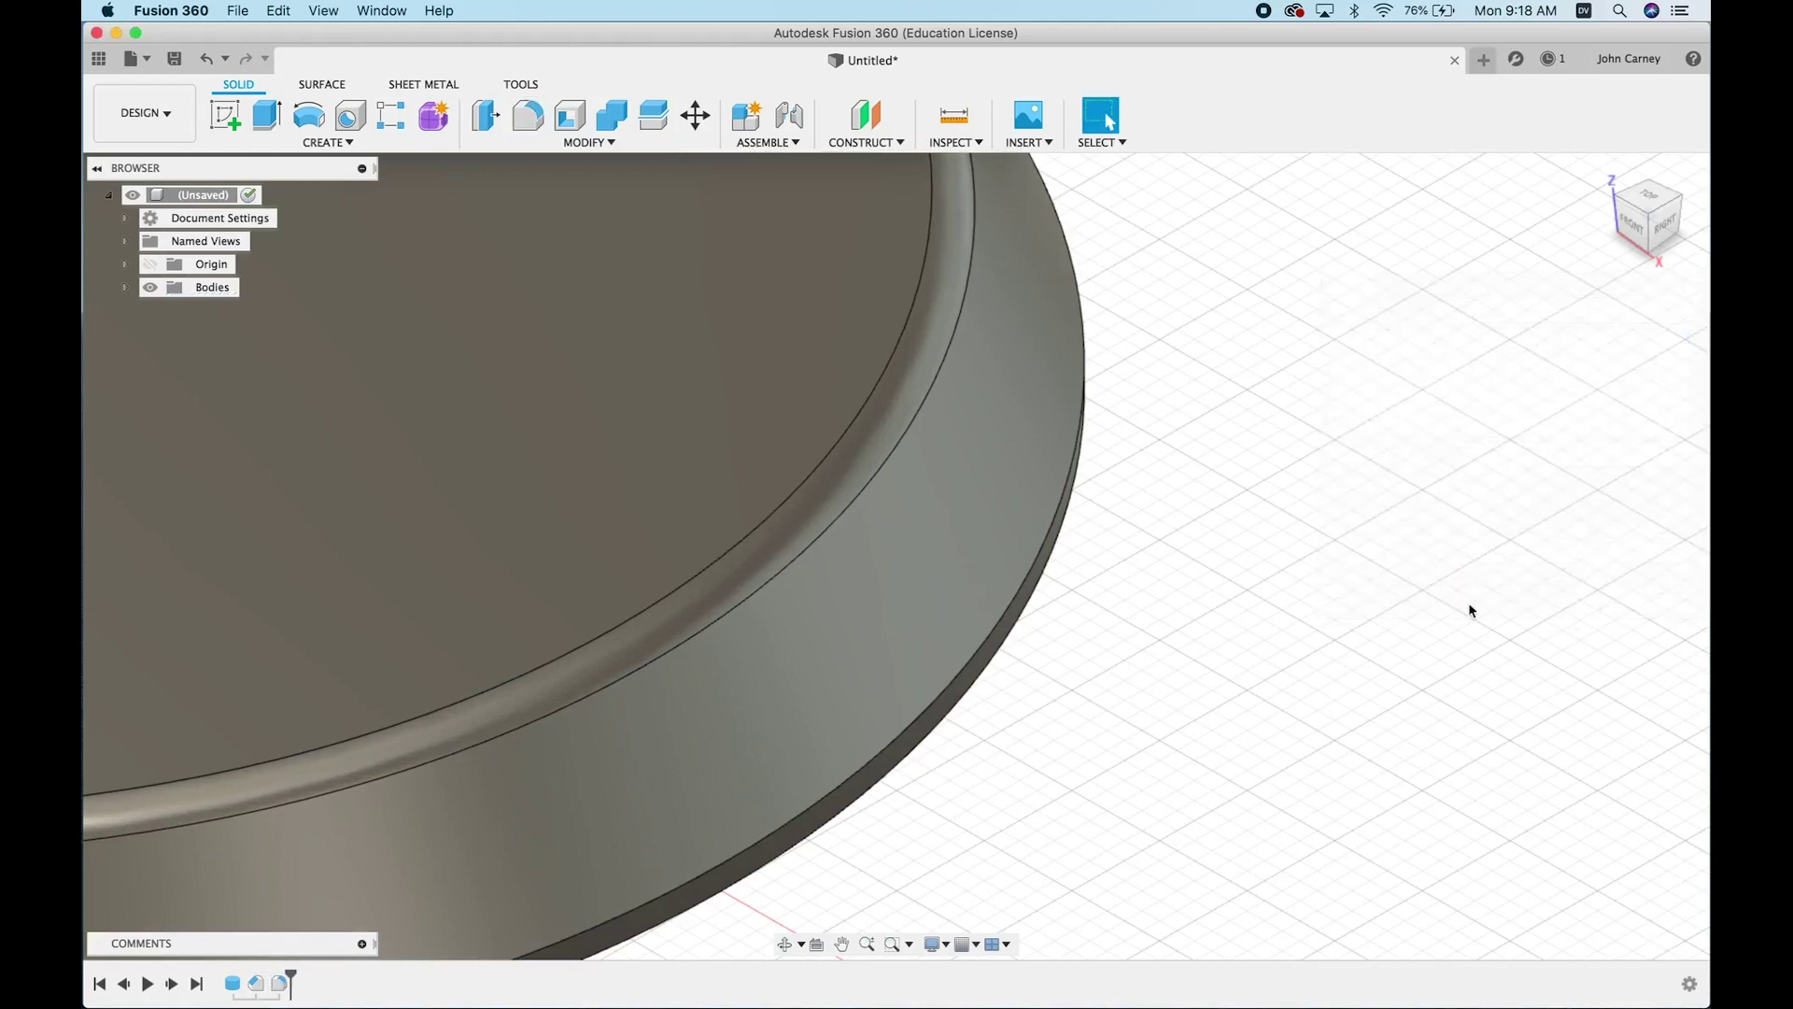
# - Round the disc's outer bottom edge with a 1 mm fillet
pyautogui.click(327, 142)
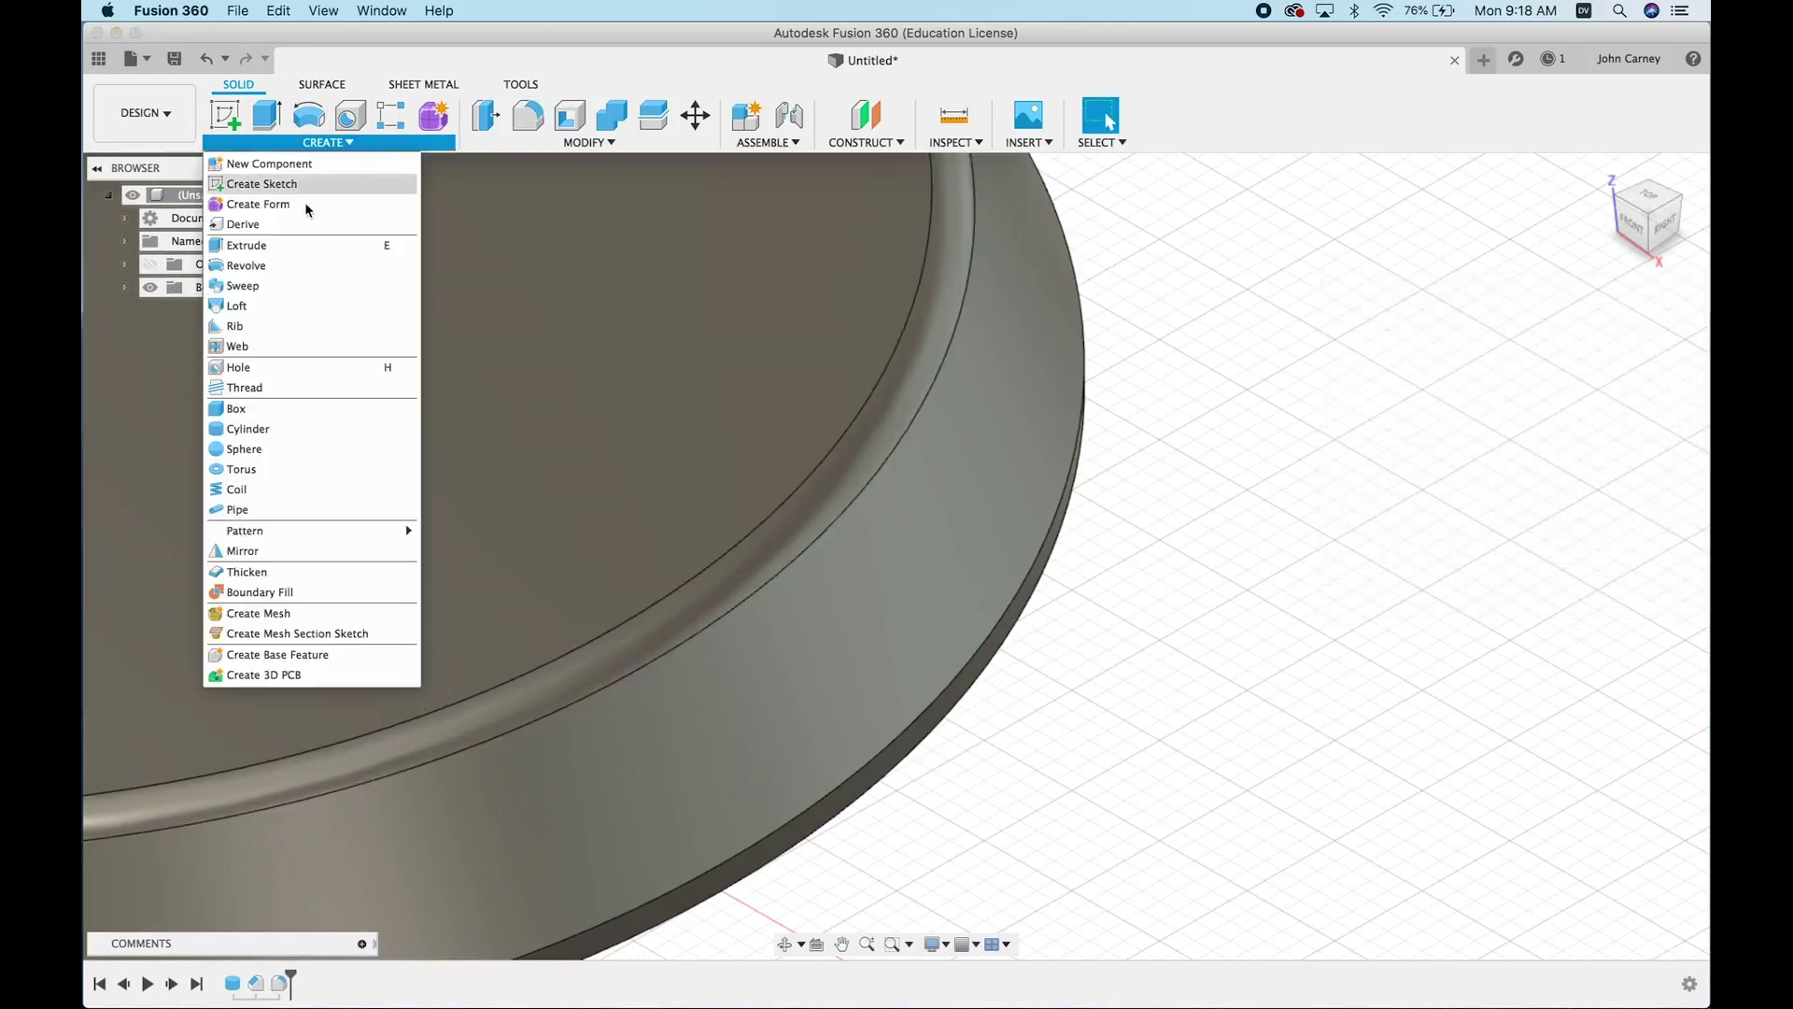
pyautogui.click(590, 142)
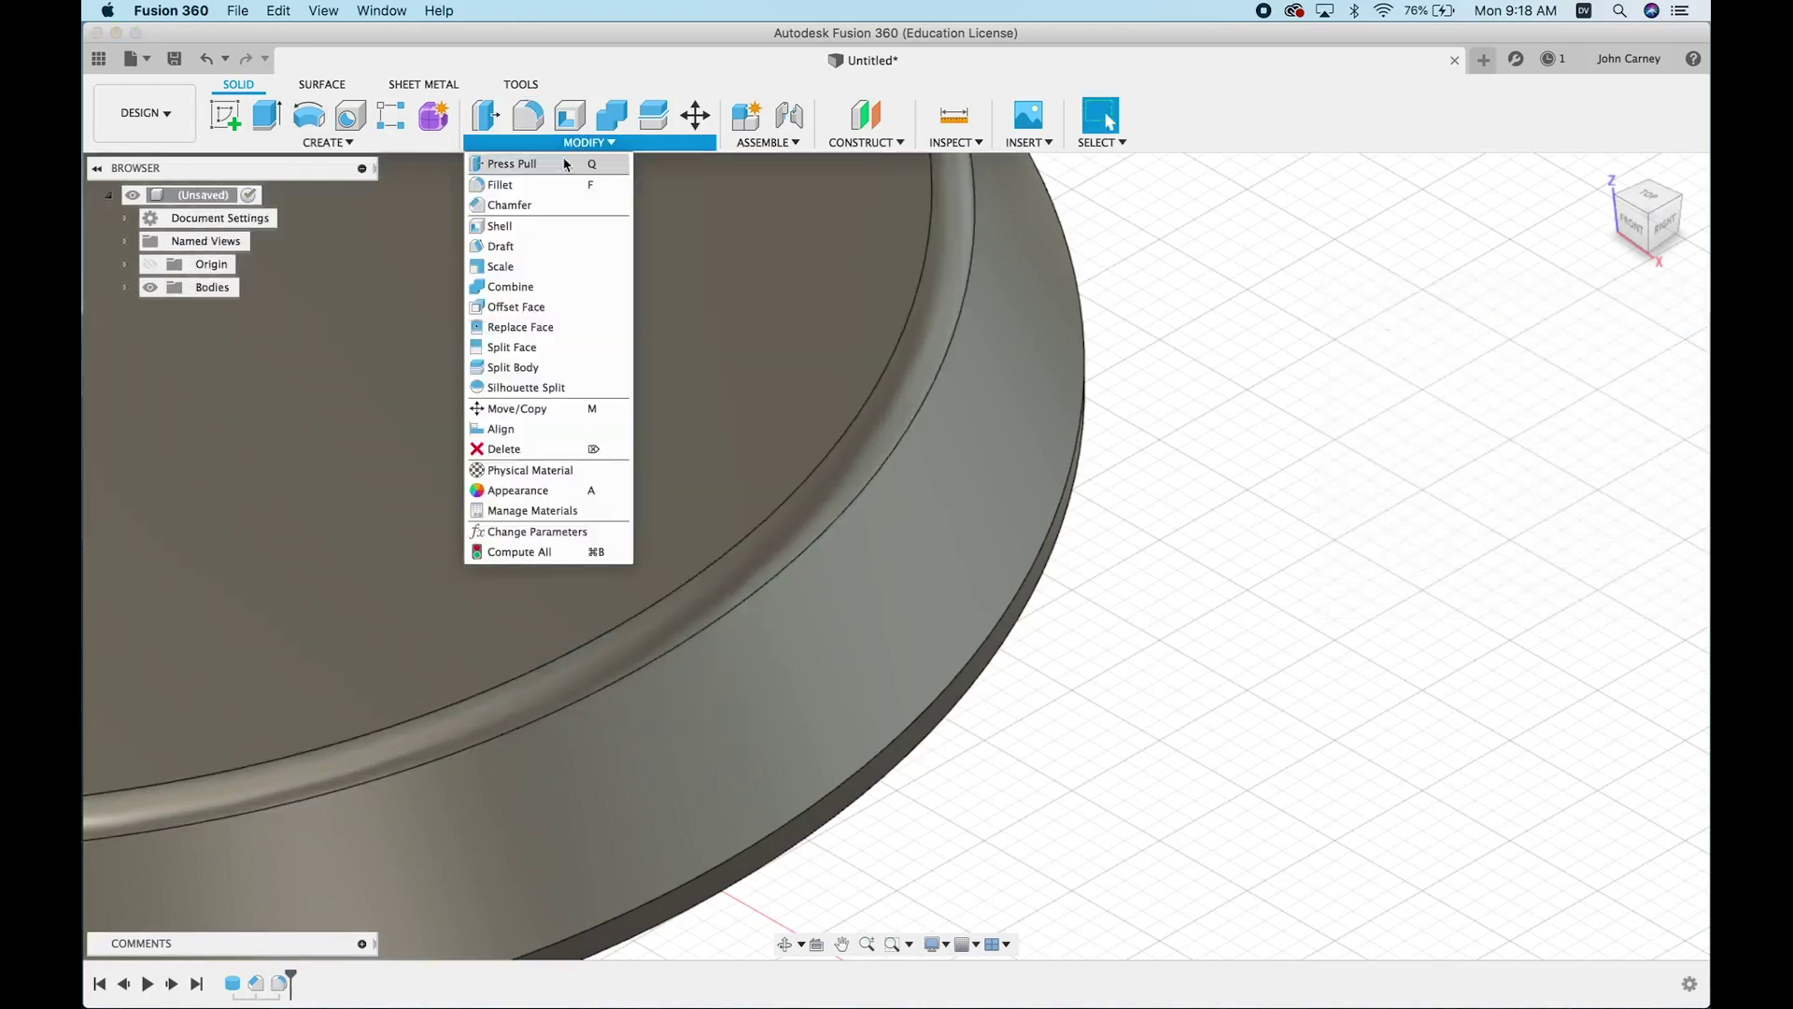
pyautogui.click(540, 184)
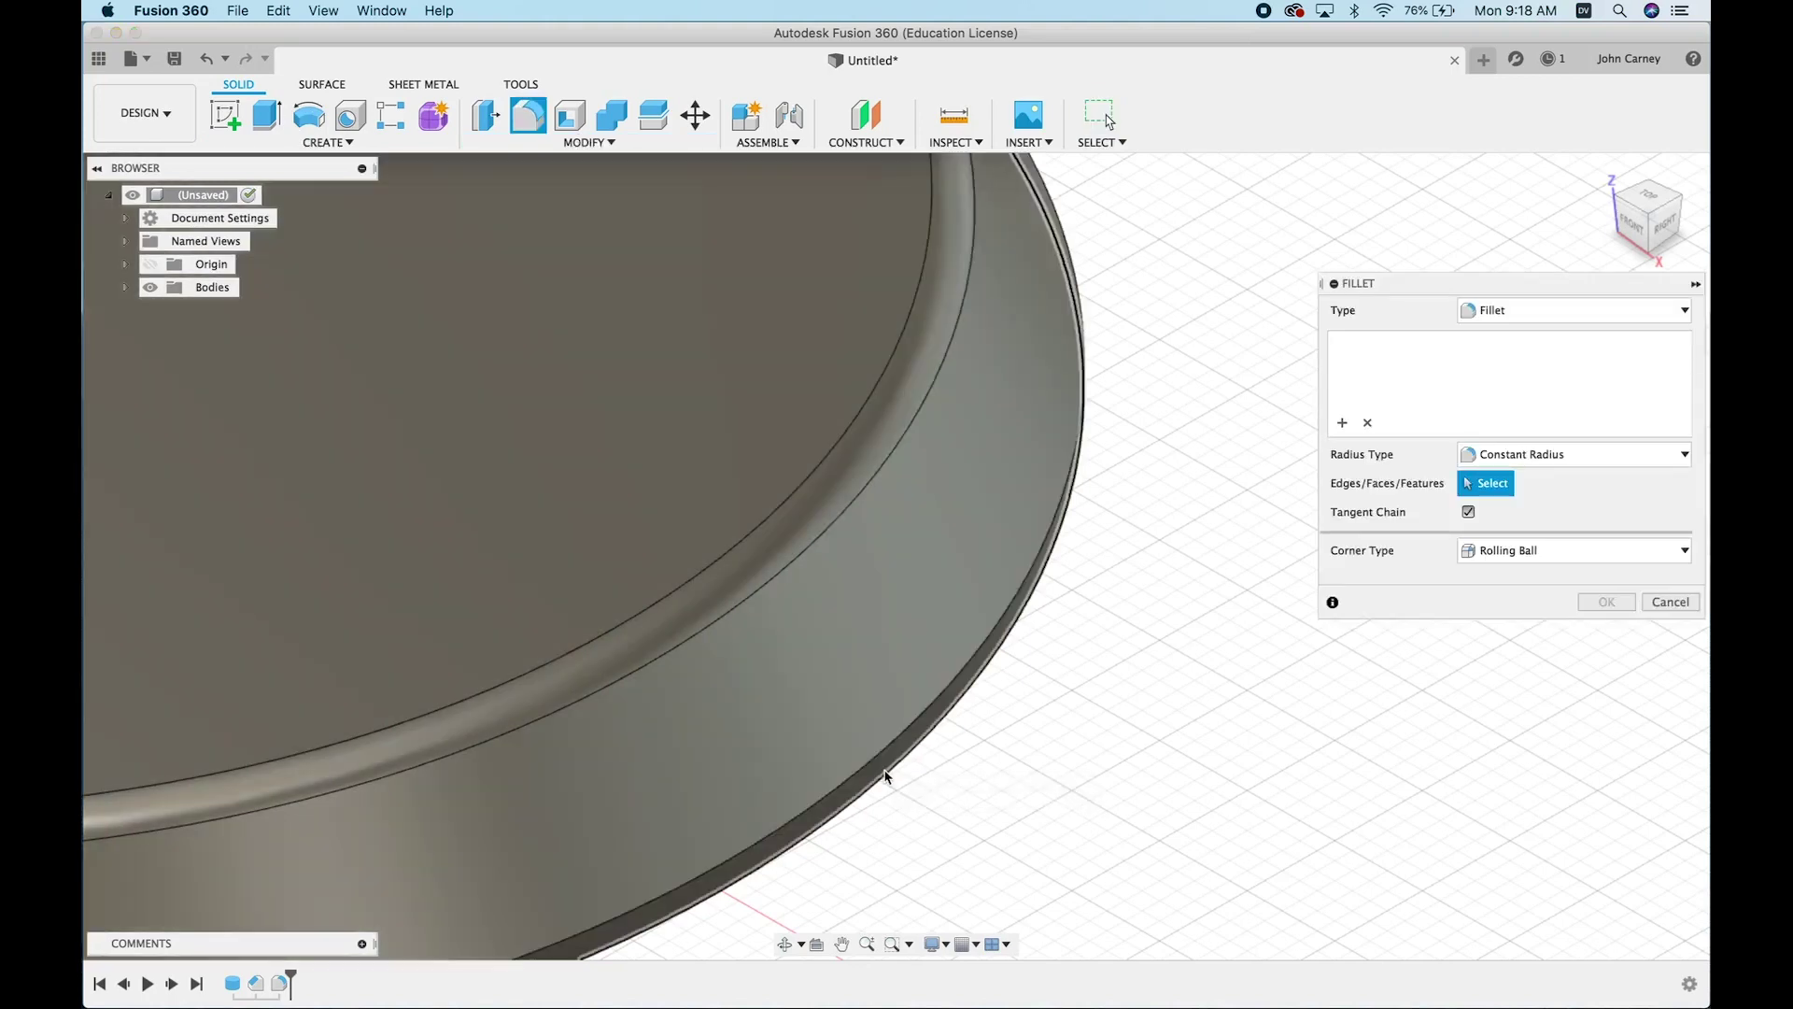
pyautogui.click(885, 770)
pyautogui.write('1')
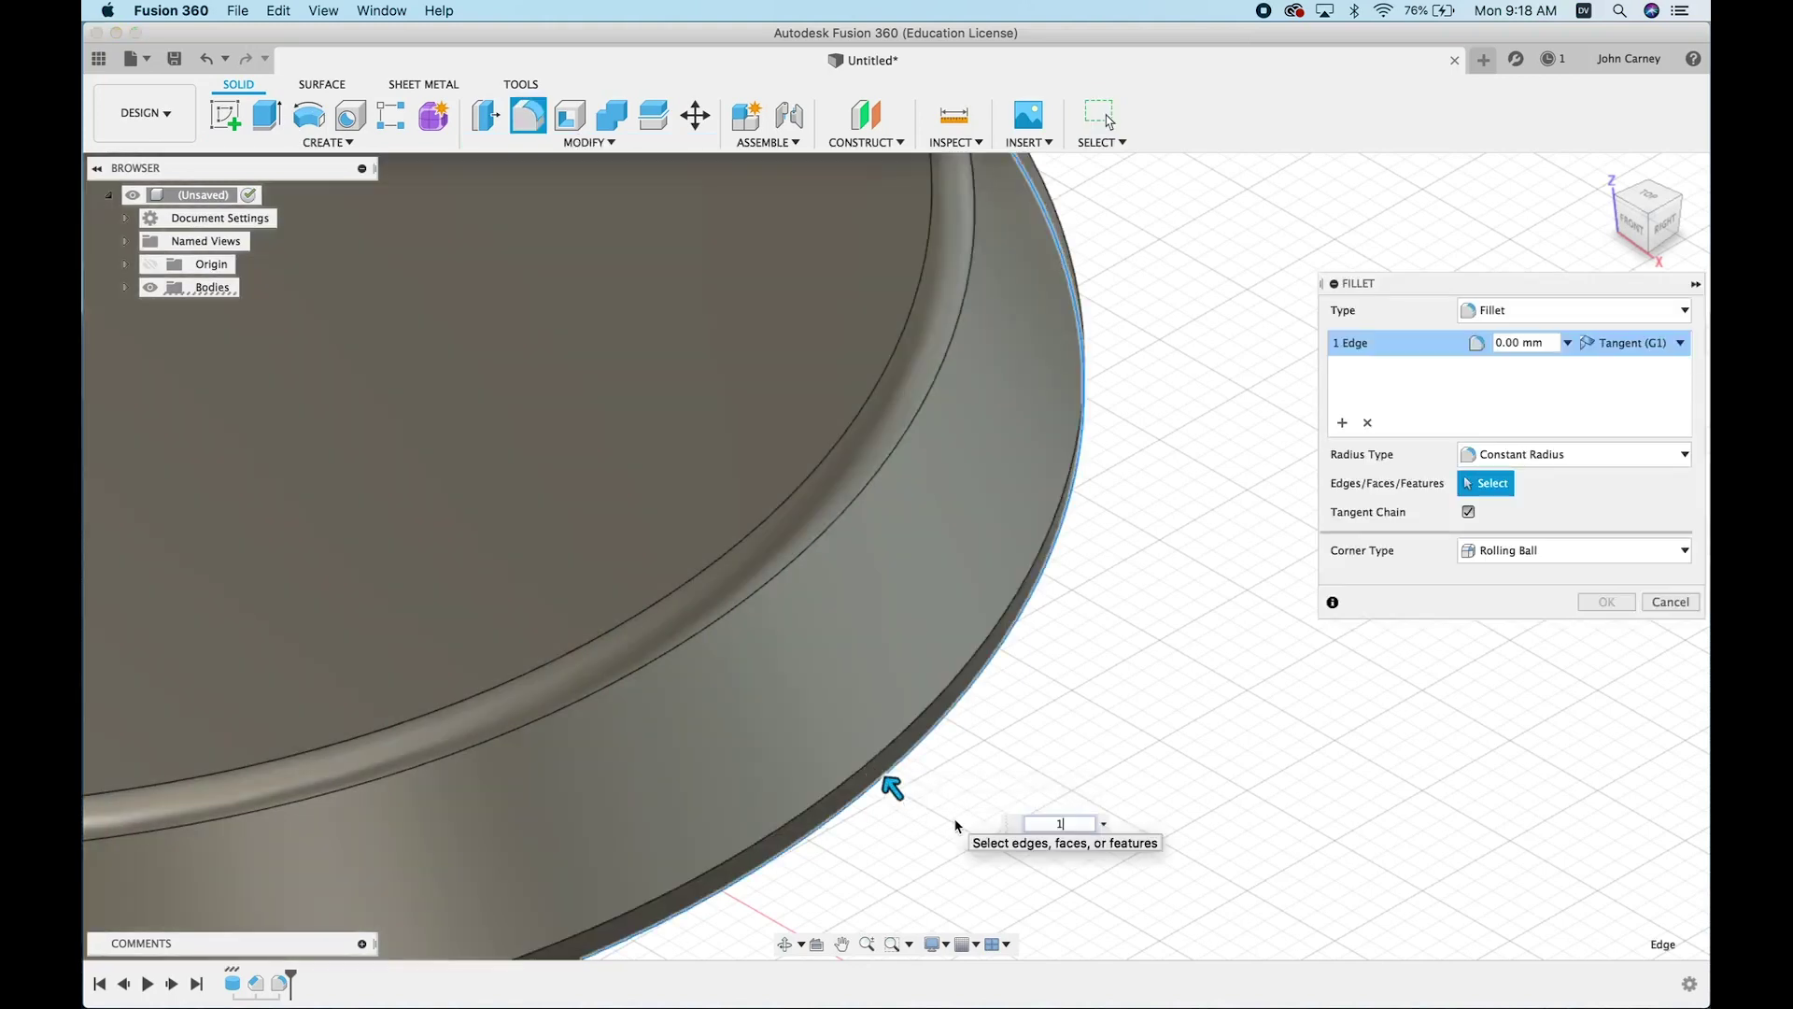
pyautogui.press('Return')
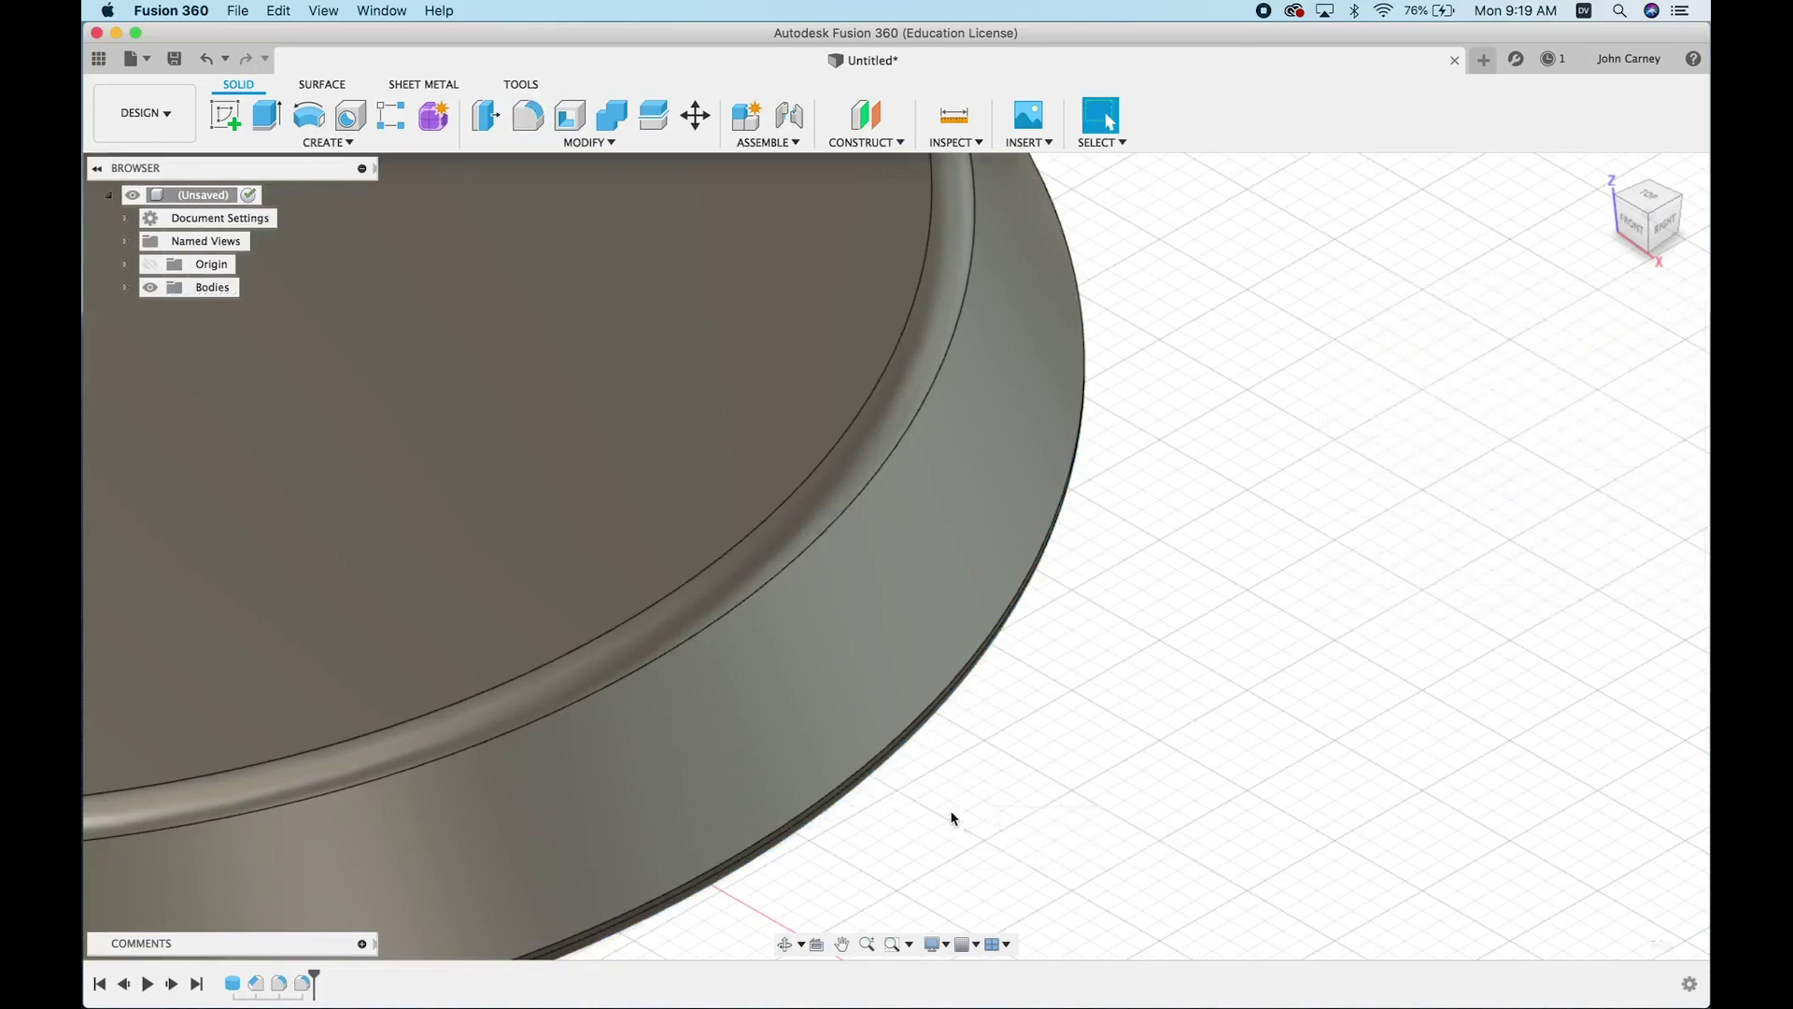
# - Set up a 3D Print output of the disc body to a file instead of the print utility
pyautogui.click(1631, 241)
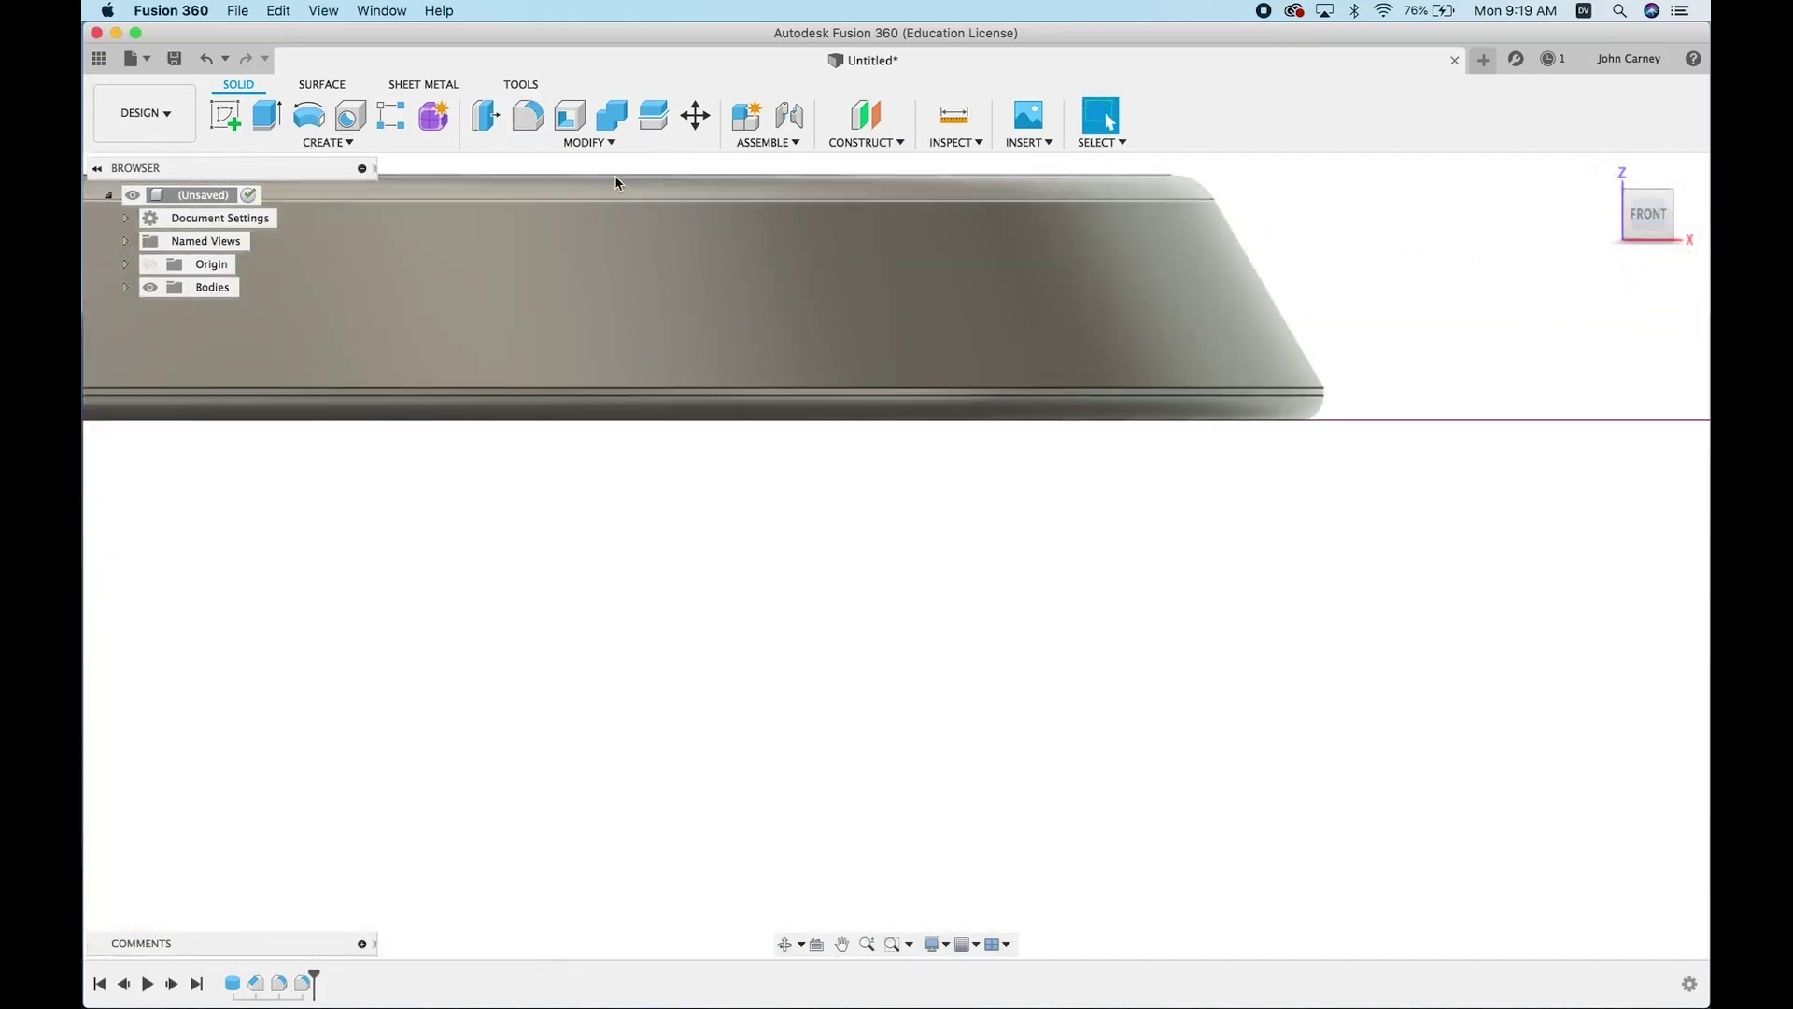
pyautogui.click(1600, 173)
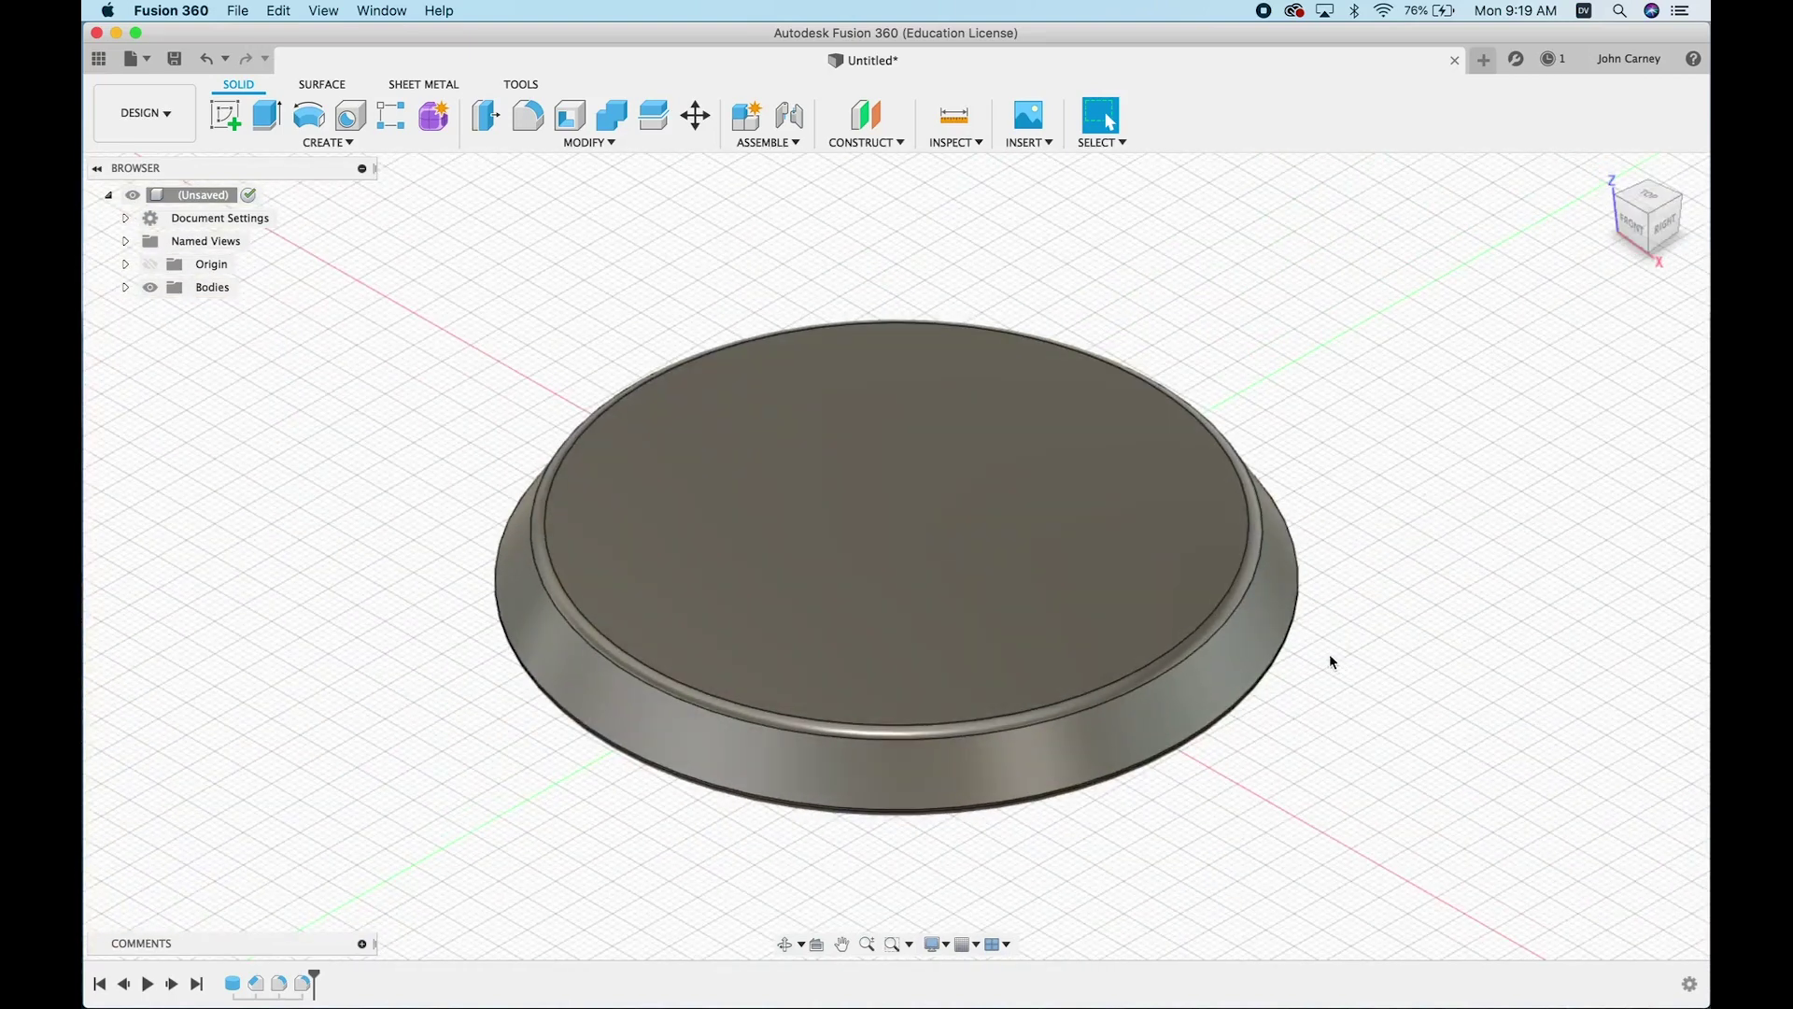
pyautogui.click(236, 11)
pyautogui.click(278, 223)
pyautogui.click(1060, 492)
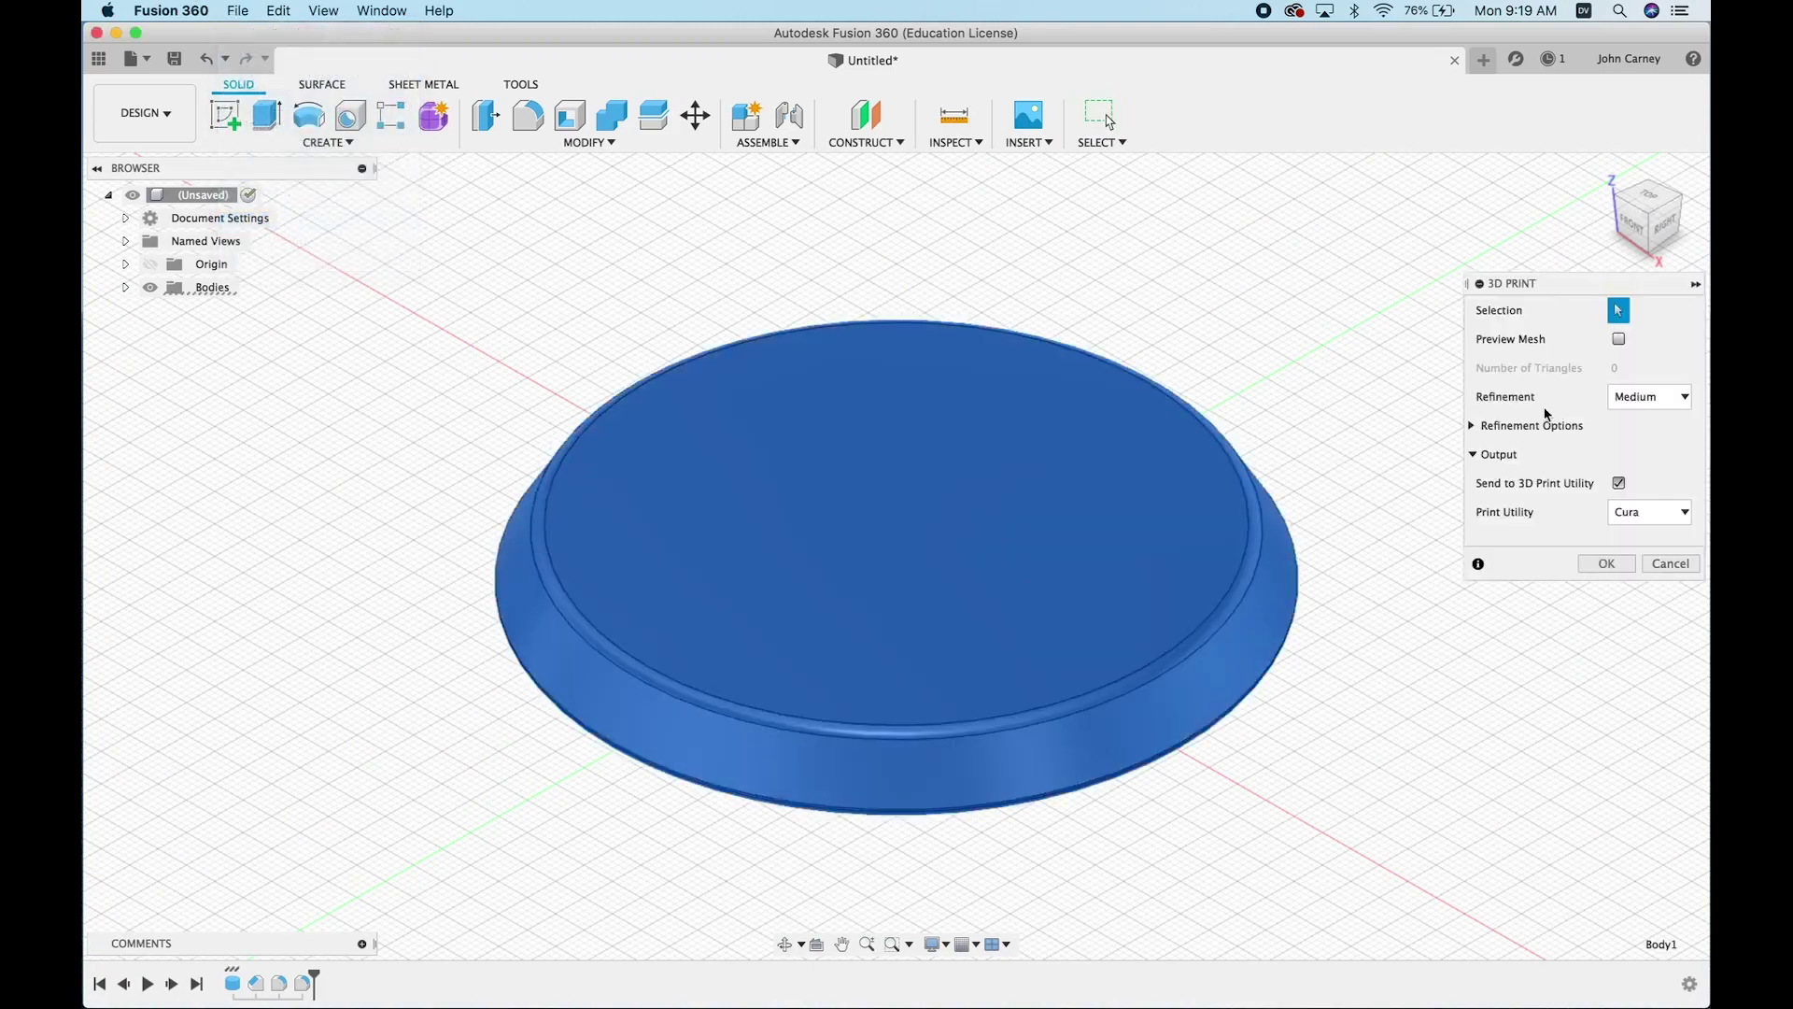
pyautogui.click(1620, 484)
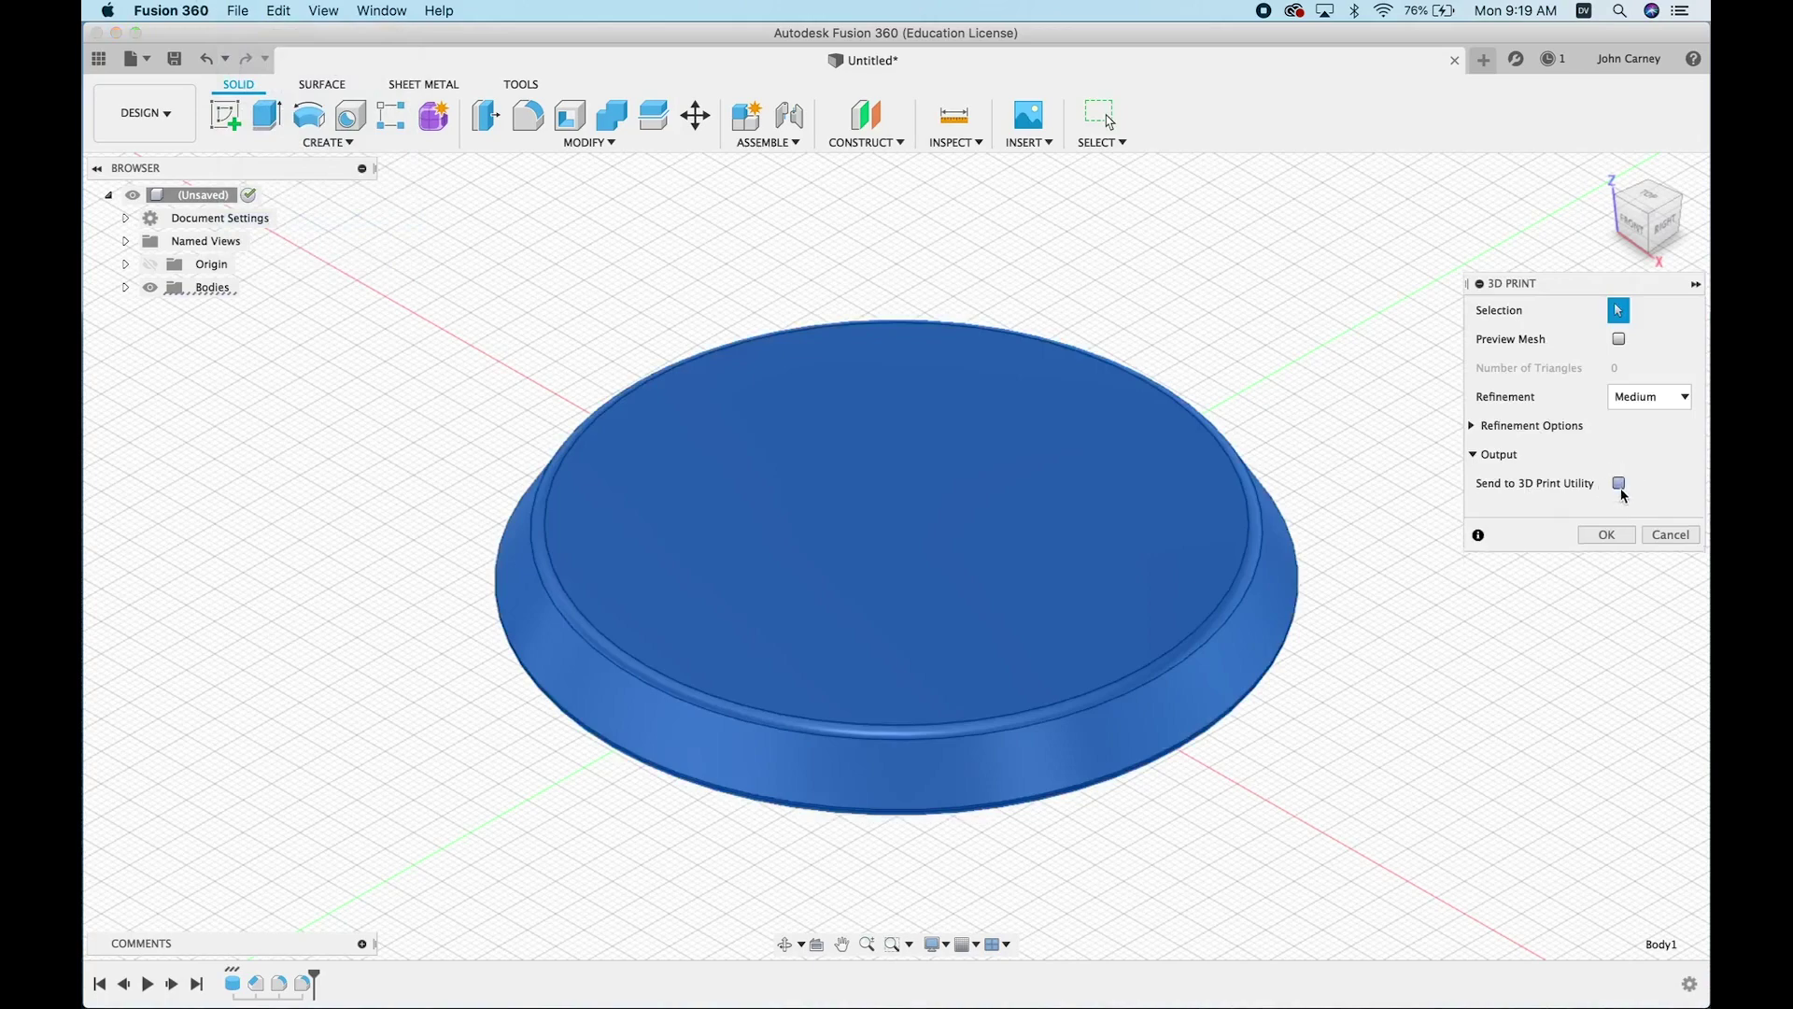
pyautogui.click(1617, 538)
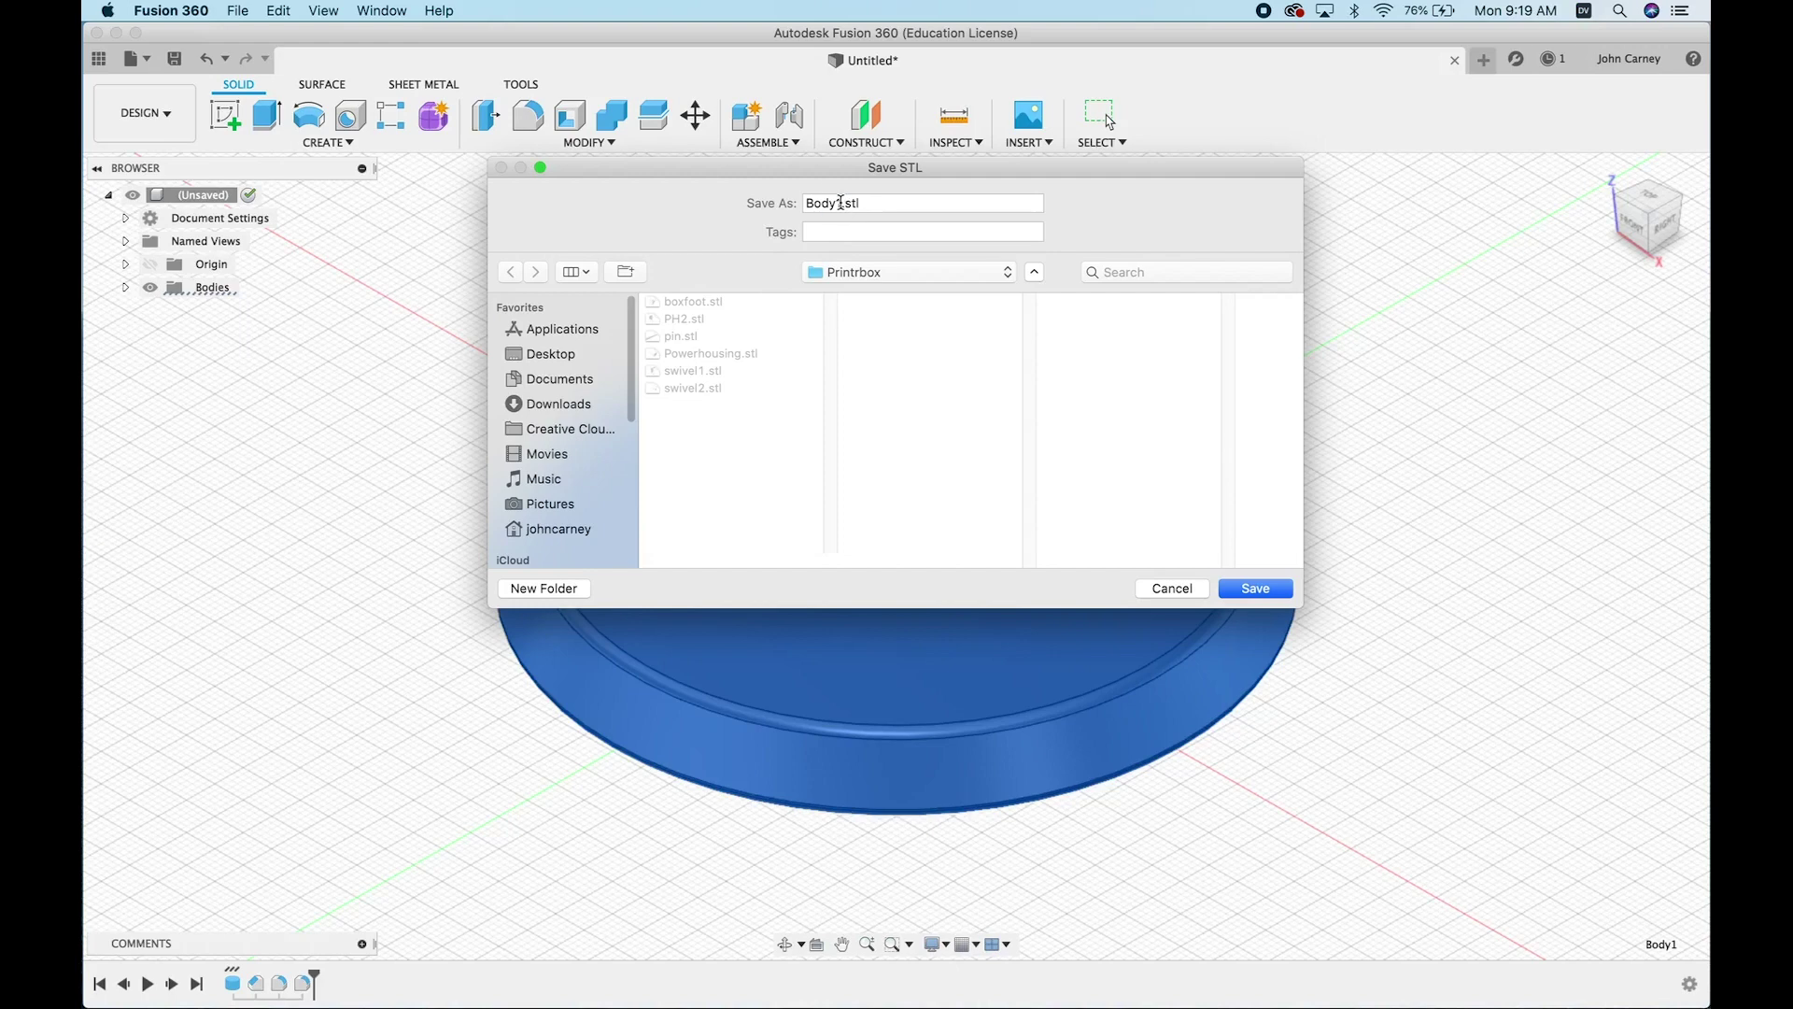
# - Save the STL as base1.stl on the Desktop
pyautogui.click(760, 201)
pyautogui.write('base')
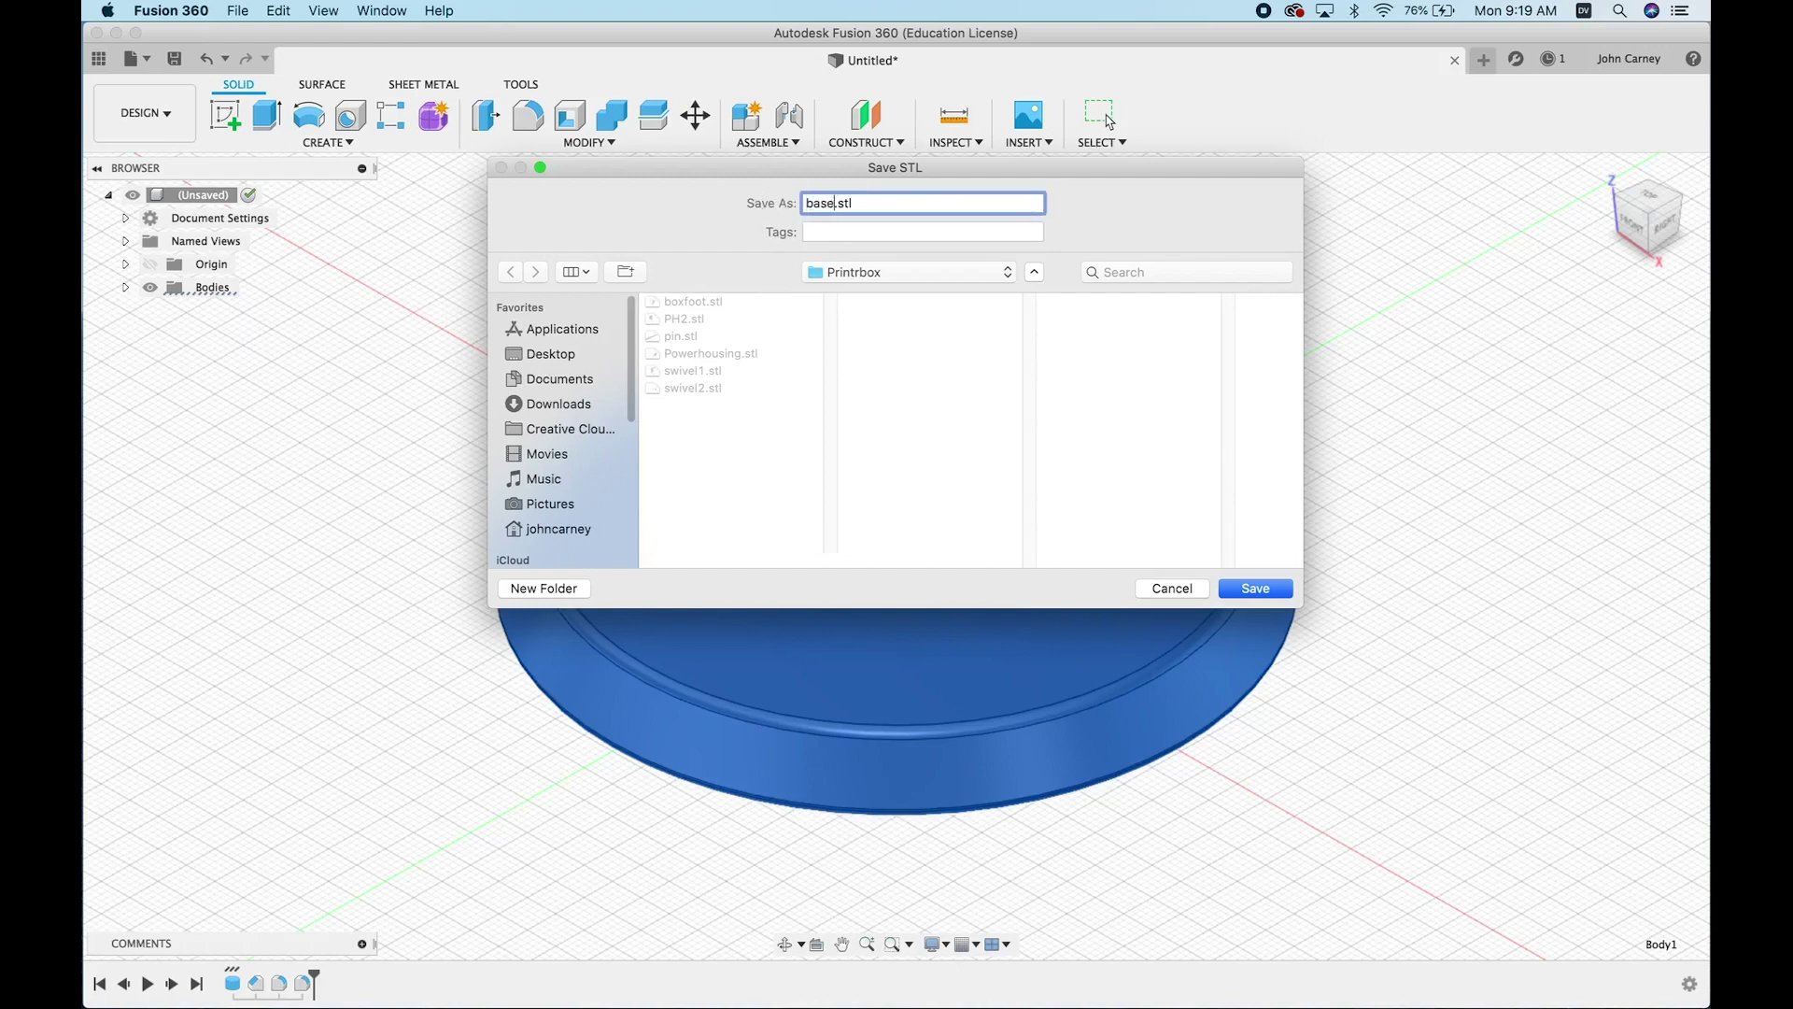
pyautogui.click(545, 355)
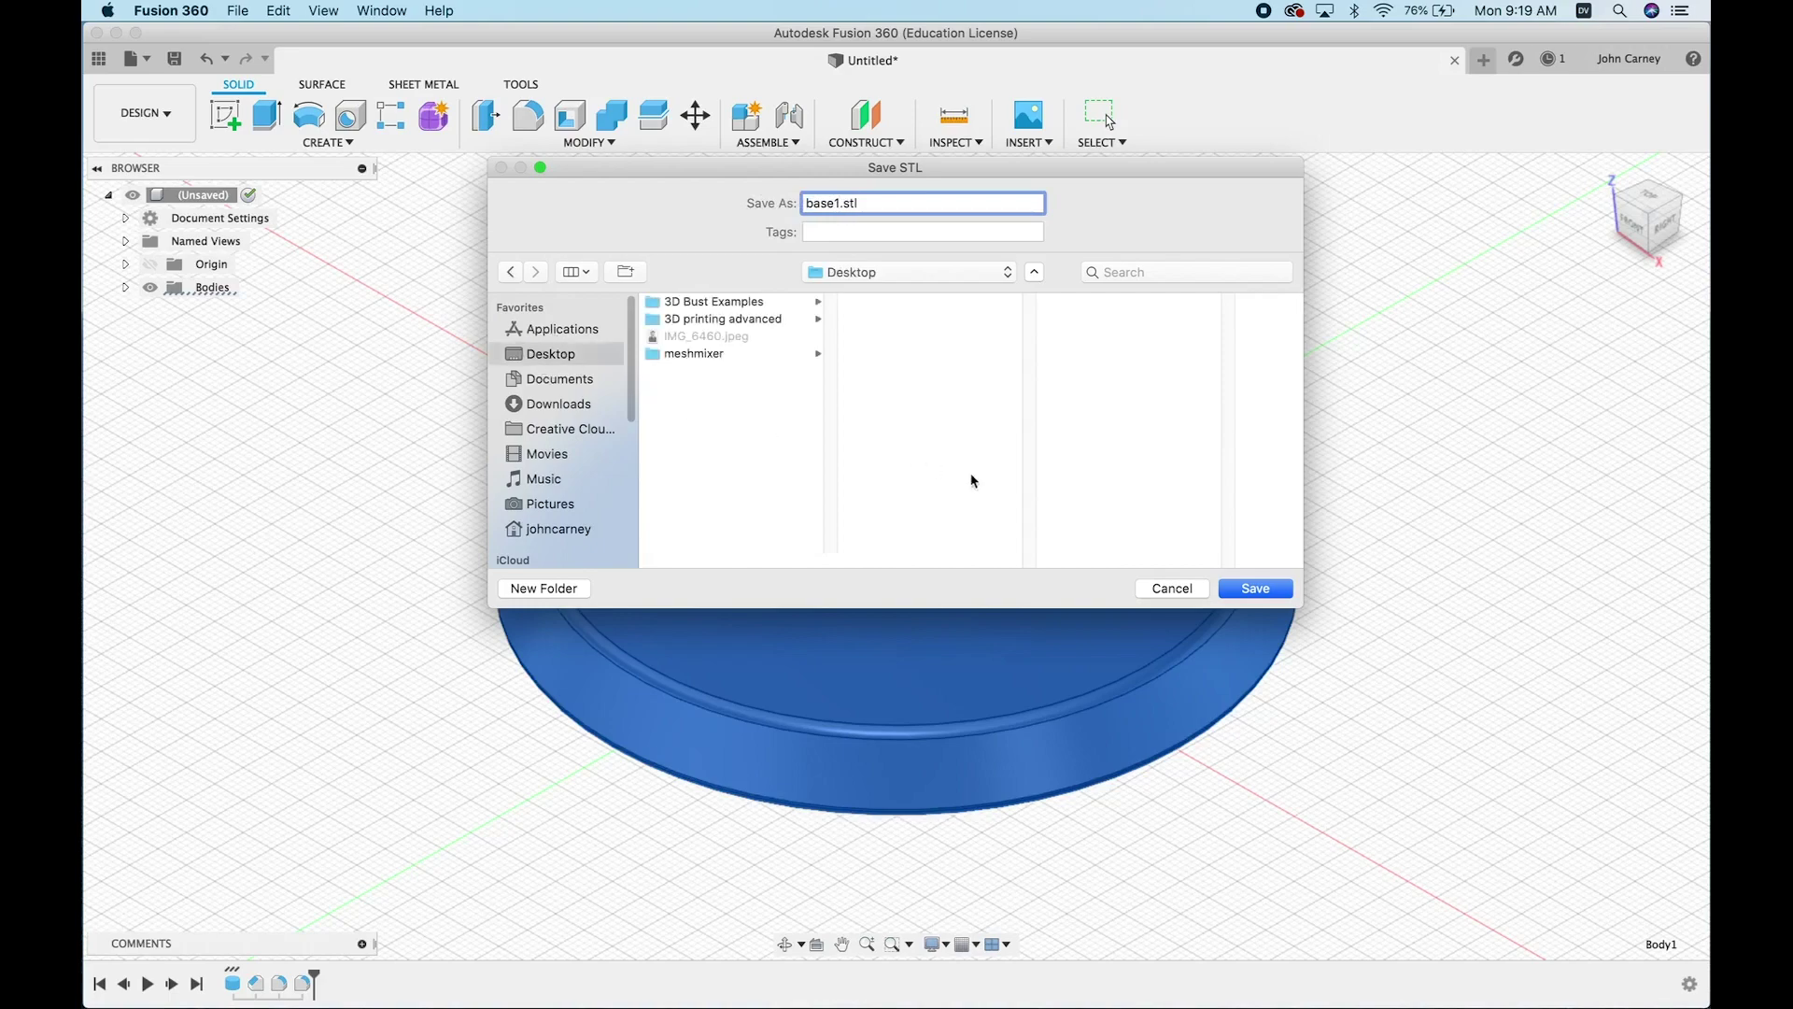
pyautogui.click(1248, 592)
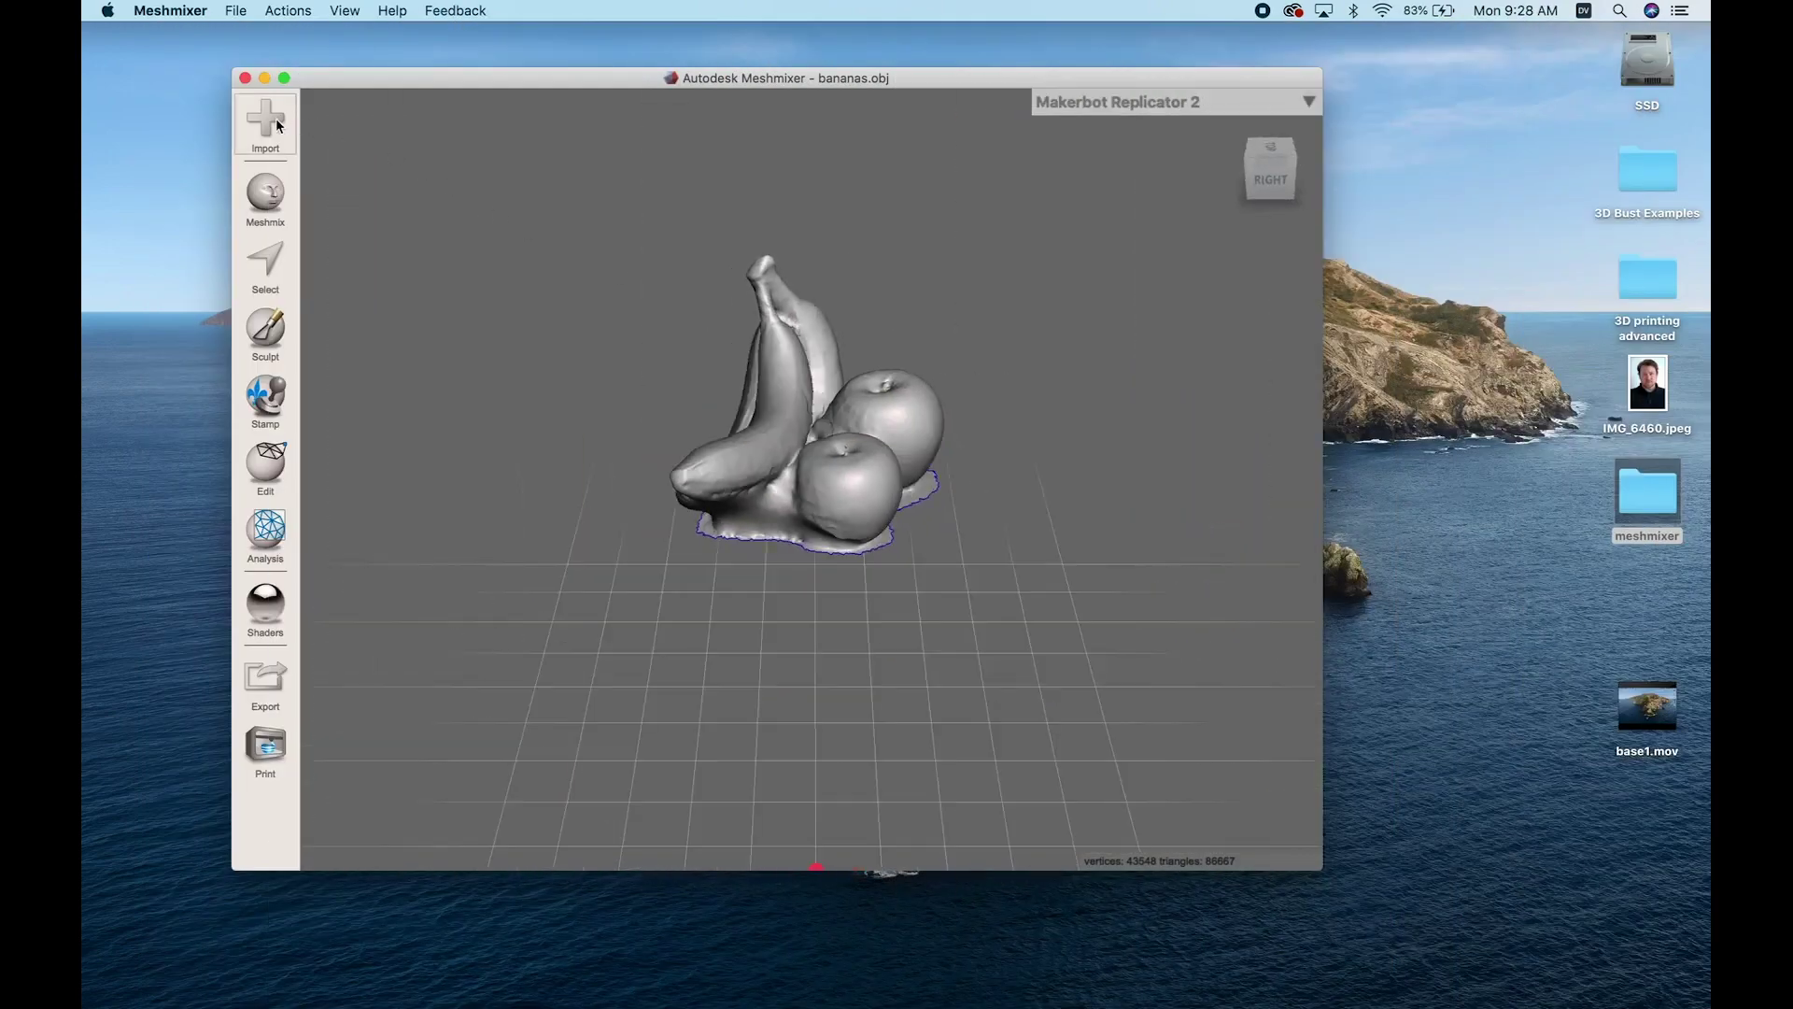
# - Append base1.stl into the bananas.obj scene and accept scaling it up
pyautogui.click(276, 125)
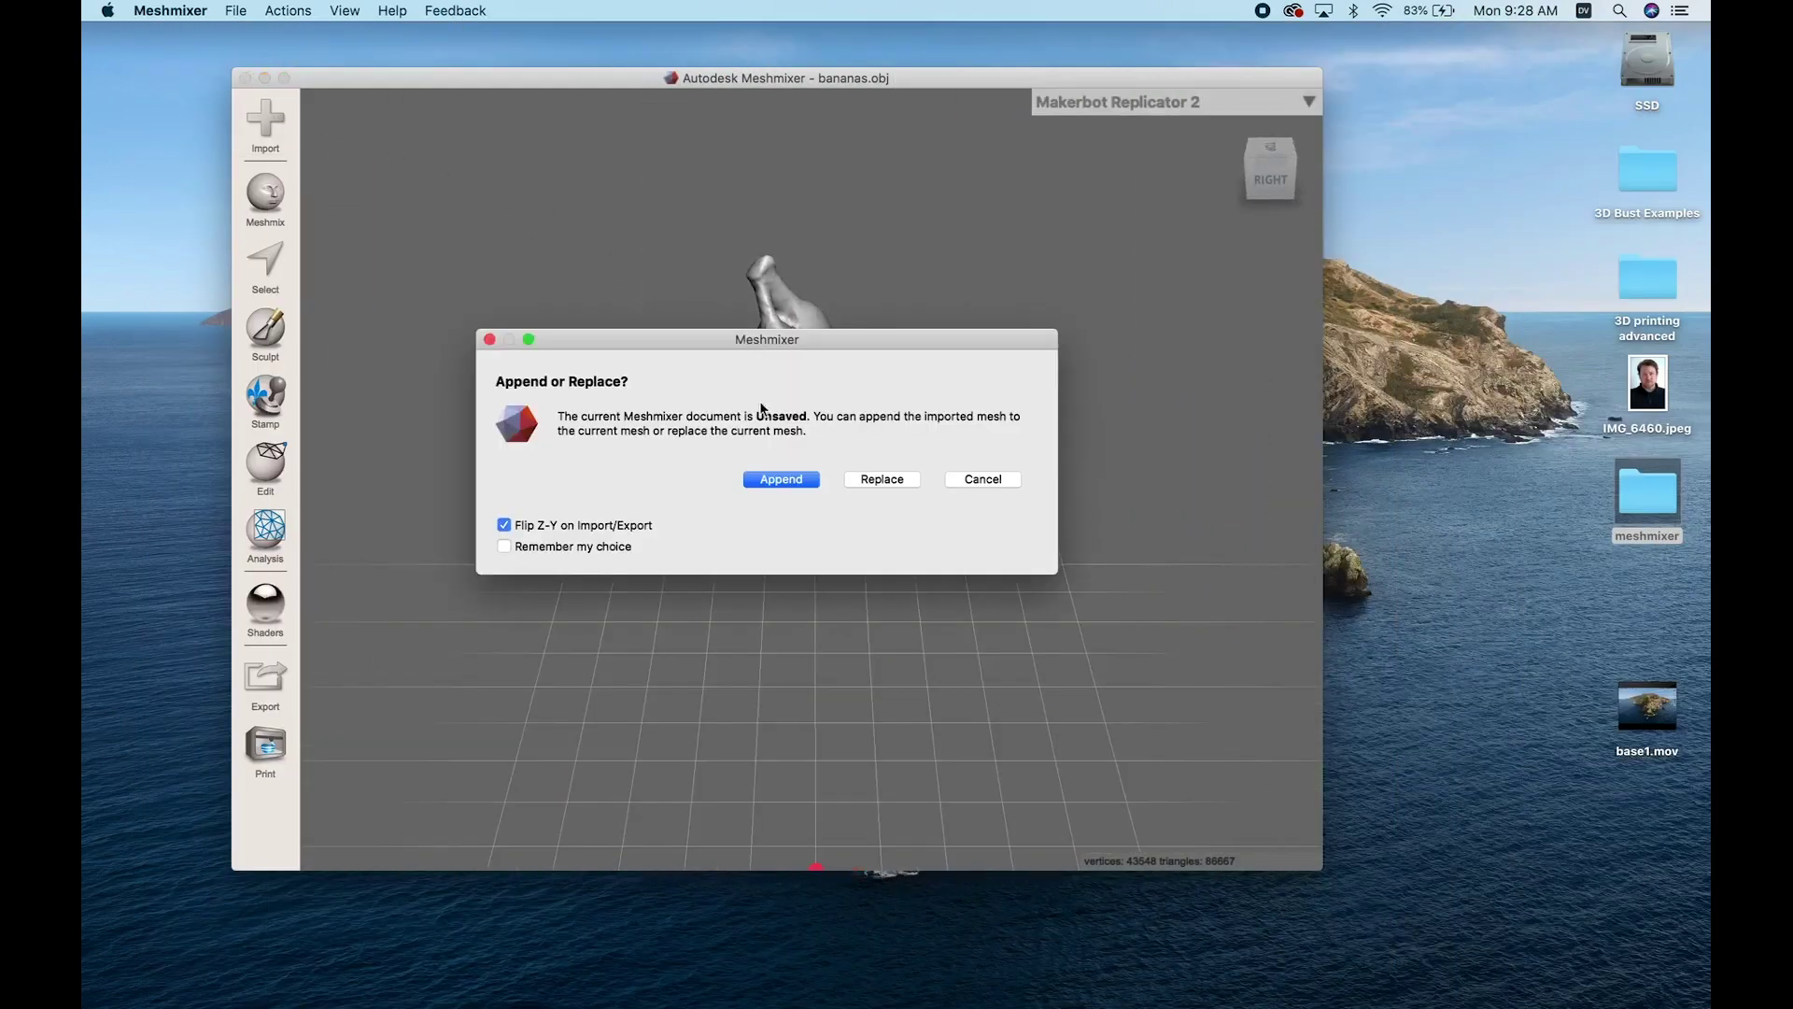
pyautogui.click(780, 481)
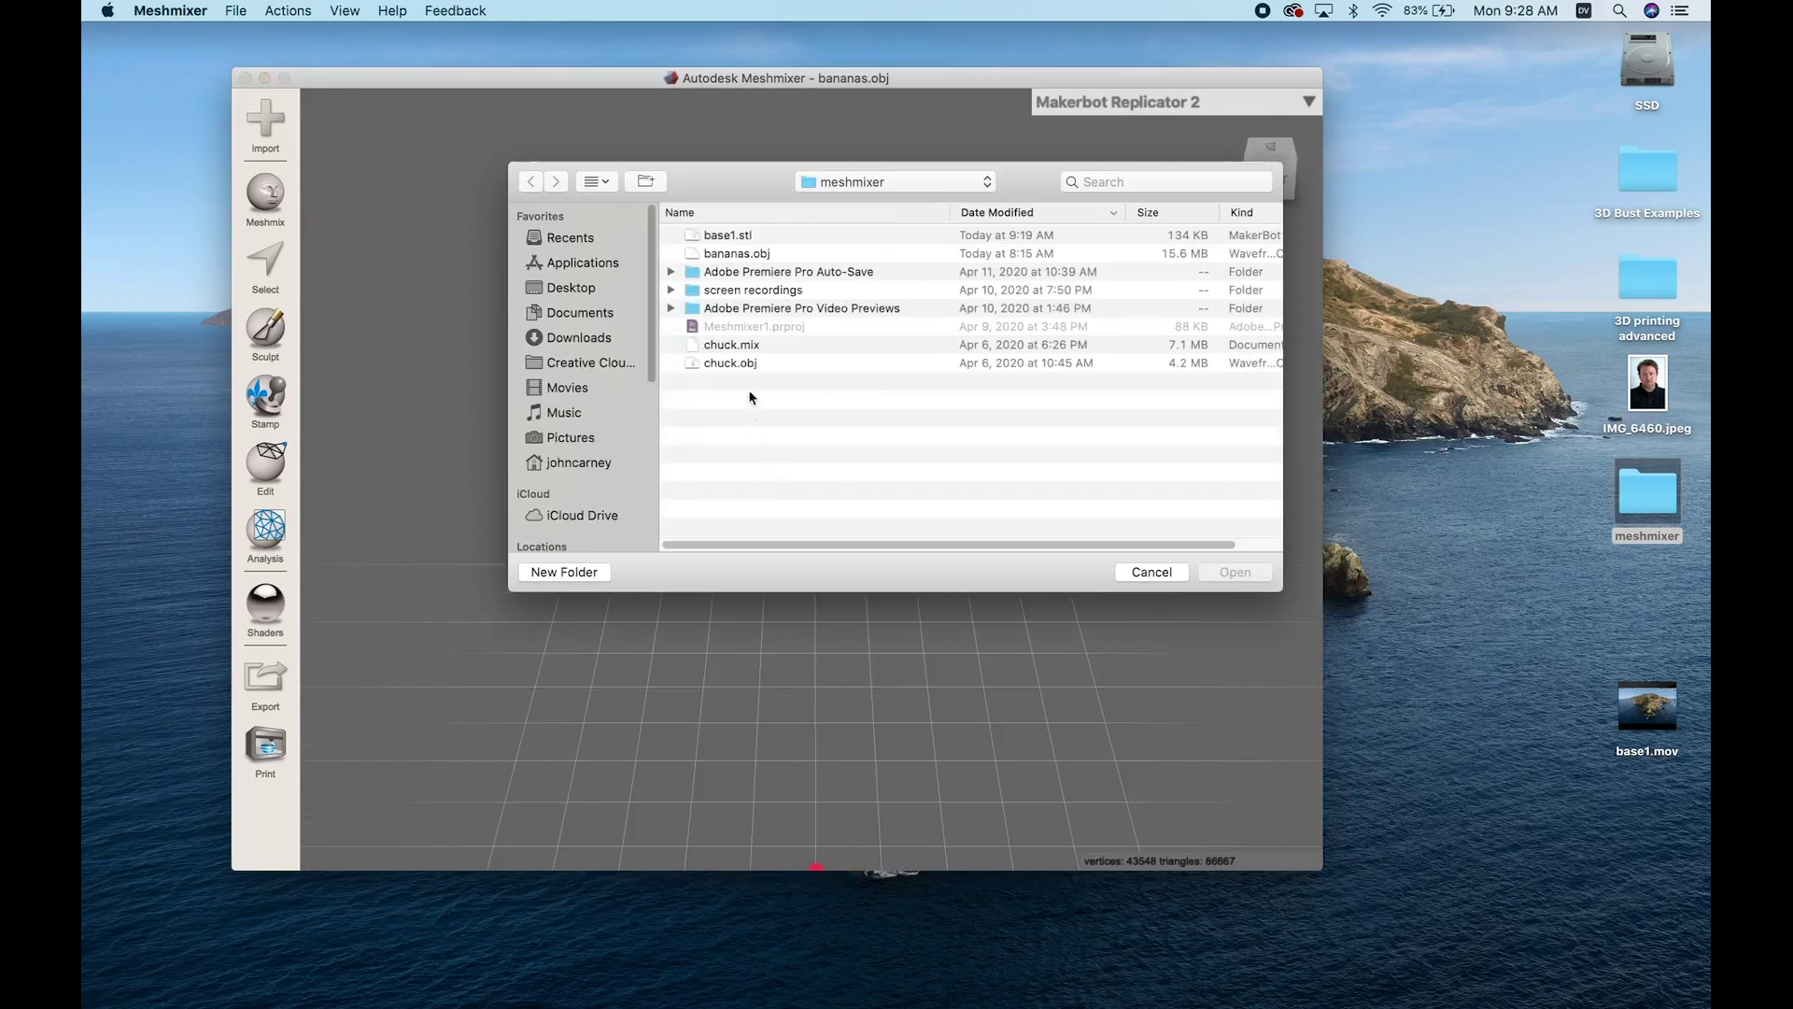
pyautogui.click(729, 240)
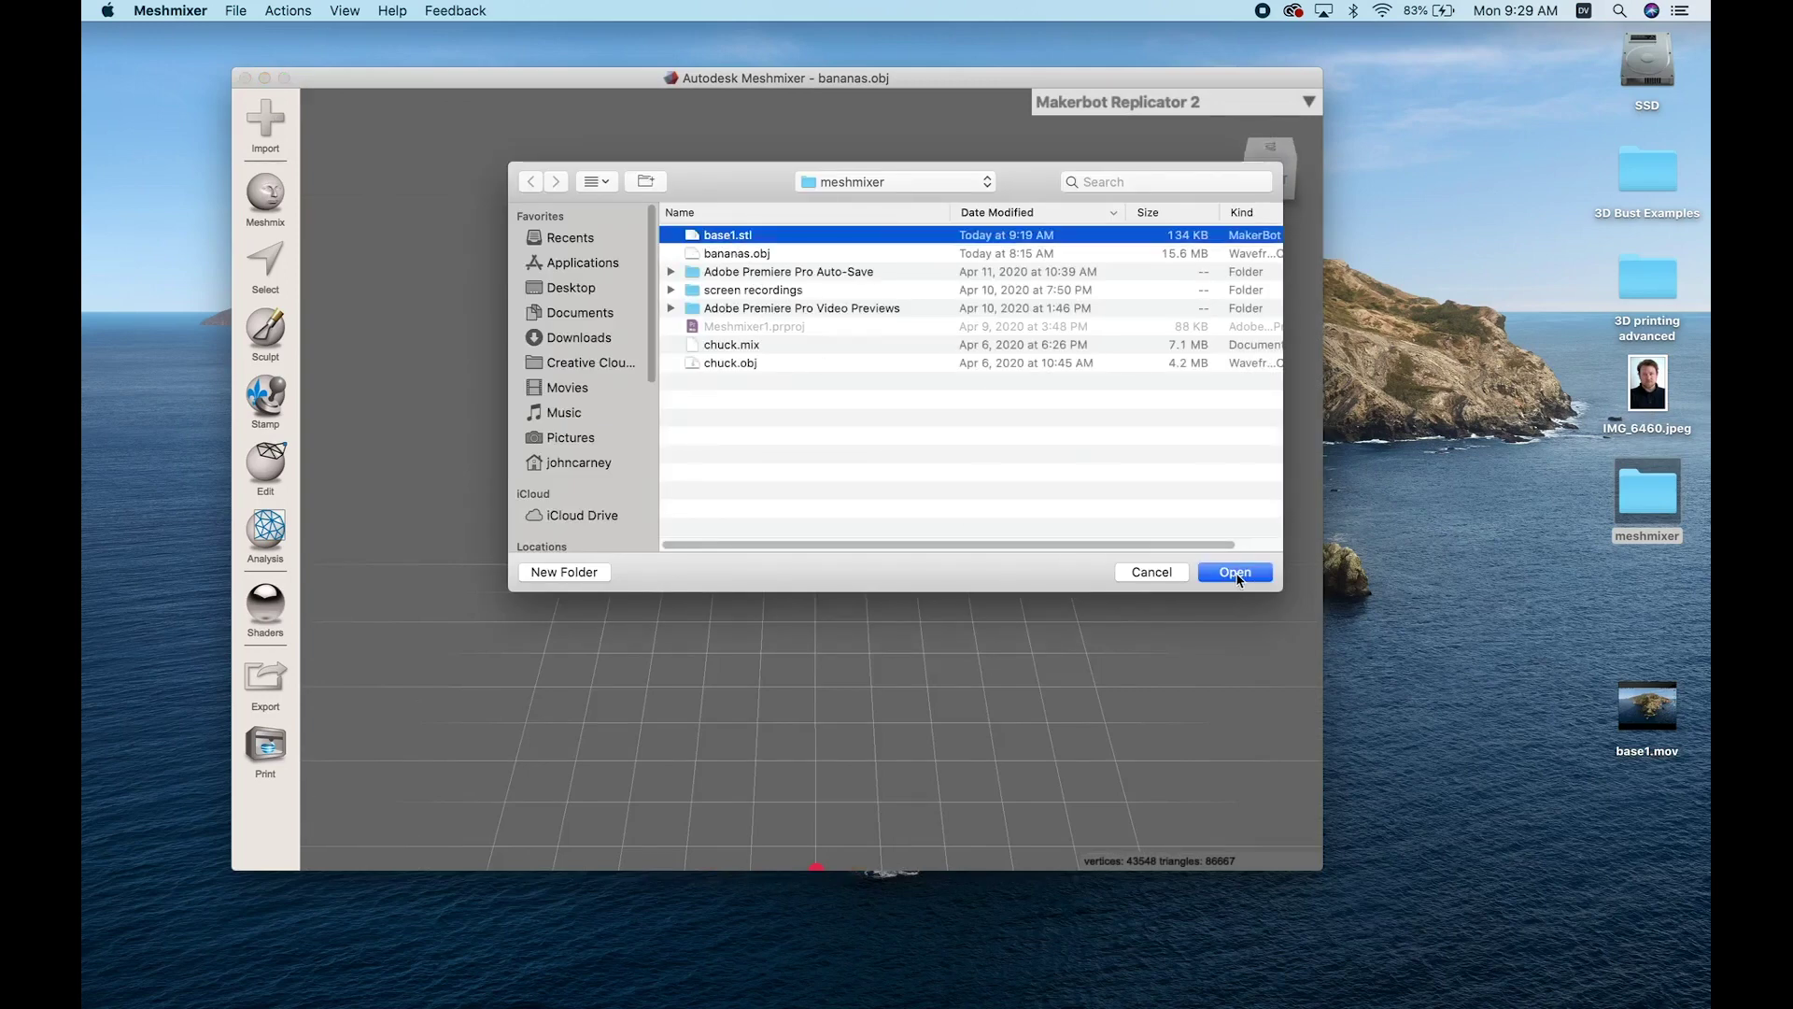
pyautogui.click(1236, 574)
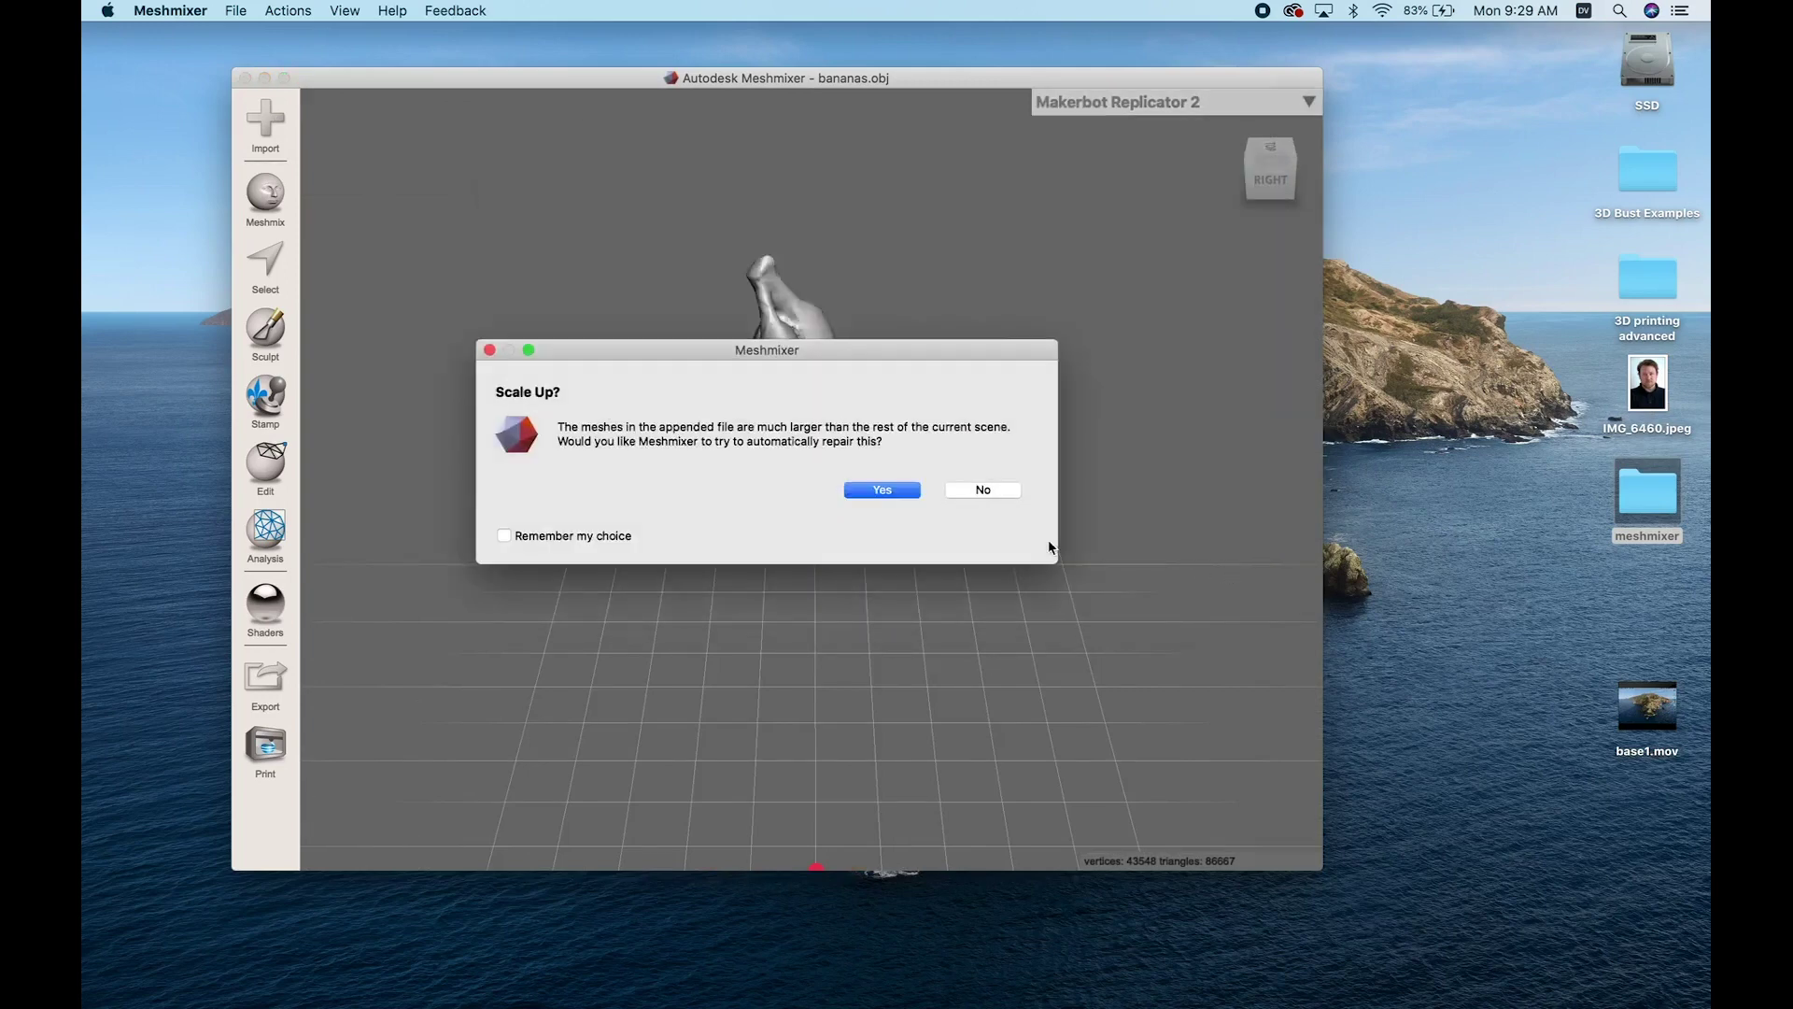
pyautogui.click(874, 492)
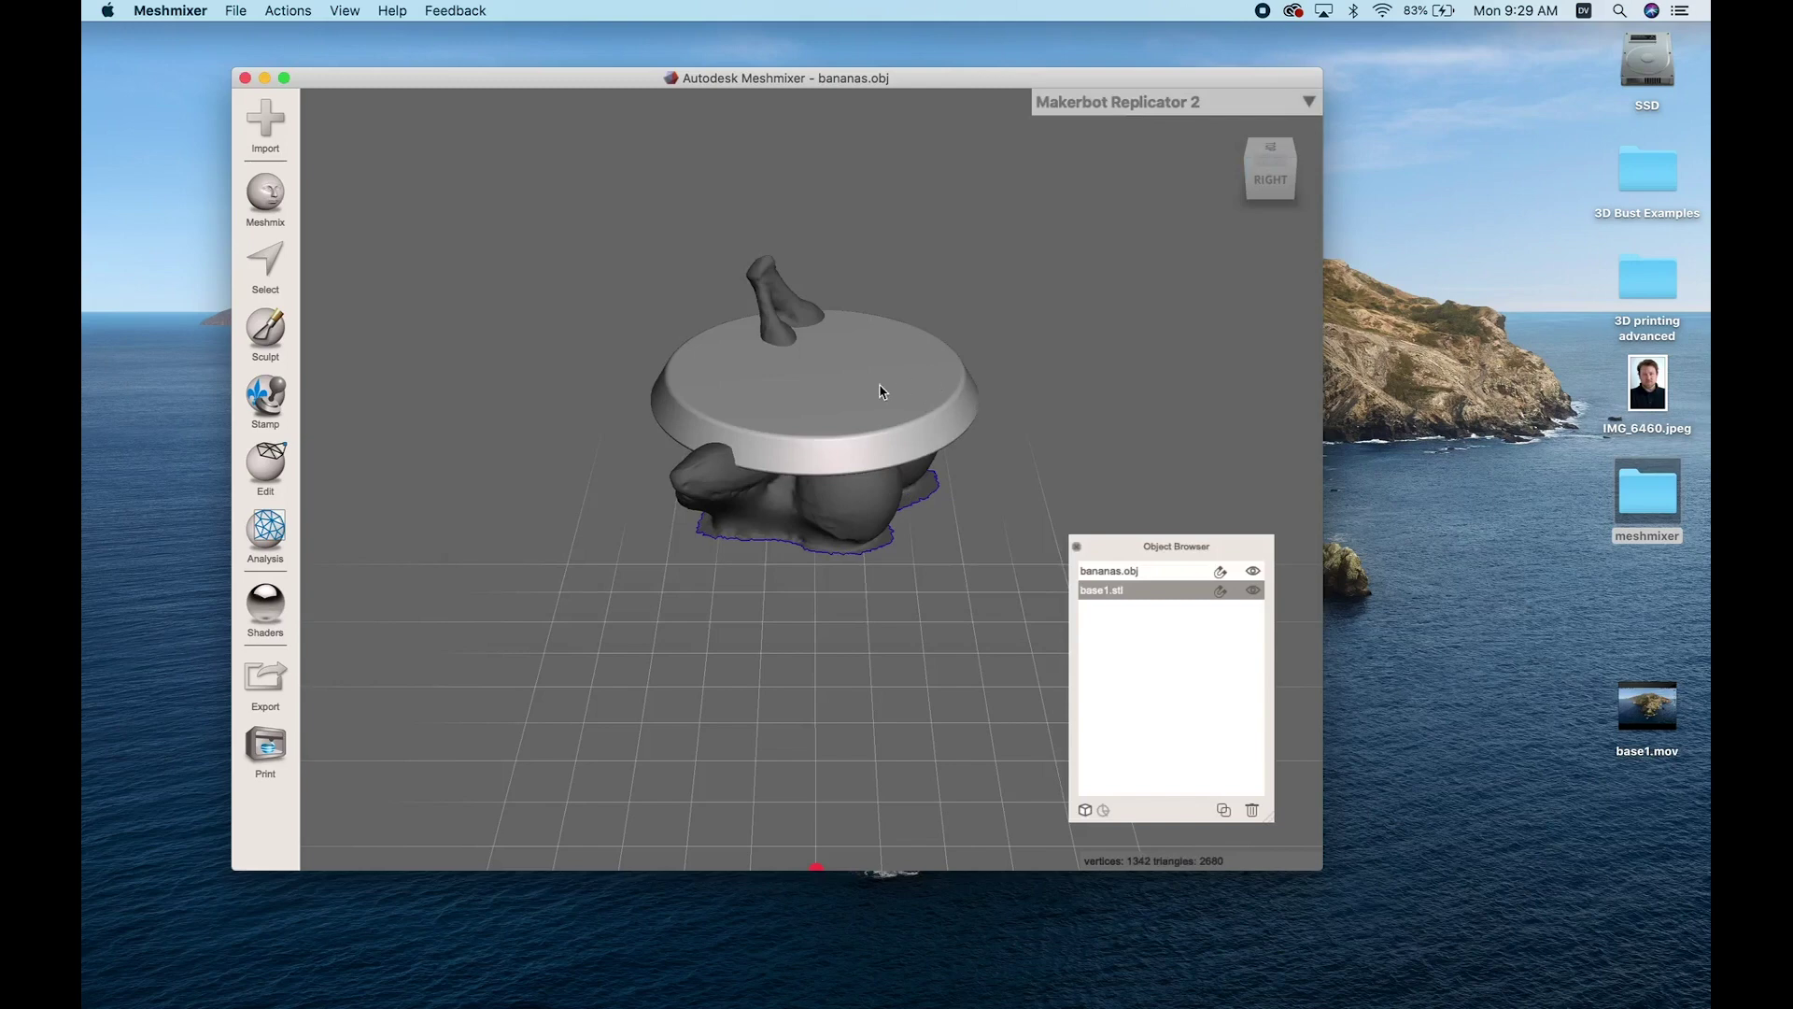
pyautogui.moveTo(1163, 546); pyautogui.dragTo(1210, 593)
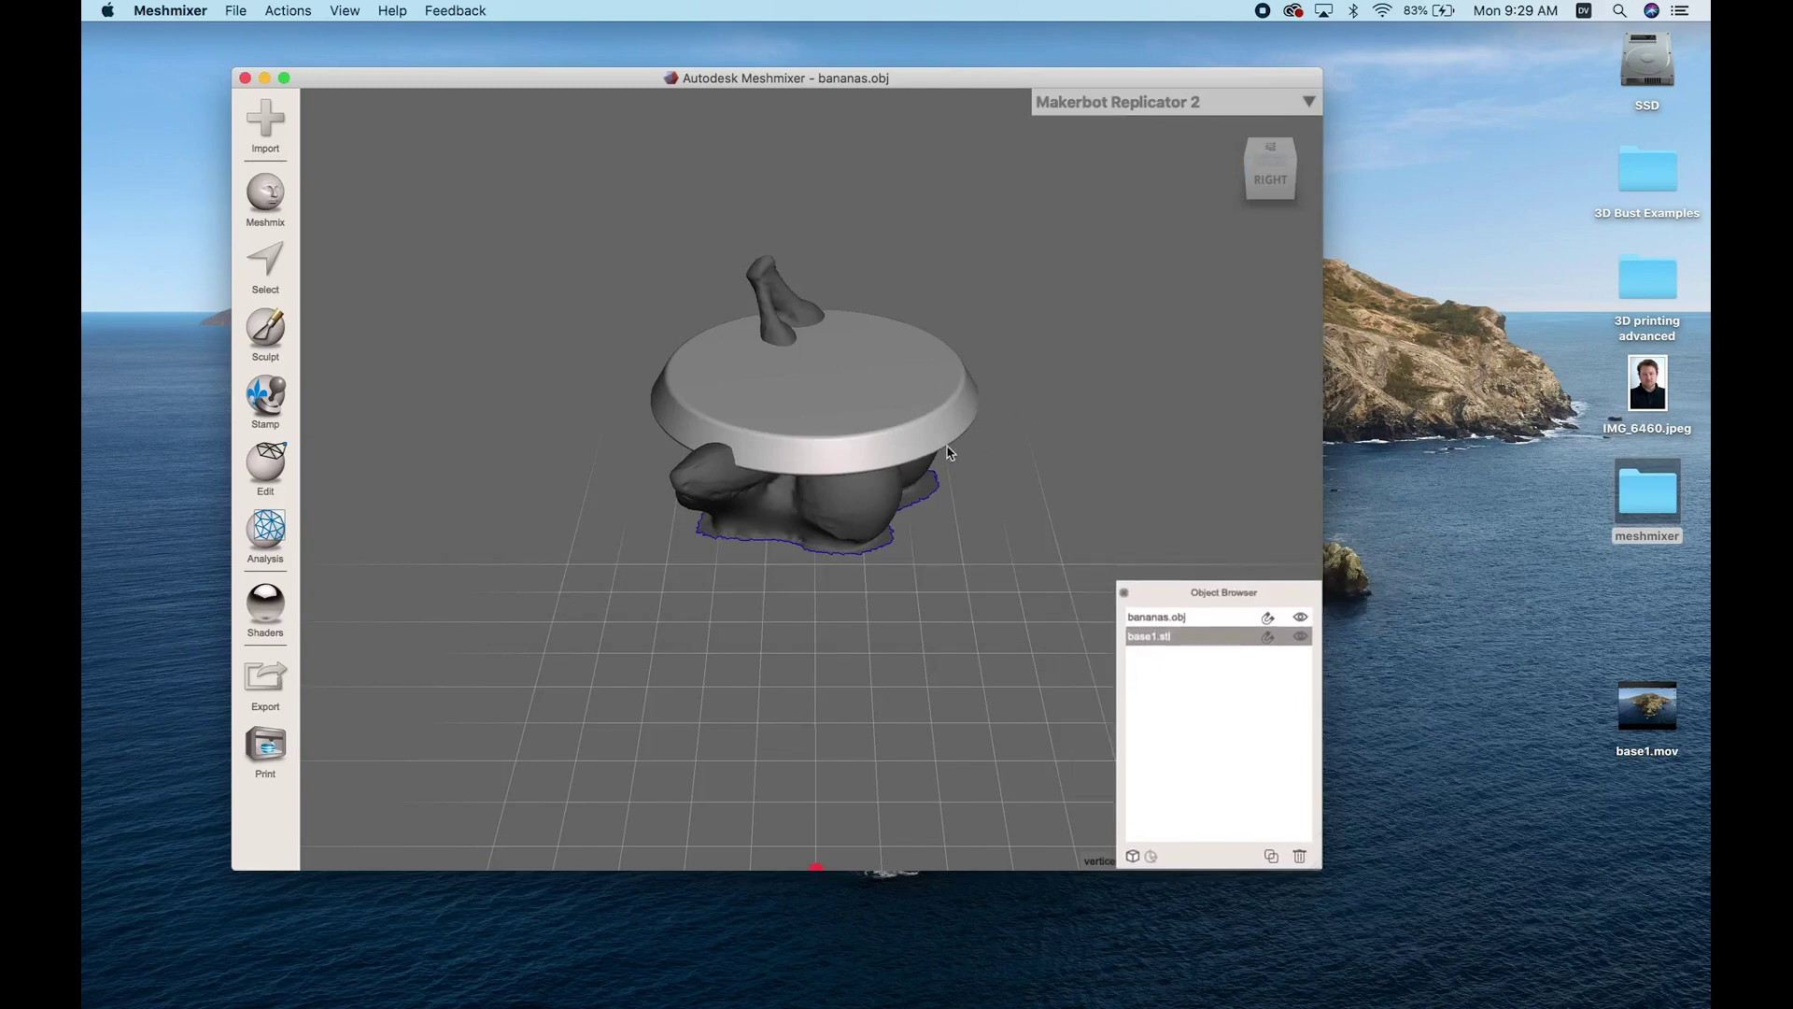
# - Transform base1.stl about 1 mm down in Y from the Right view, then check the fit
pyautogui.click(268, 460)
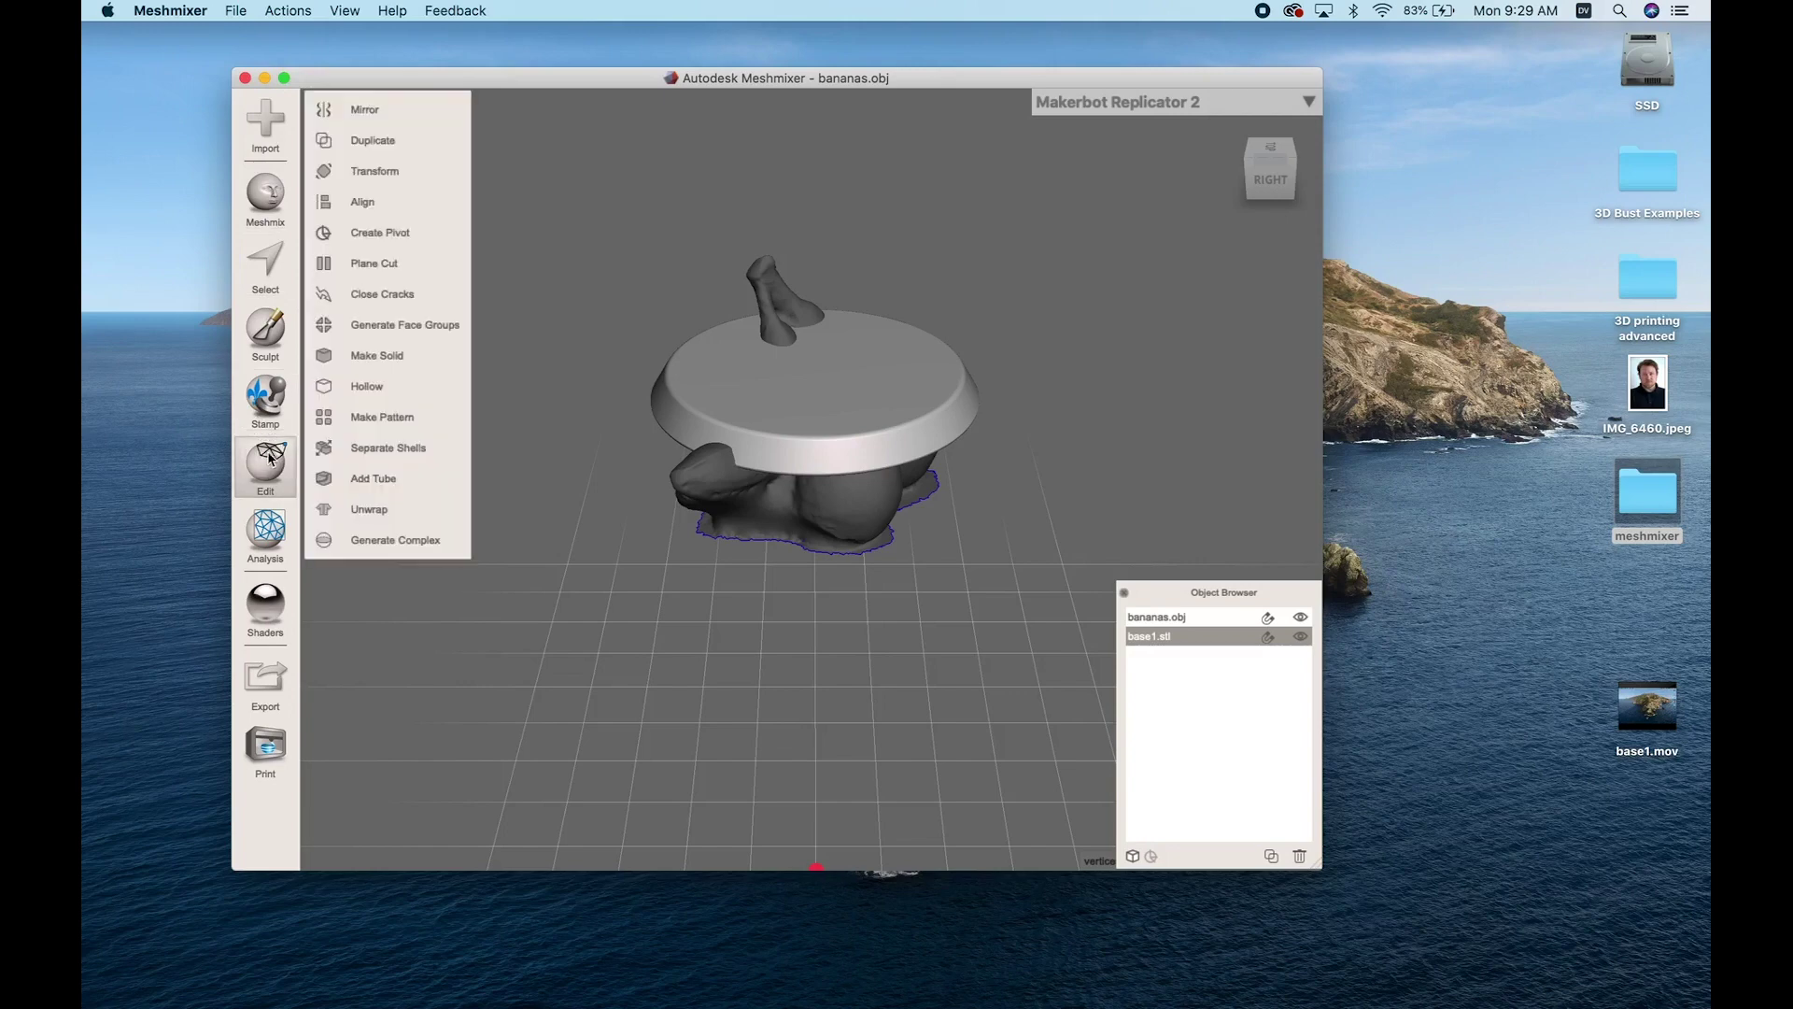
pyautogui.click(369, 170)
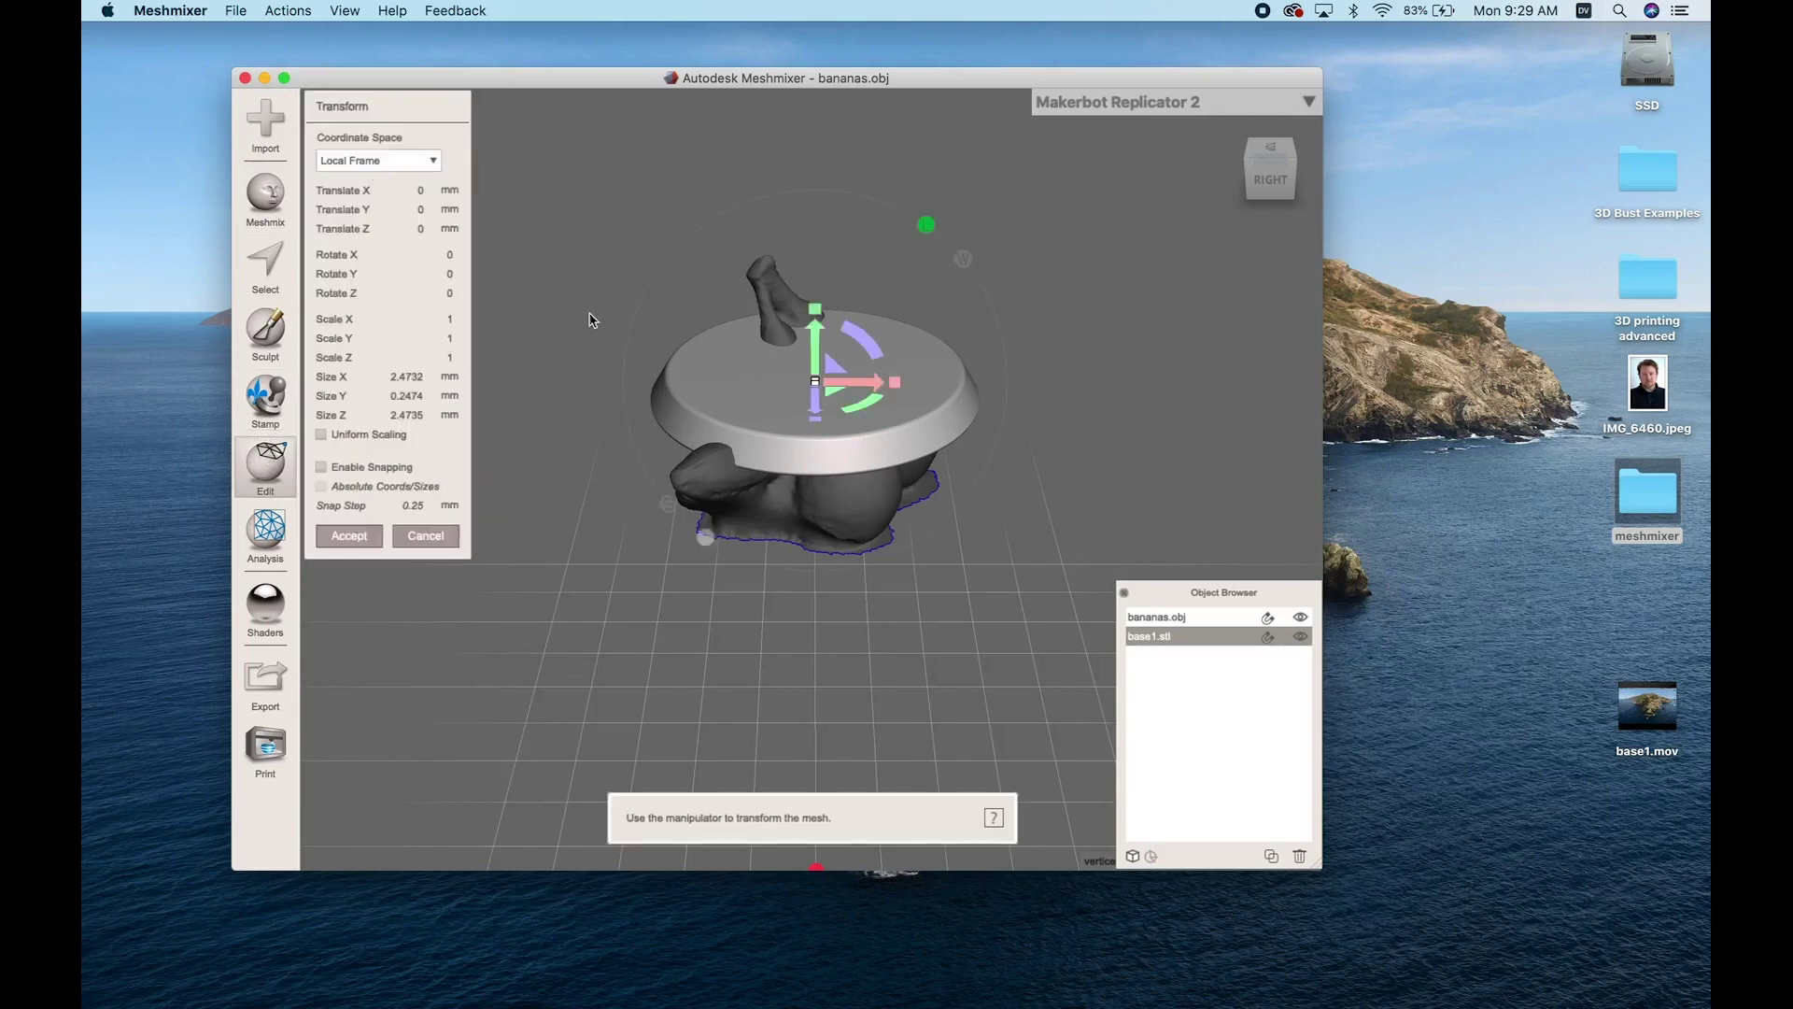
pyautogui.click(1268, 168)
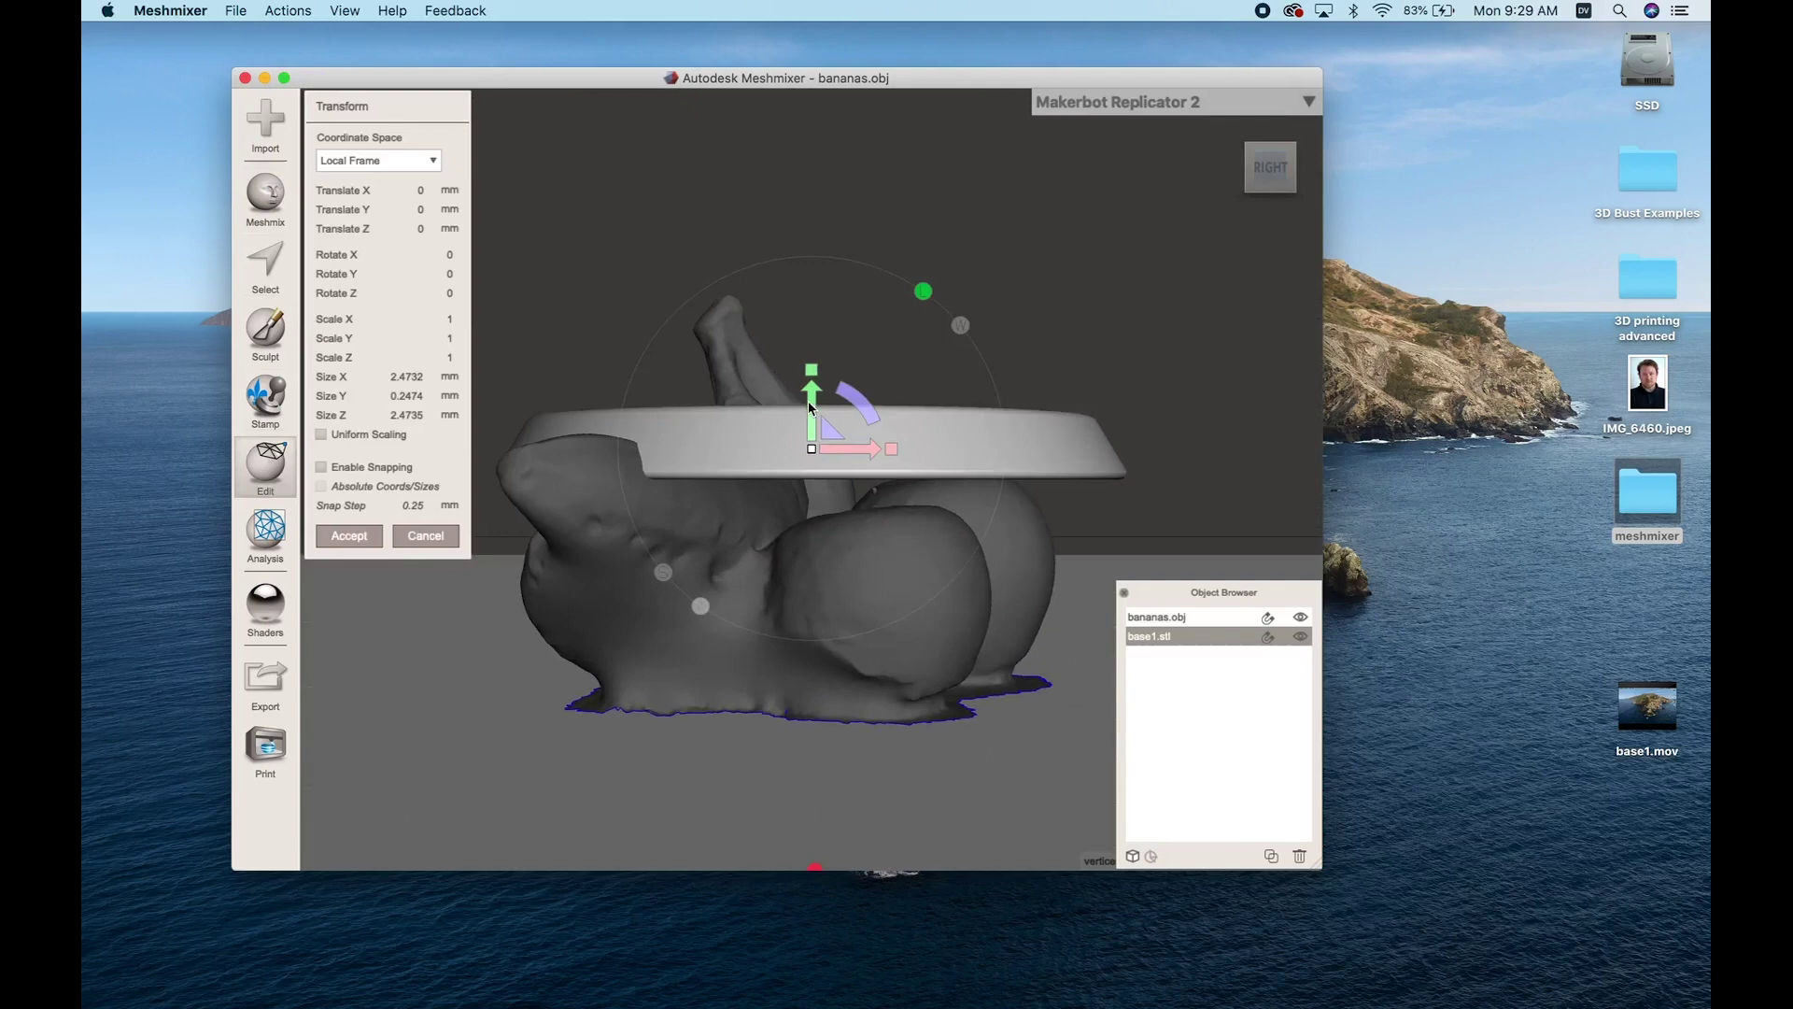
pyautogui.moveTo(809, 406); pyautogui.dragTo(789, 656)
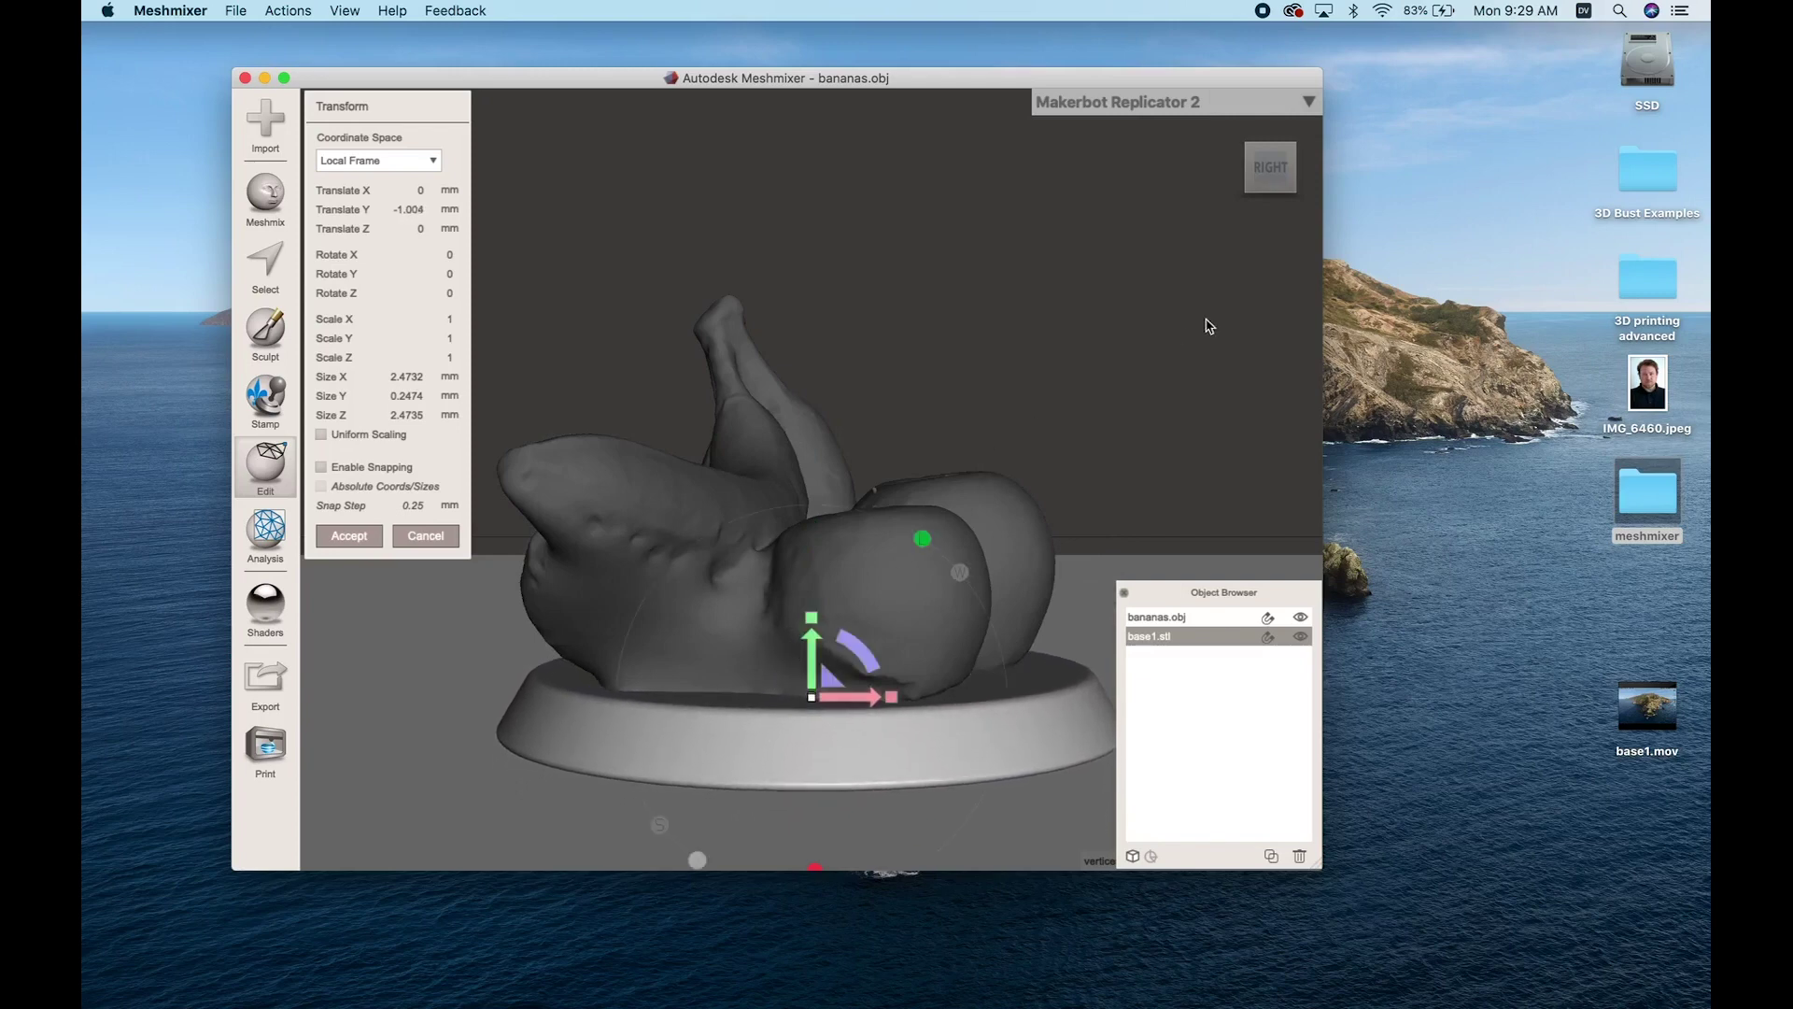
pyautogui.moveTo(1263, 172); pyautogui.dragTo(972, 182)
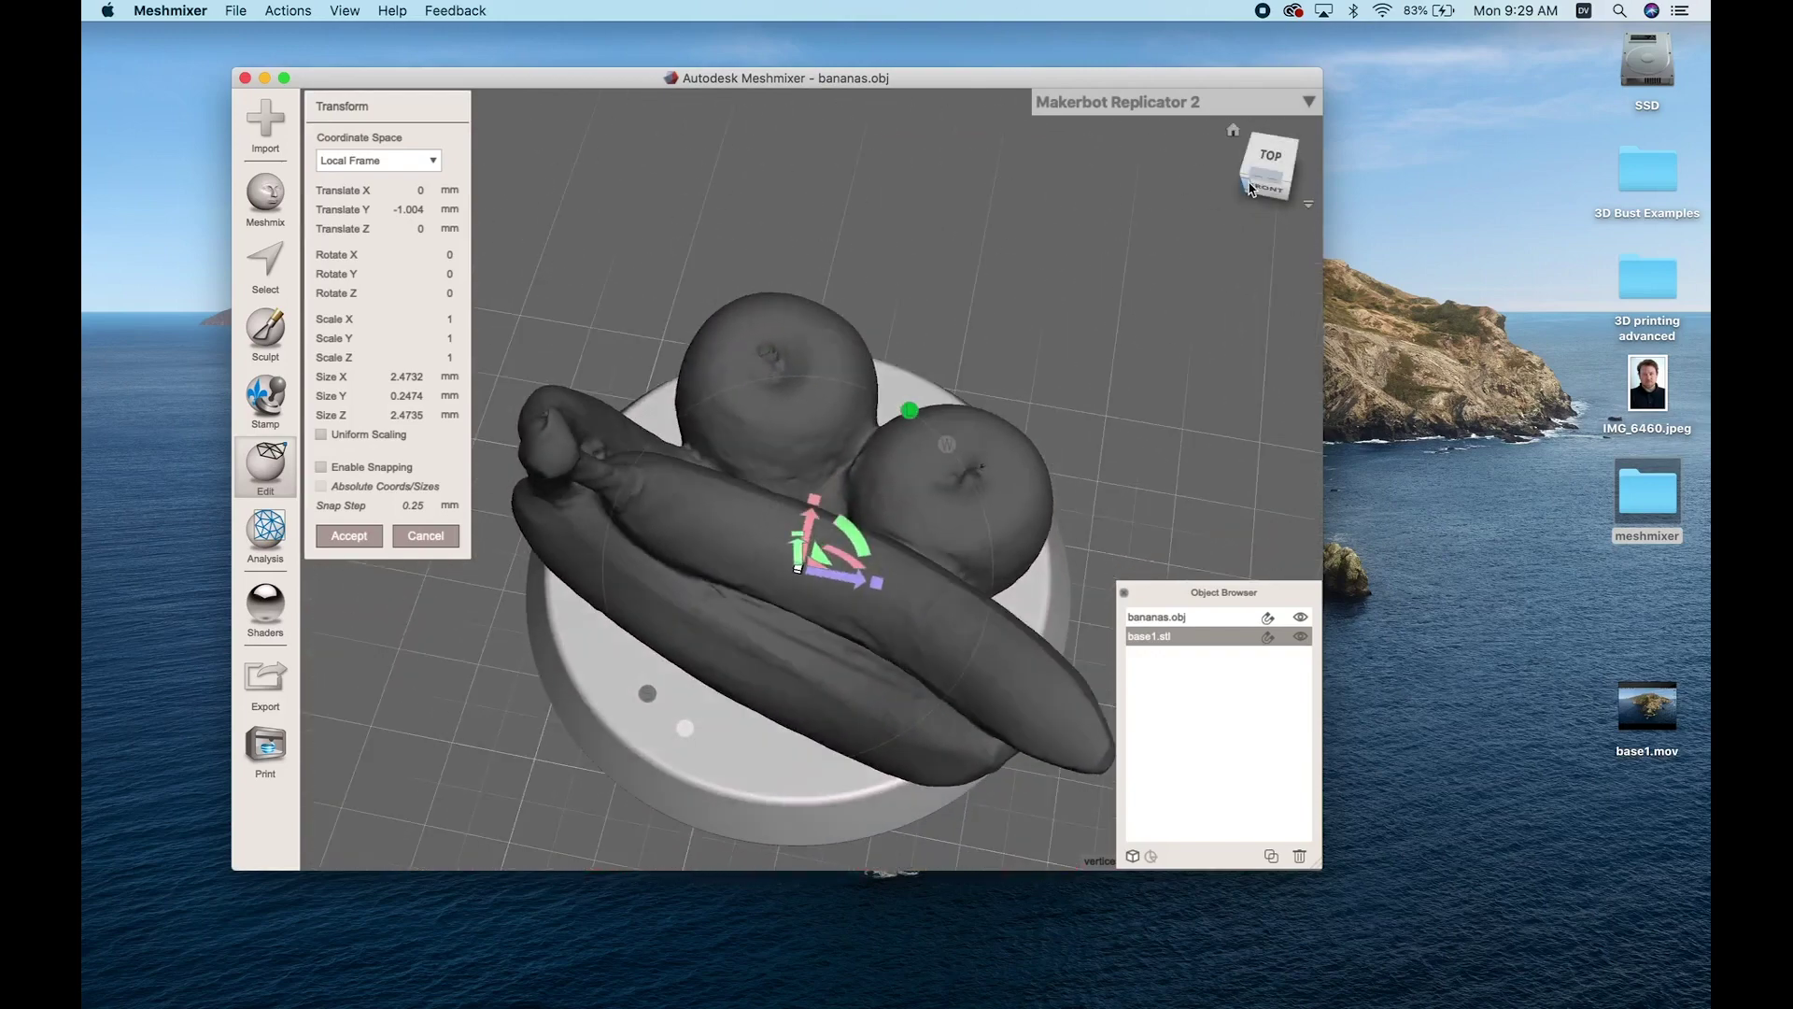
pyautogui.click(1266, 186)
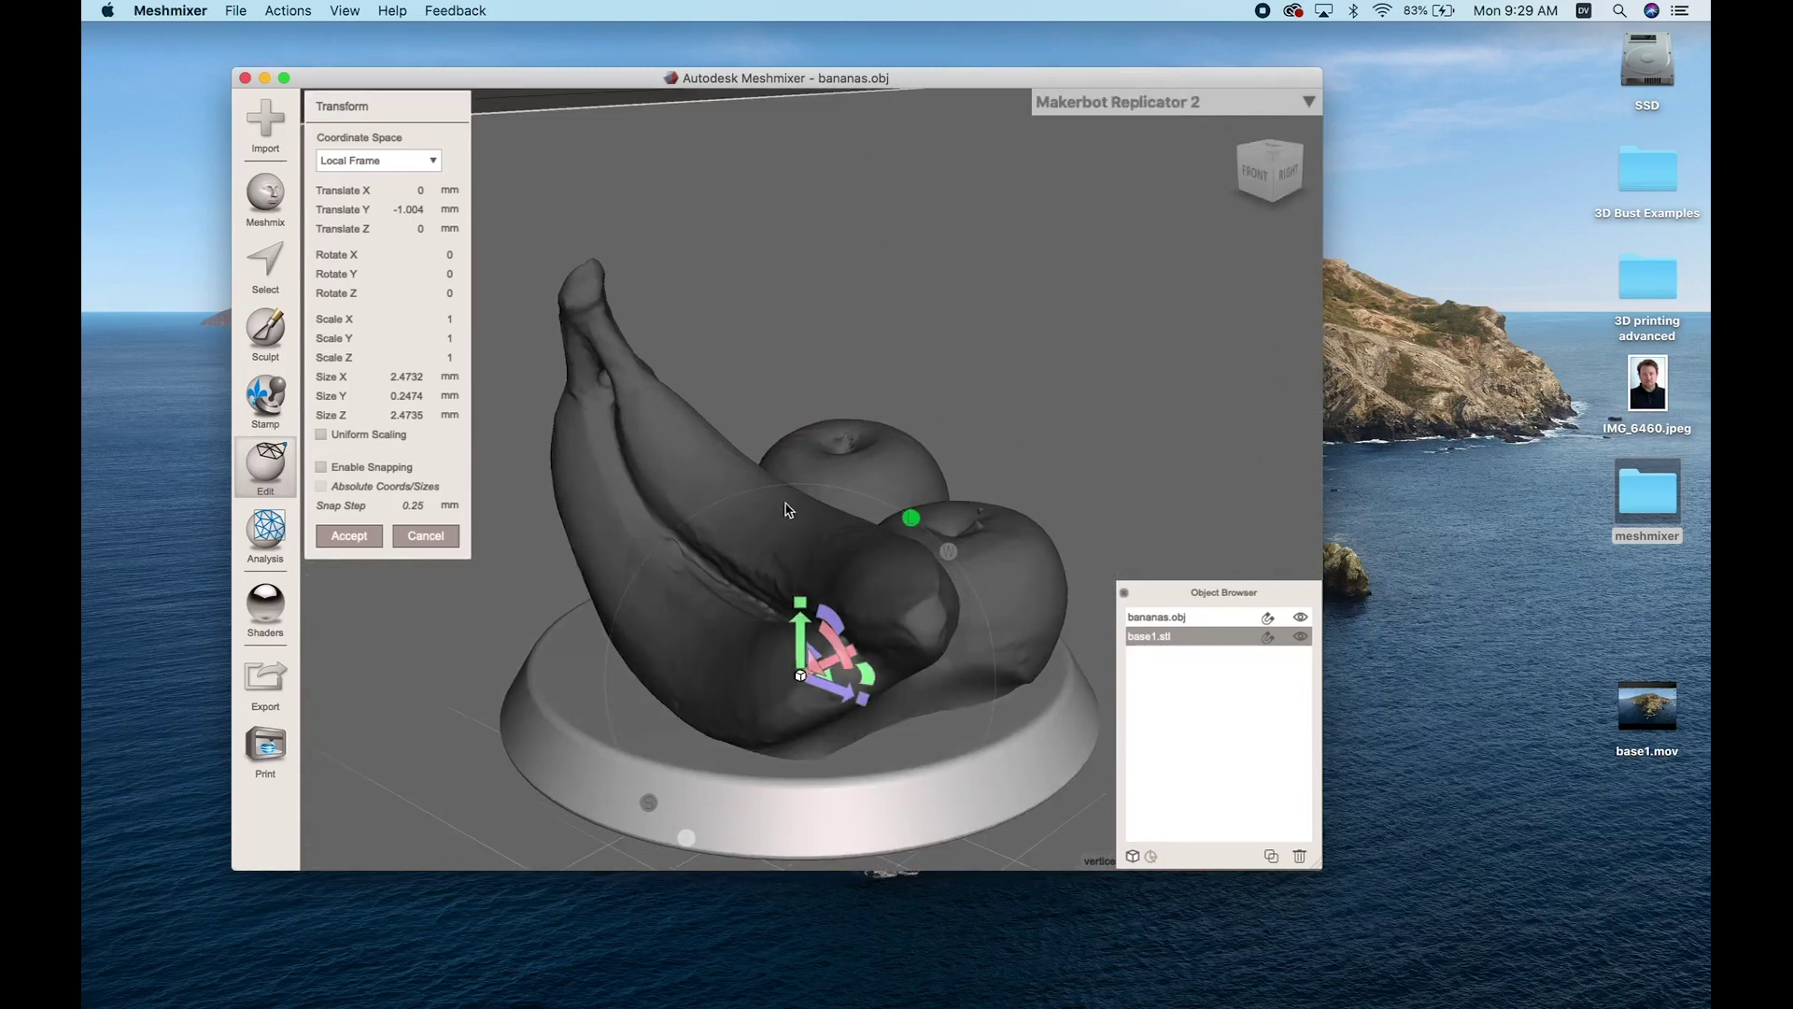
pyautogui.moveTo(785, 509); pyautogui.dragTo(840, 466, button='right')
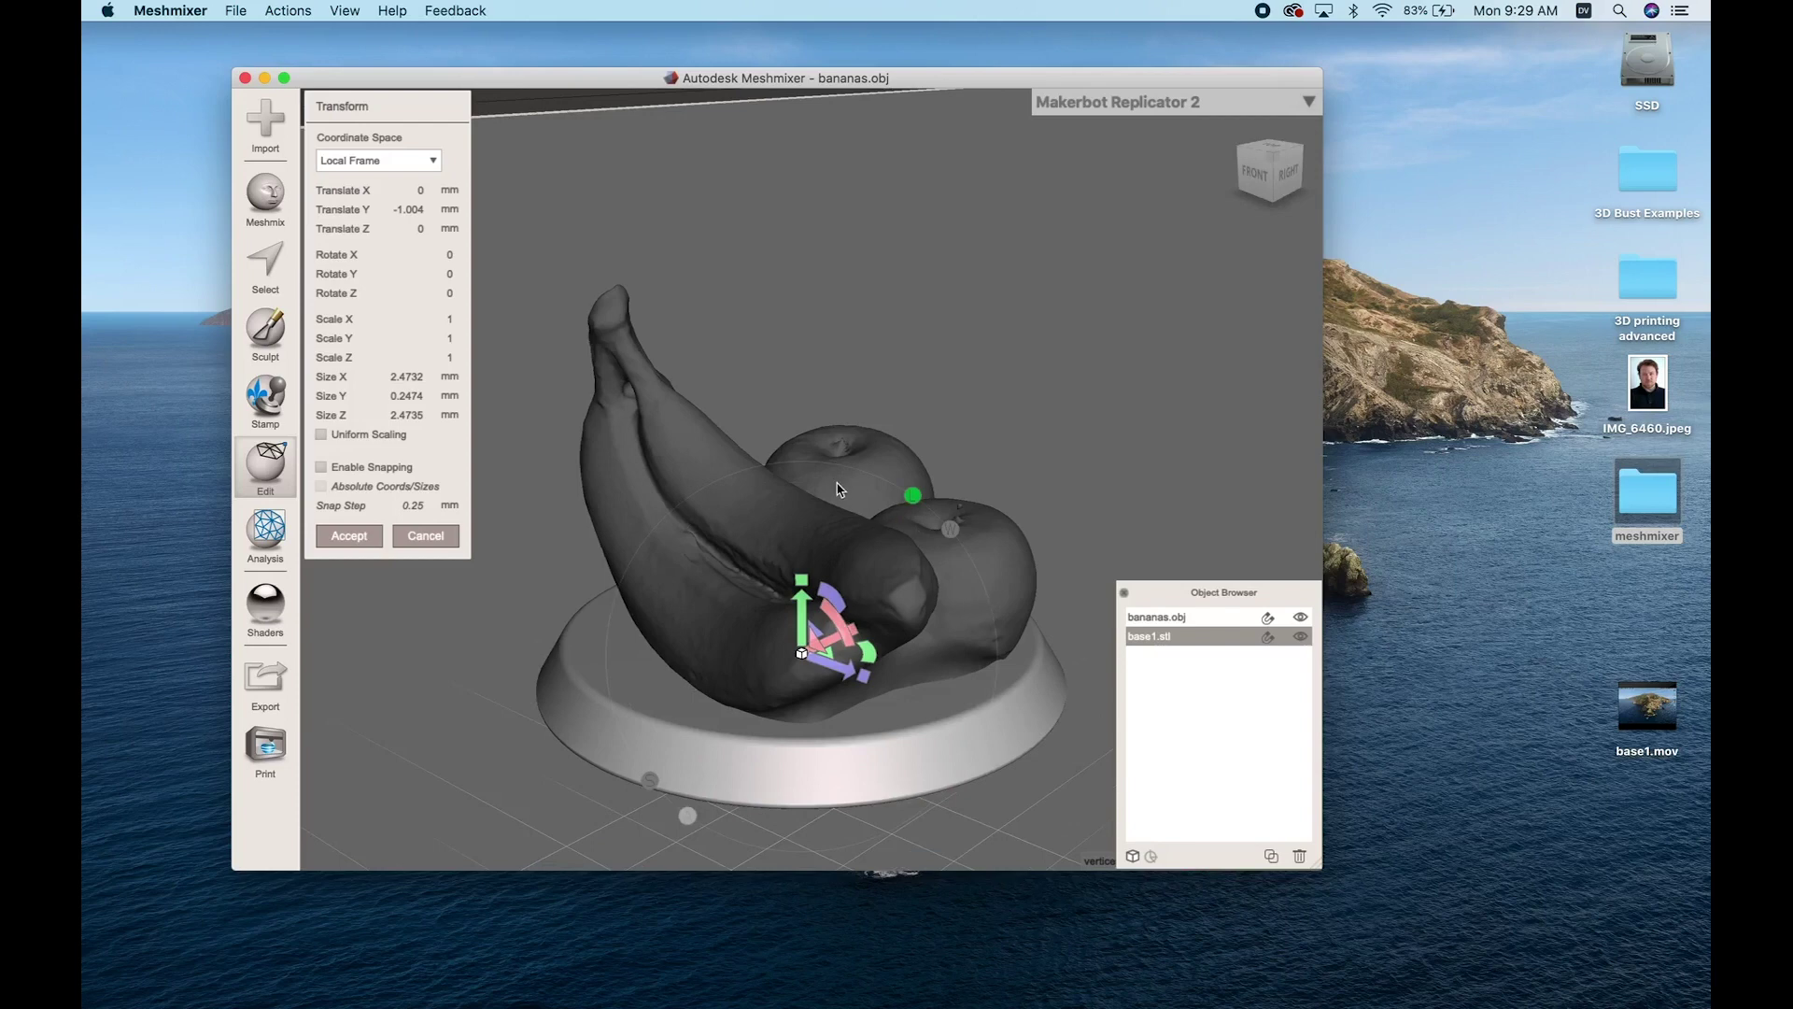
# - Accept the lowered base position and enlarge the Meshmixer window
pyautogui.click(356, 538)
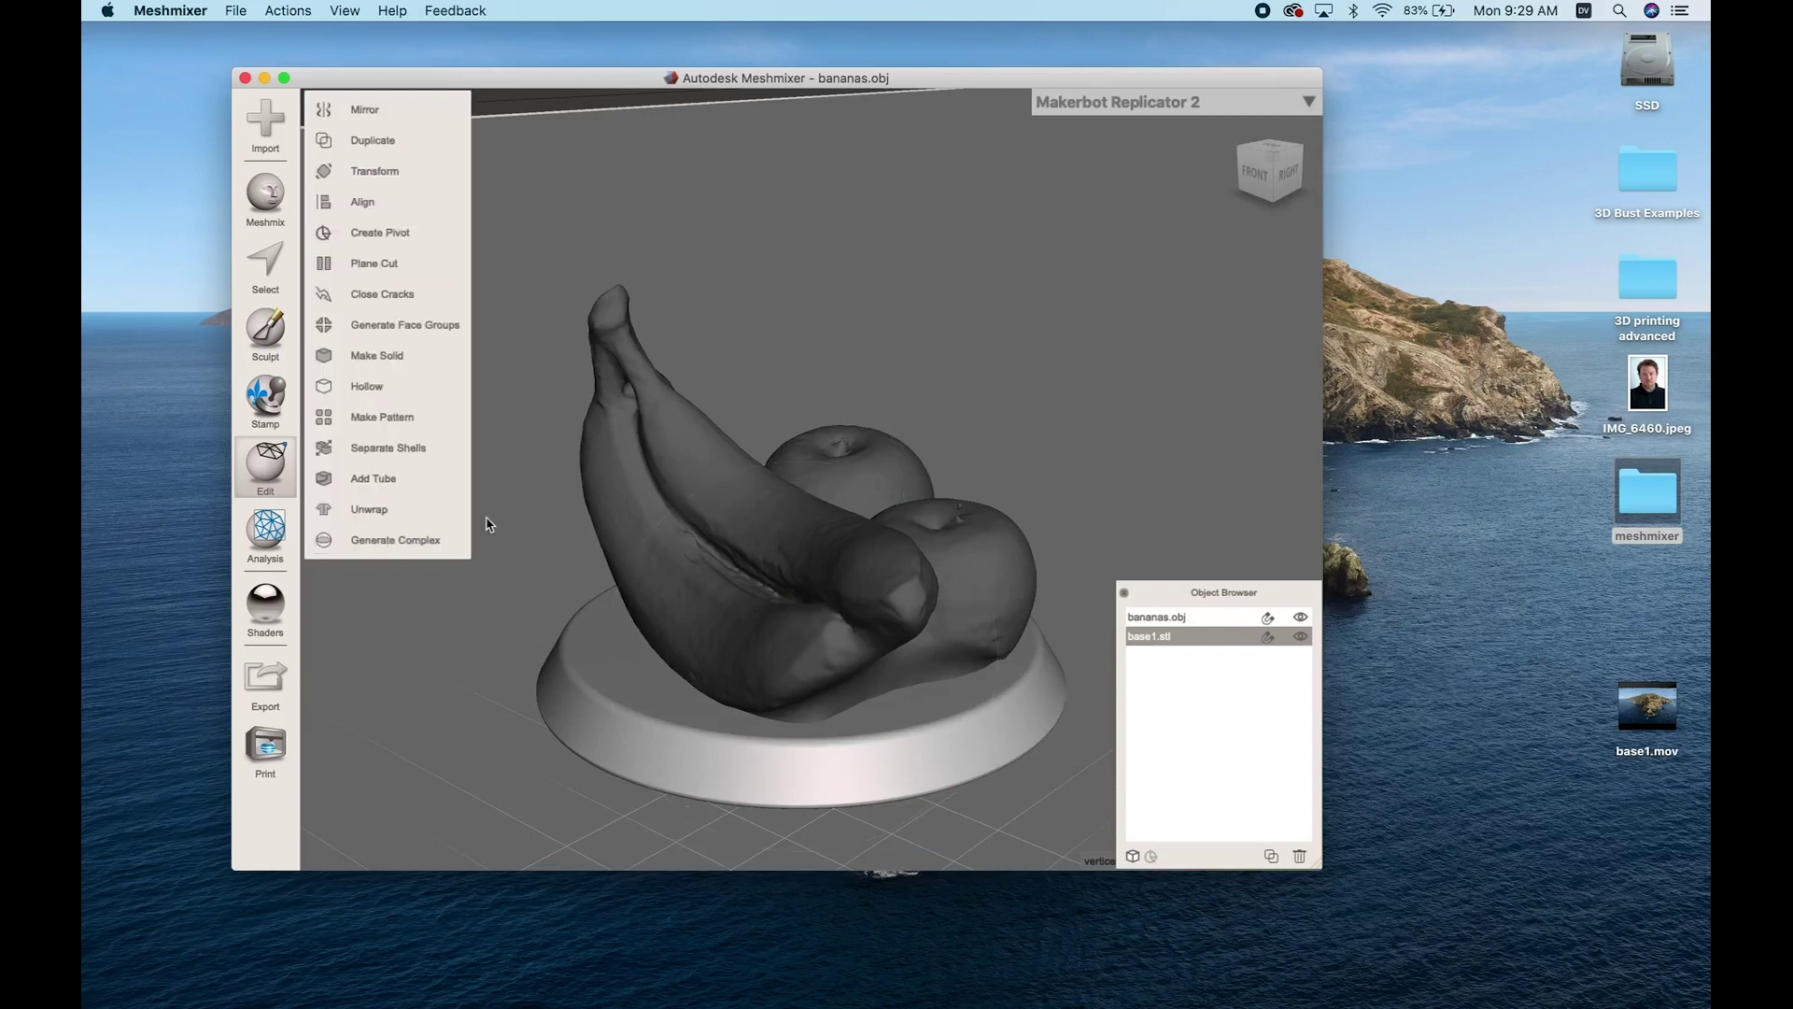
pyautogui.moveTo(884, 517); pyautogui.dragTo(918, 449, button='middle')
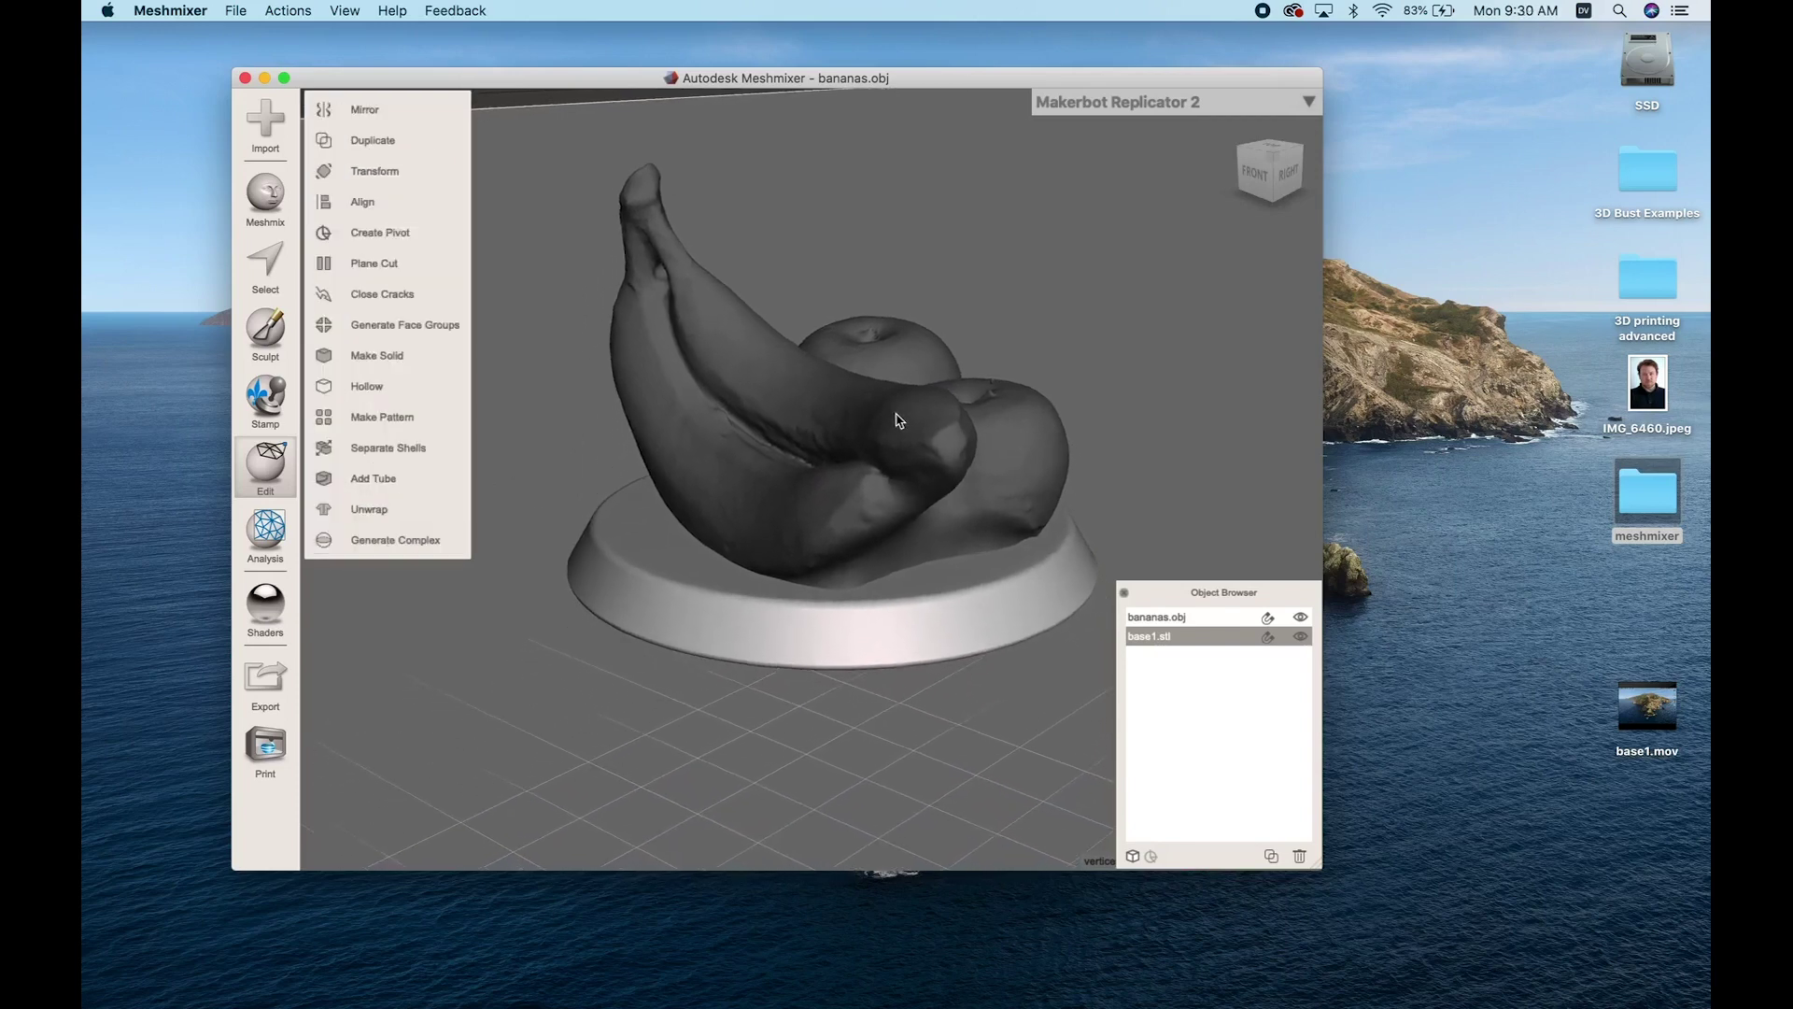
pyautogui.moveTo(1270, 177); pyautogui.dragTo(1231, 222)
pyautogui.moveTo(1312, 864); pyautogui.dragTo(1446, 903)
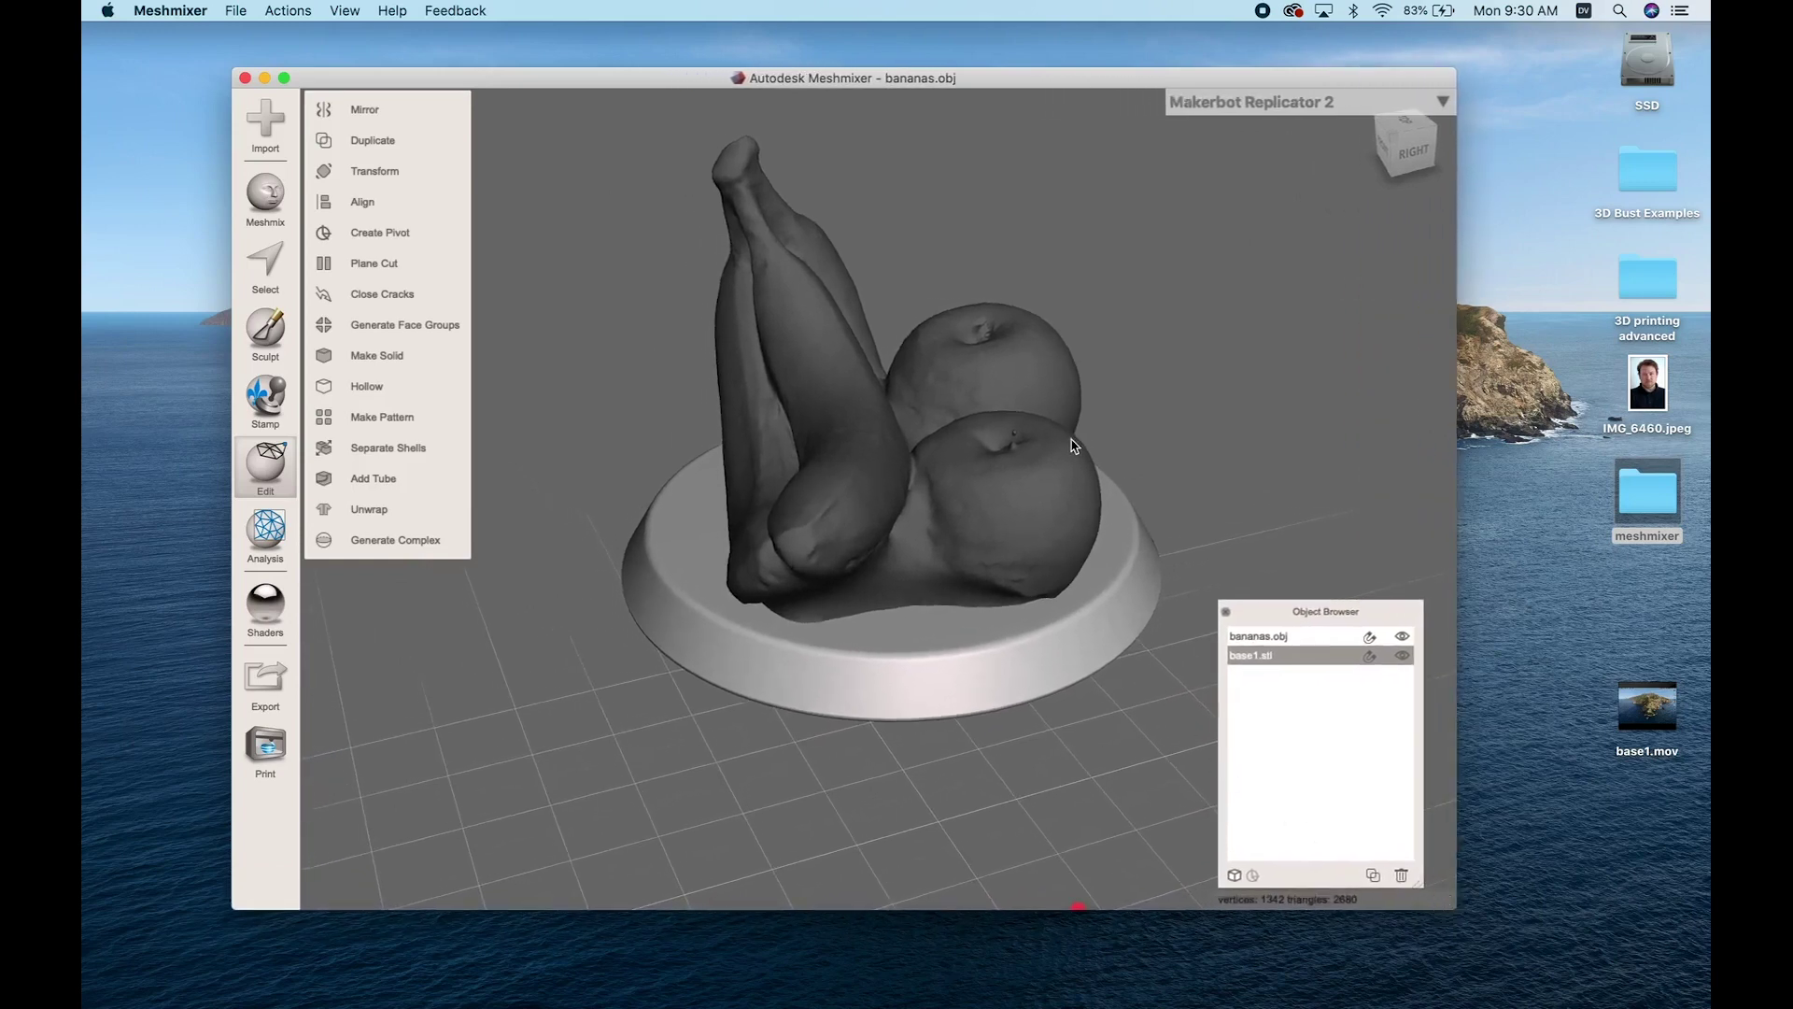
pyautogui.moveTo(1109, 326); pyautogui.dragTo(1370, 299, button='right')
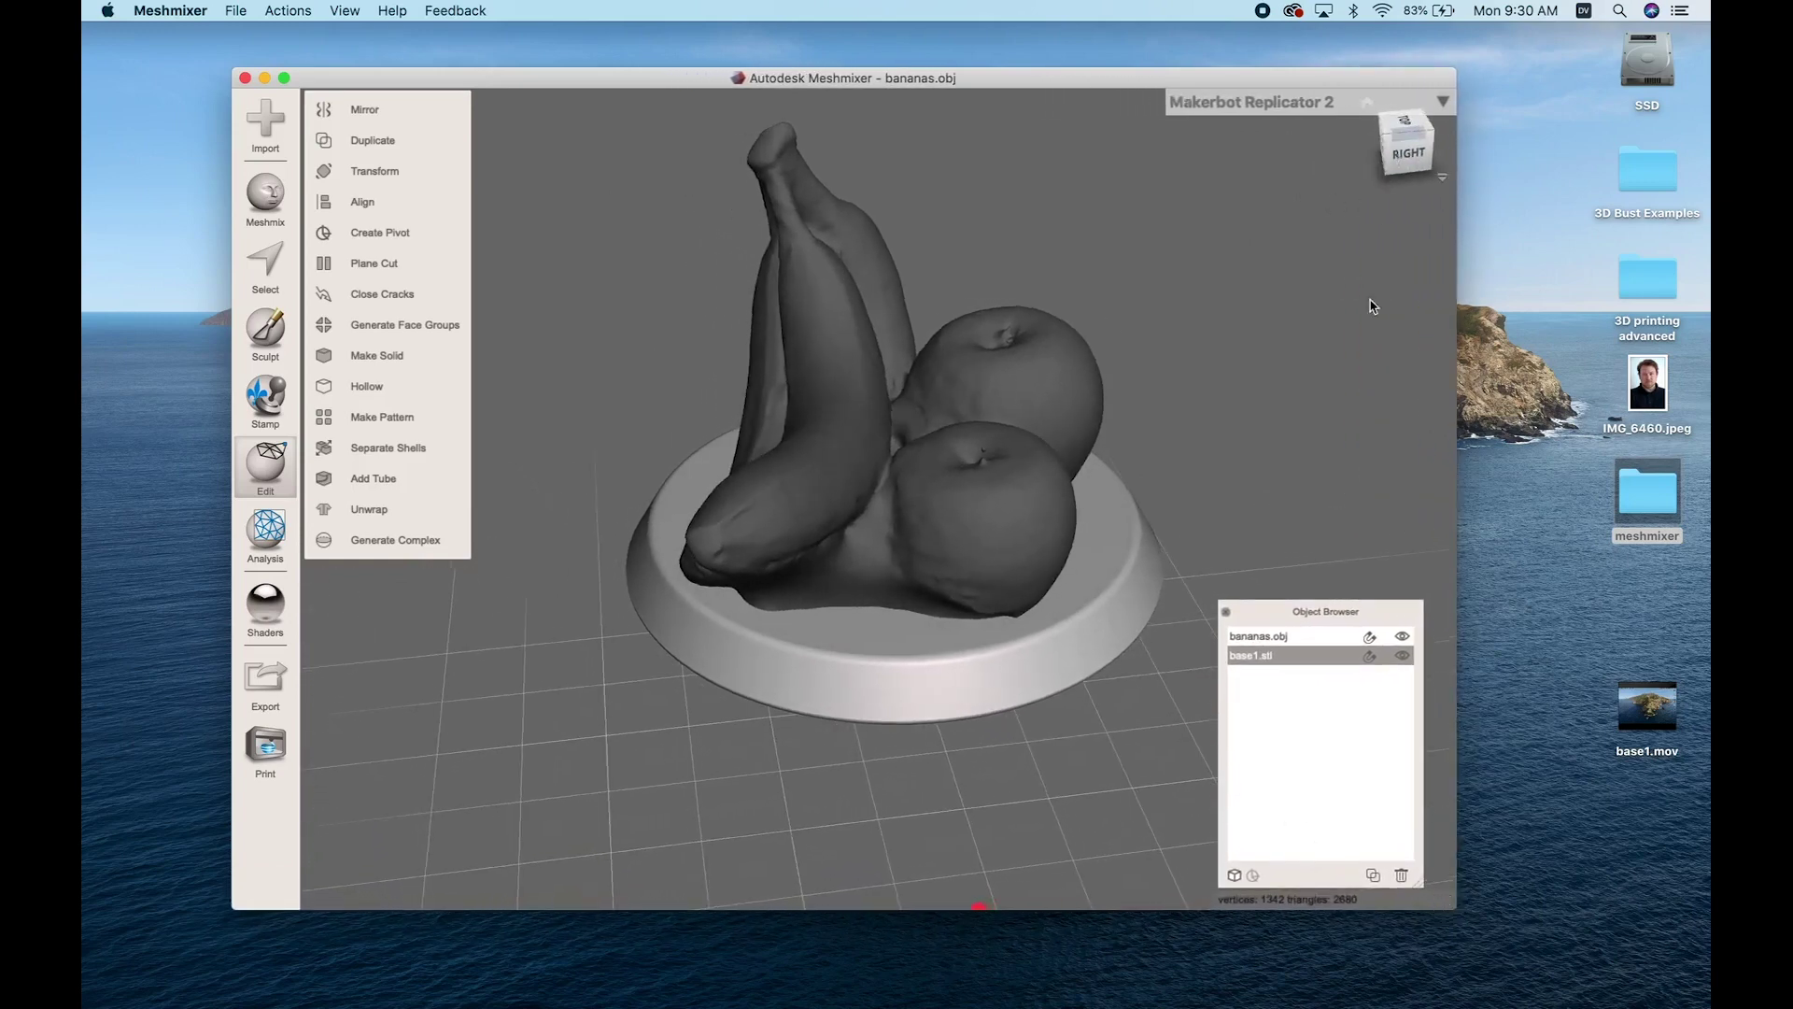
# - Select bananas.obj in the Object Browser as the object to edit
pyautogui.click(1261, 636)
pyautogui.click(1258, 658)
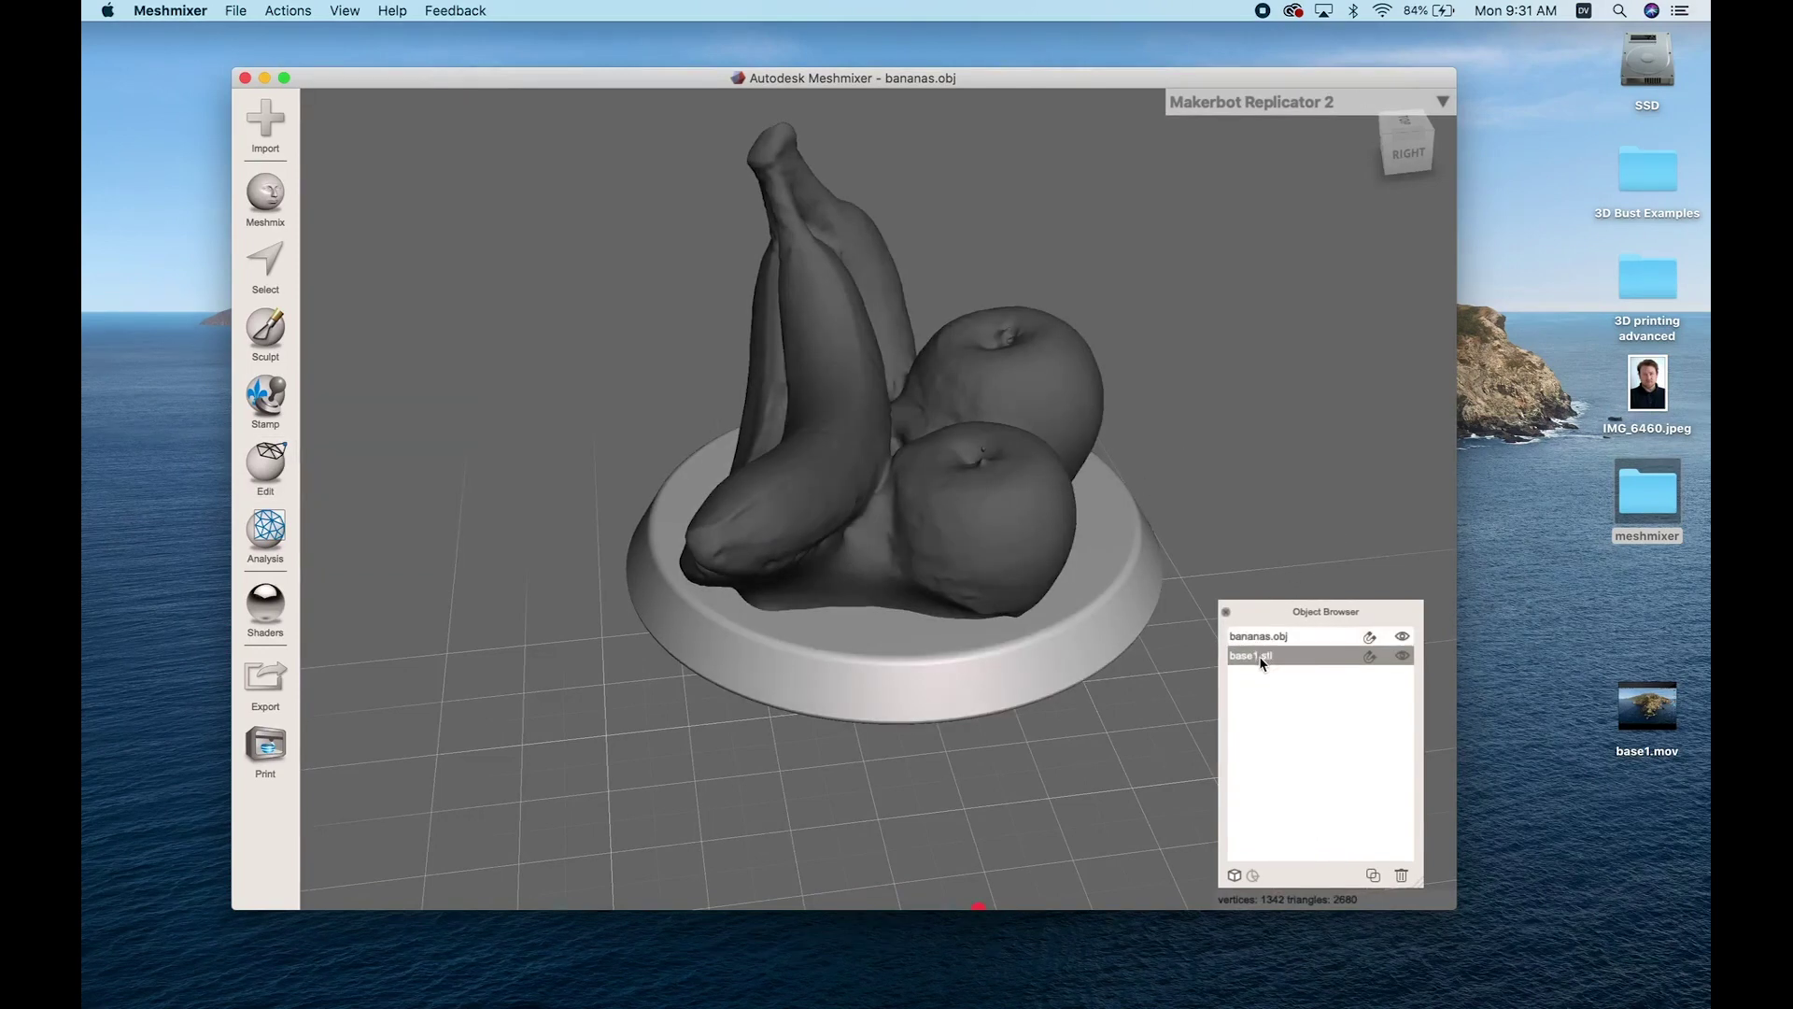
pyautogui.click(1251, 638)
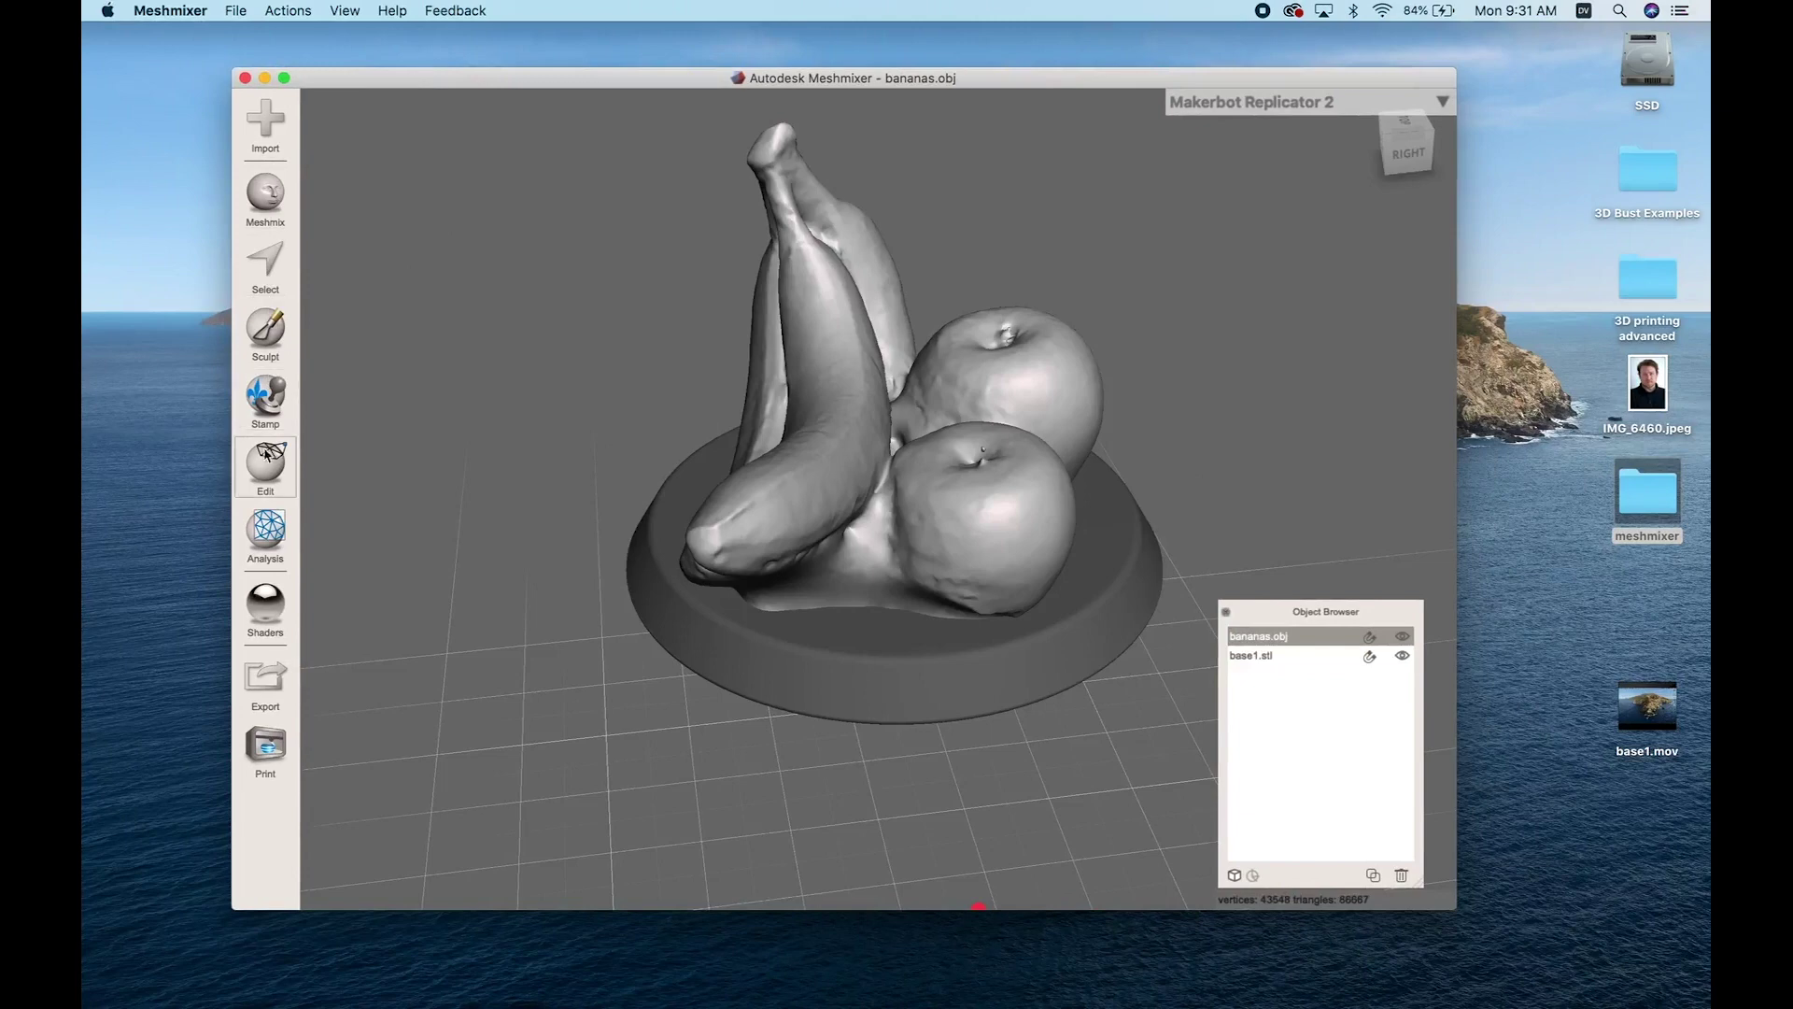
pyautogui.click(269, 474)
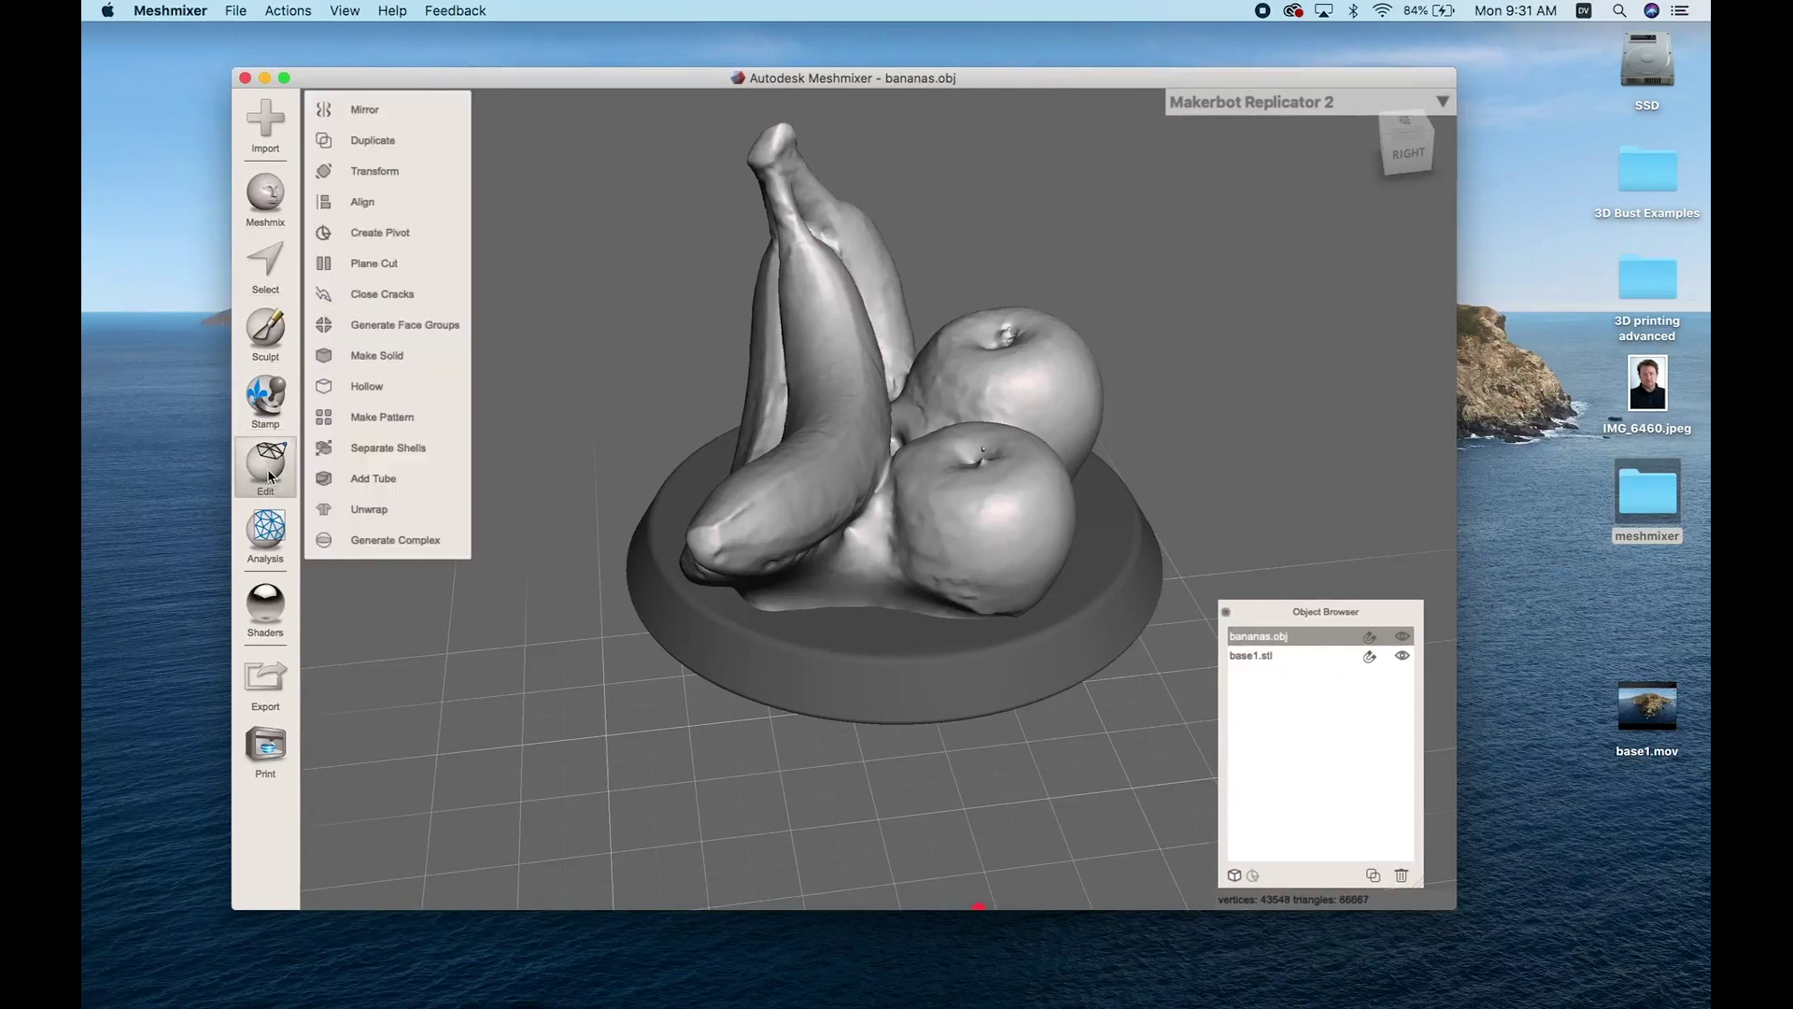
# - Run Make Solid on bananas.obj to create the 77498-triangle bananas.obj (solid)
pyautogui.click(390, 355)
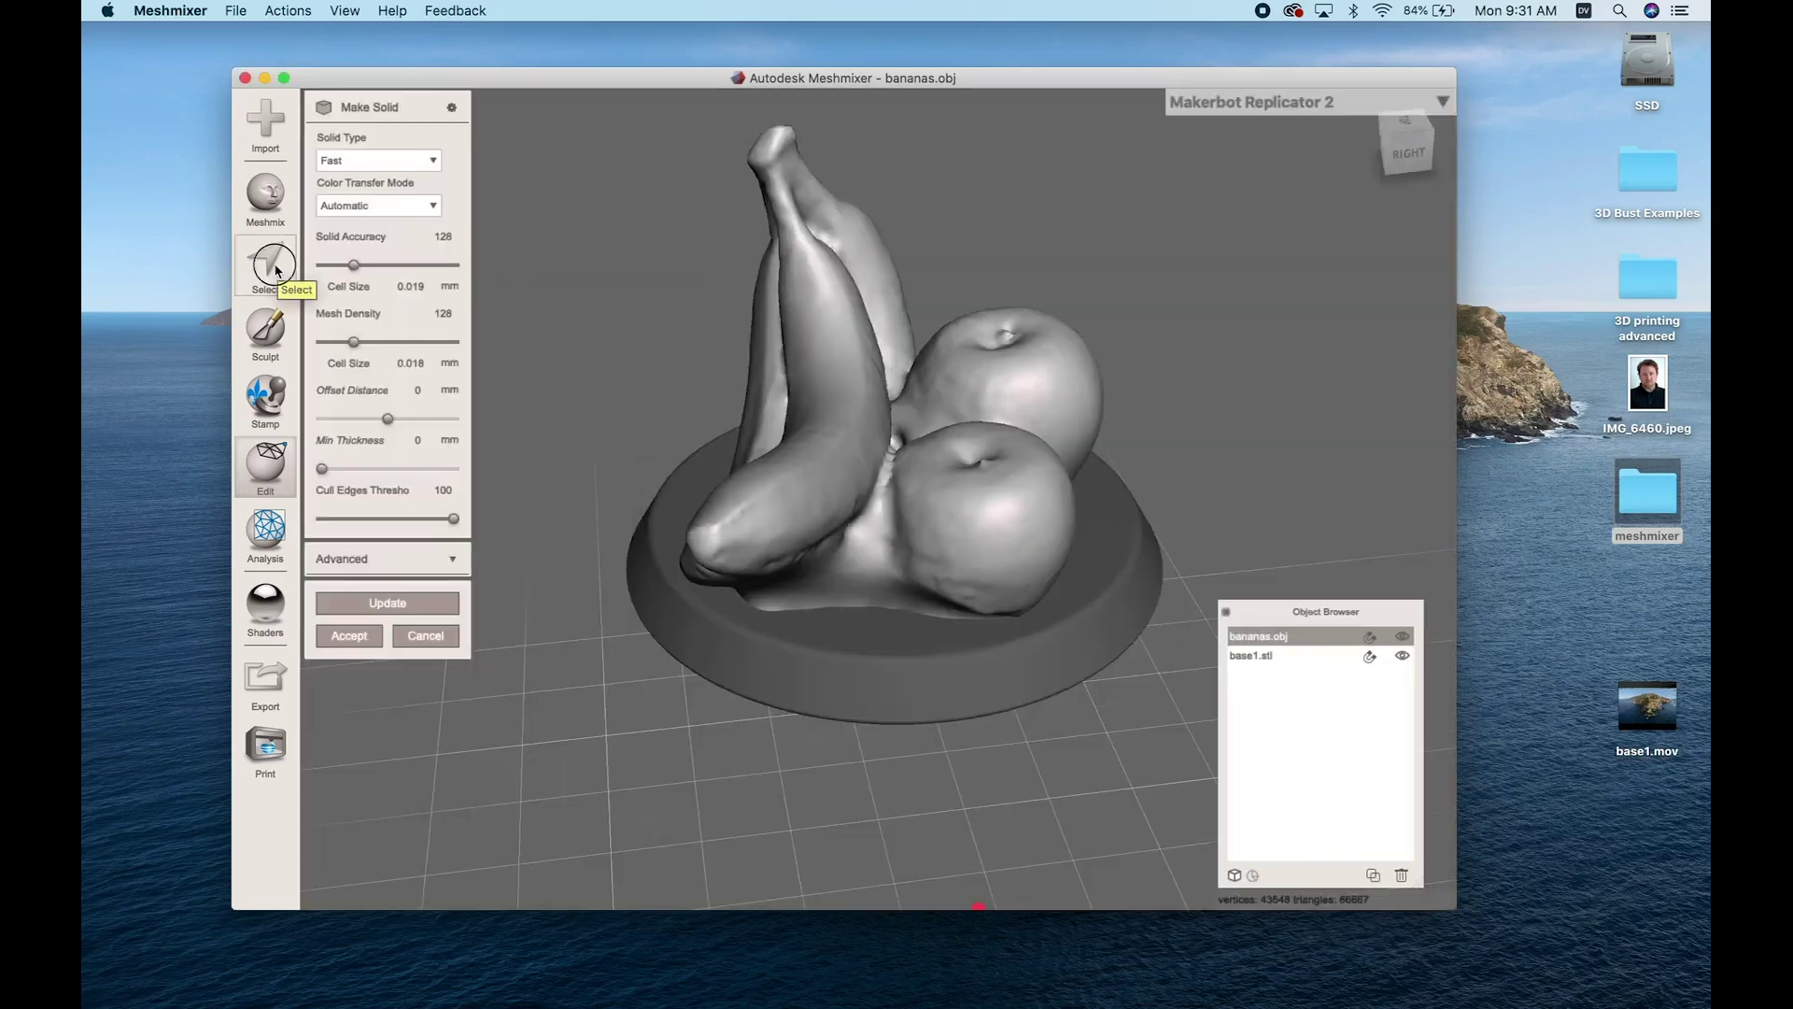
pyautogui.press('Return')
pyautogui.click(267, 466)
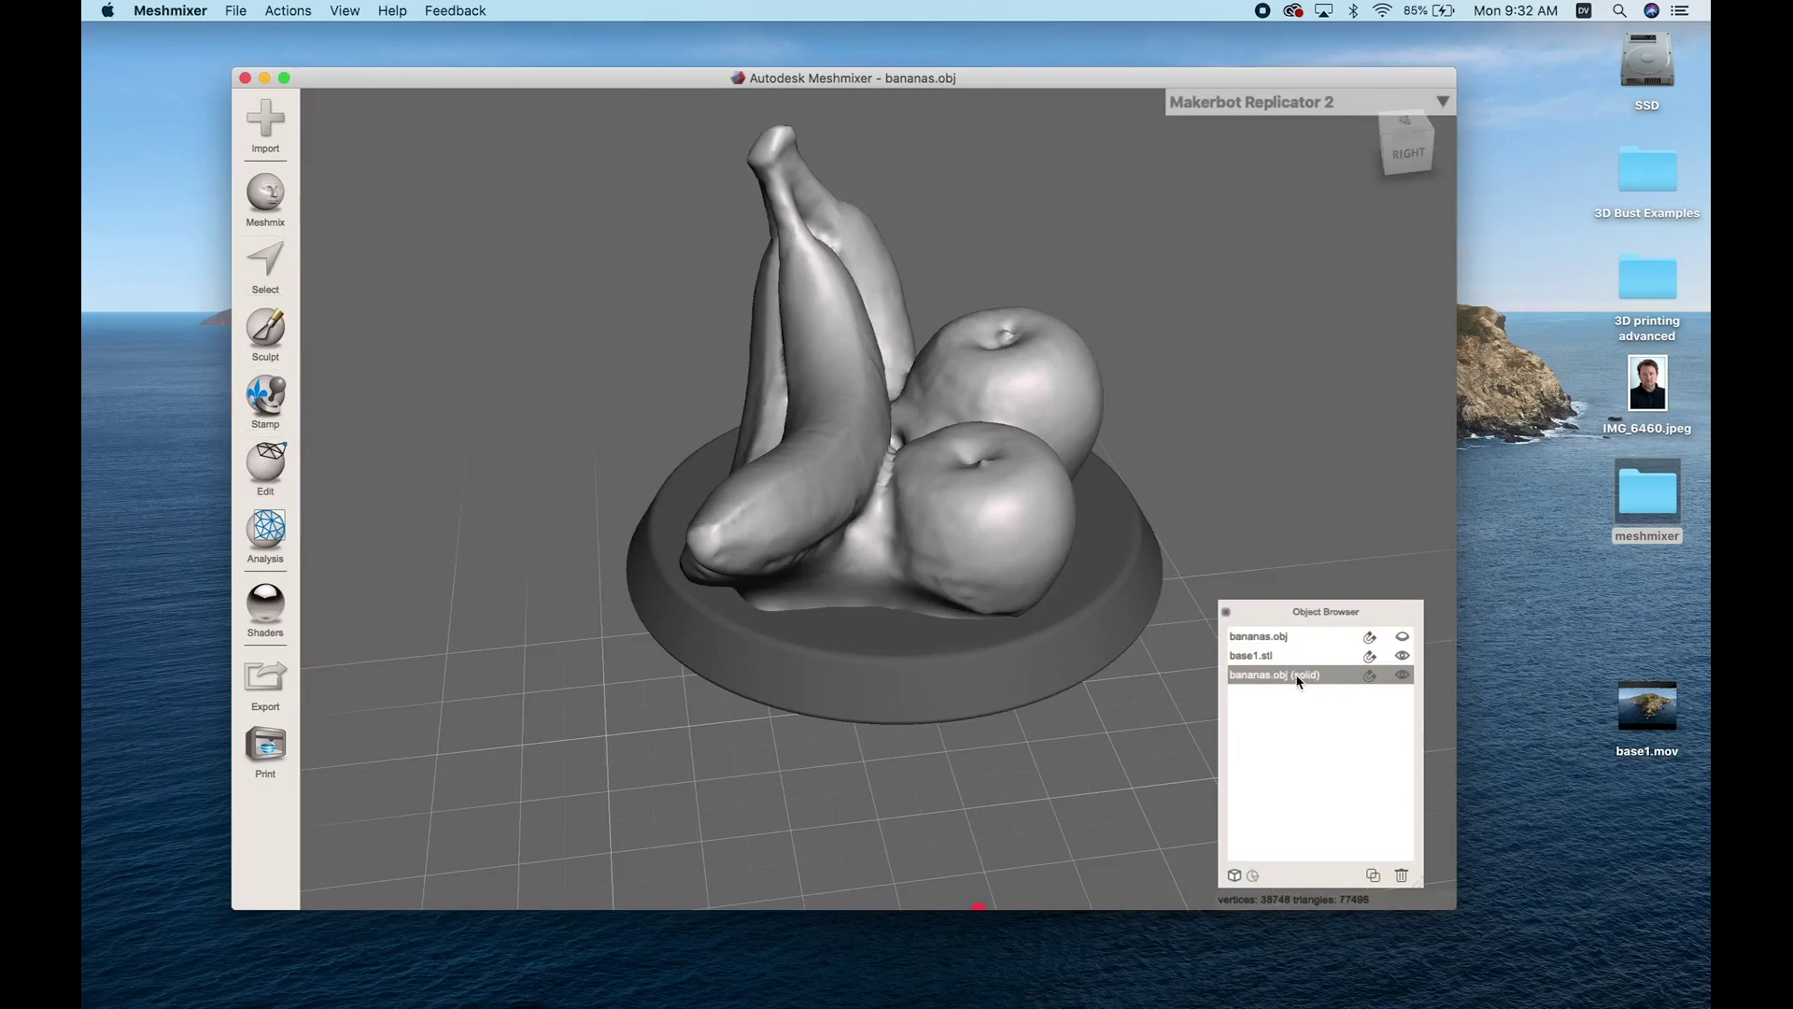
# - Combine base1.stl with bananas.obj (solid) and delete the original hollow bananas.obj scan
pyautogui.keyDown('shift'); pyautogui.click(1257, 656); pyautogui.keyUp('shift')
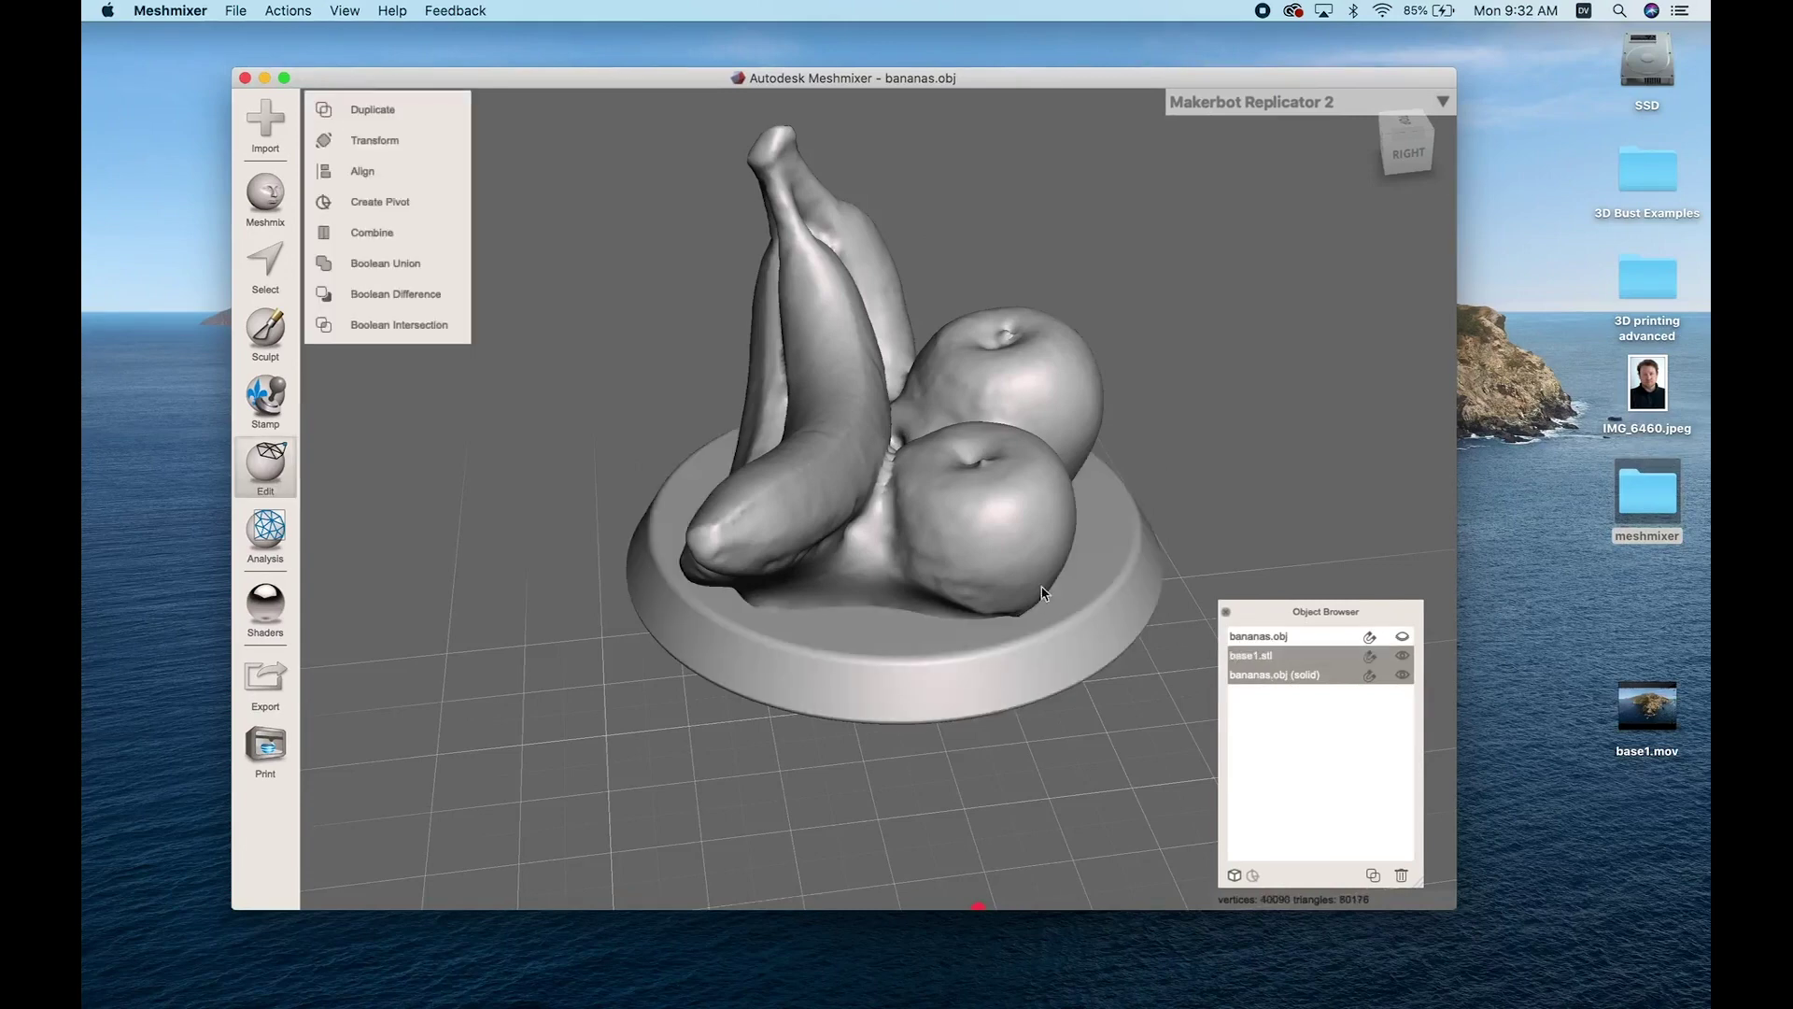
pyautogui.click(380, 234)
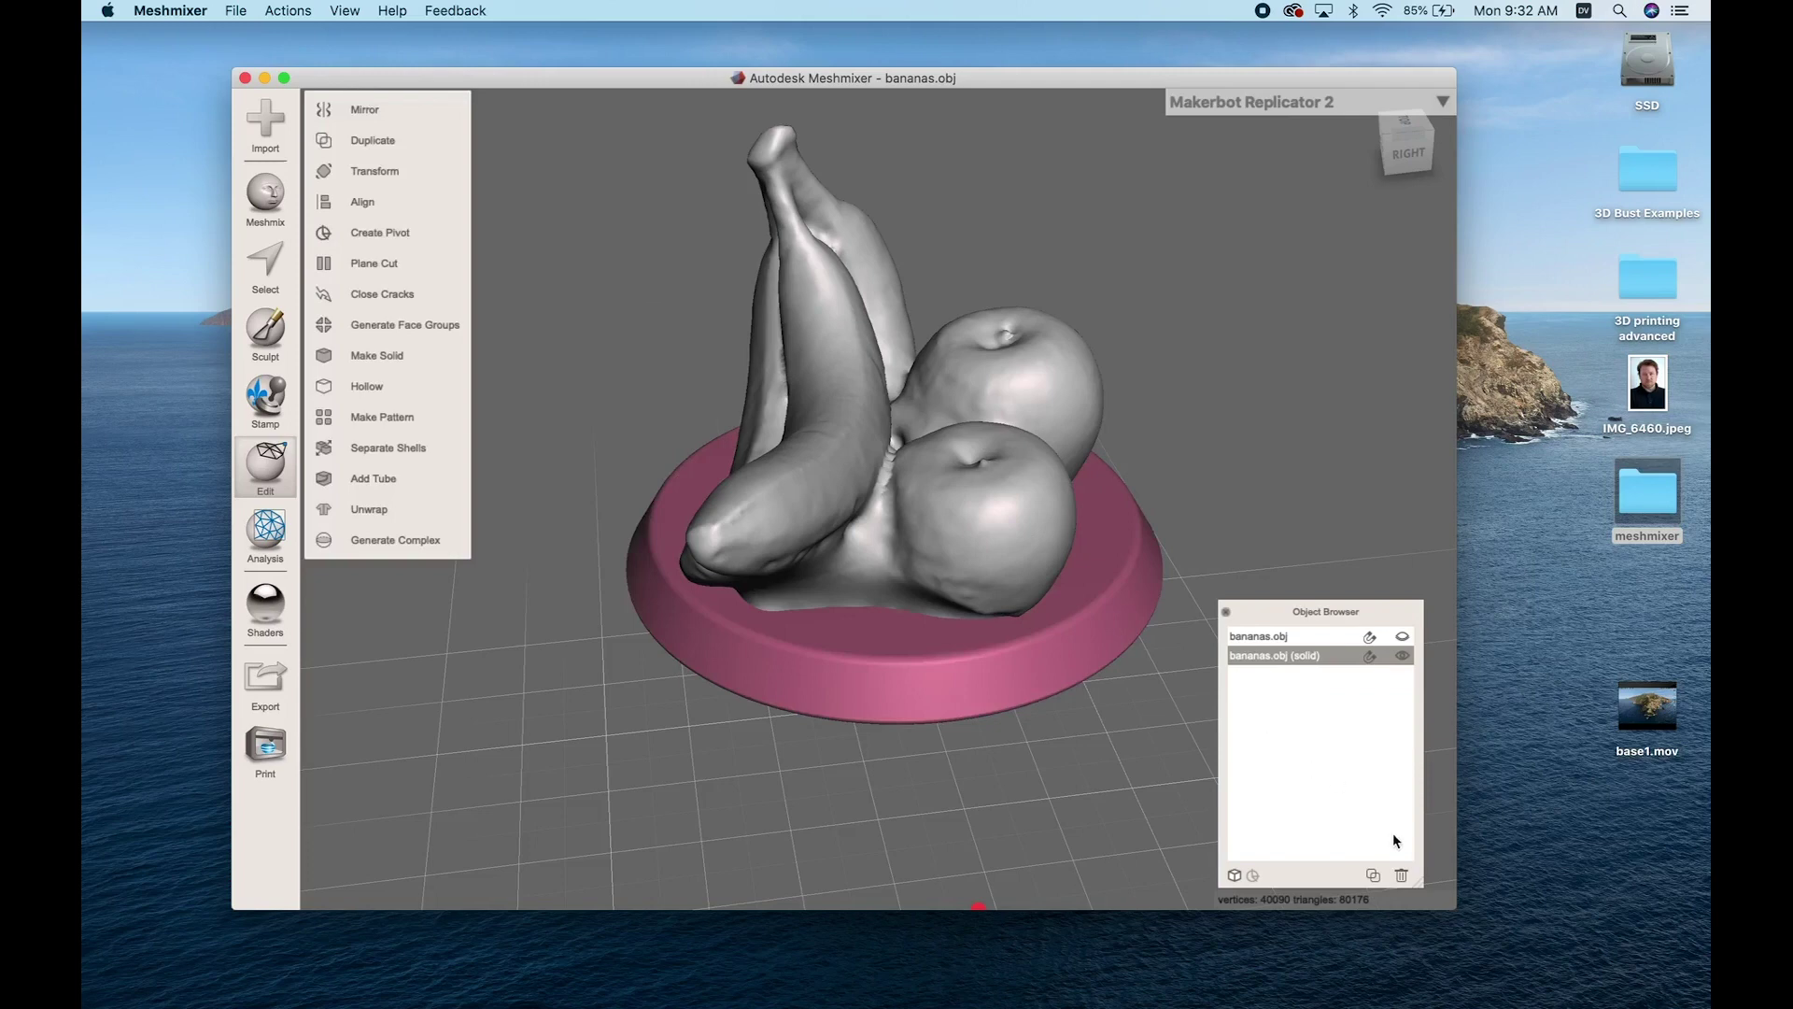
pyautogui.click(1289, 637)
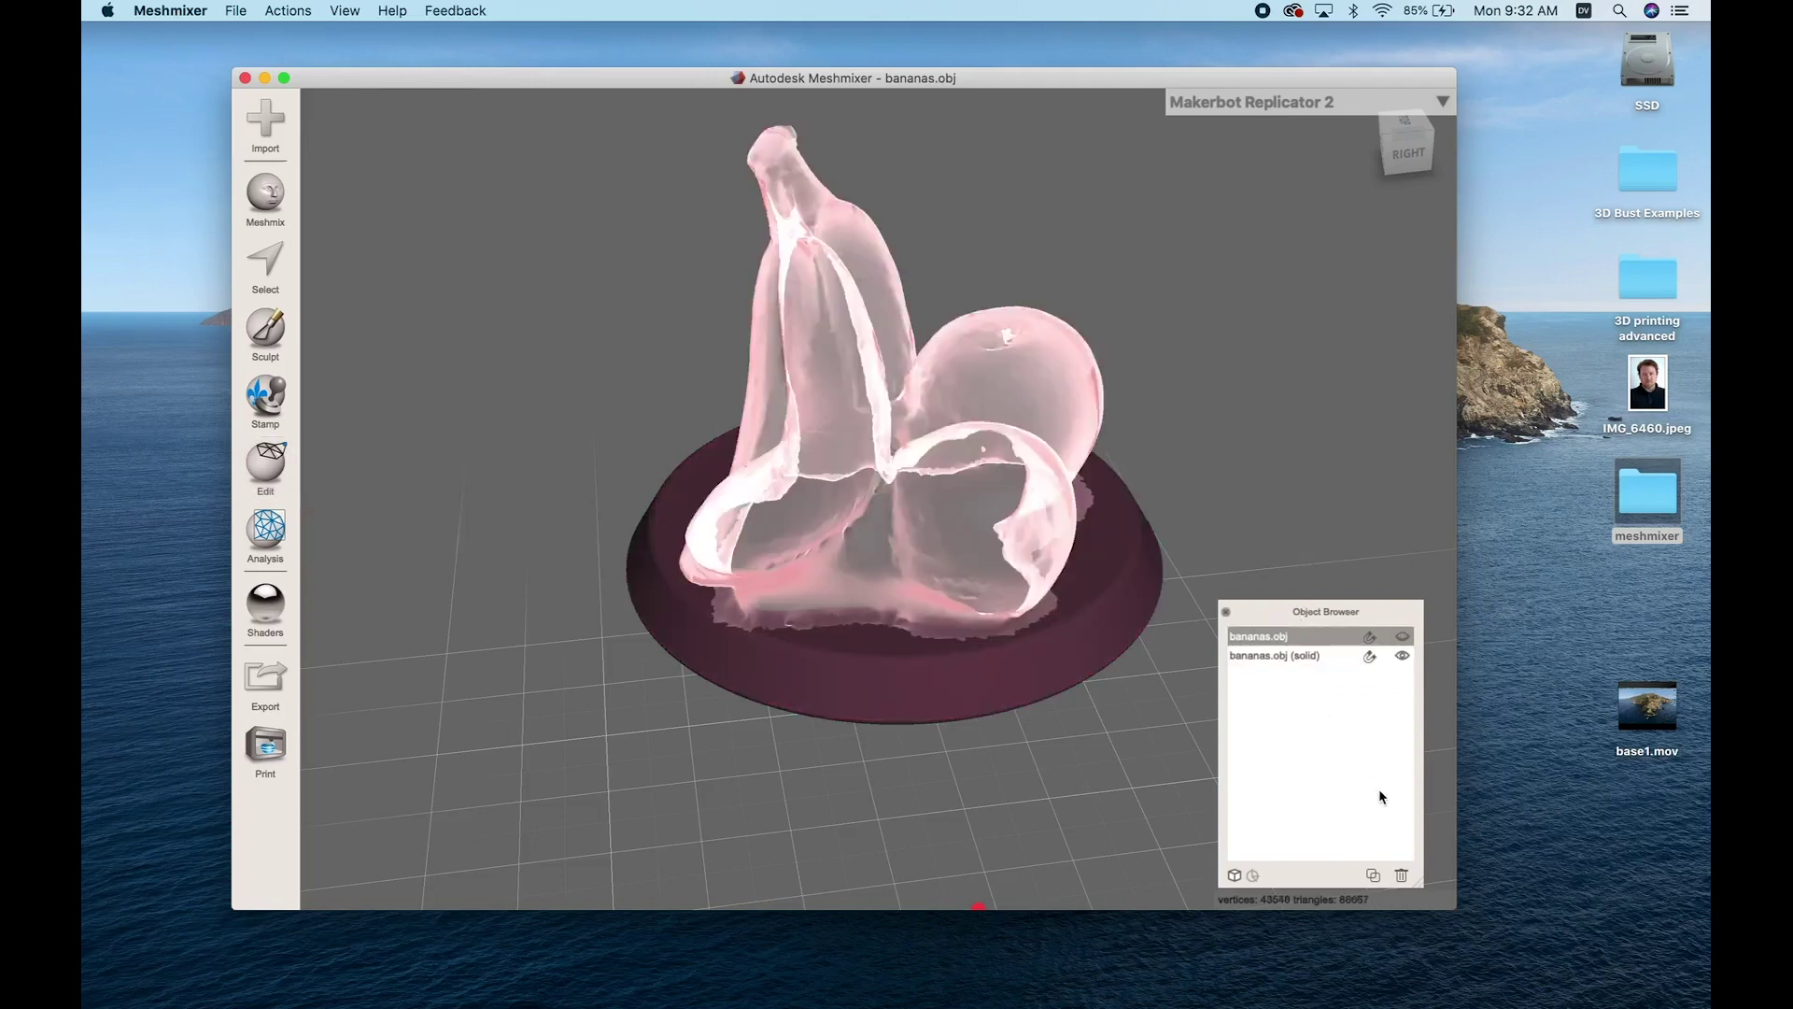
pyautogui.click(1402, 876)
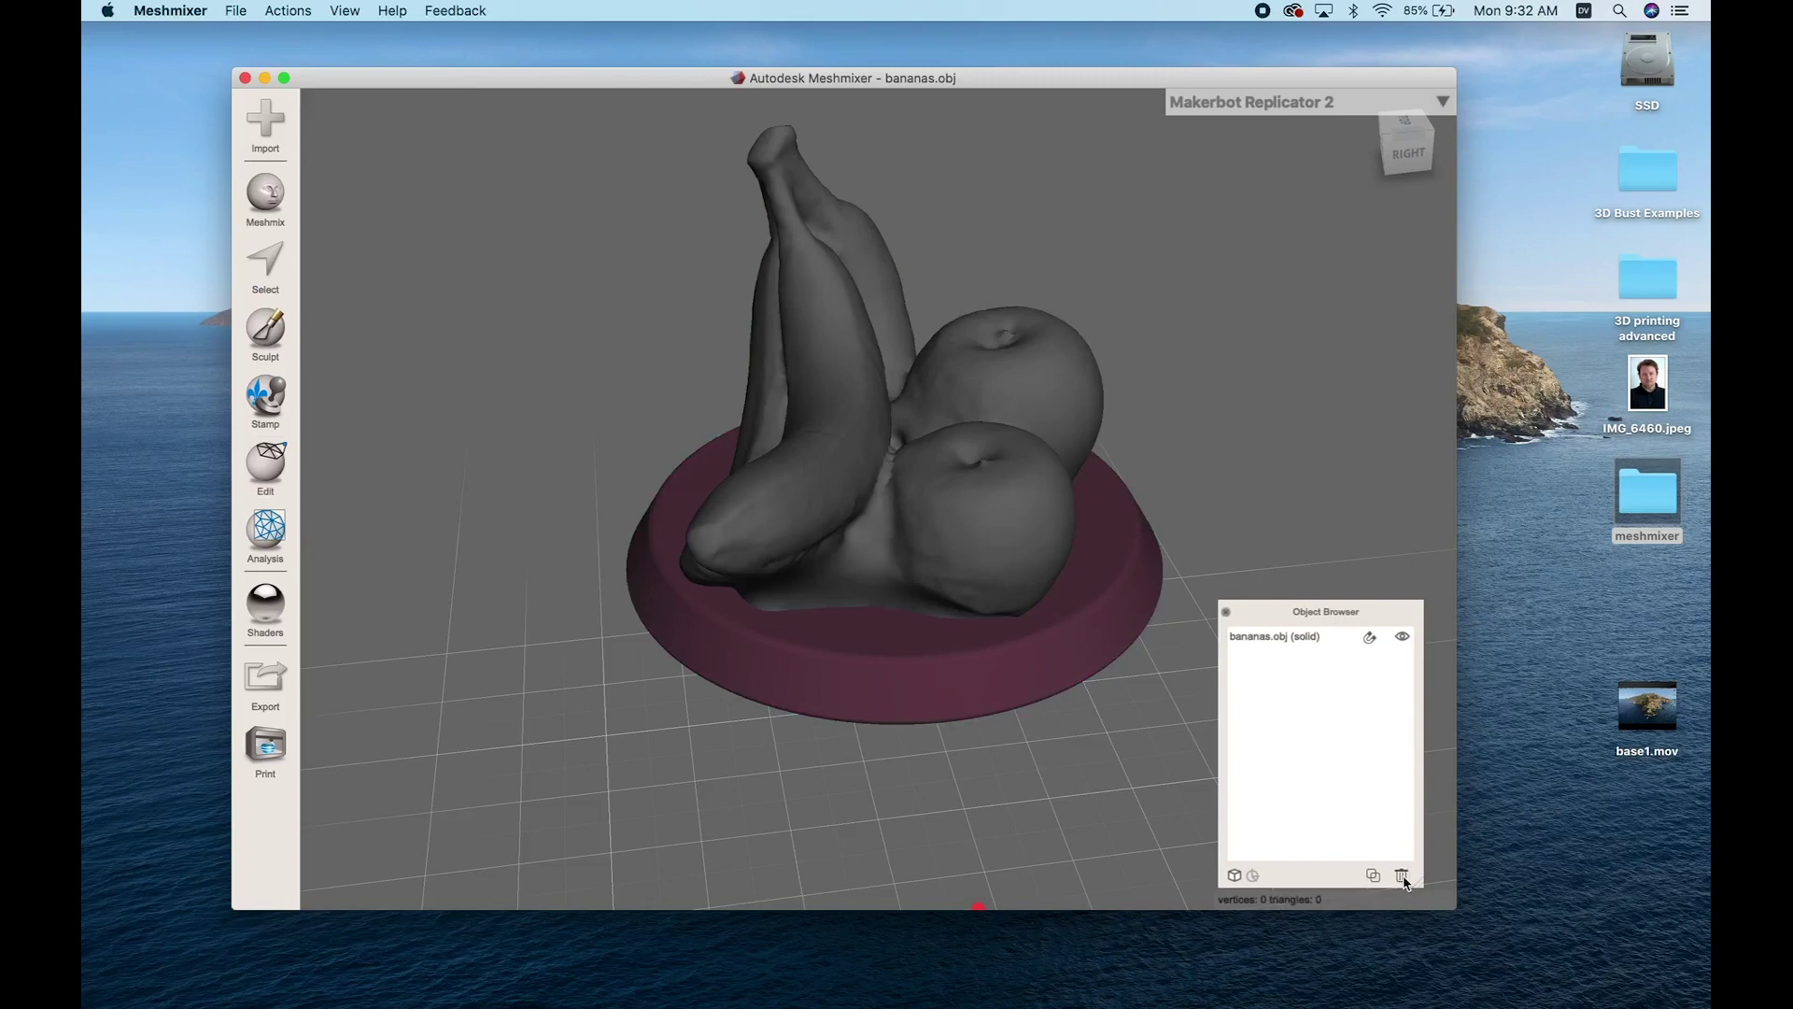
pyautogui.click(1280, 634)
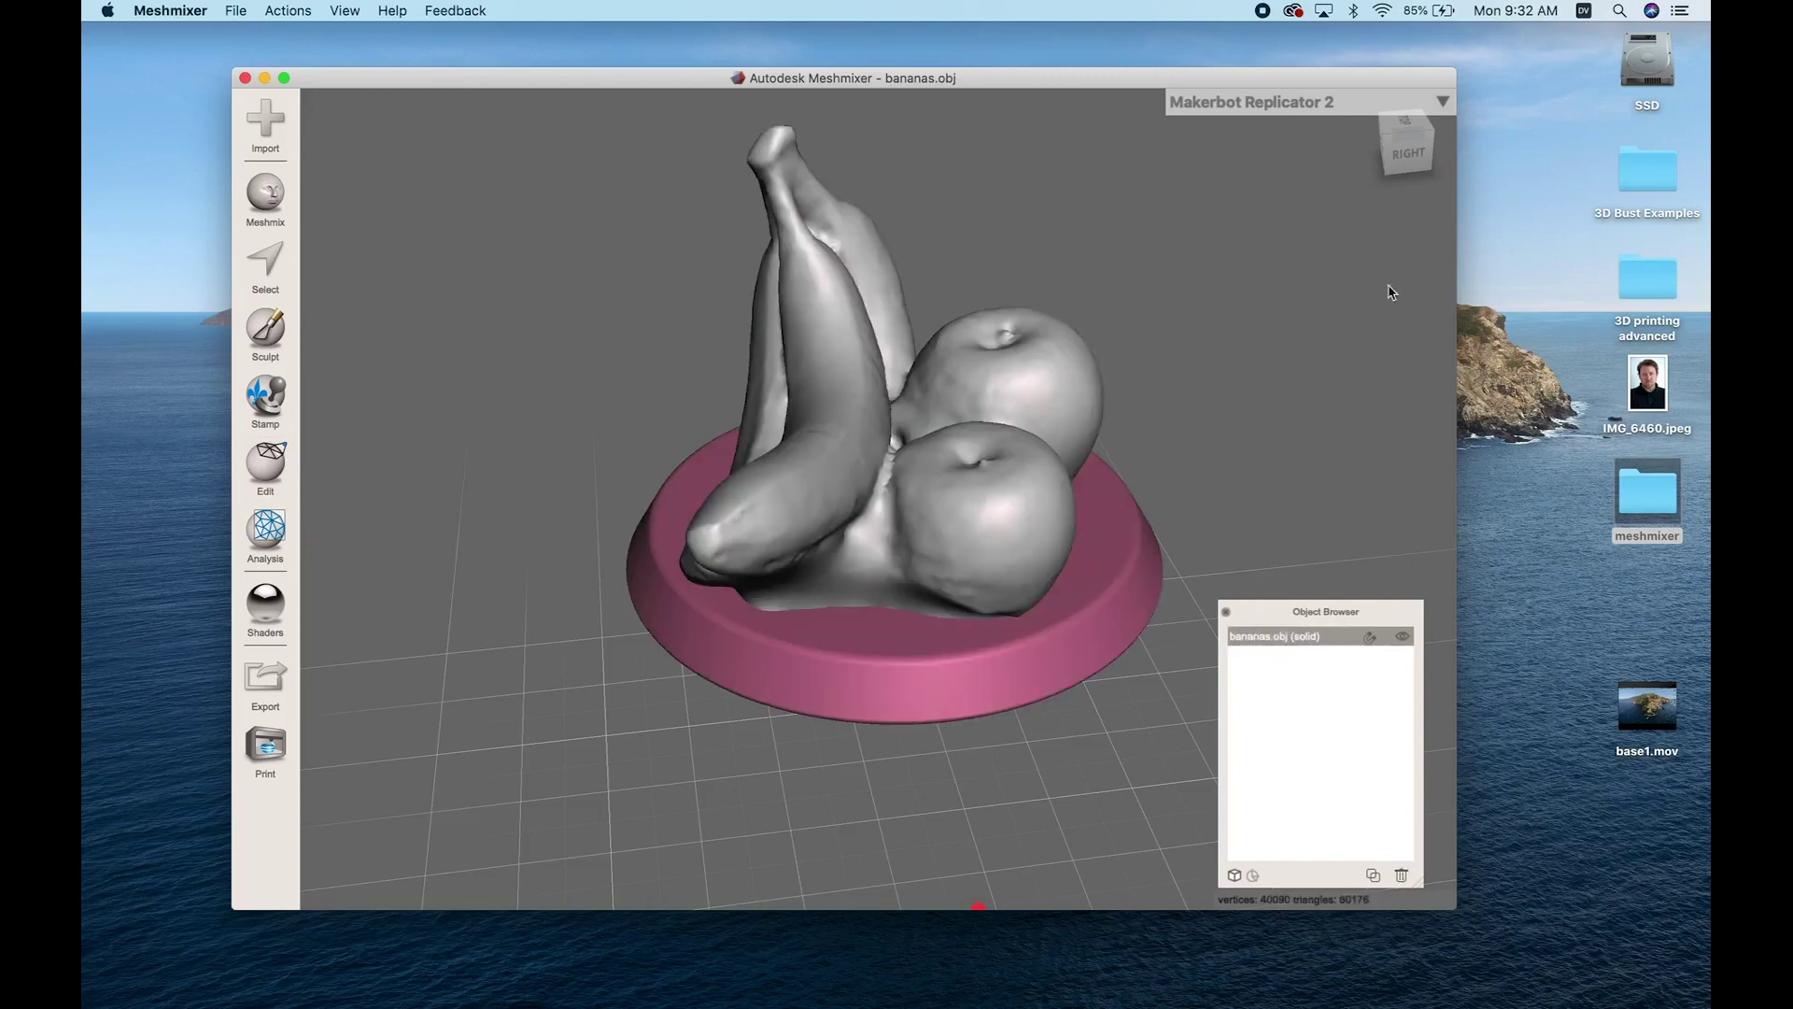
pyautogui.moveTo(1403, 142); pyautogui.dragTo(1354, 169)
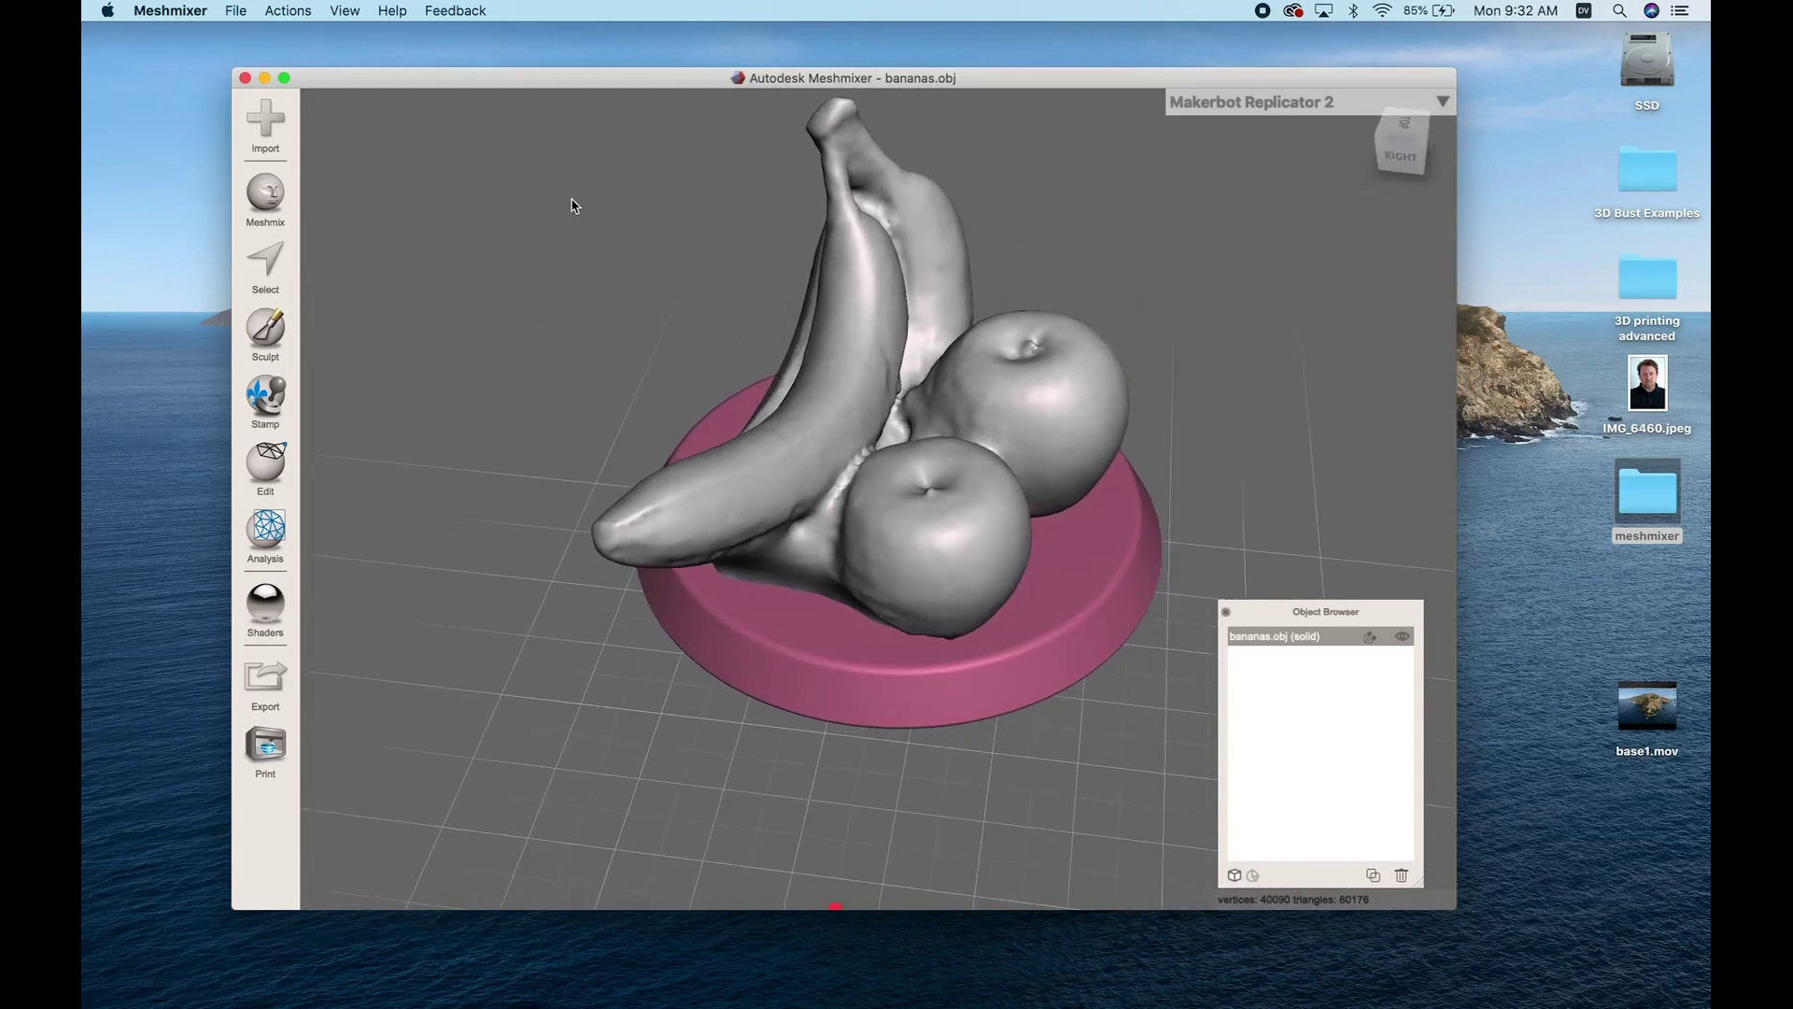
pyautogui.click(269, 685)
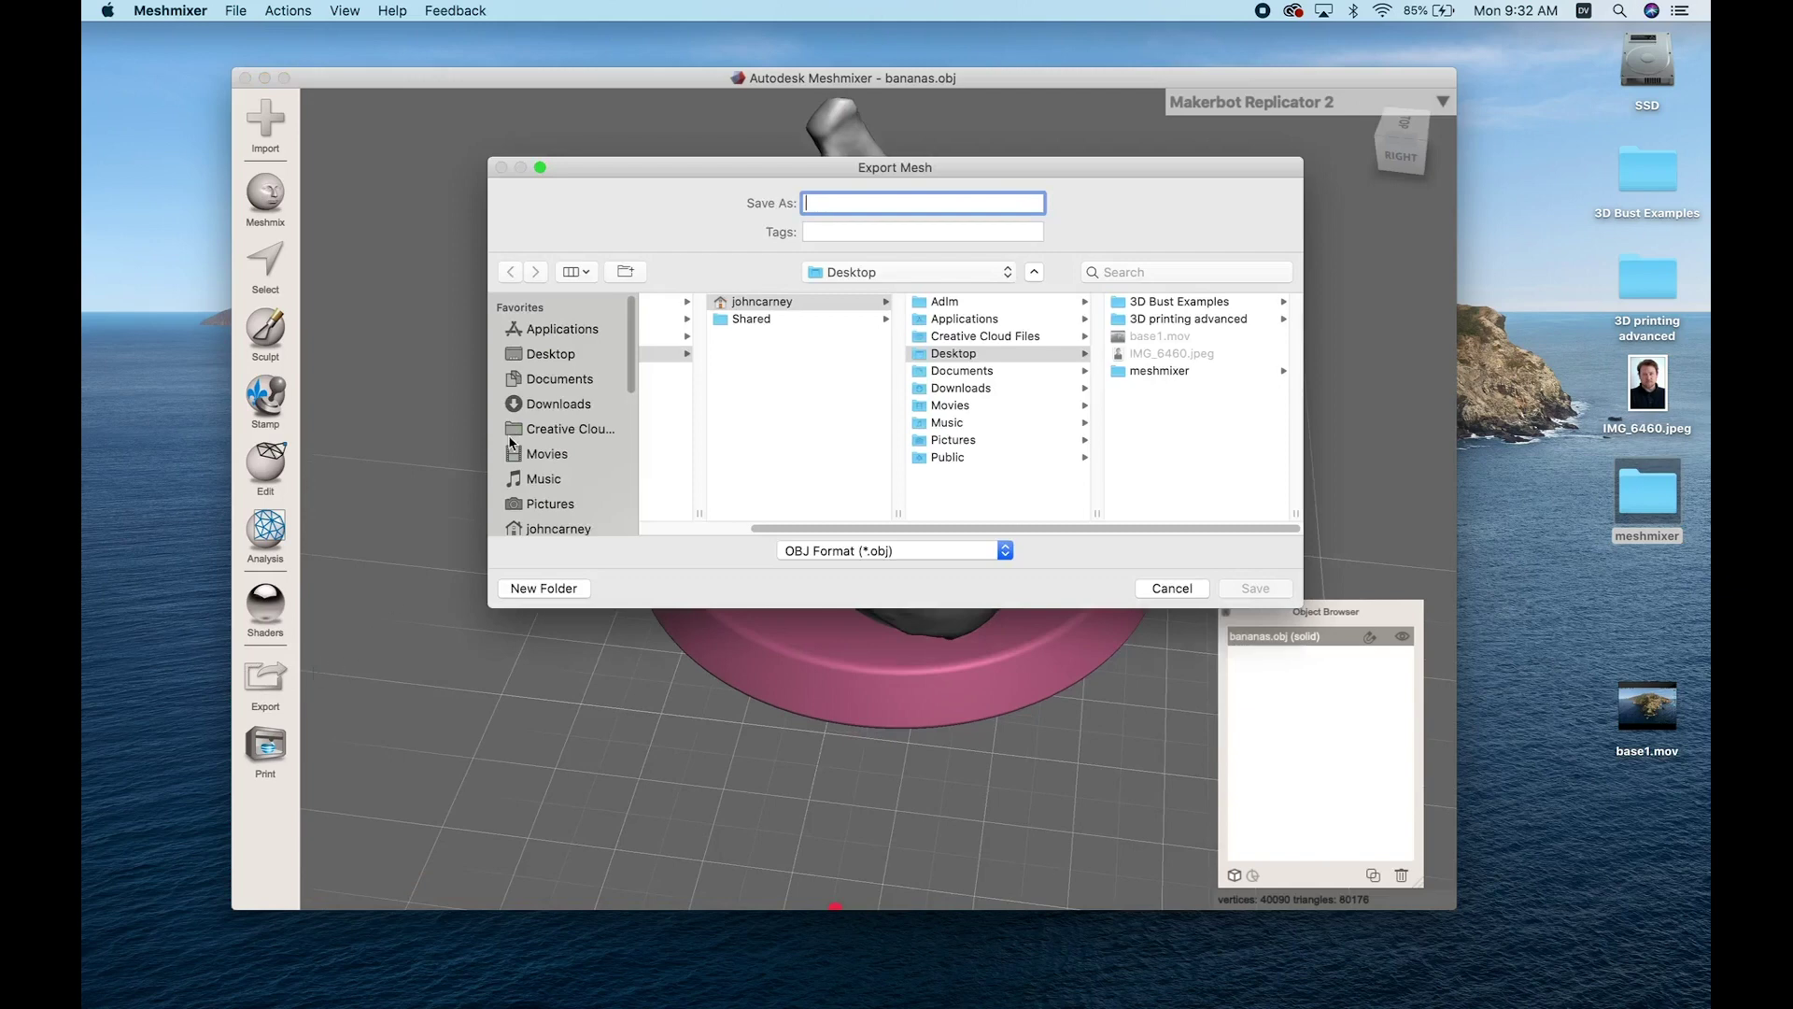
# - Export the combined mesh to the Desktop as 'Bananas with base' in OBJ format
pyautogui.click(574, 356)
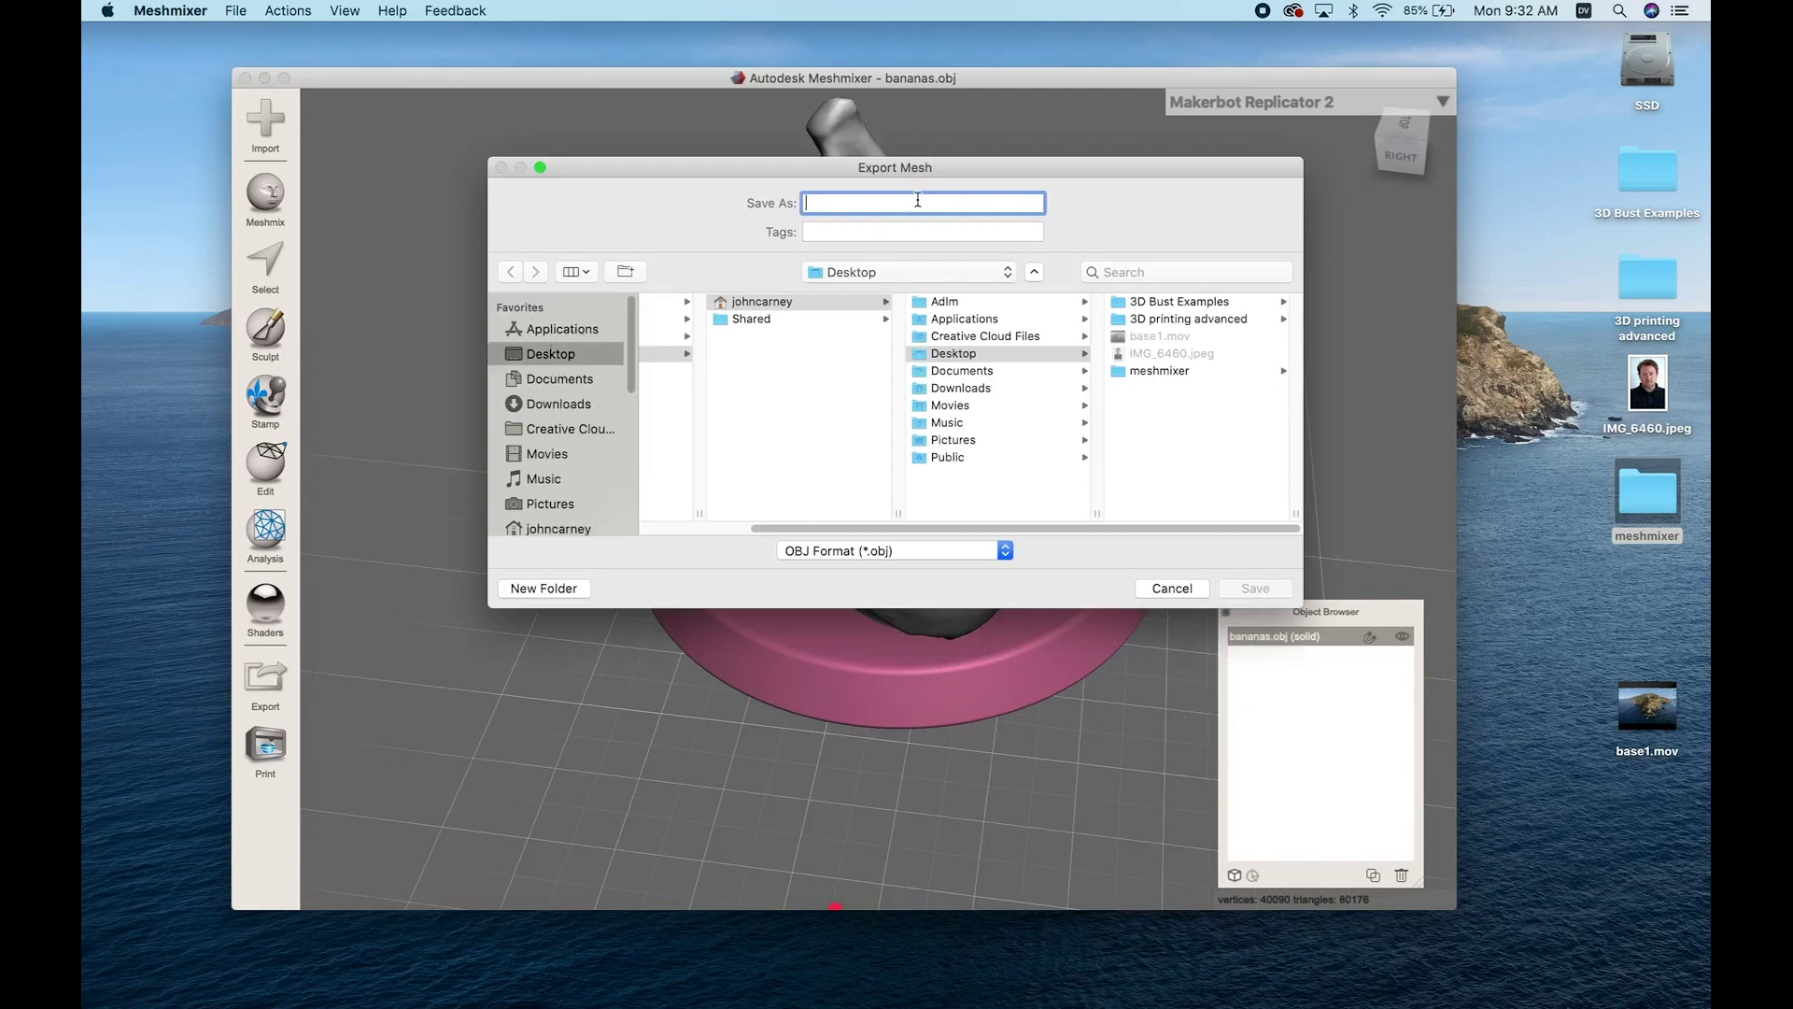
pyautogui.write('Bananas w')
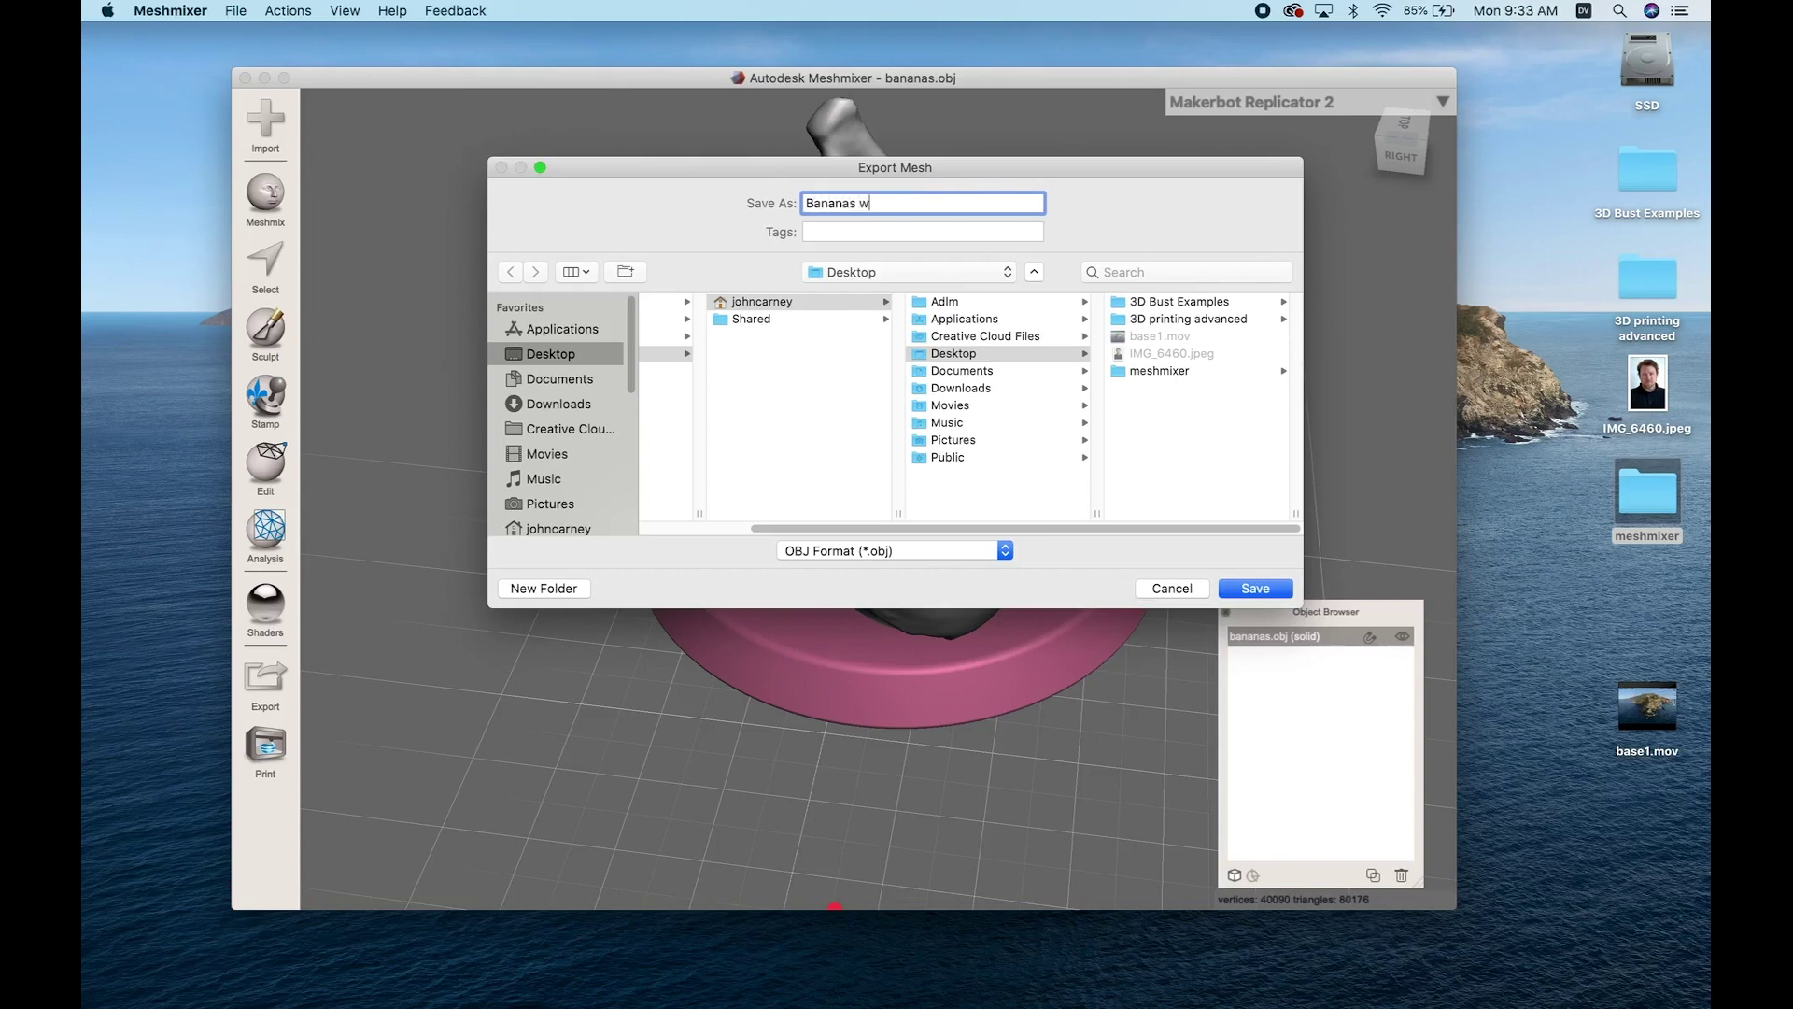
pyautogui.write('ith base')
pyautogui.press('Return')
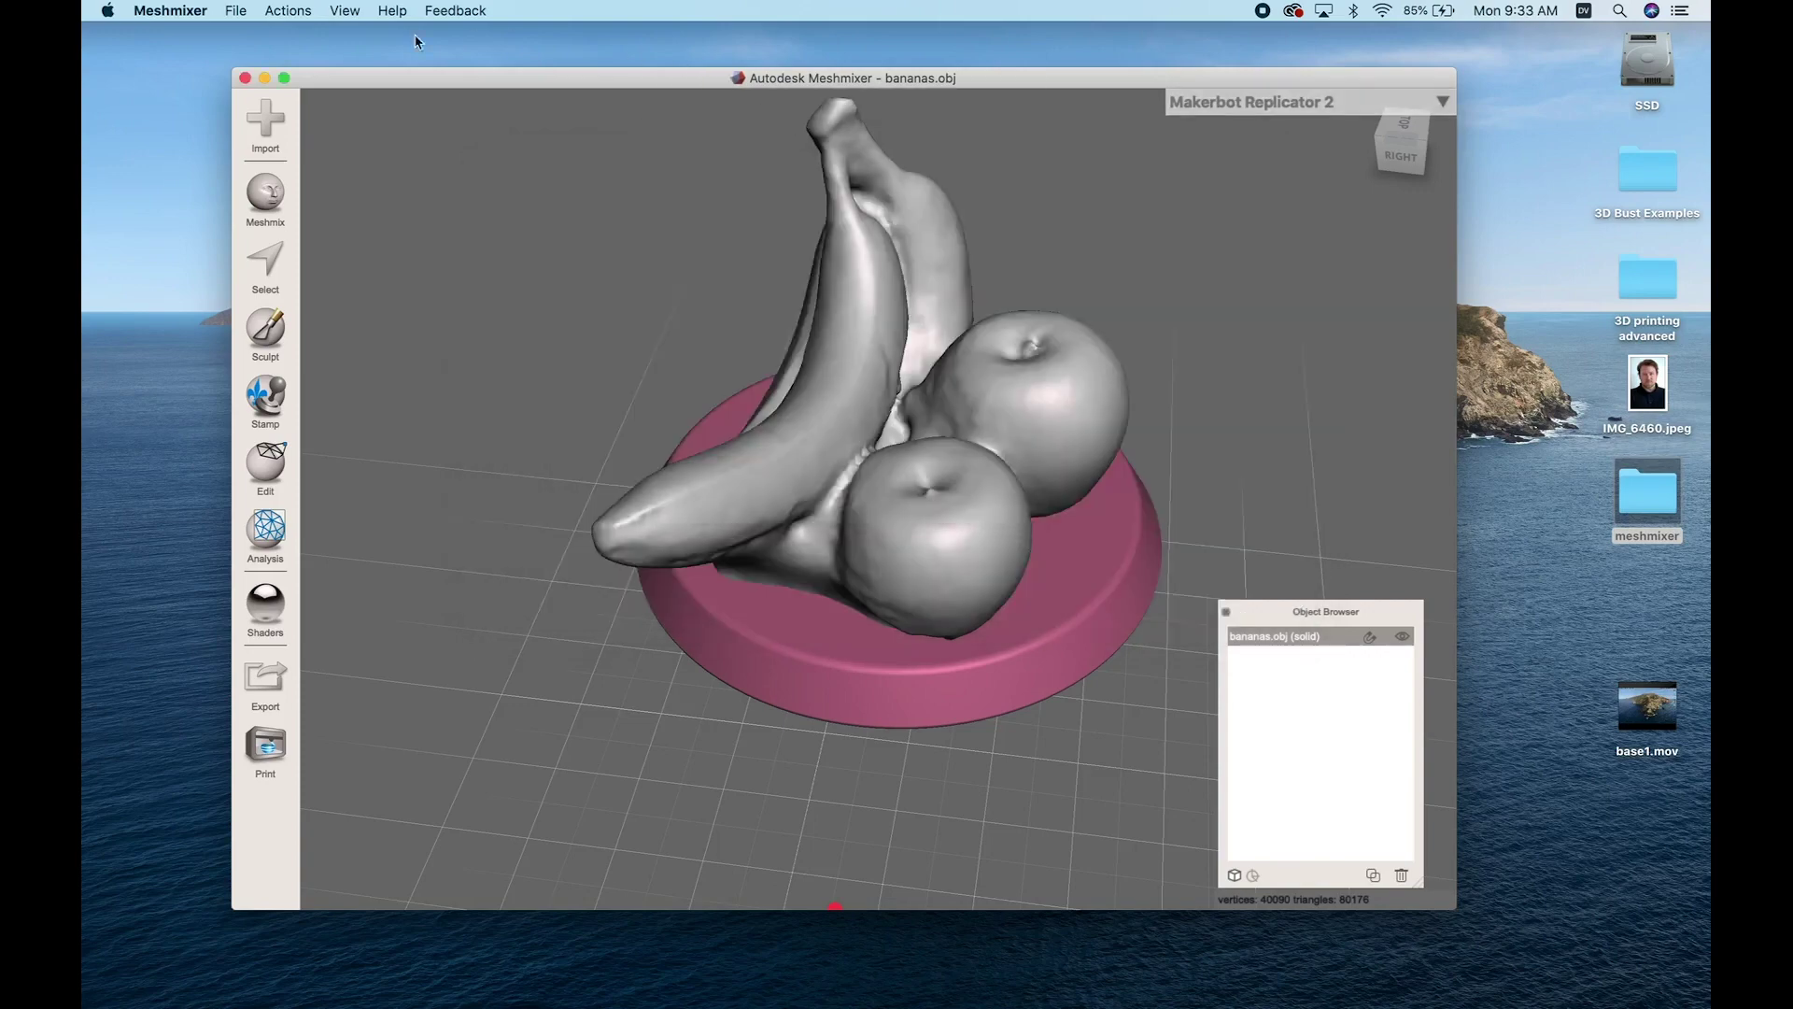
# - Minimize Meshmixer and select Bananas with base.obj on the desktop
pyautogui.click(264, 77)
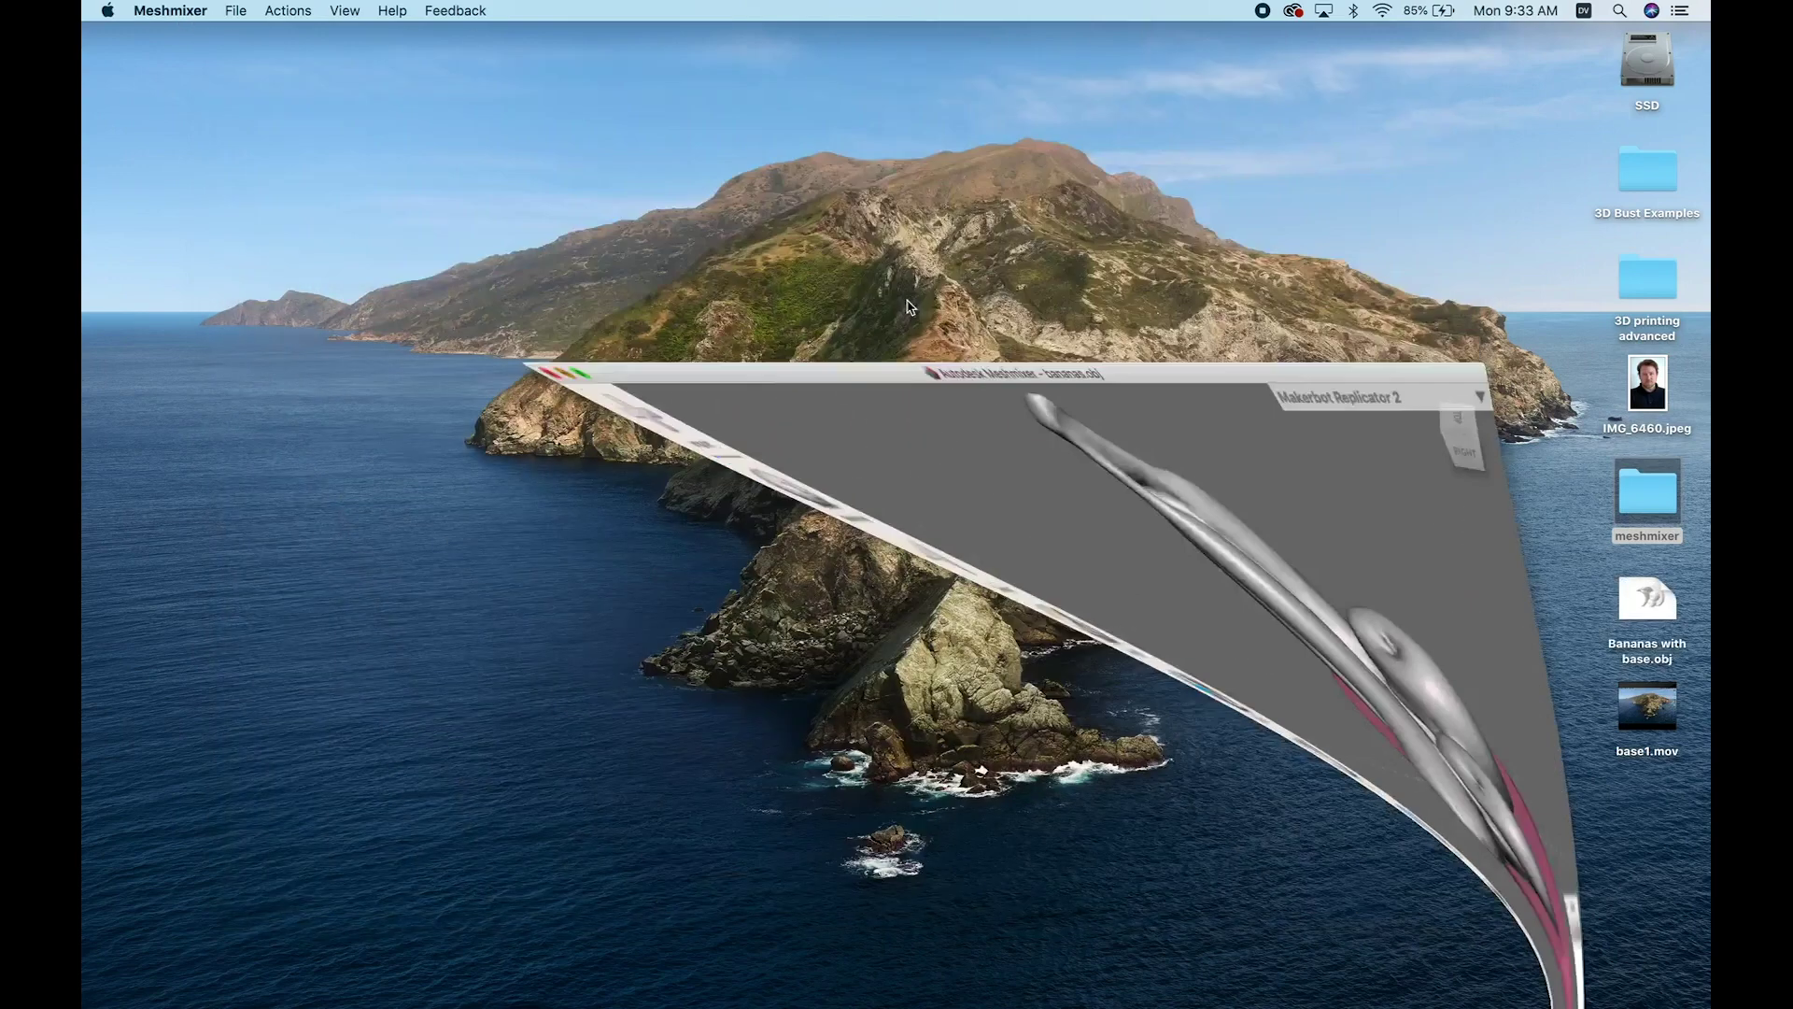
pyautogui.click(1646, 602)
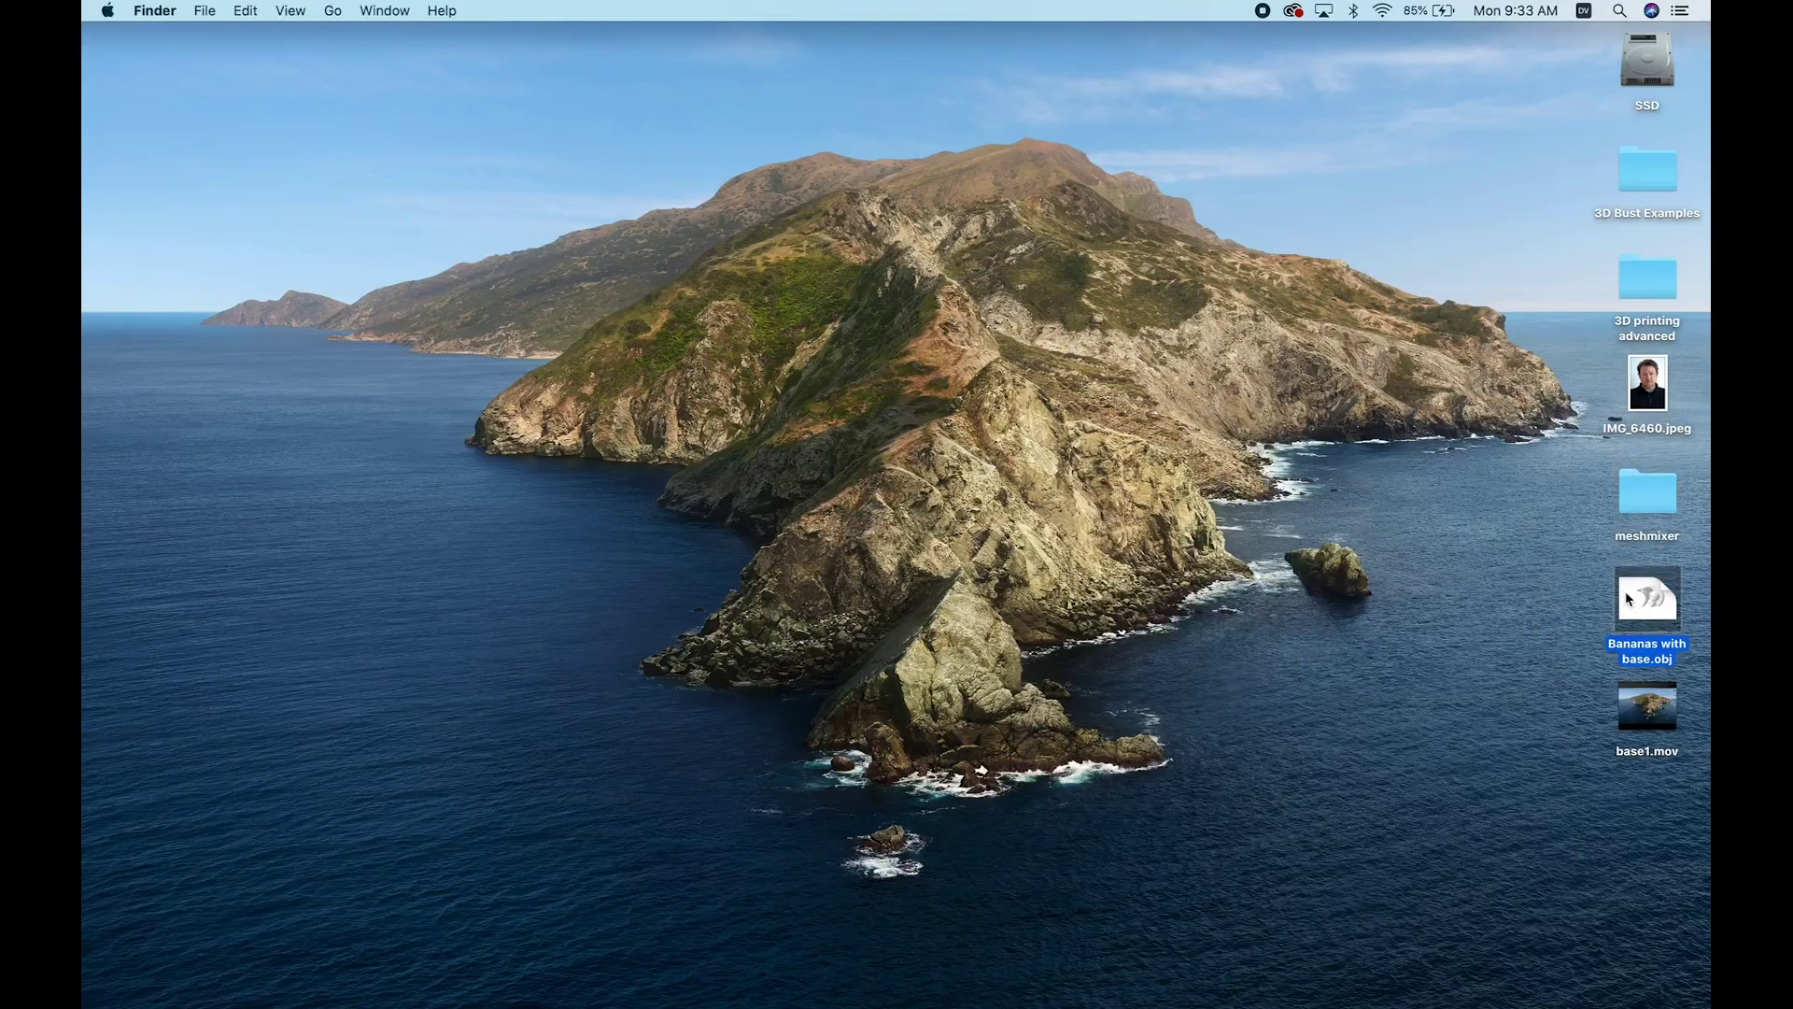